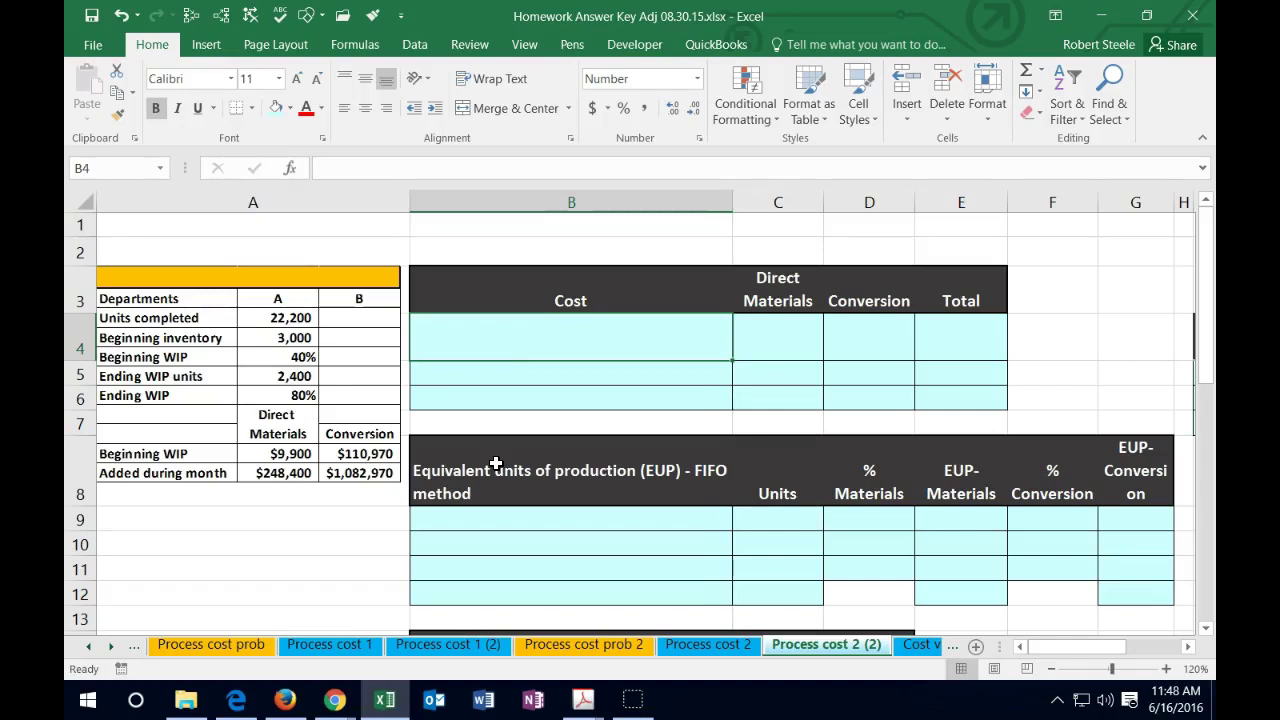
# - Enter the Beginning WIP label with $9,900 materials and $110,970 conversion cost
pyautogui.write('Beginning WIP')
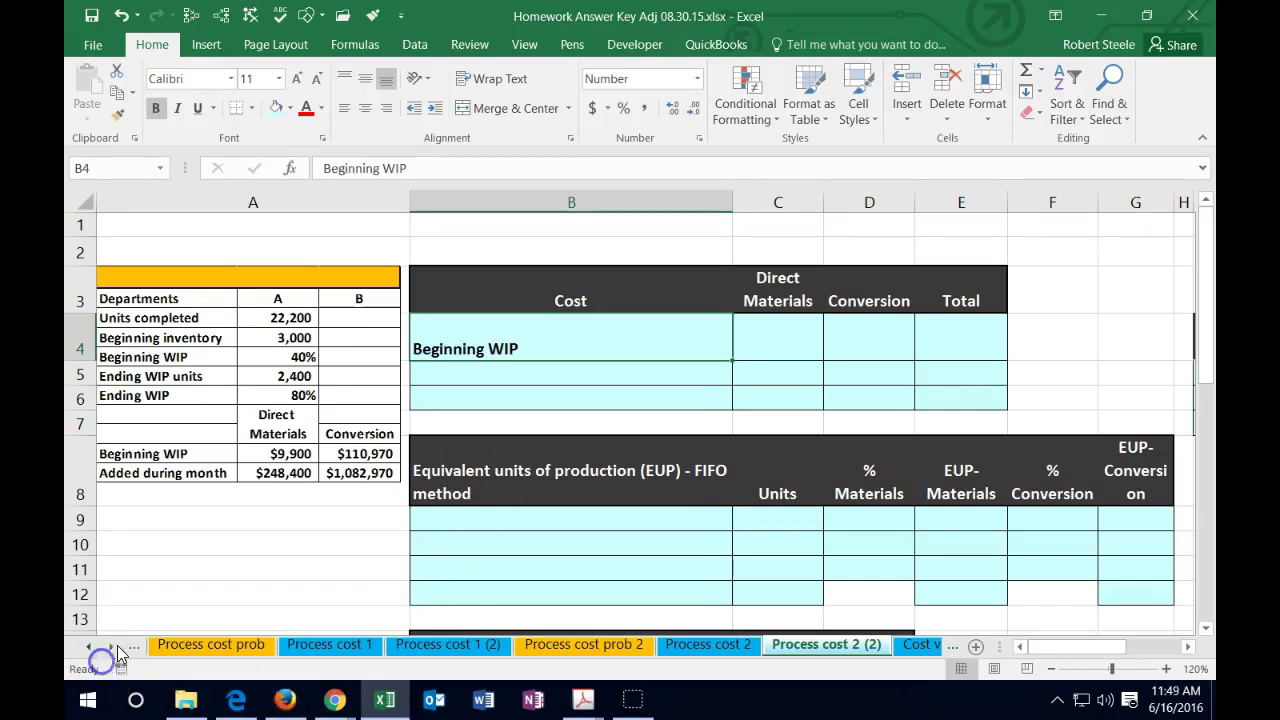
pyautogui.click(761, 344)
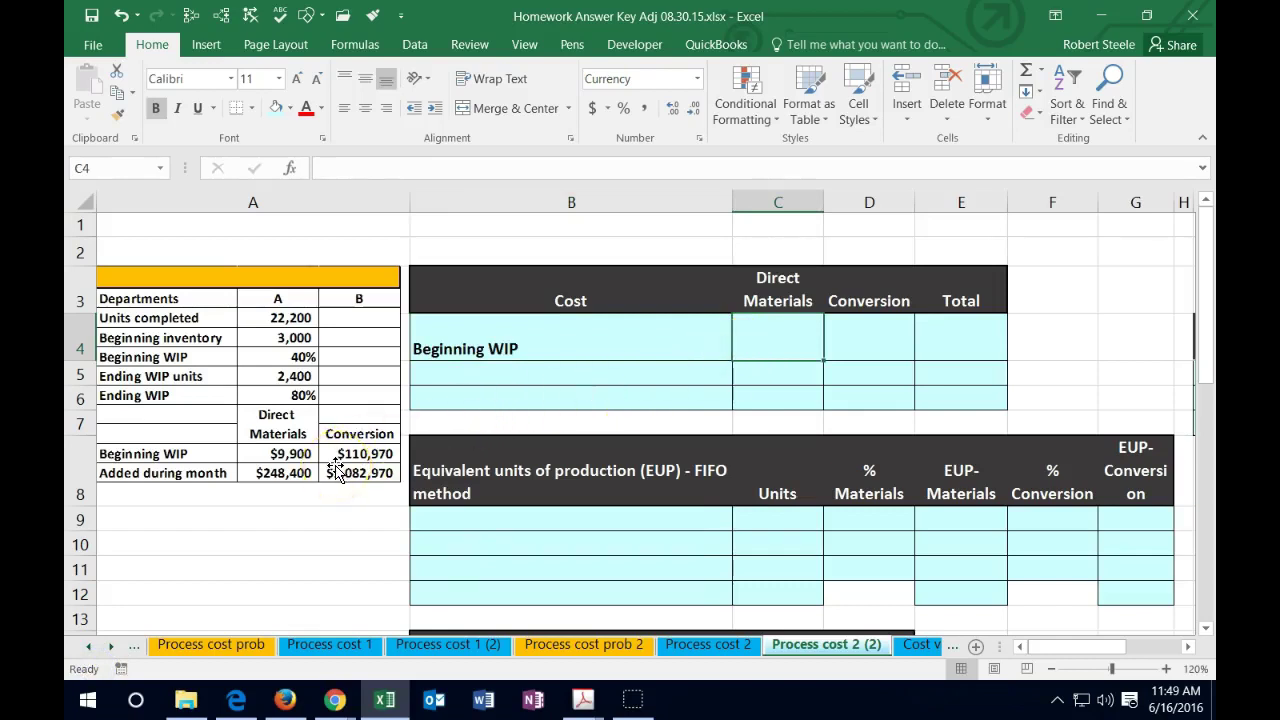
pyautogui.write('9900')
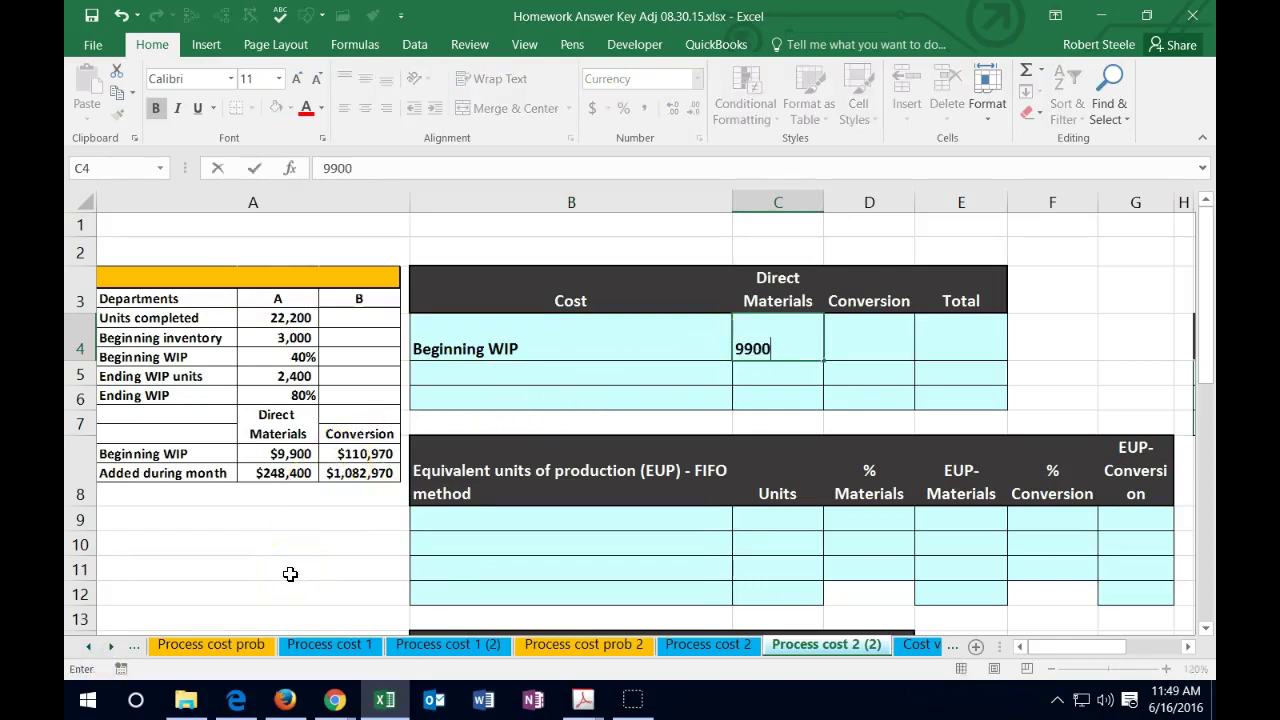
pyautogui.press('Tab')
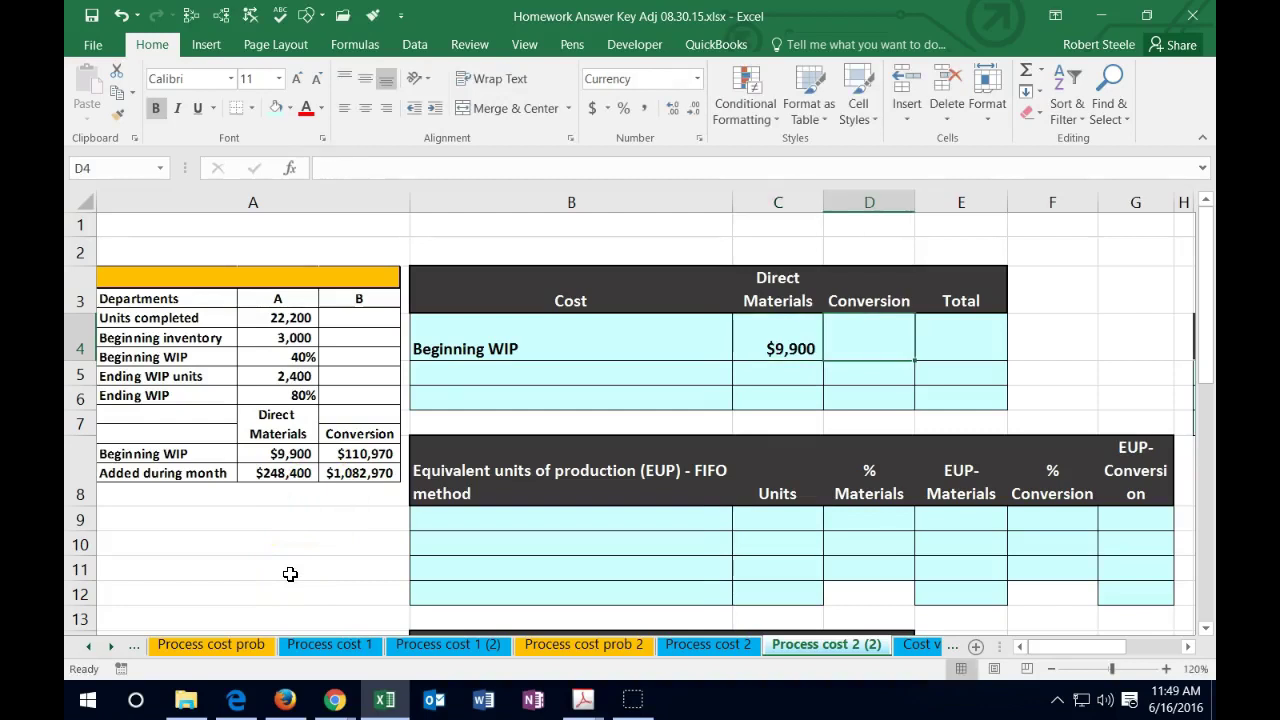
pyautogui.write('110970')
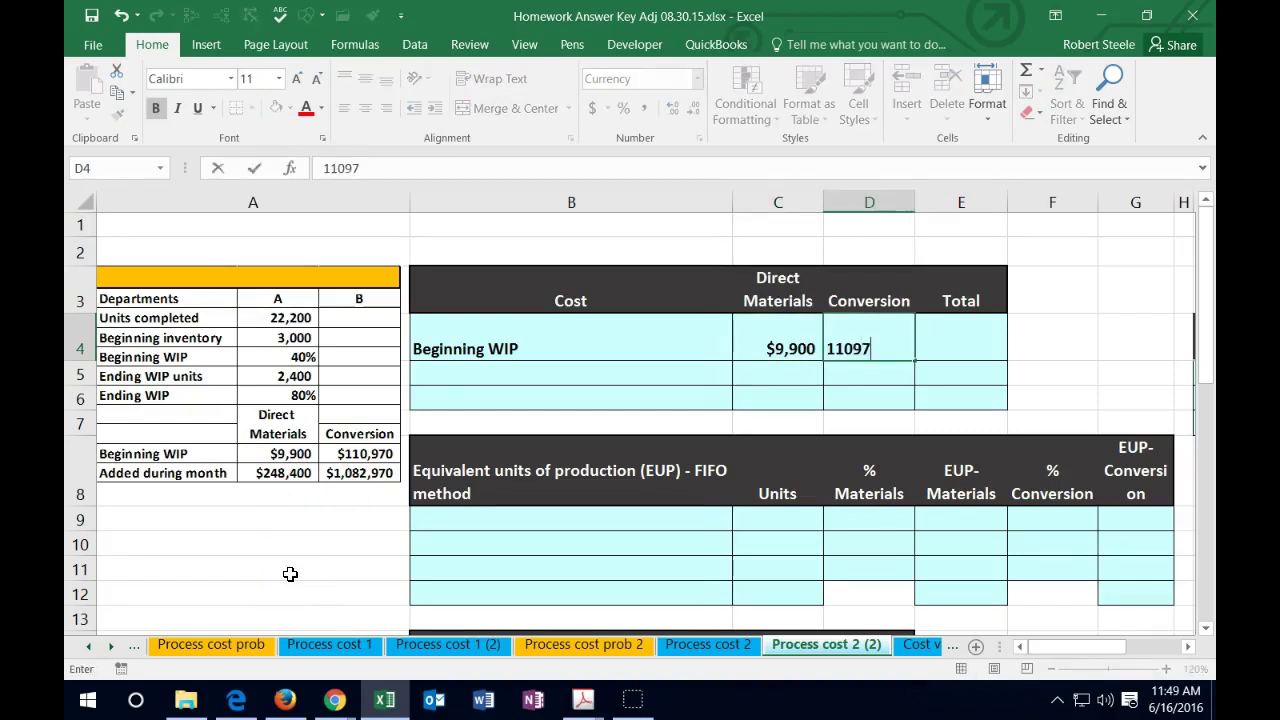
pyautogui.press('Tab')
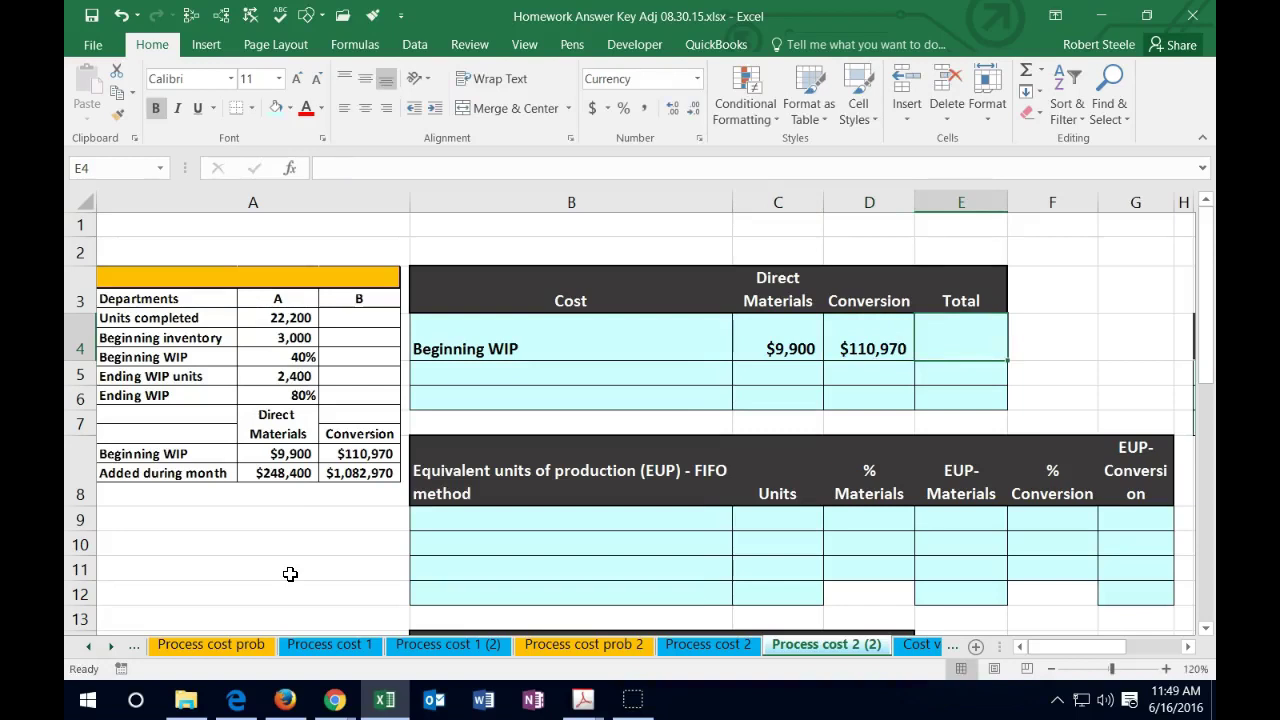
# - Total the Beginning WIP row in E4 with =SUM(C4:D4), giving $120,870
pyautogui.write('=')
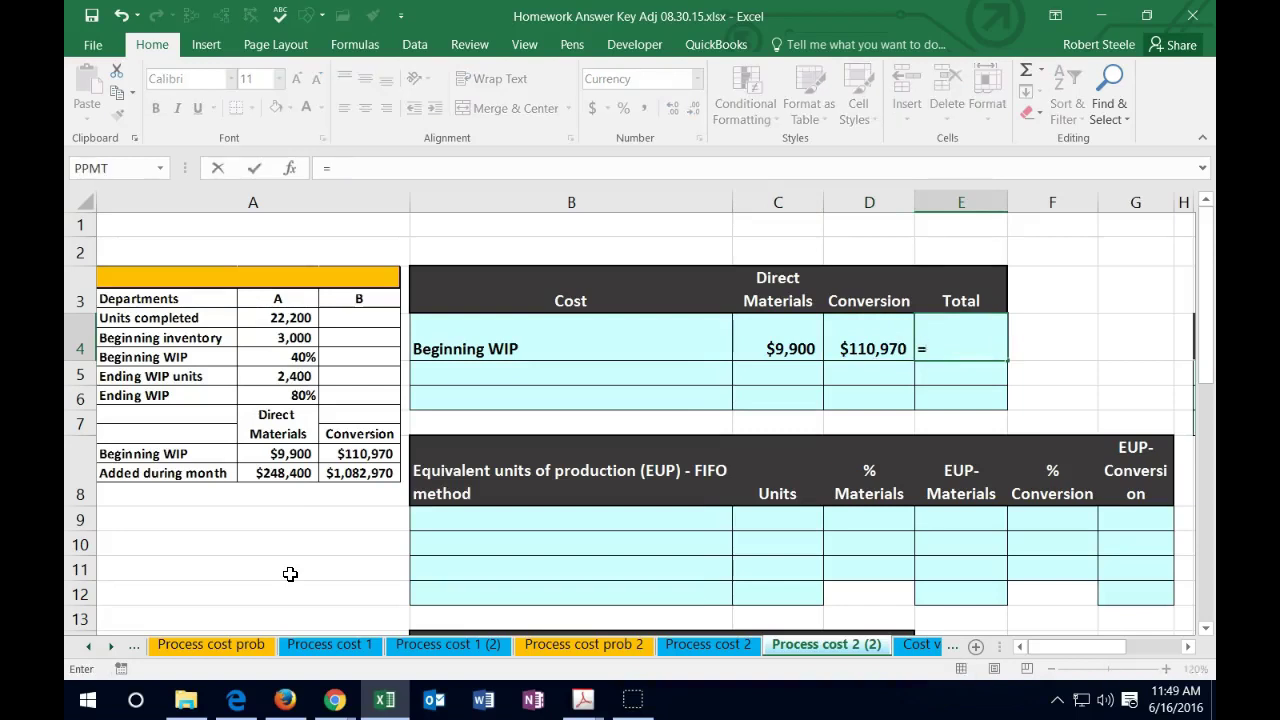
pyautogui.write('sum(')
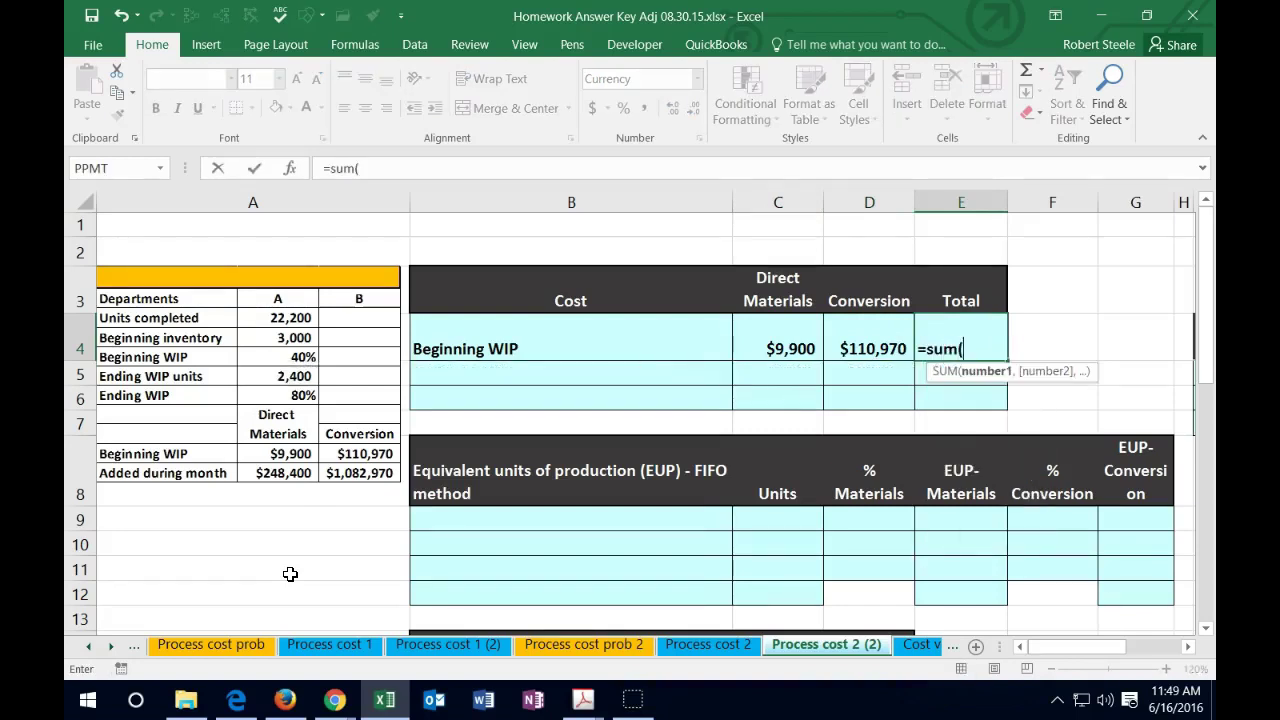
pyautogui.click(775, 347)
pyautogui.moveTo(775, 347); pyautogui.dragTo(838, 348)
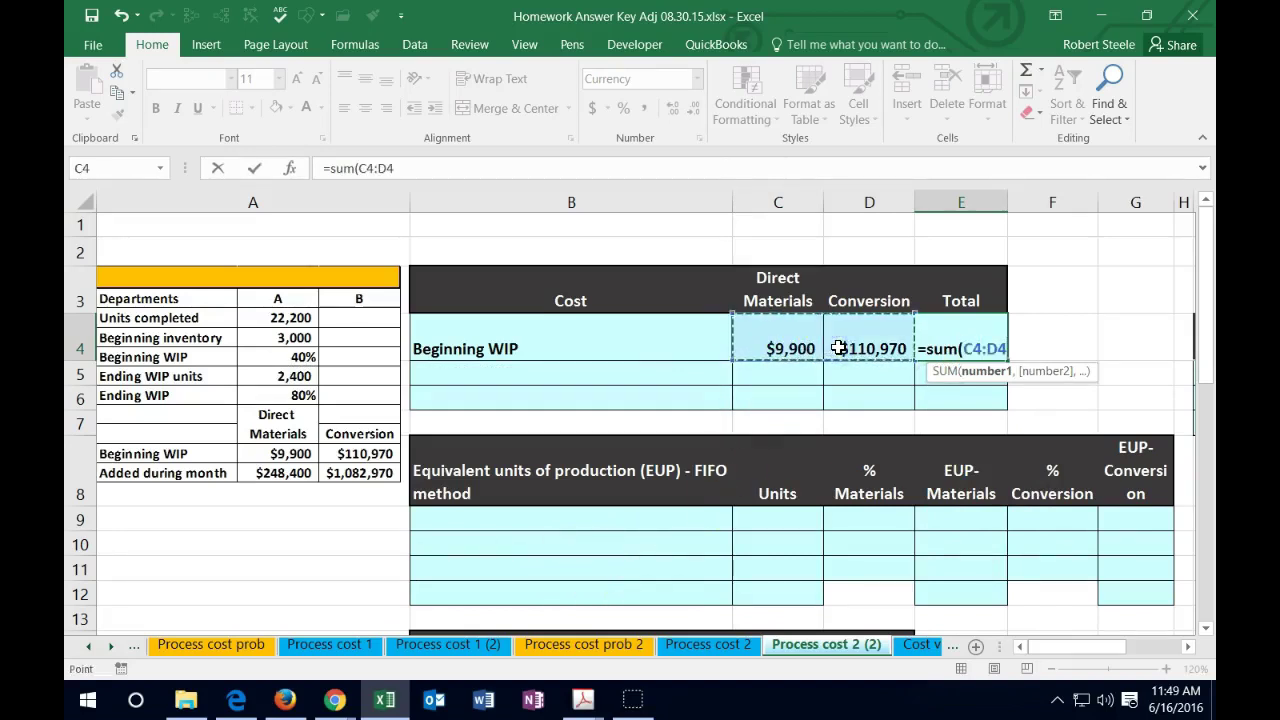
pyautogui.hotkey('ctrl', 'Return')
pyautogui.press('Return')
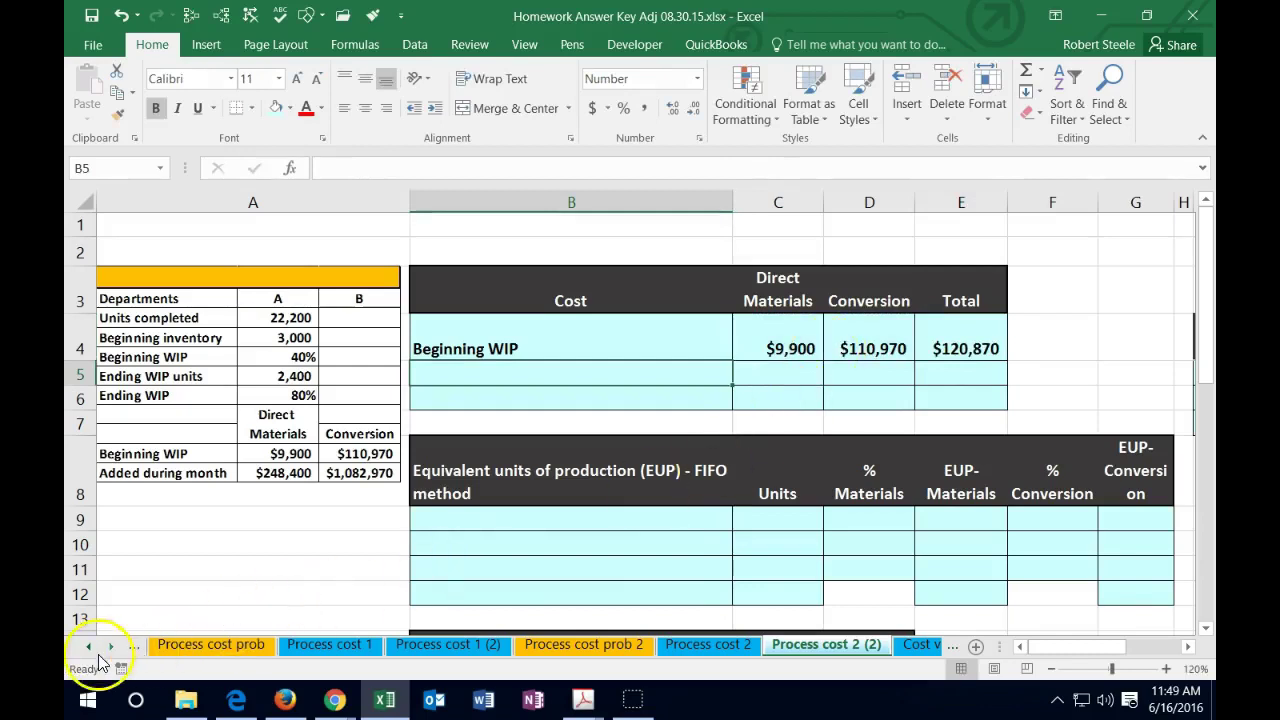
# - Enter the 'Added during the month' label with $248,400 materials and $1,082,970 conversion
pyautogui.write('Added during the month')
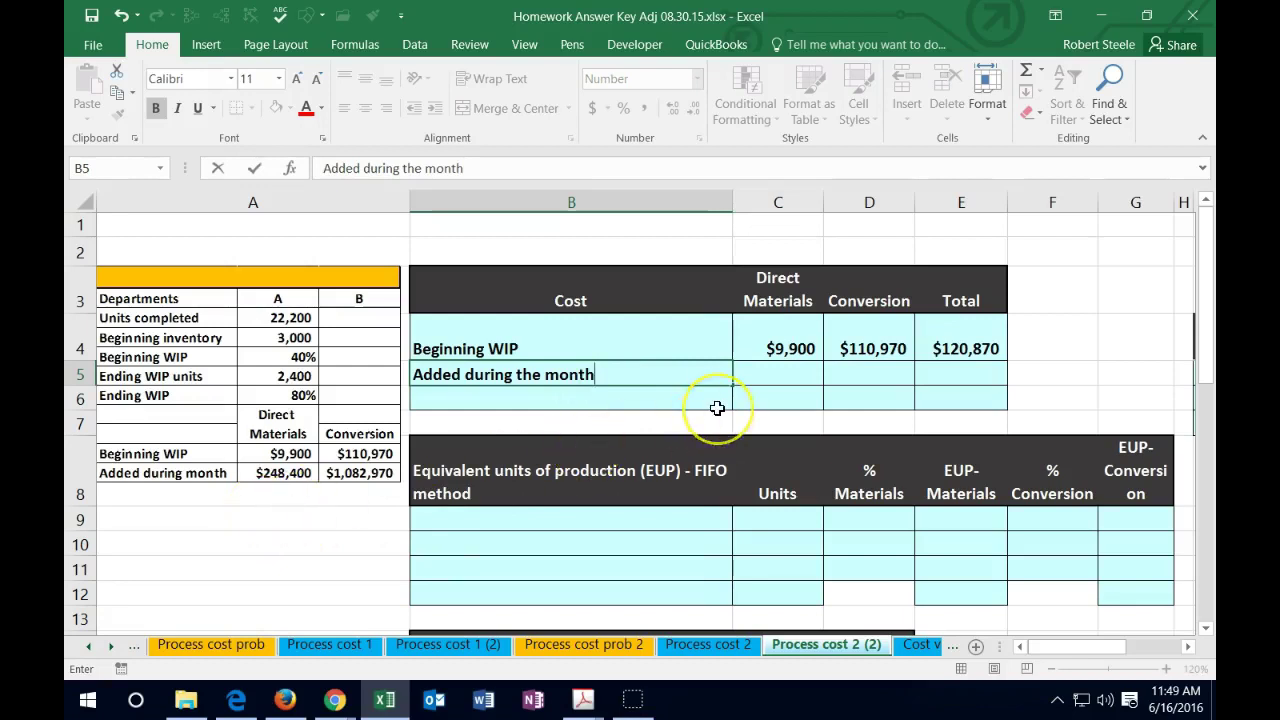
pyautogui.press('Tab')
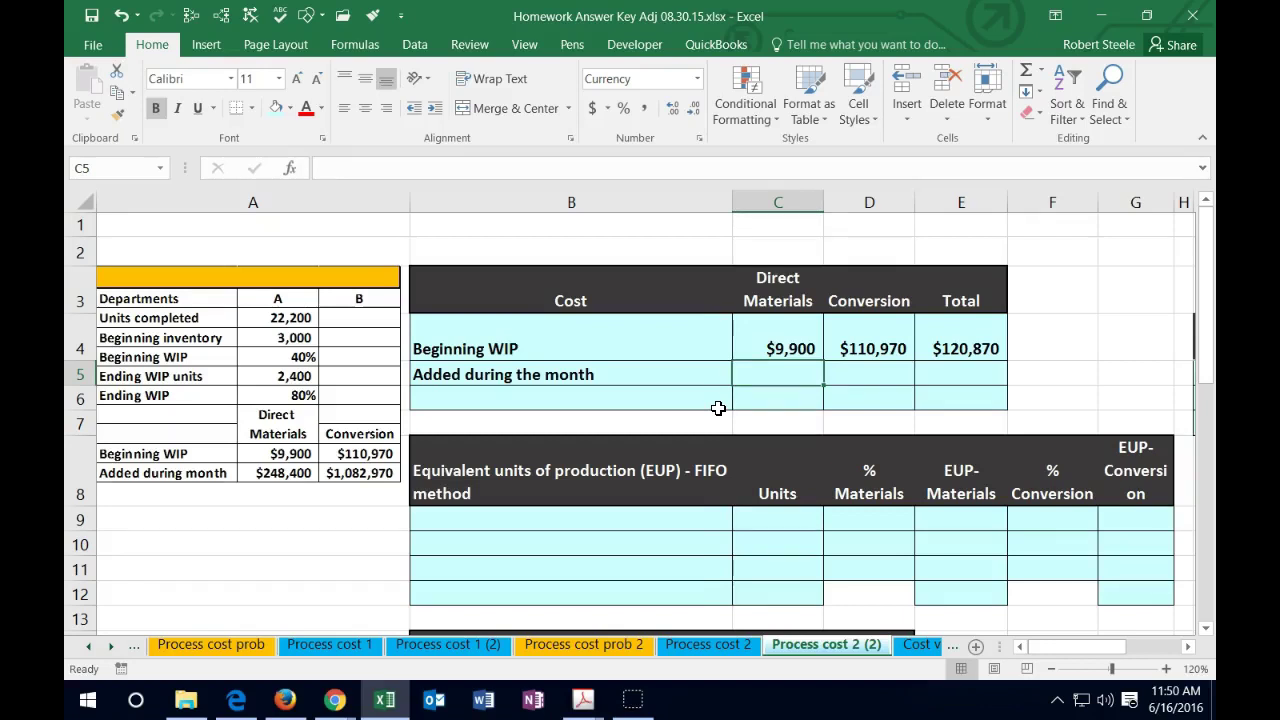
pyautogui.write('248400')
pyautogui.press('Tab')
pyautogui.write('1,082,970')
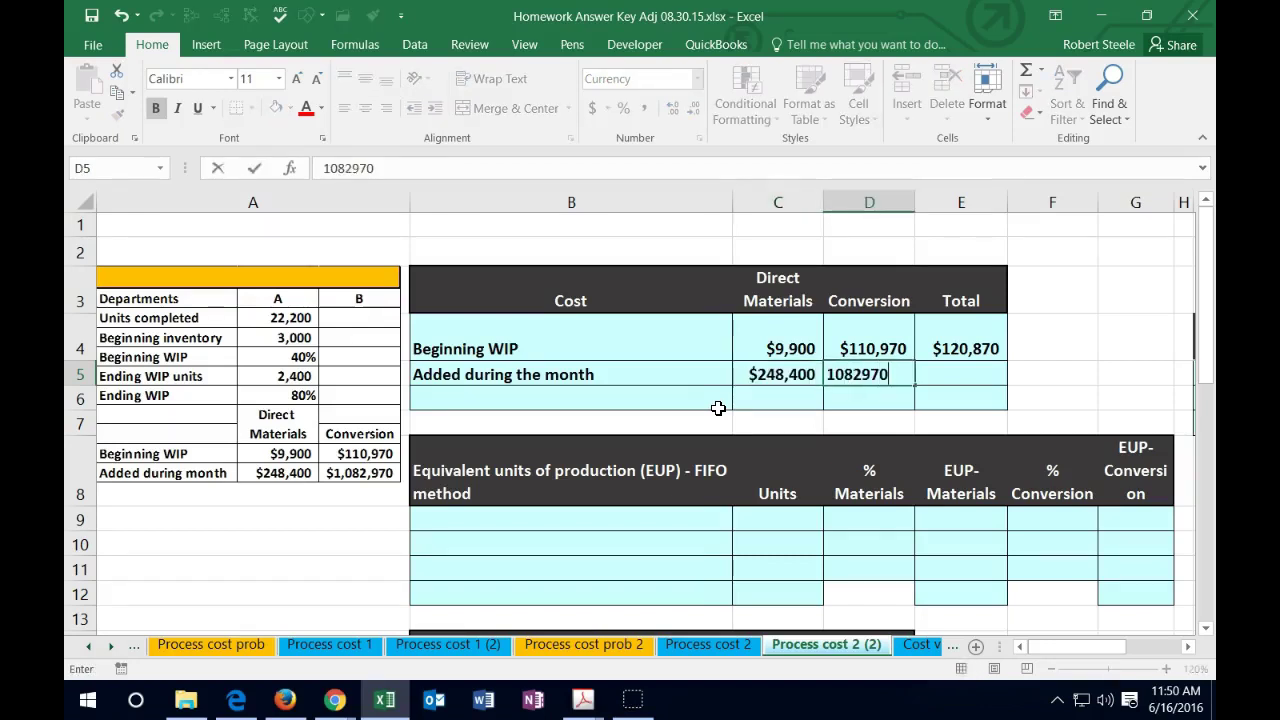
pyautogui.click(719, 410)
# - Total row 5 in E5 with =SUM(C5:D5), giving $1,331,370
pyautogui.press('Right')
pyautogui.press('Right')
pyautogui.press('Right')
pyautogui.press('Up')
pyautogui.write('=sum(')
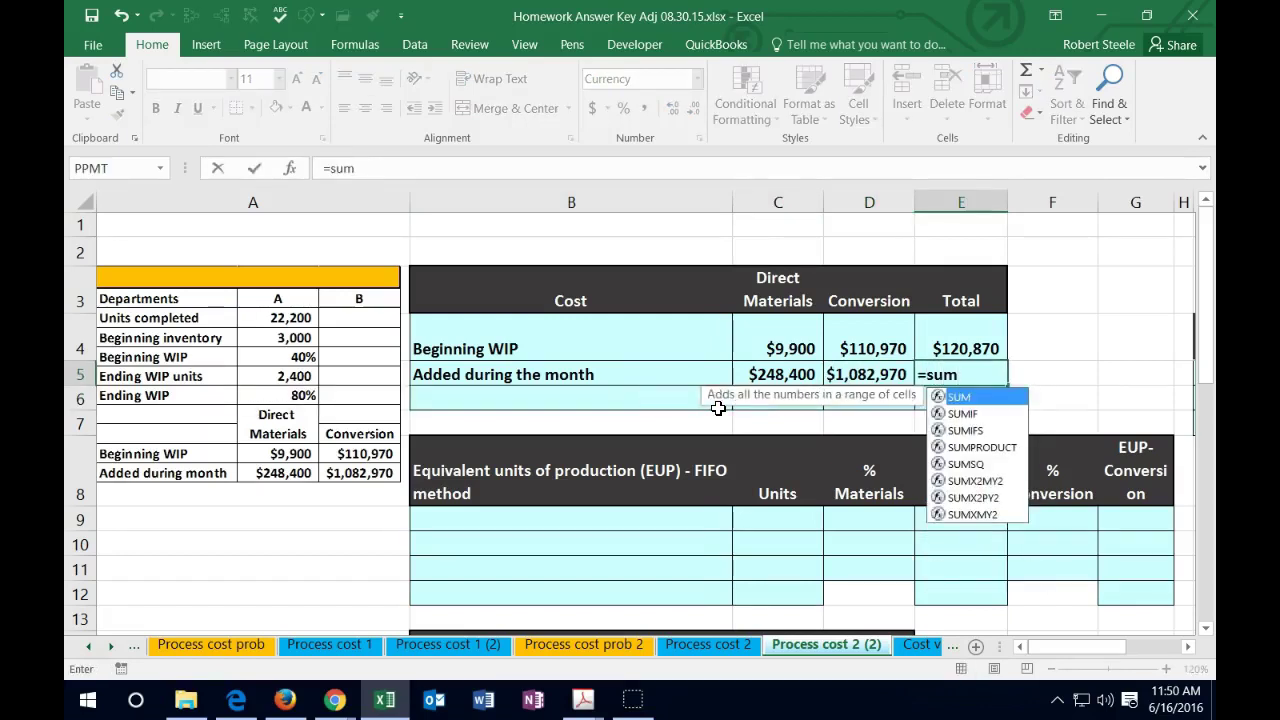
pyautogui.click(793, 374)
pyautogui.moveTo(793, 374); pyautogui.dragTo(835, 374)
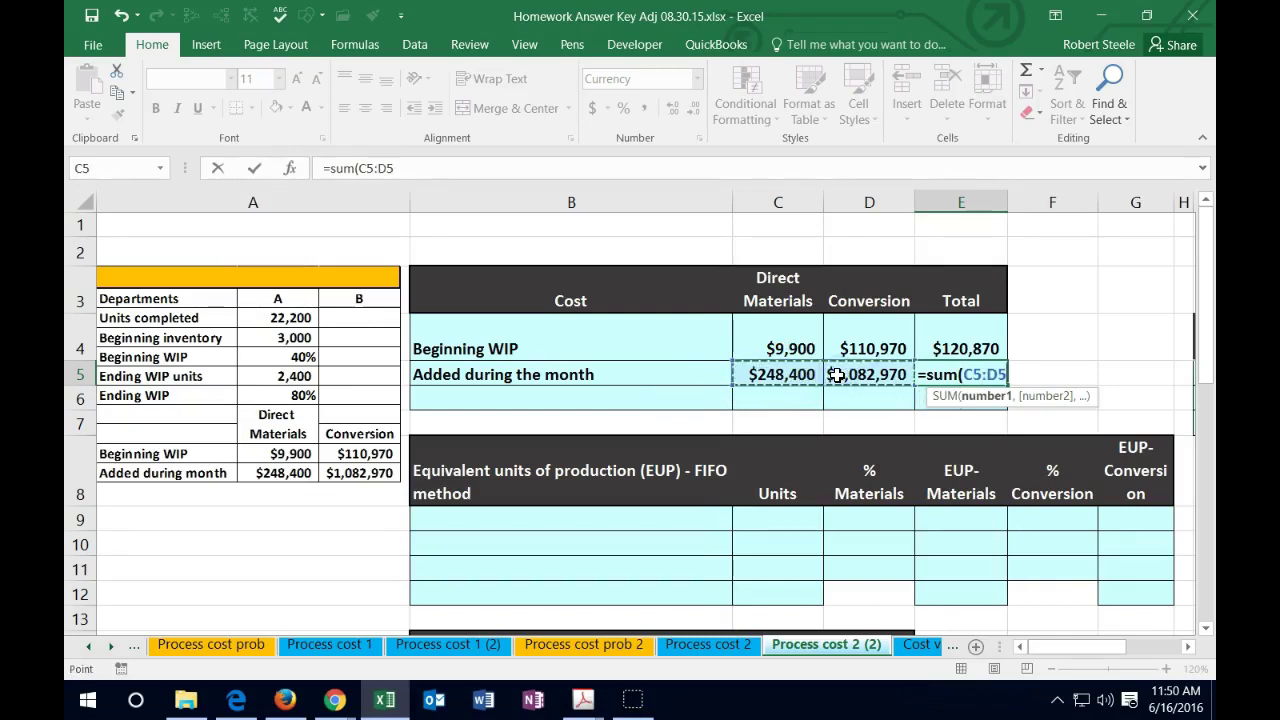
pyautogui.press('Return')
pyautogui.press('Up')
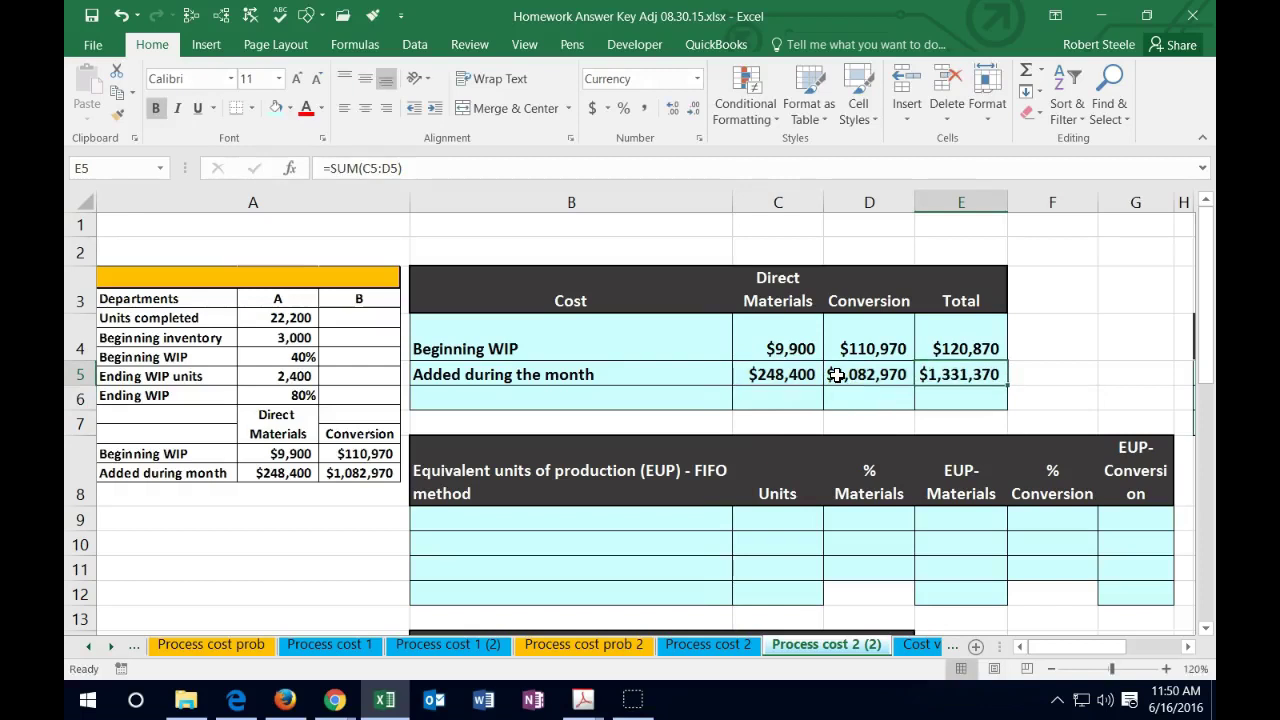
pyautogui.press('Down')
pyautogui.press('Left')
pyautogui.press('Left')
pyautogui.press('Left')
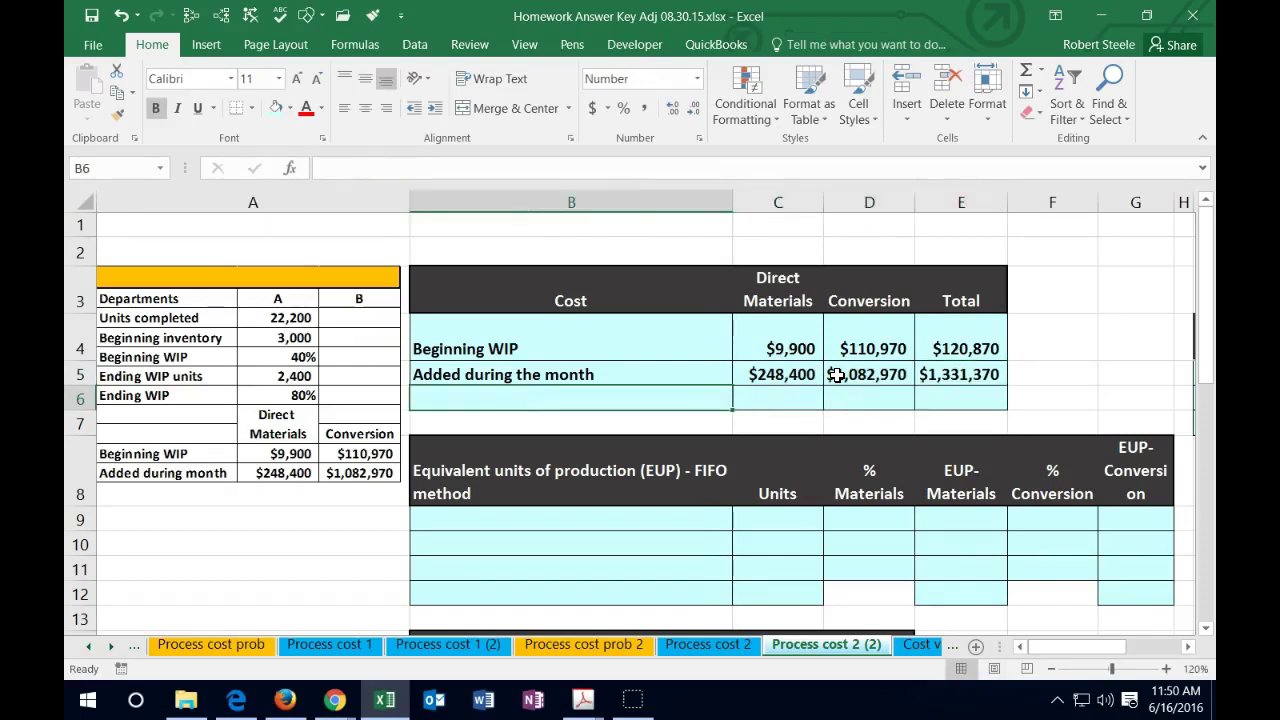
# - Label row 6 'Total' and sum materials in C6 with =SUM(C4:C5) to $258,300
pyautogui.write('Total')
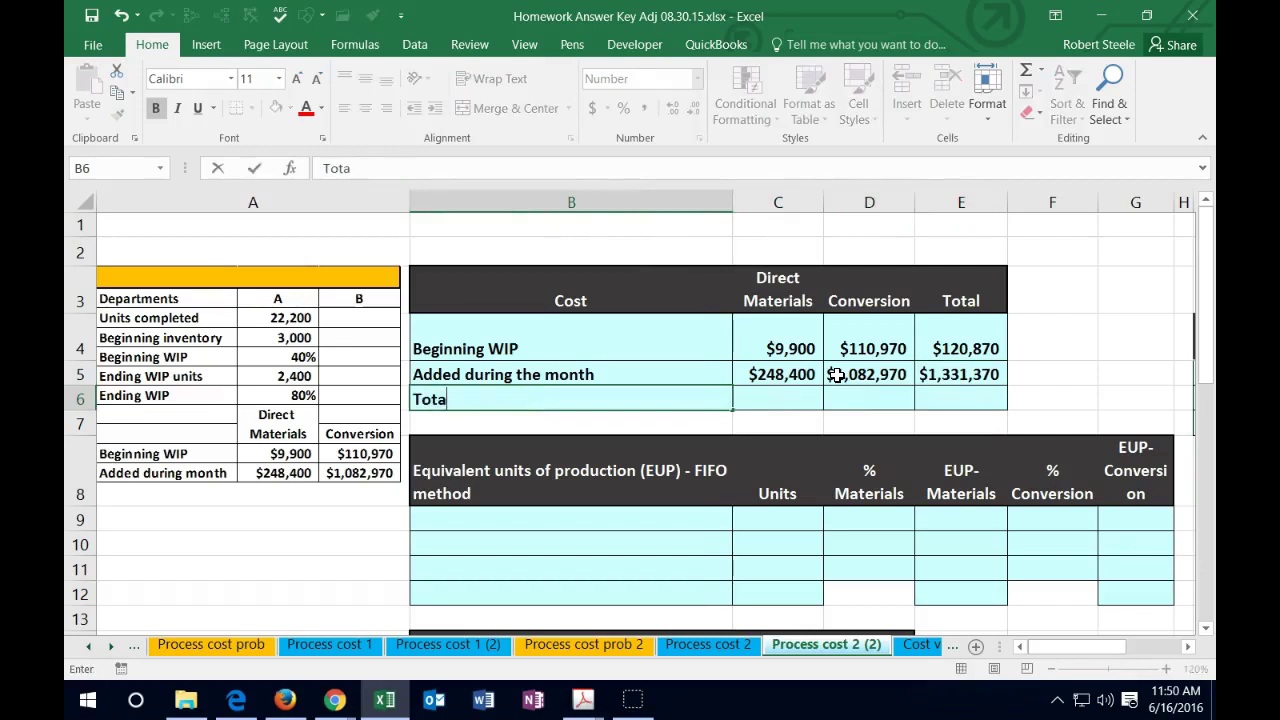
pyautogui.press('Tab')
pyautogui.write('sum')
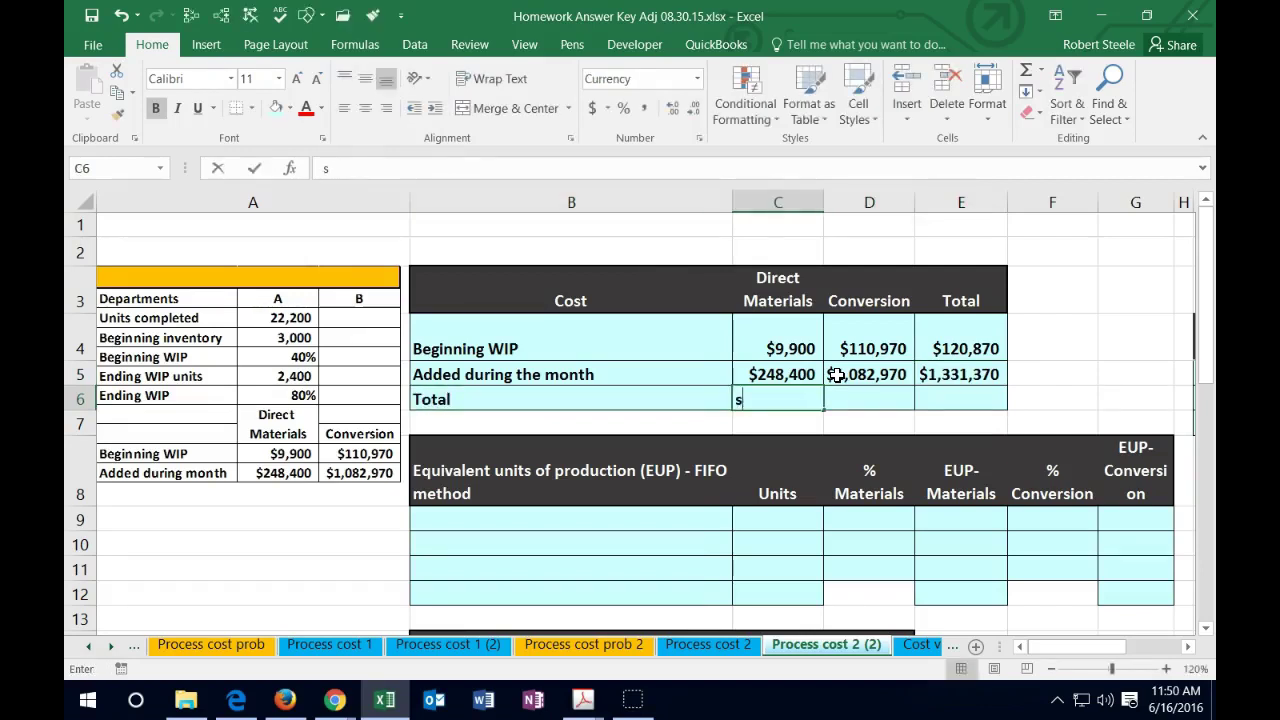
pyautogui.press('BackSpace')
pyautogui.press('BackSpace')
pyautogui.press('BackSpace')
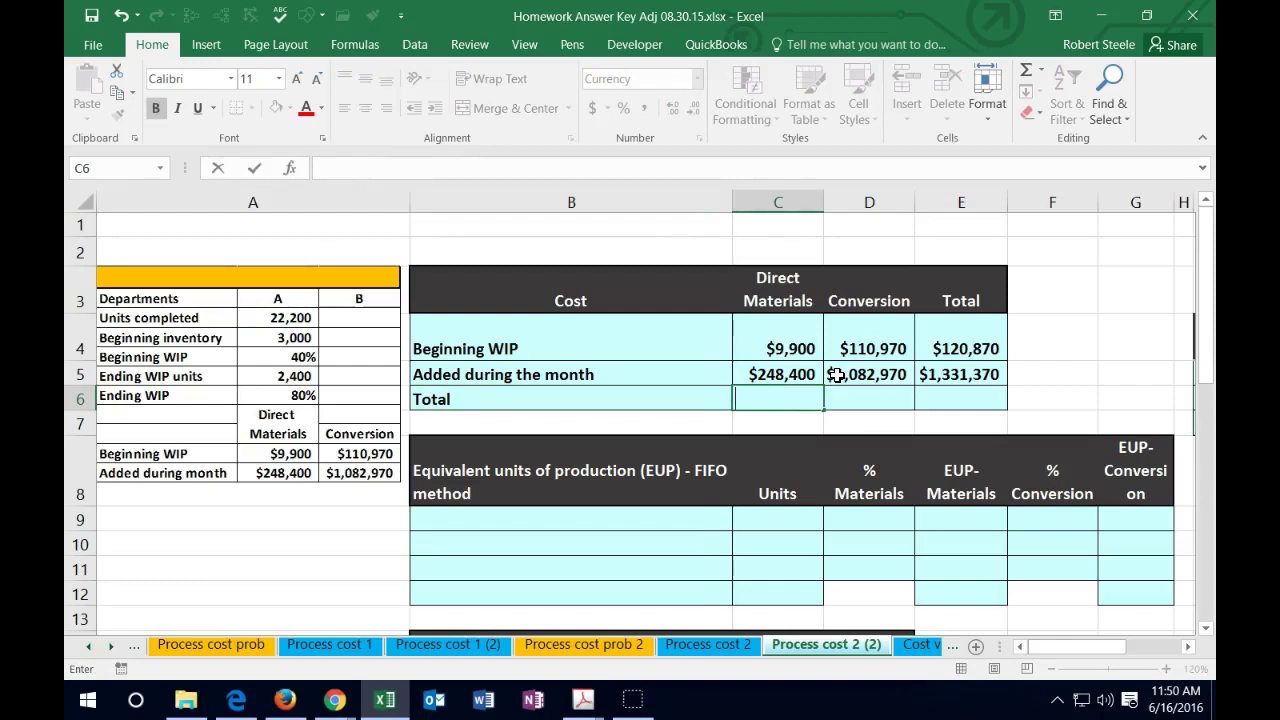
pyautogui.write('=sum(')
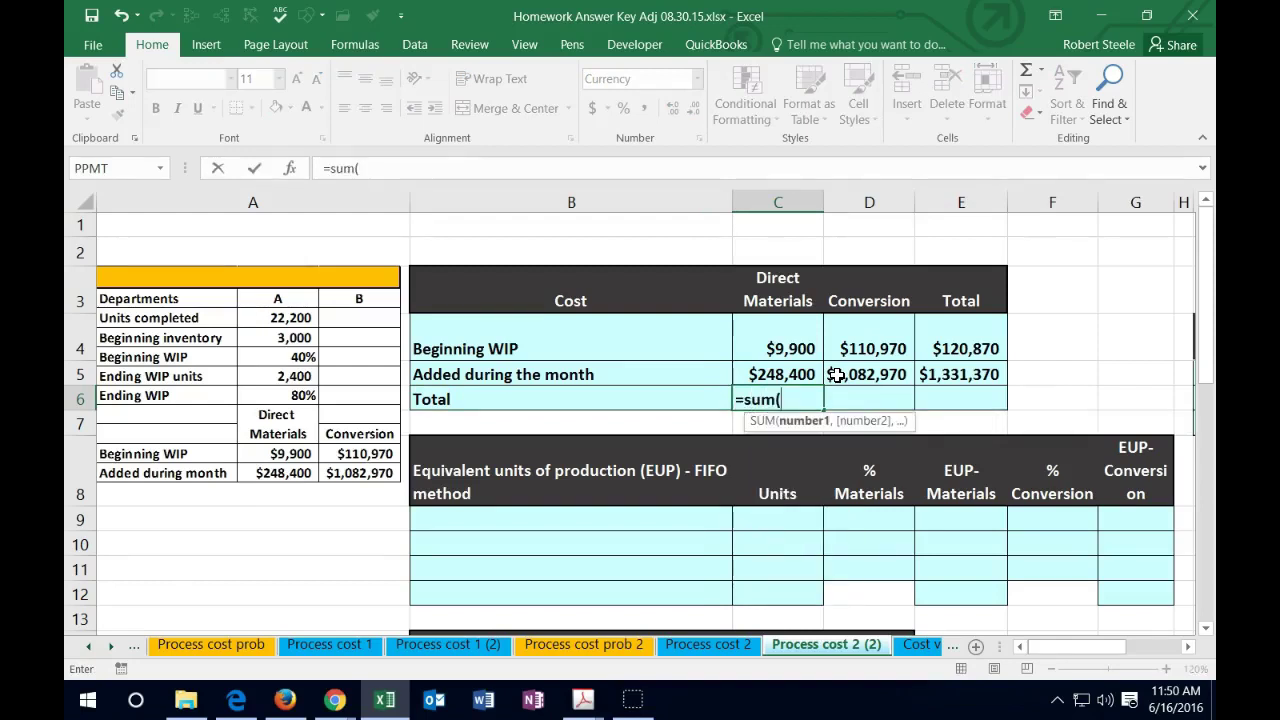
pyautogui.click(780, 348)
pyautogui.moveTo(780, 348); pyautogui.dragTo(752, 374)
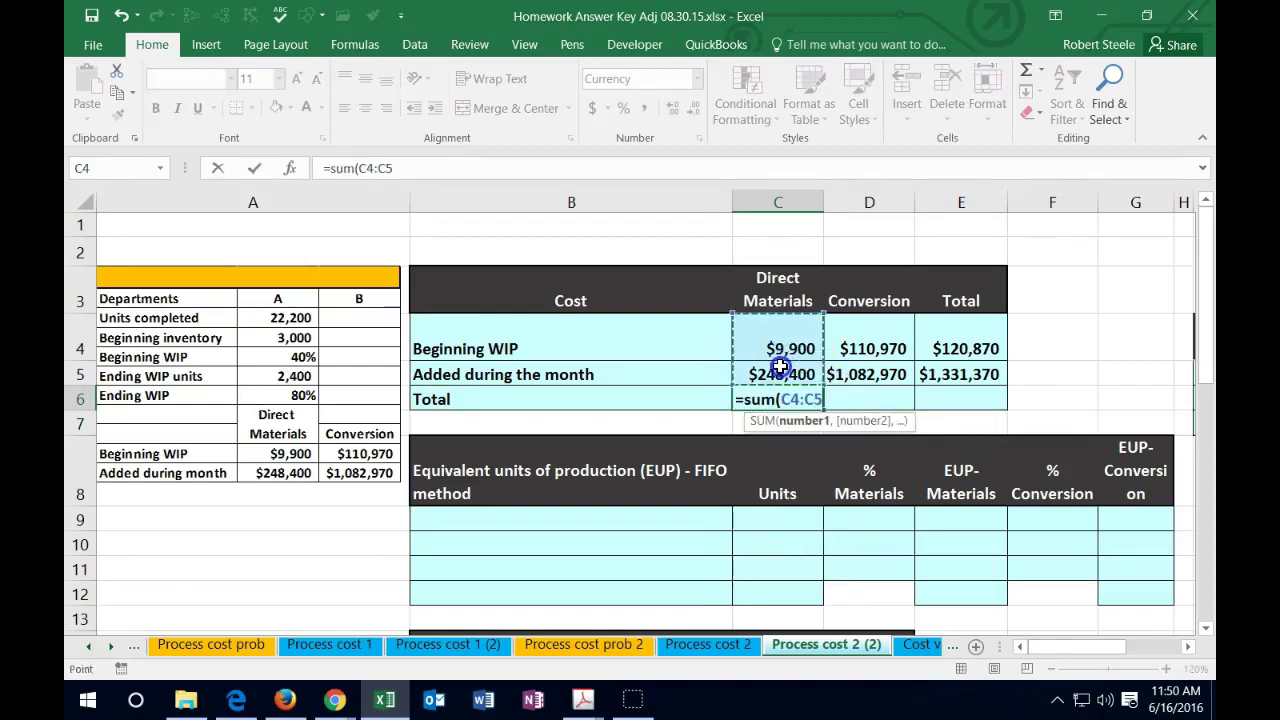
pyautogui.press('Tab')
# - Sum conversion in D6 to $1,193,940 and the grand total in E6 to $1,452,240
pyautogui.write('=sum(')
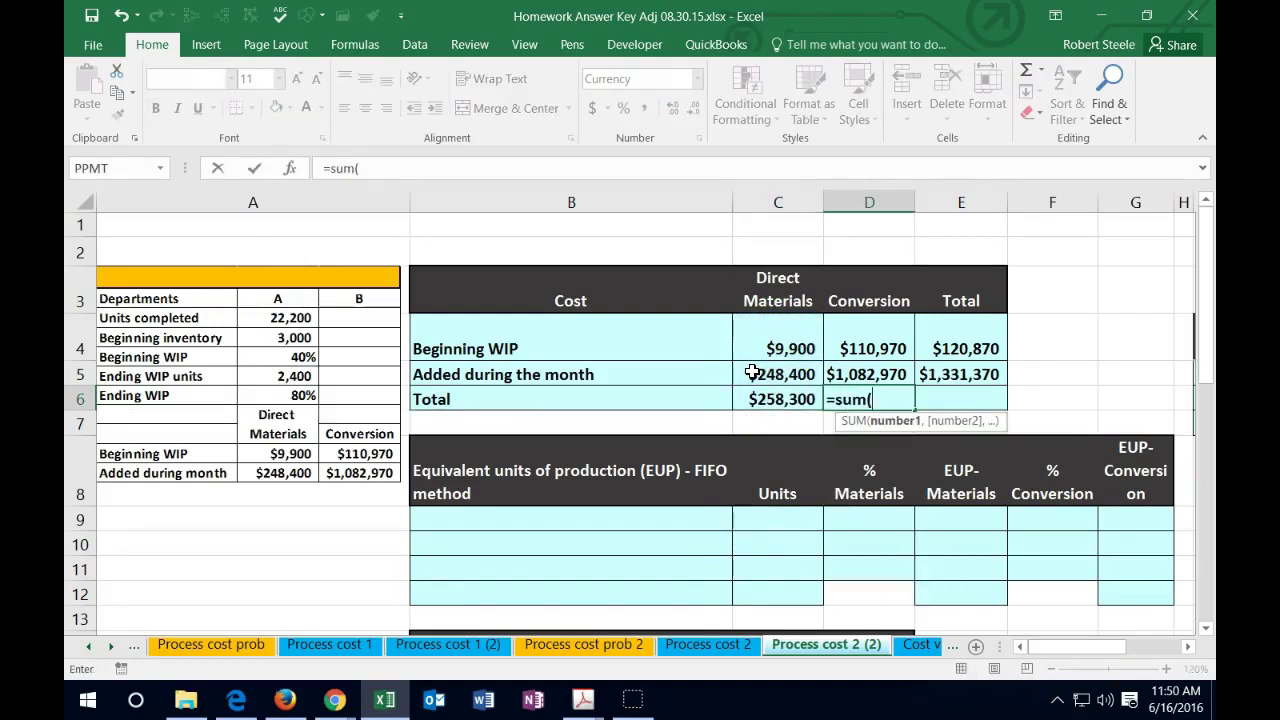
pyautogui.moveTo(884, 340); pyautogui.dragTo(889, 374)
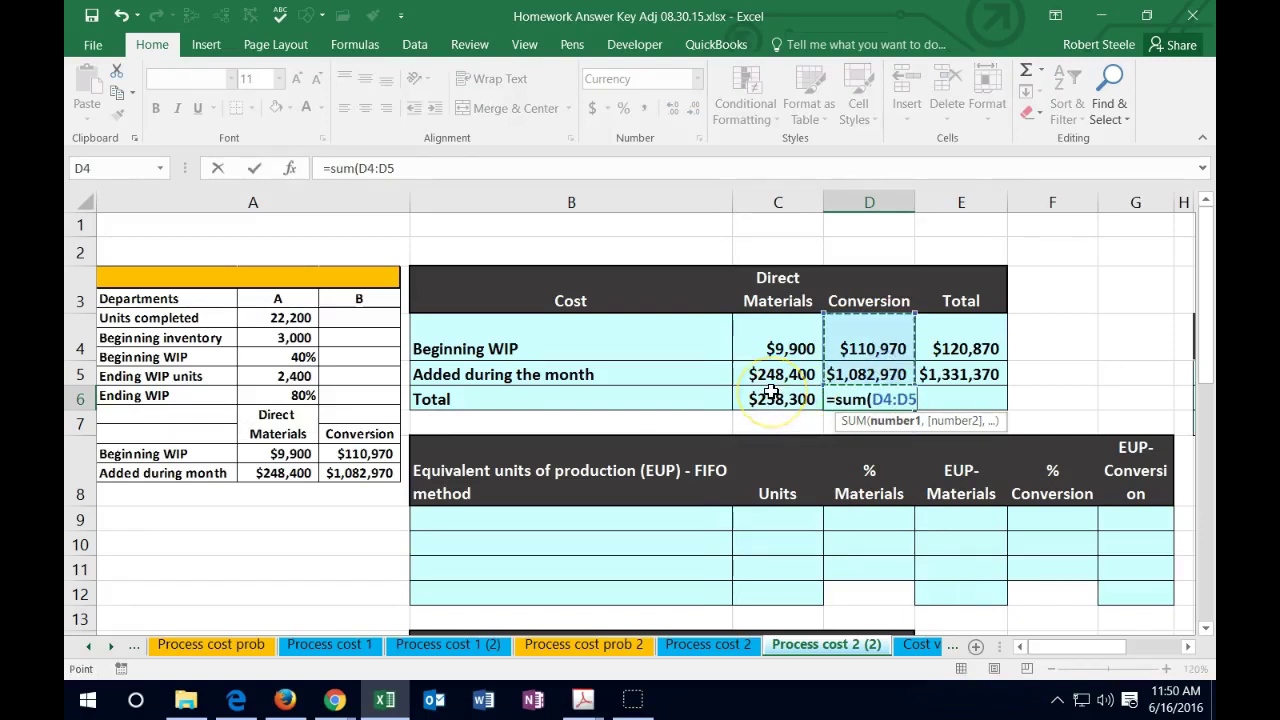
pyautogui.press('Return')
pyautogui.write('=sum(')
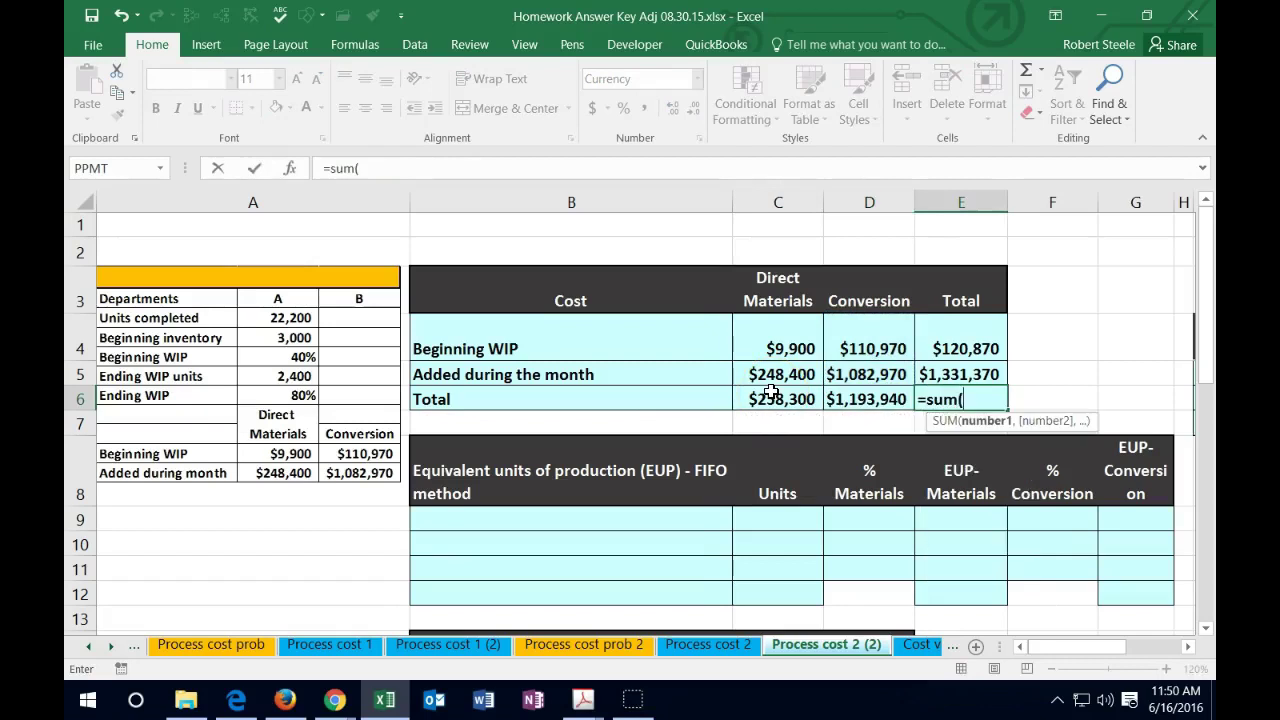
pyautogui.click(949, 347)
pyautogui.moveTo(949, 347); pyautogui.dragTo(958, 368)
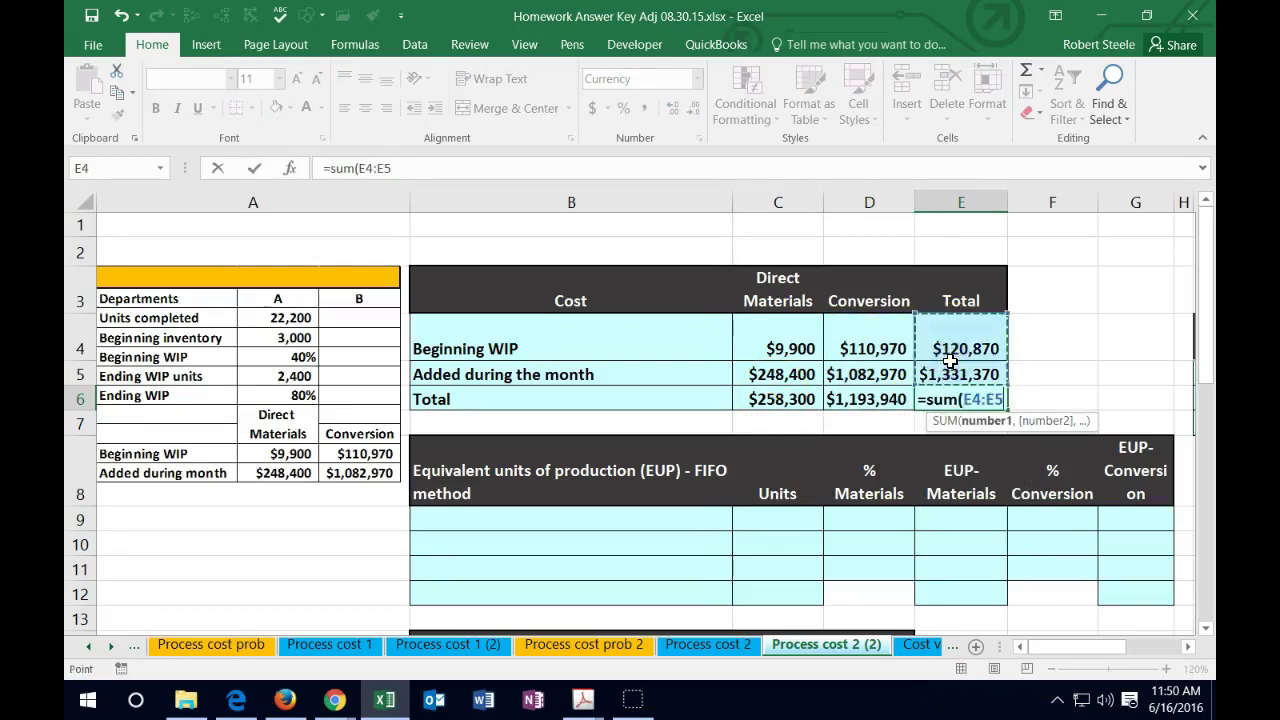
pyautogui.press('Return')
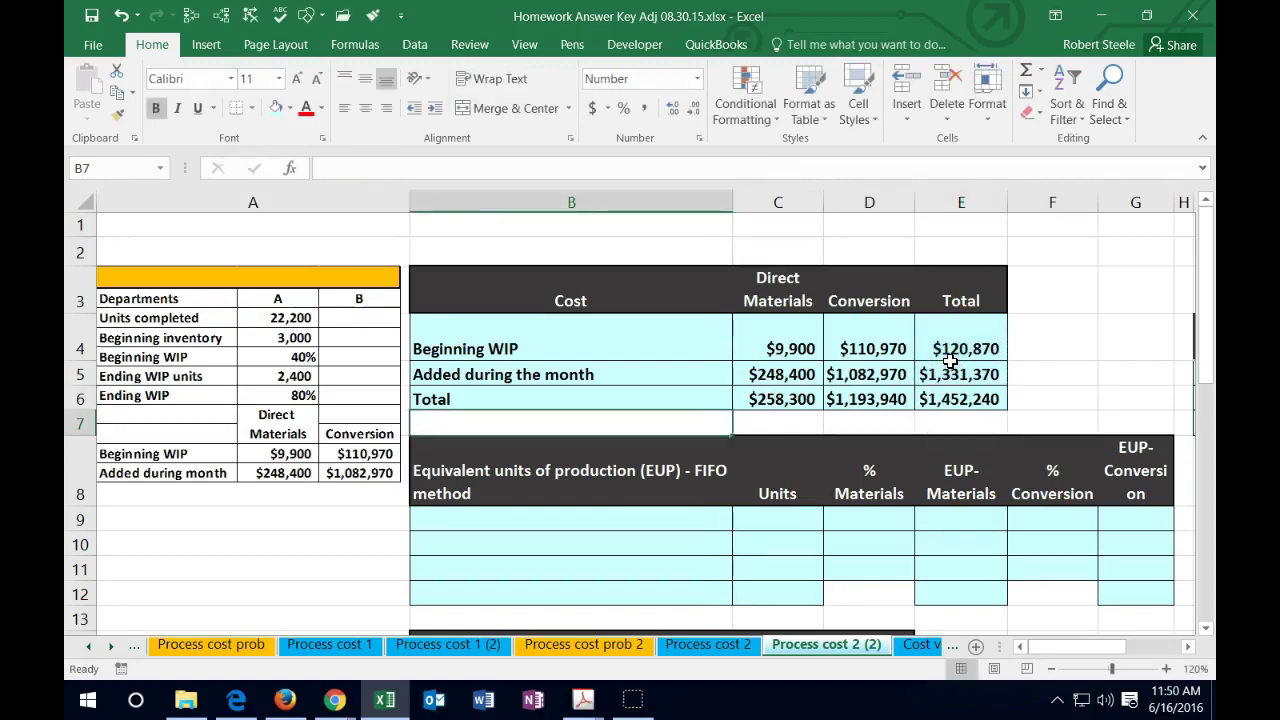
pyautogui.moveTo(808, 399); pyautogui.dragTo(832, 398)
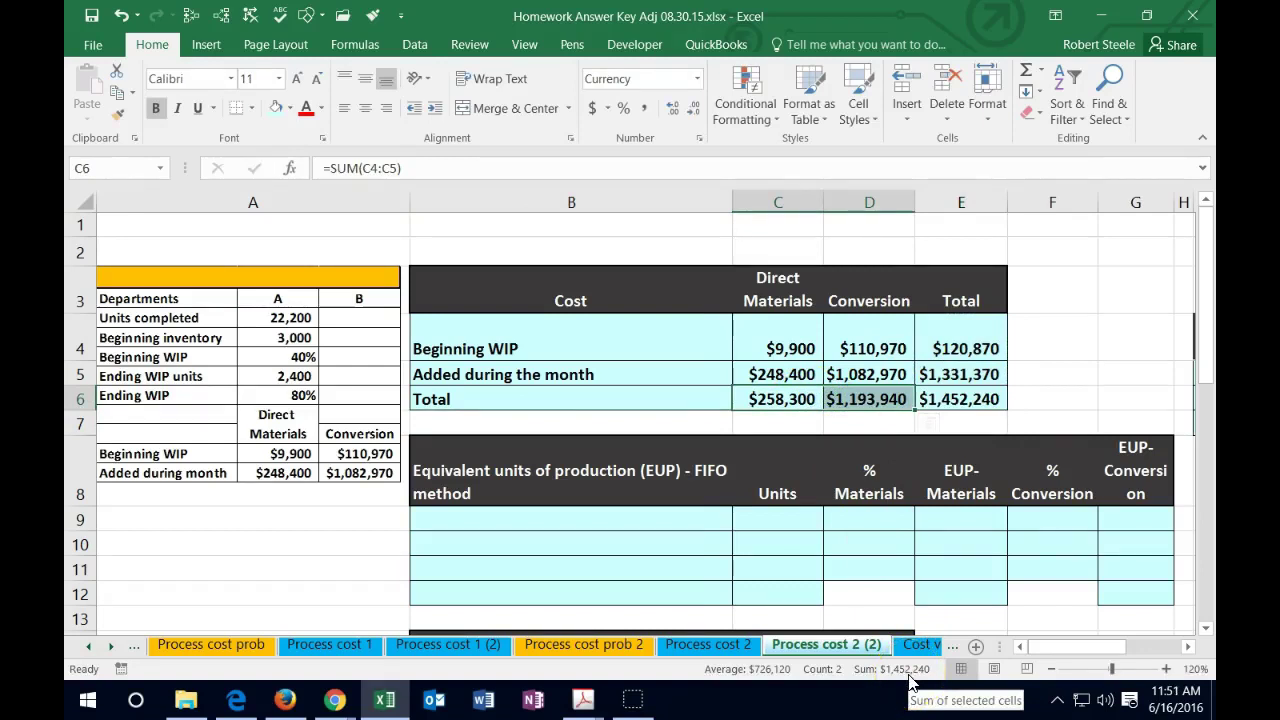
pyautogui.click(975, 400)
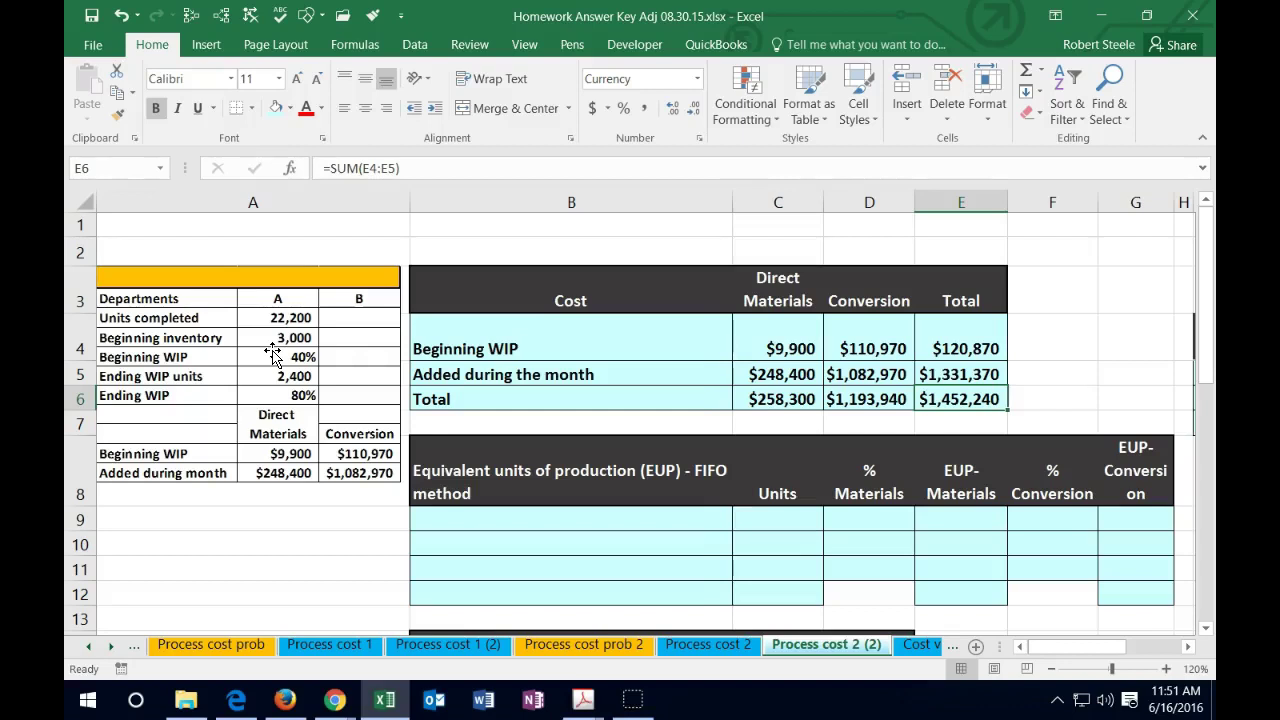
pyautogui.write('Beginning WIP - units Units started and completed this period Ending WIP Total units')
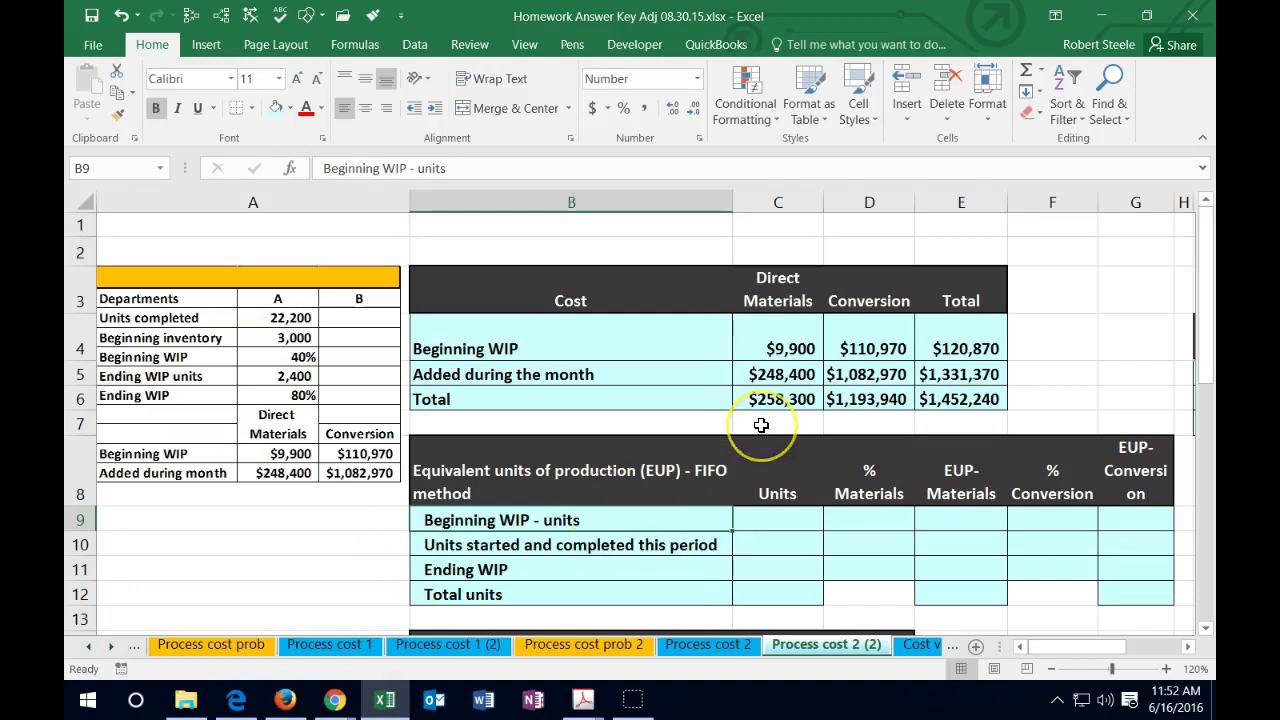
pyautogui.click(781, 522)
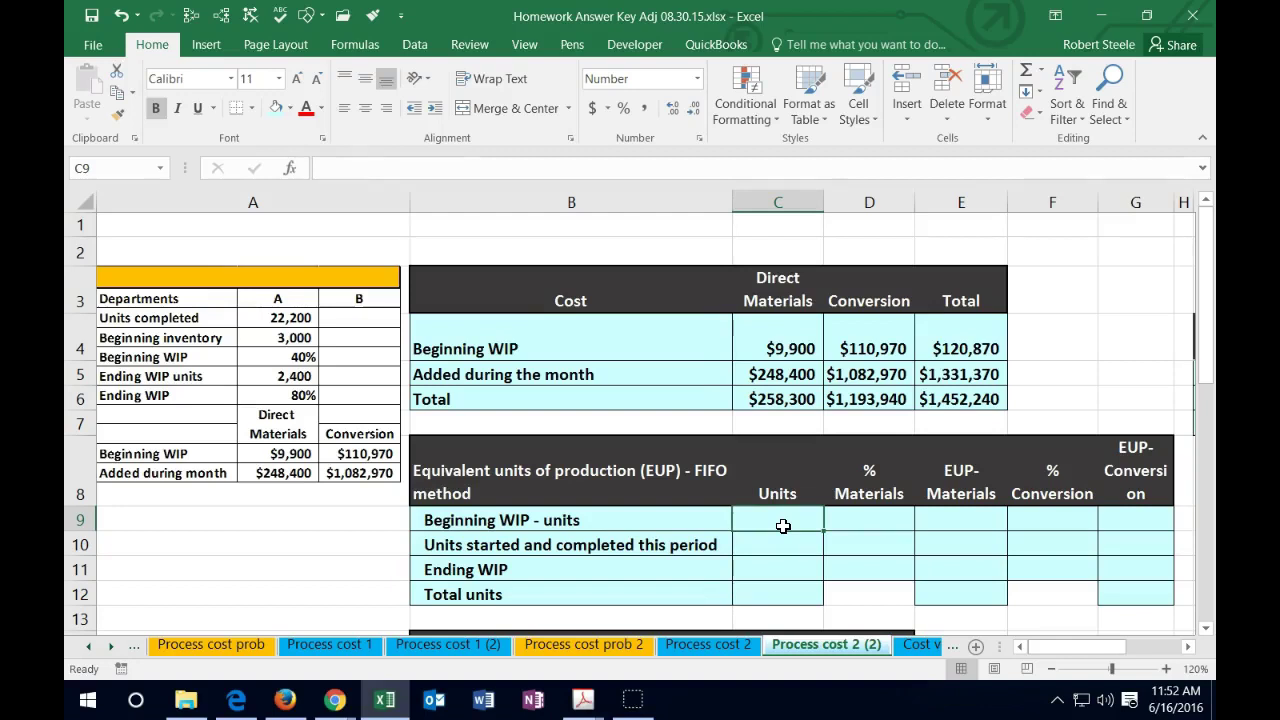
pyautogui.click(695, 522)
pyautogui.scroll(-1, 846, 554)
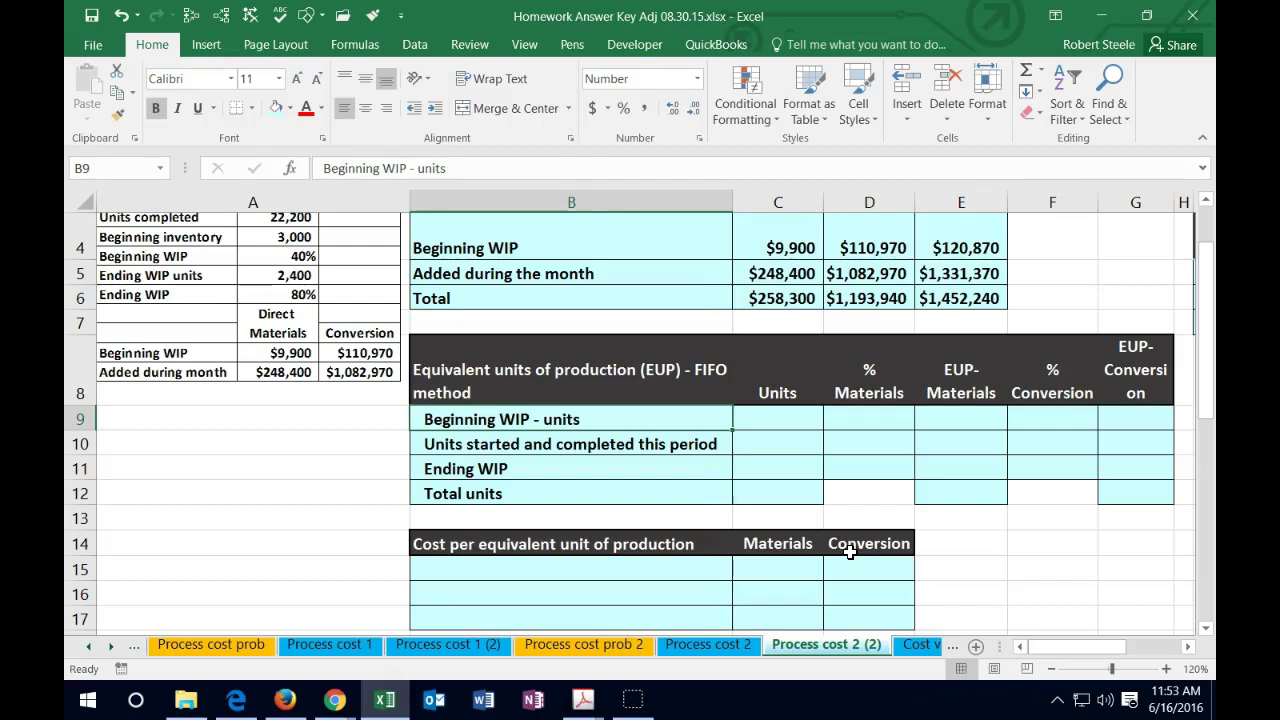
pyautogui.press('Down')
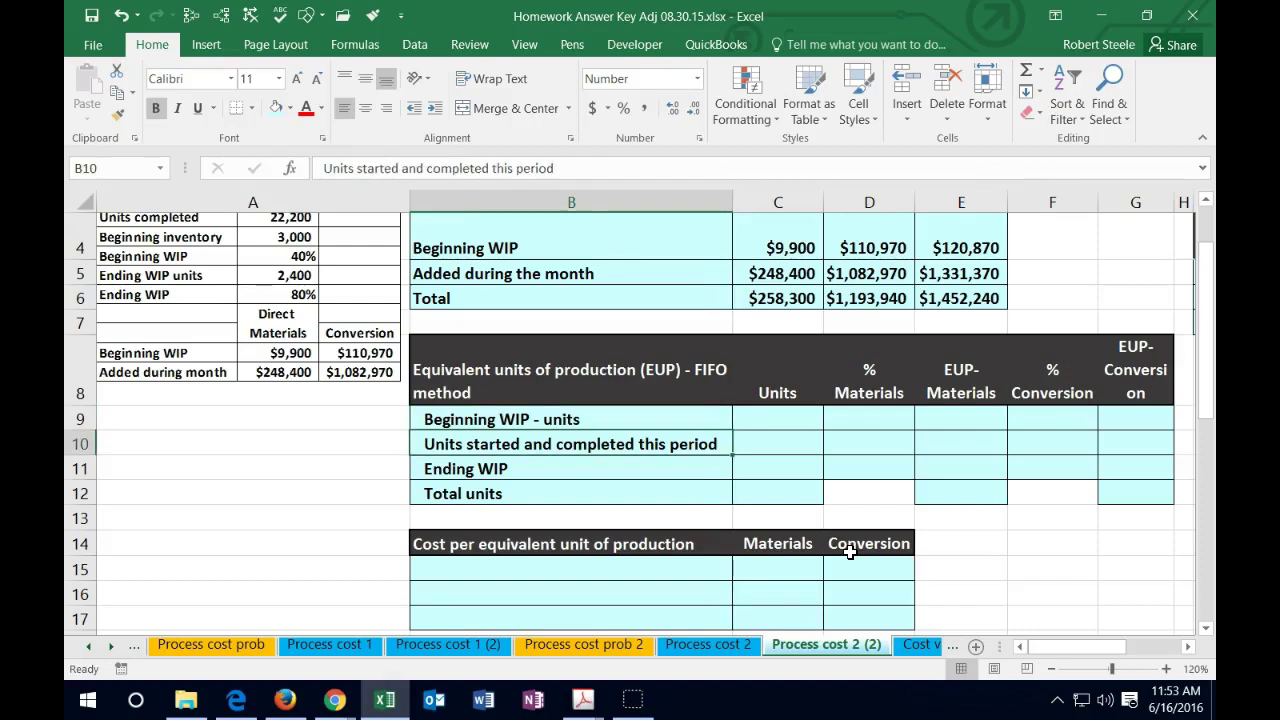
pyautogui.press('Down')
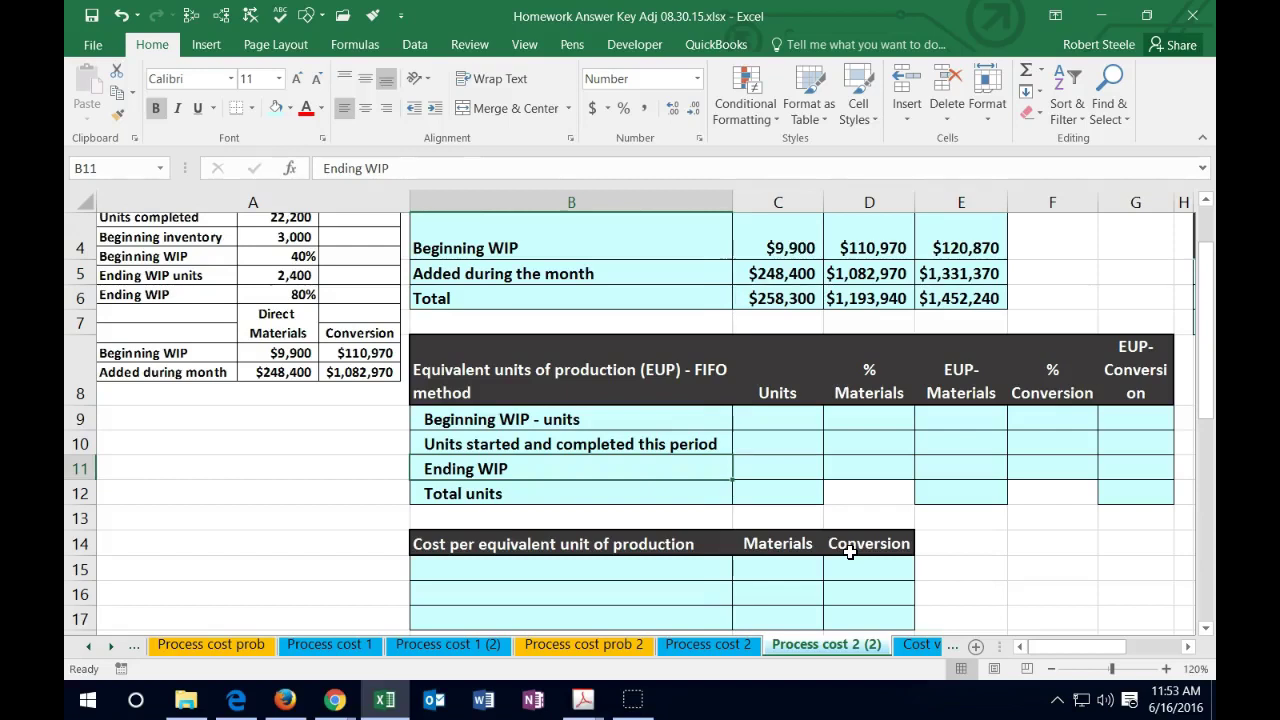
pyautogui.press('Down')
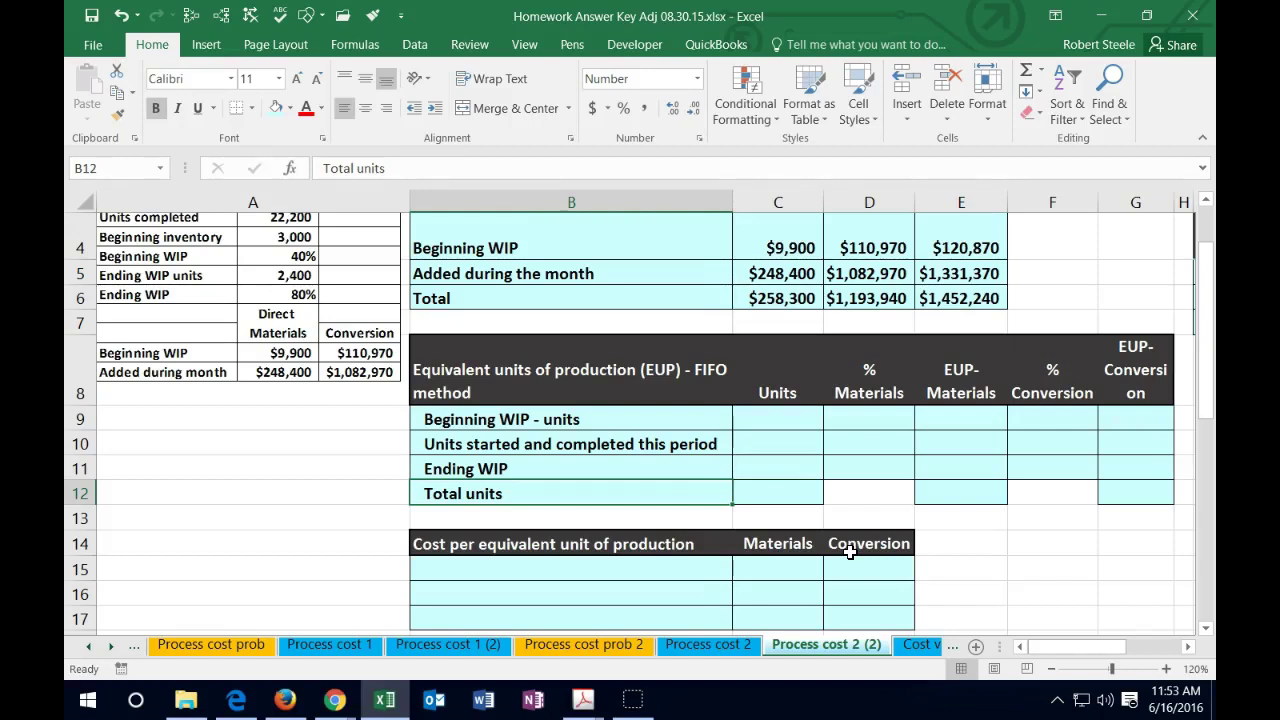
pyautogui.press('Right')
pyautogui.press('Up')
pyautogui.press('Up')
pyautogui.press('Up')
pyautogui.press('Up')
pyautogui.press('Down')
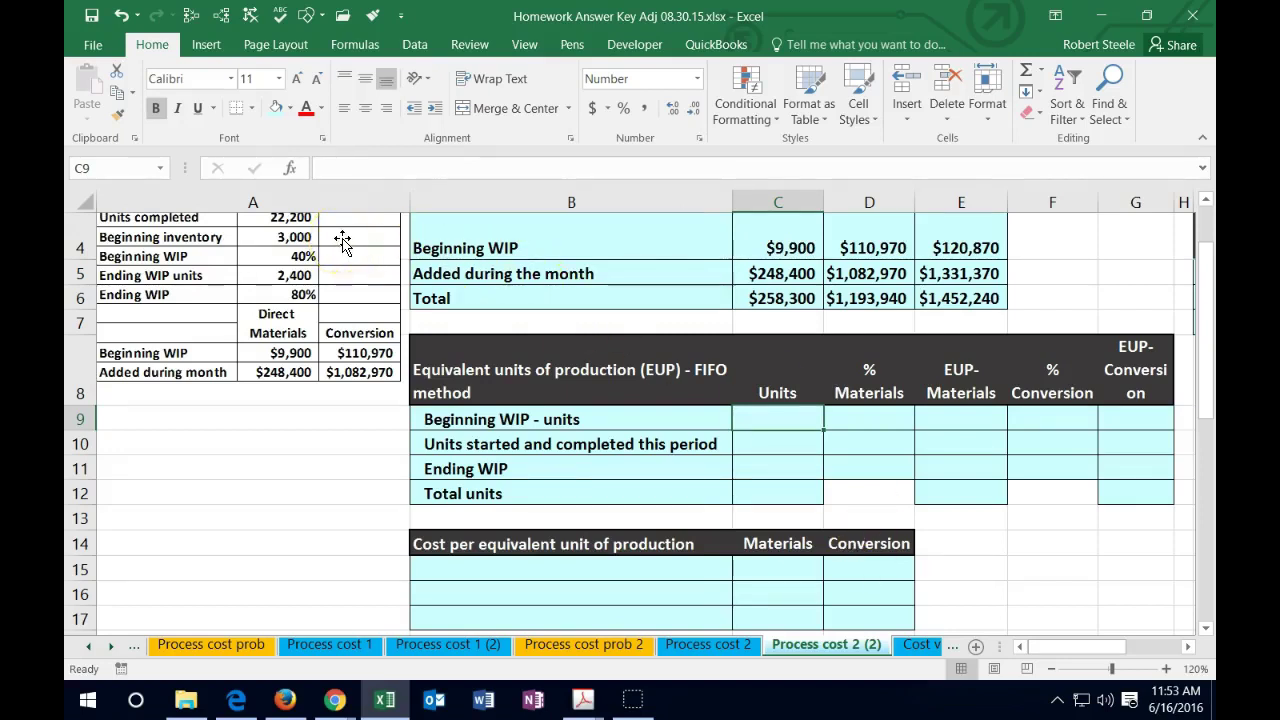
# - Enter 3,000 beginning WIP units in C9 and 0% materials to complete in D9
pyautogui.write('3000')
pyautogui.press('Tab')
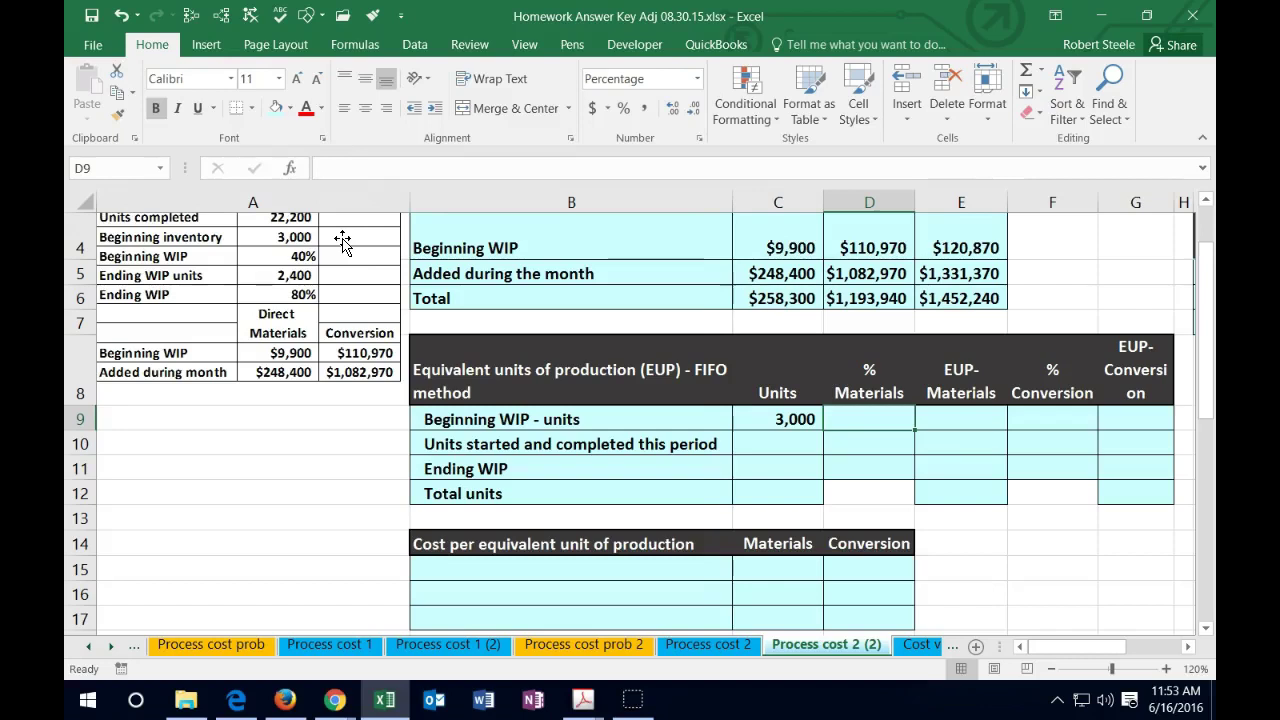
pyautogui.write('0')
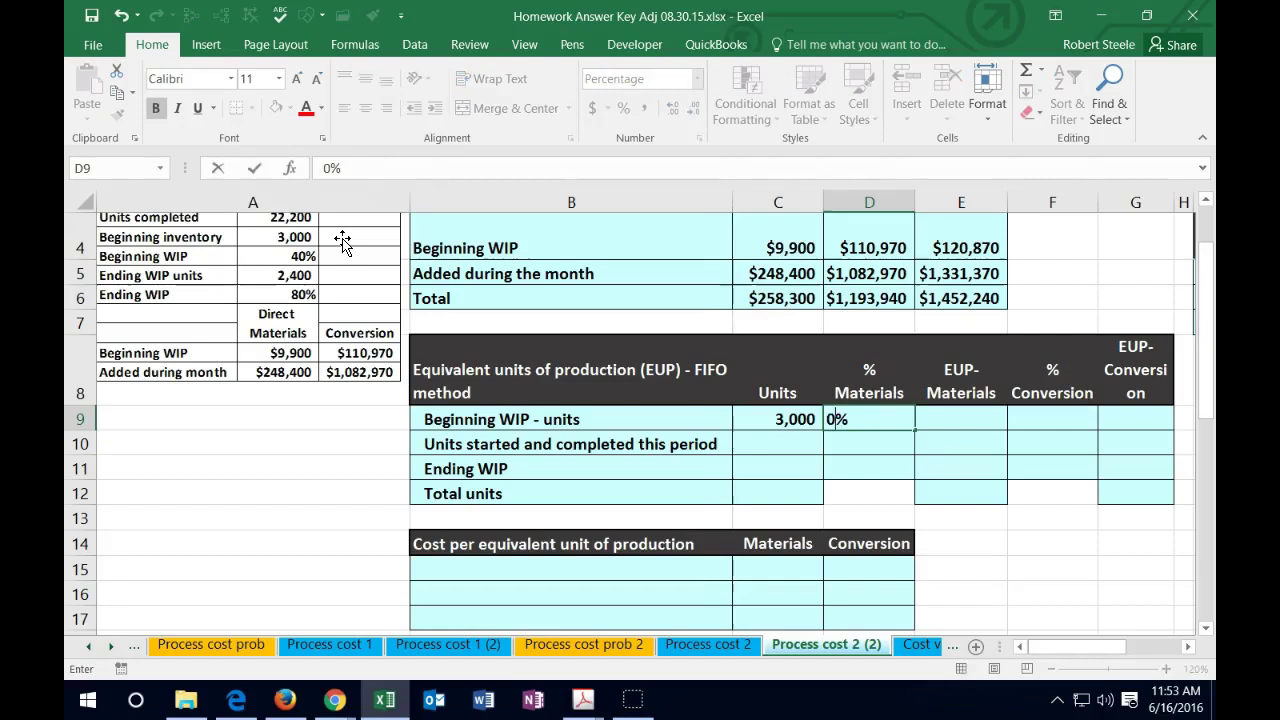
pyautogui.press('Tab')
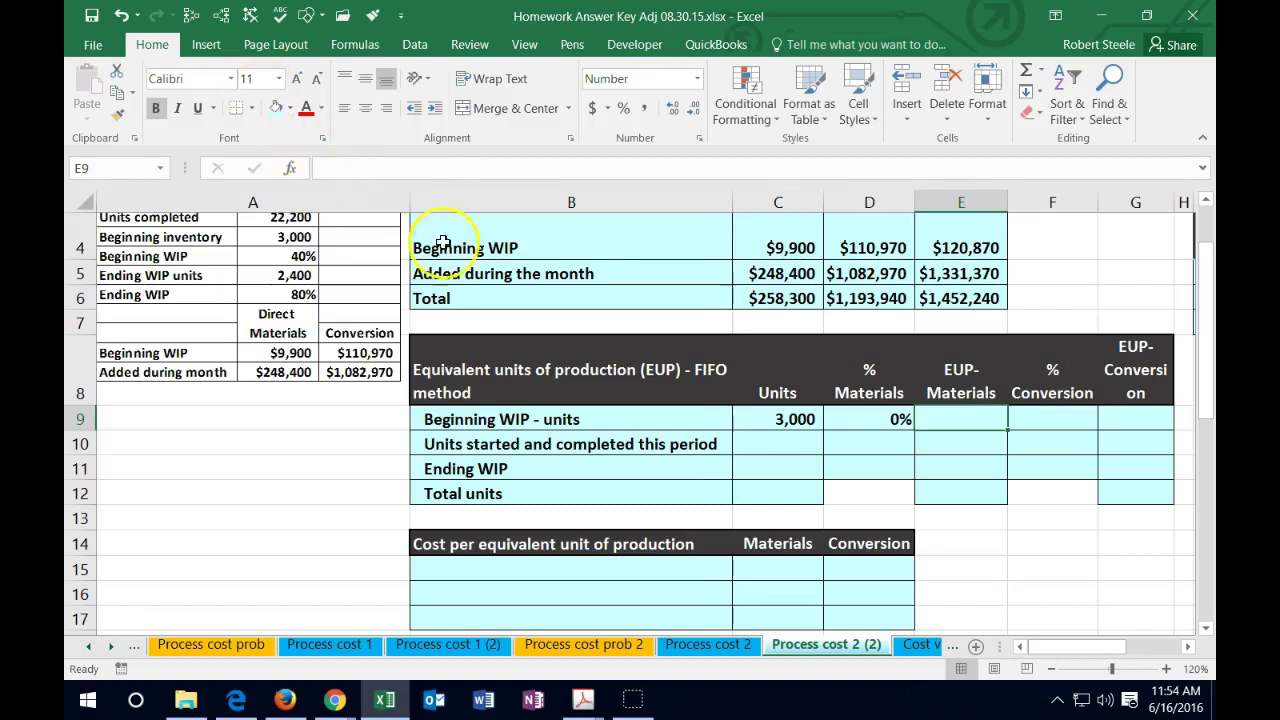
# - Compute beginning WIP materials EUP in E9 as =C9*D9, giving 0
pyautogui.click(515, 272)
pyautogui.moveTo(736, 277); pyautogui.dragTo(840, 275)
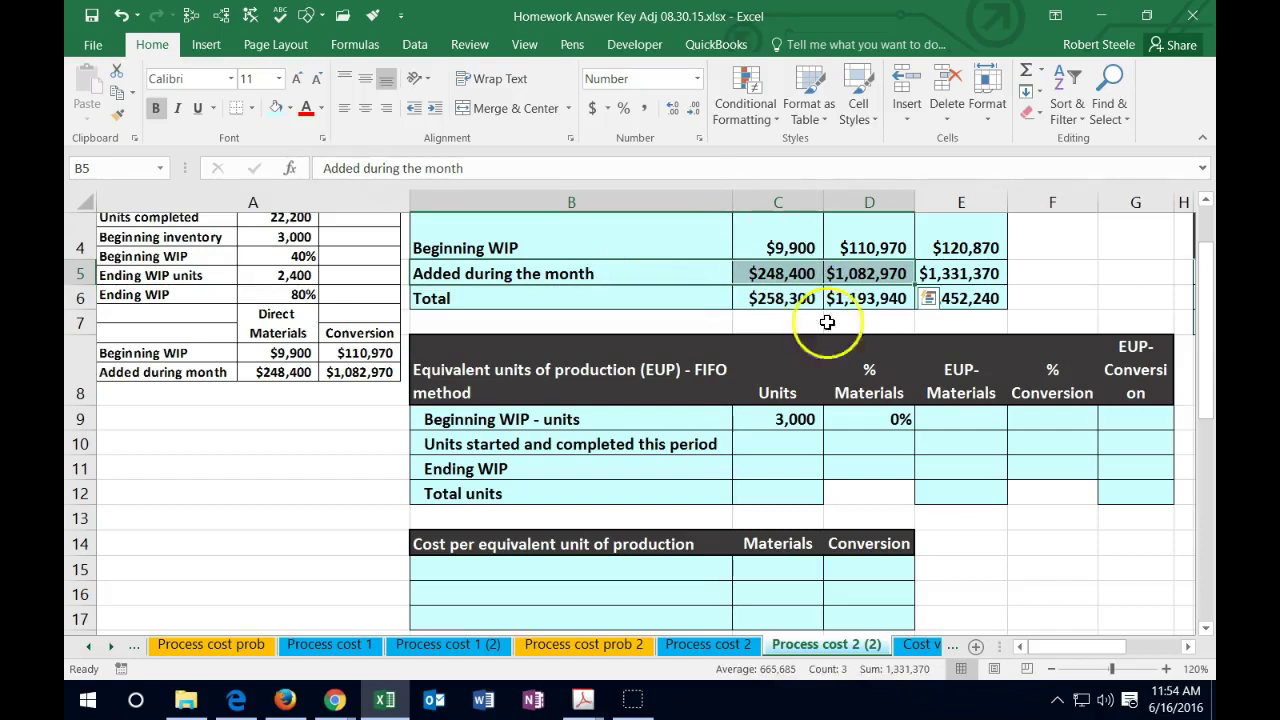
pyautogui.click(957, 420)
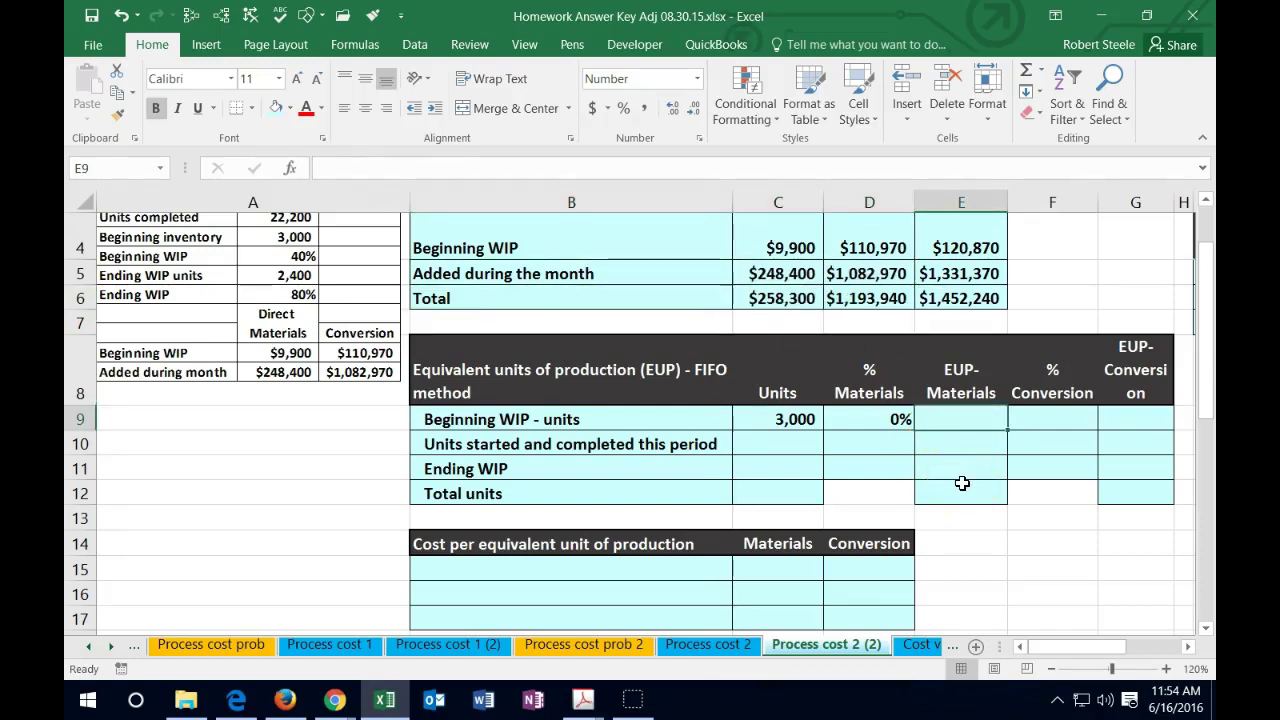
pyautogui.write('=')
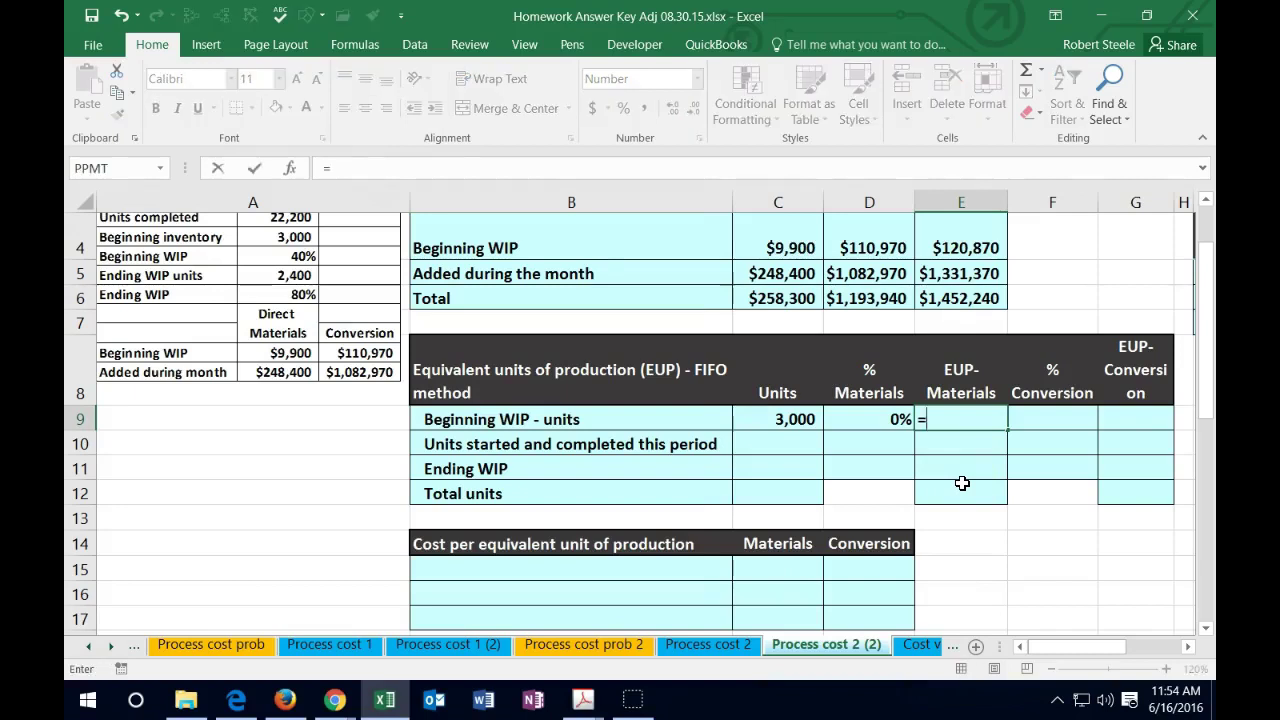
pyautogui.click(790, 420)
pyautogui.write('*')
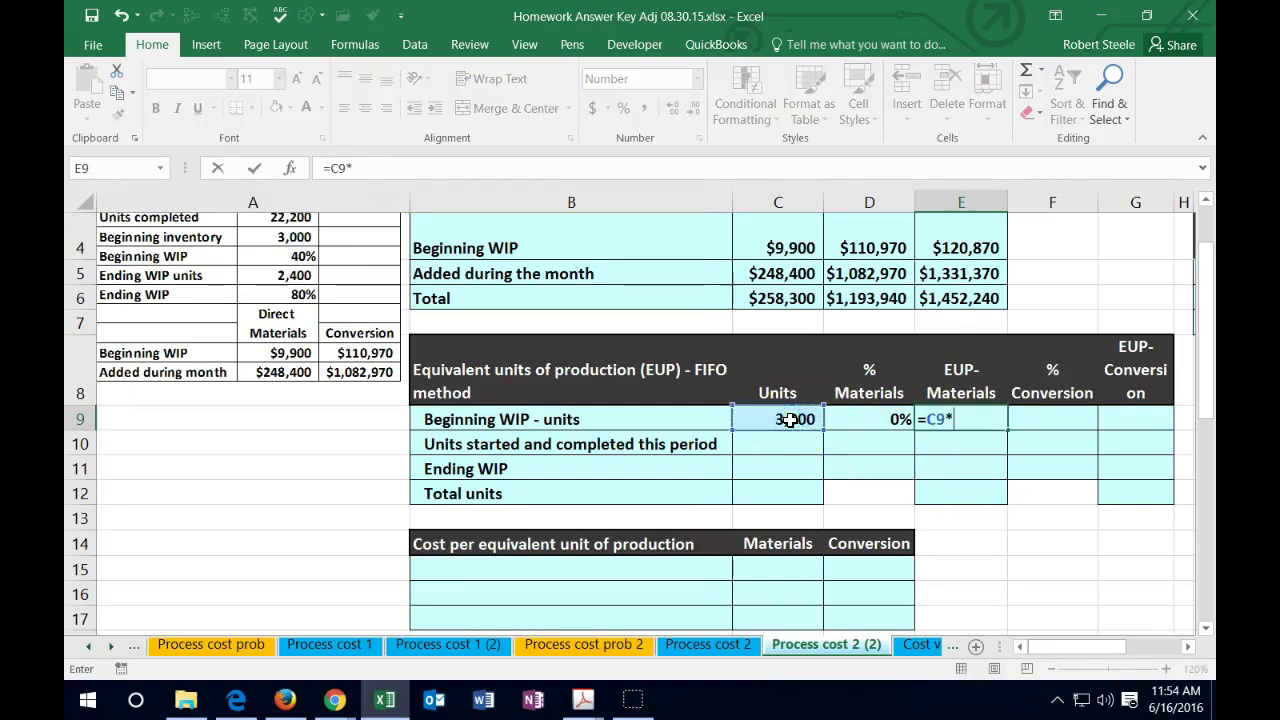
pyautogui.click(864, 417)
pyautogui.press('Tab')
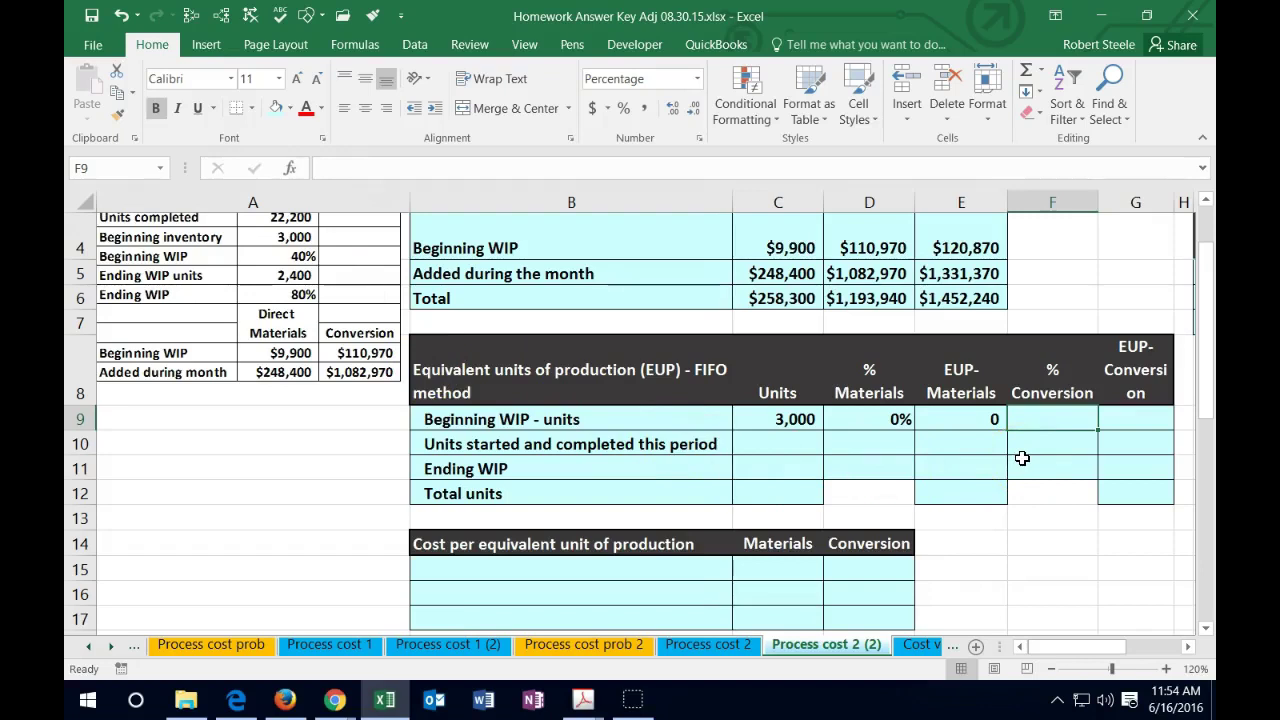
# - Set the beginning WIP conversion percentage in F9 to 60%
pyautogui.write('=1')
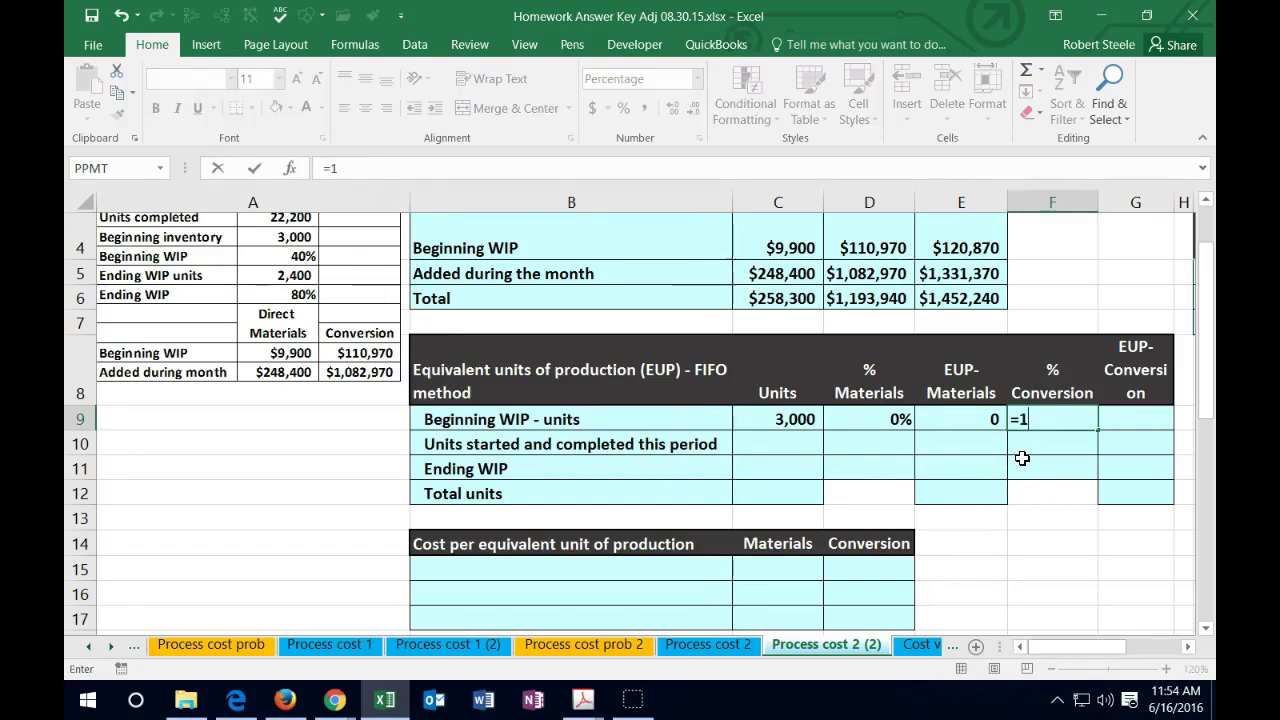
pyautogui.write('-A4')
pyautogui.press('Left')
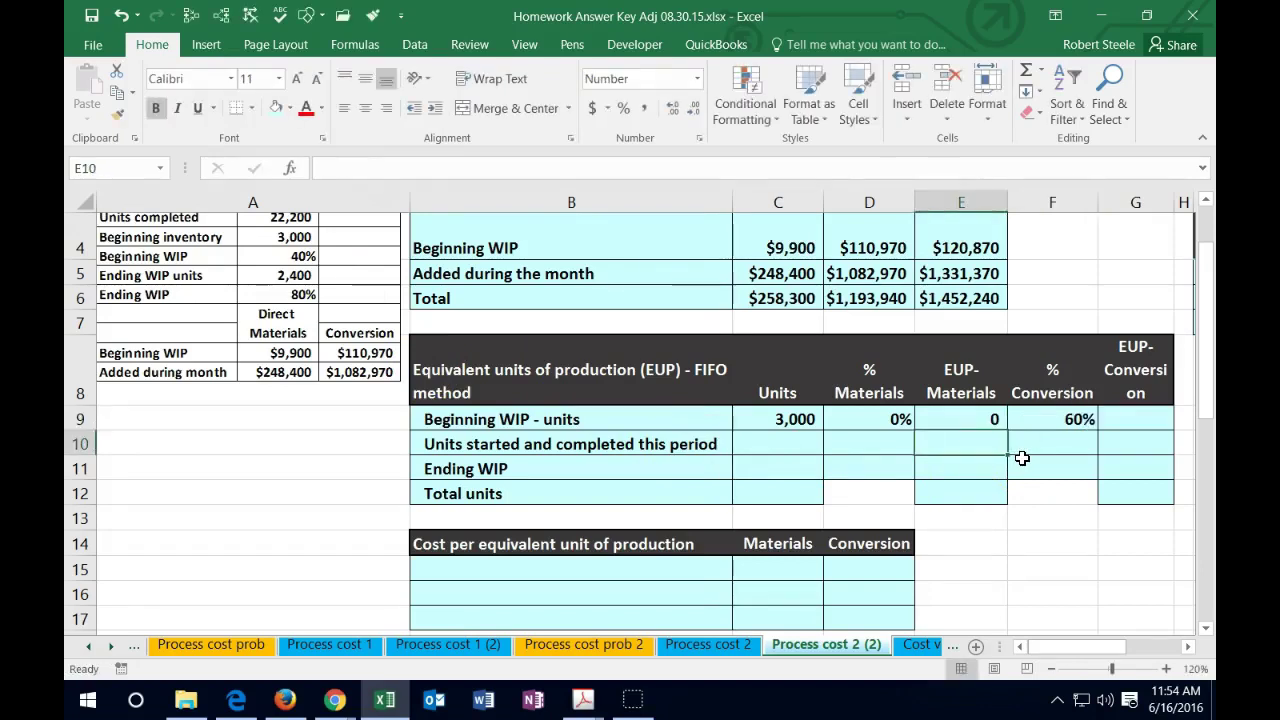
pyautogui.press('Right')
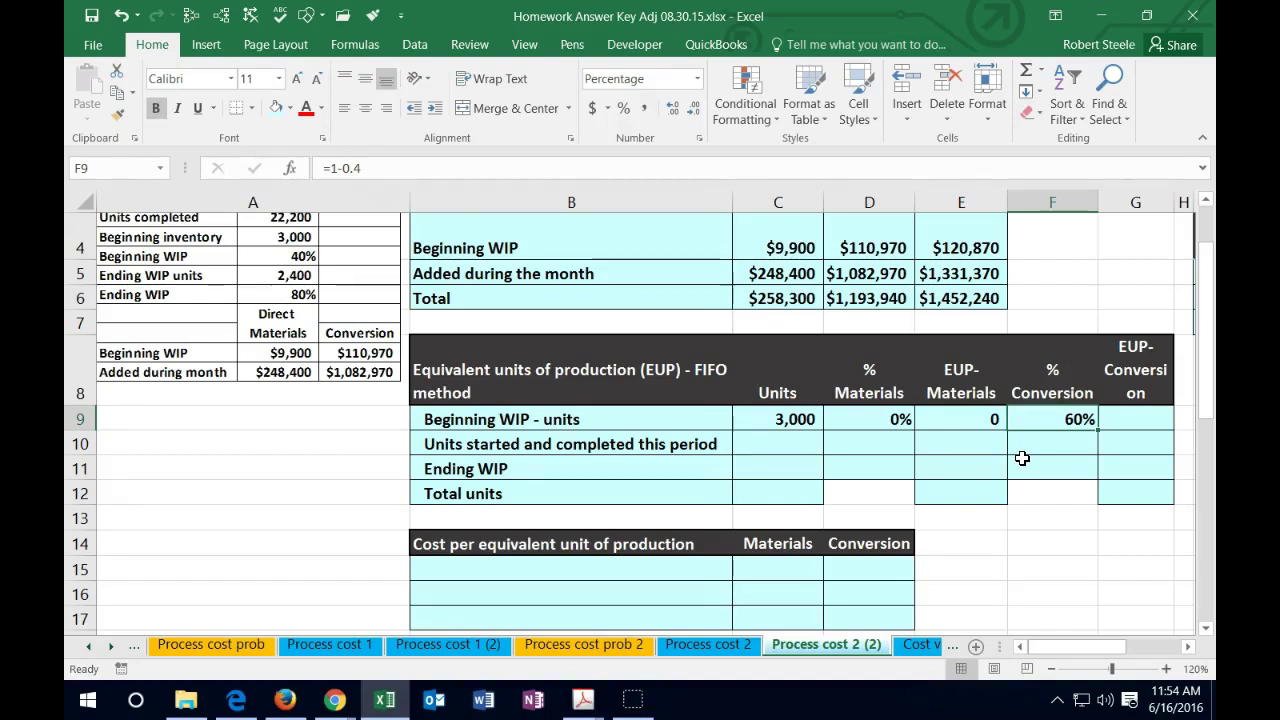
pyautogui.press('Right')
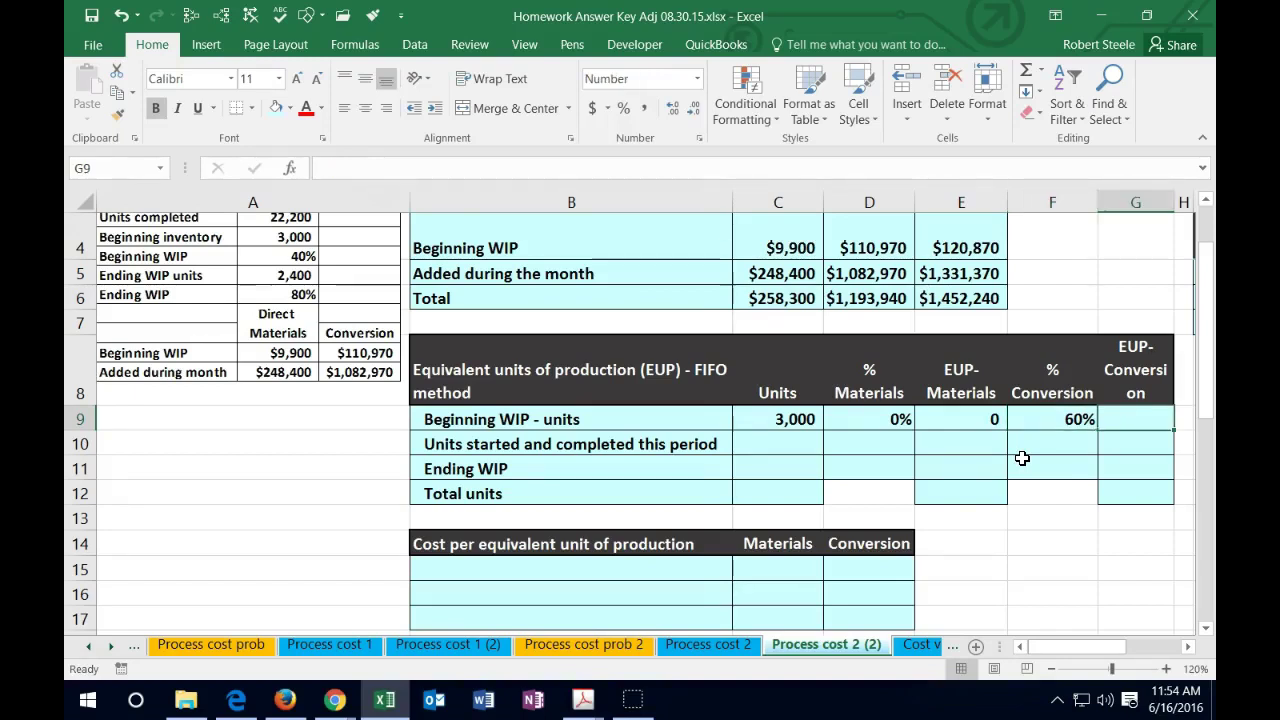
# - Compute beginning WIP conversion EUP in G9 as =C9*F9, giving 1,800
pyautogui.write('=')
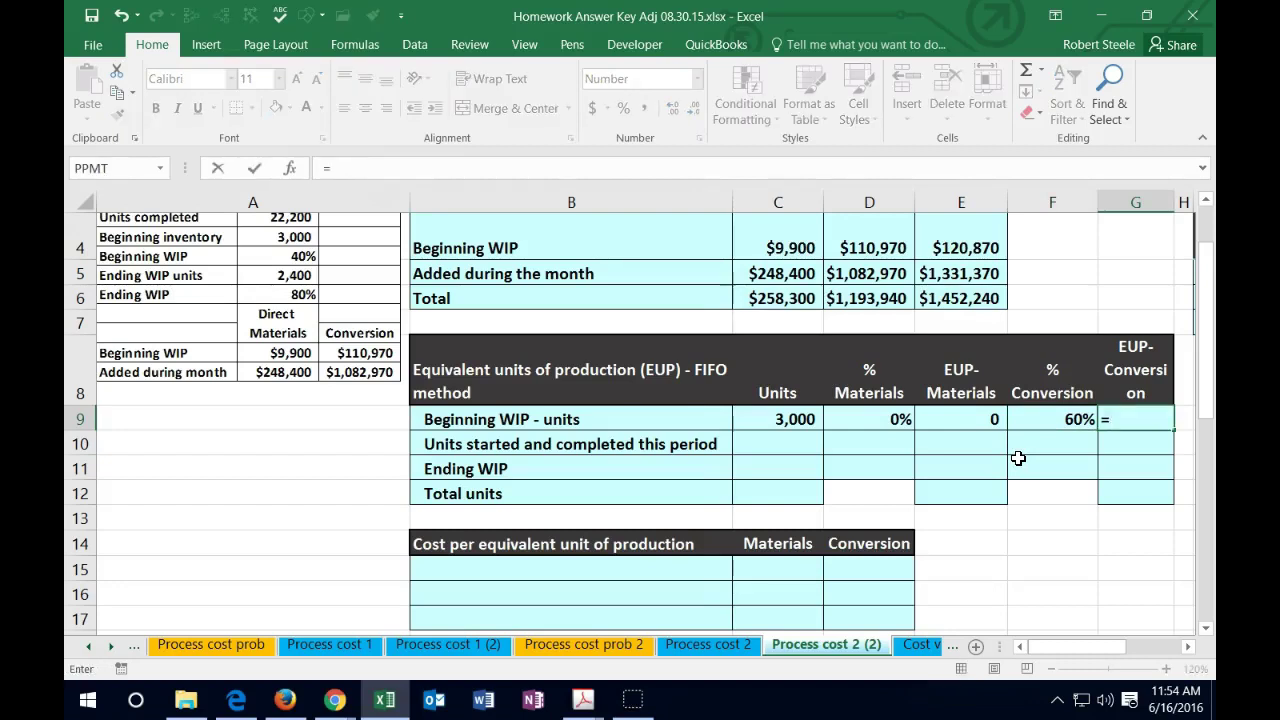
pyautogui.click(776, 428)
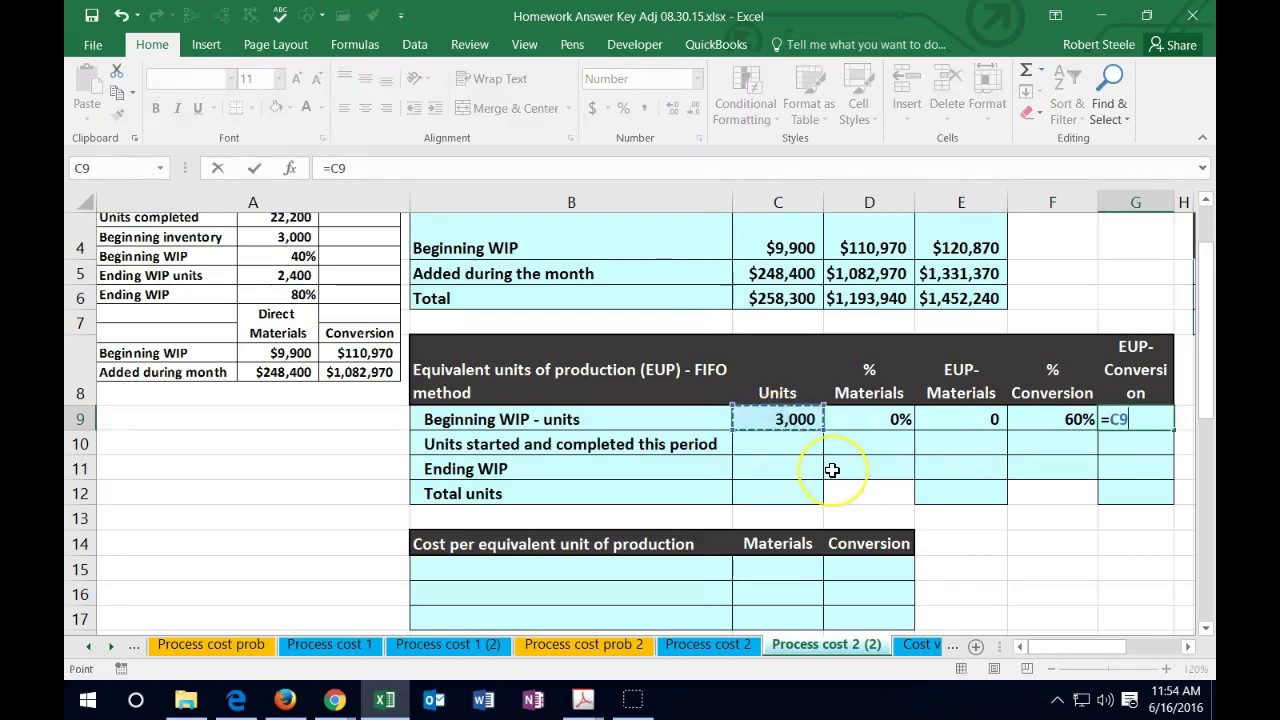
pyautogui.write('*')
pyautogui.click(1054, 419)
pyautogui.press('Return')
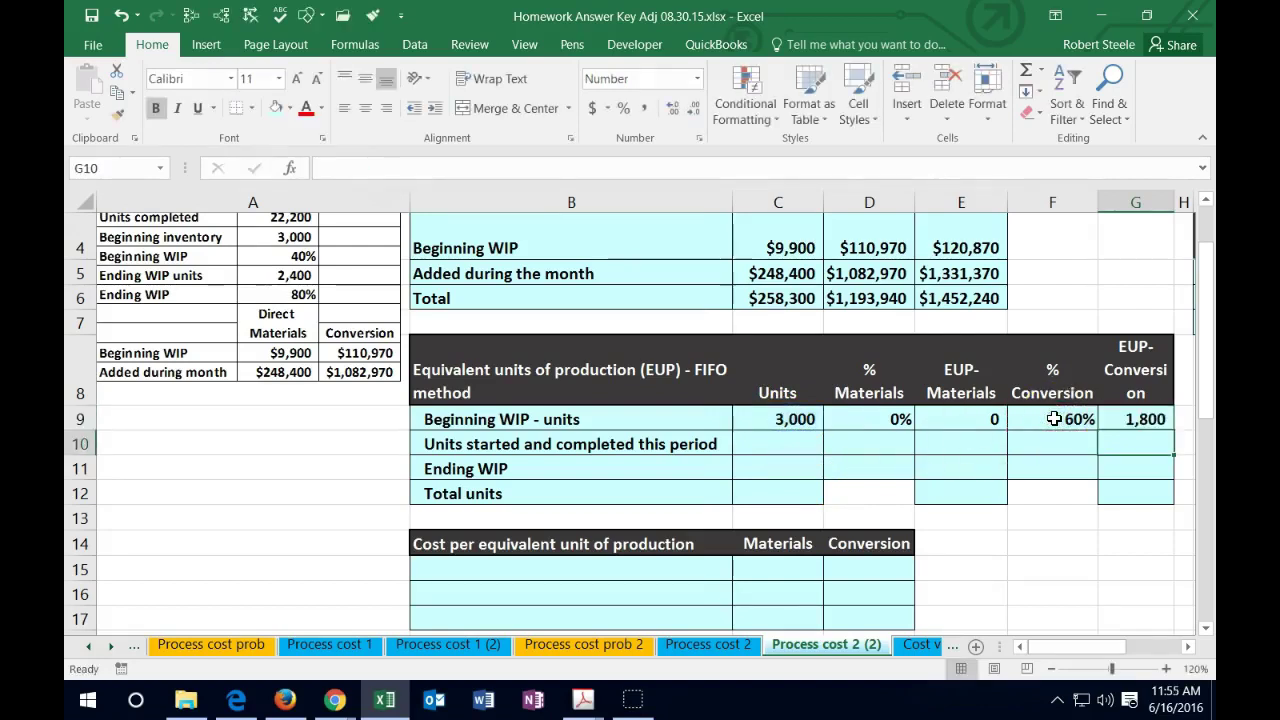
pyautogui.press('Up')
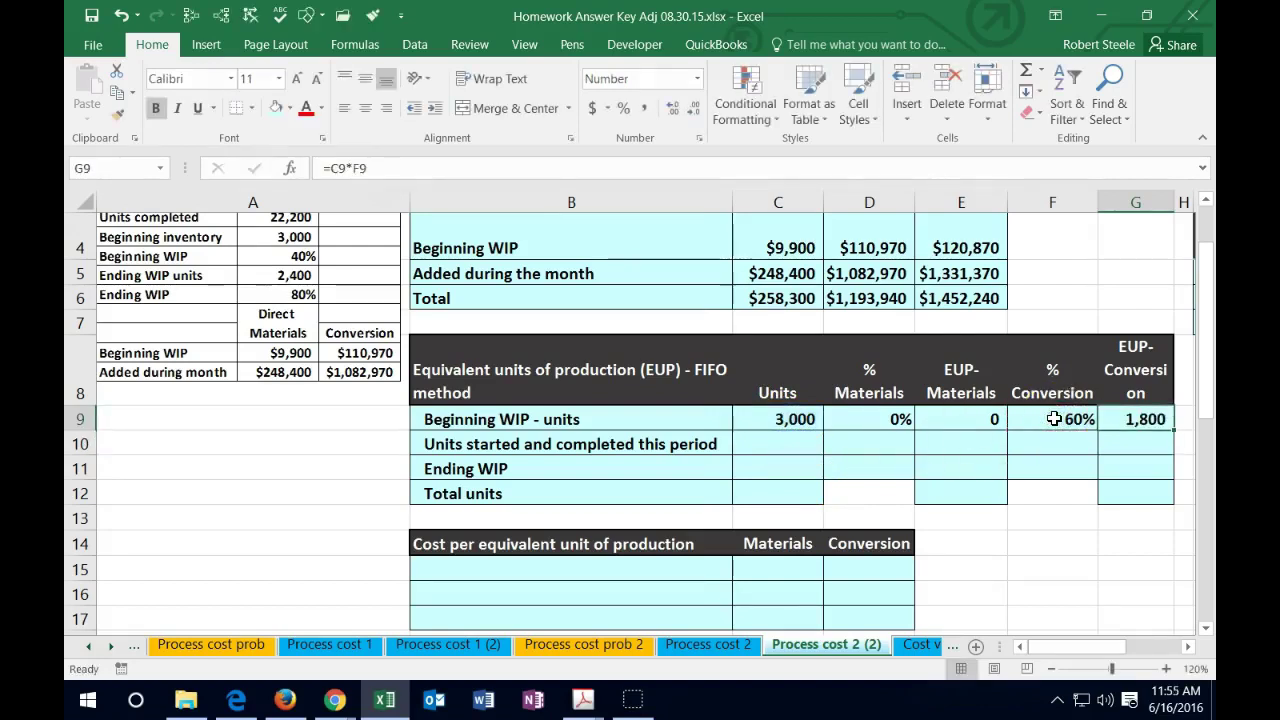
pyautogui.press('Down')
pyautogui.press('Left')
pyautogui.press('Left')
pyautogui.press('Left')
pyautogui.press('Left')
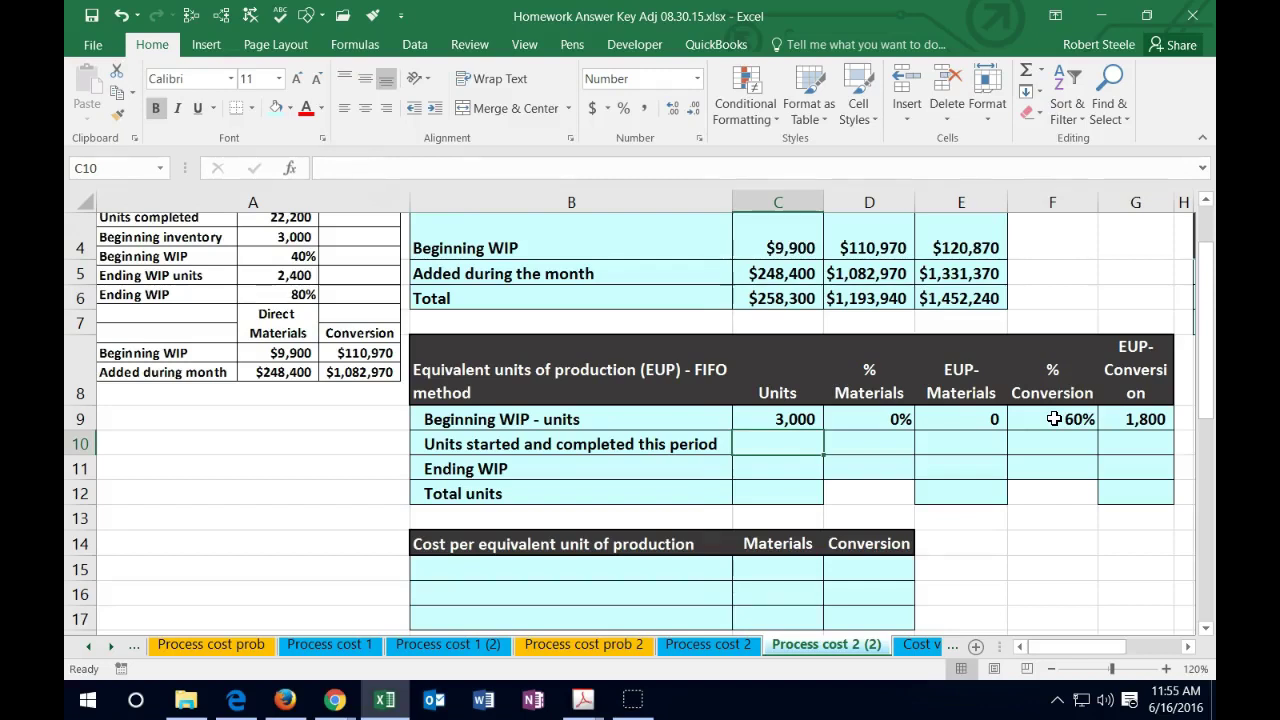
# - Enter units started and completed in C10 as =22200-3000, giving 19,200
pyautogui.write('=')
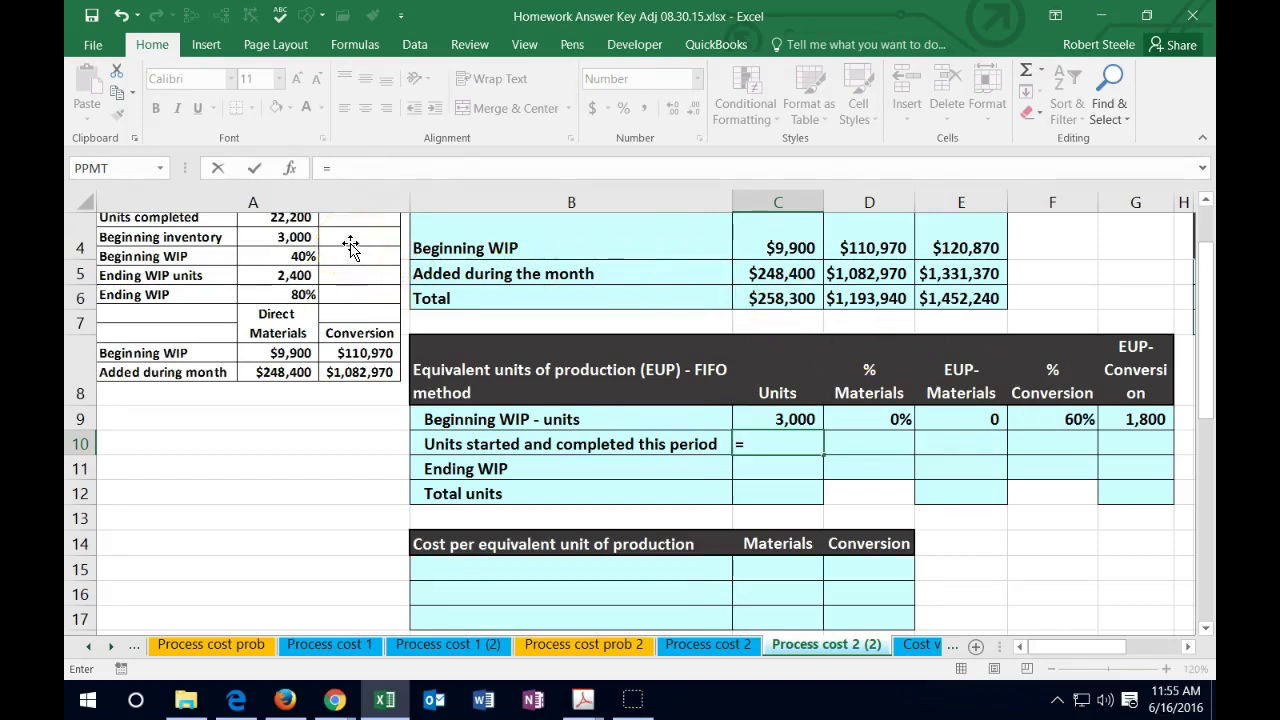
pyautogui.write('22200')
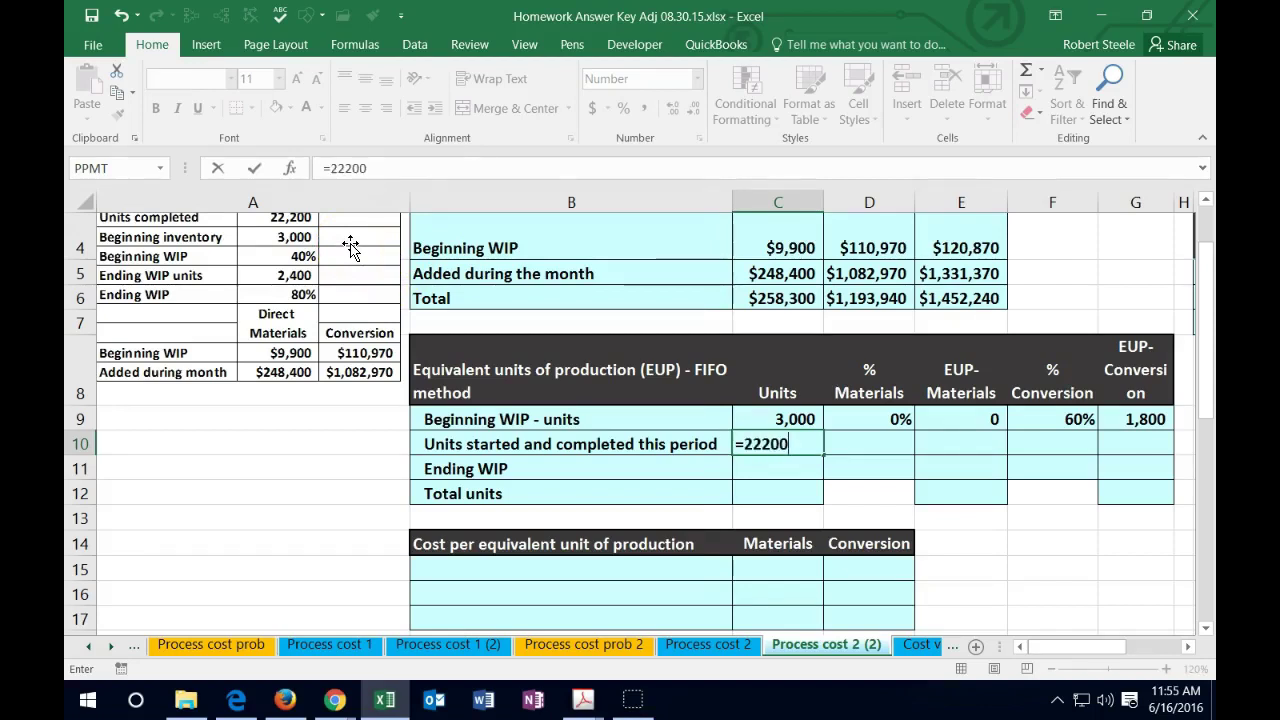
pyautogui.write('-')
pyautogui.click(330, 245)
pyautogui.write('3000')
pyautogui.hotkey('ctrl', 'Return')
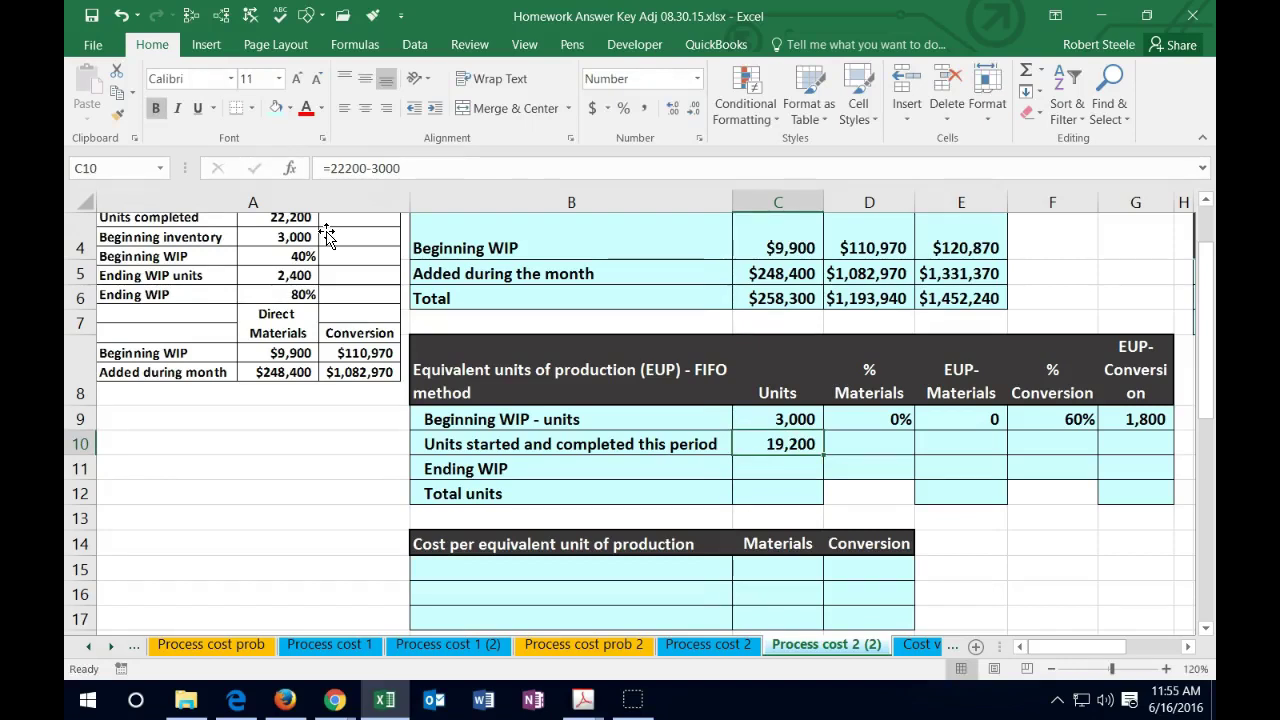
# - Set 100% materials in D10 and compute materials EUP in E10 as =C10*D10
pyautogui.press('Right')
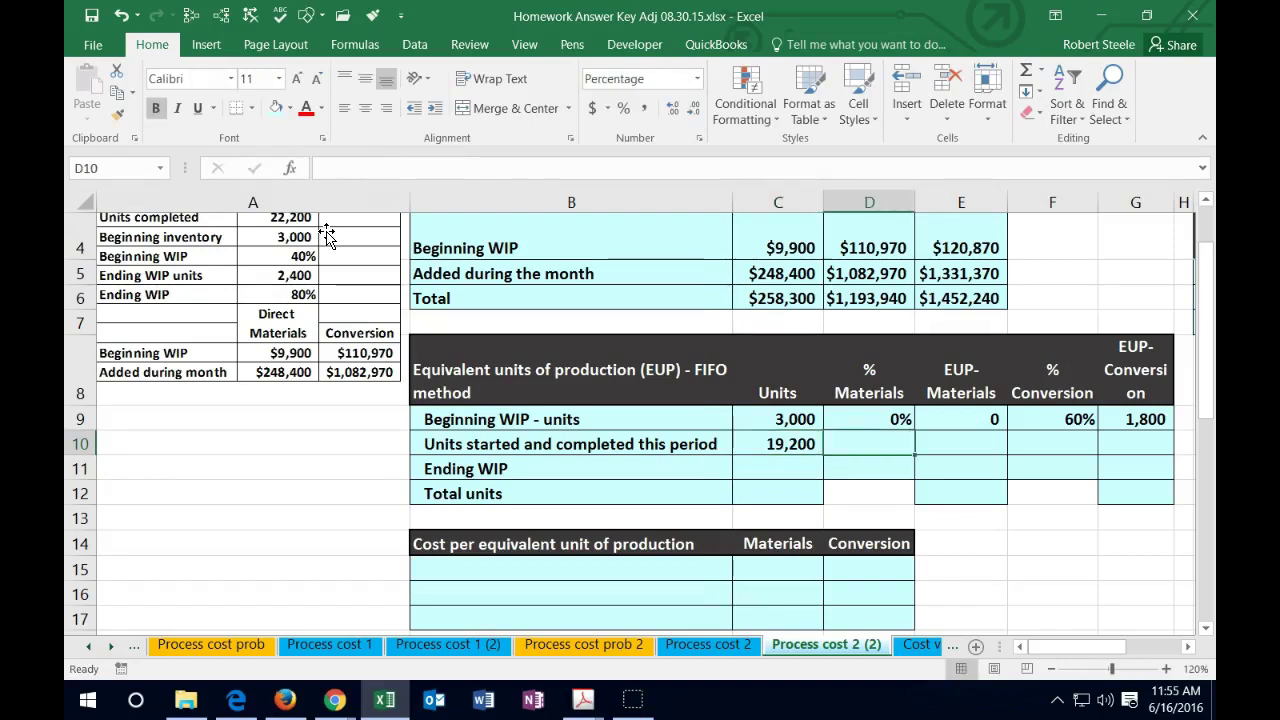
pyautogui.write('100')
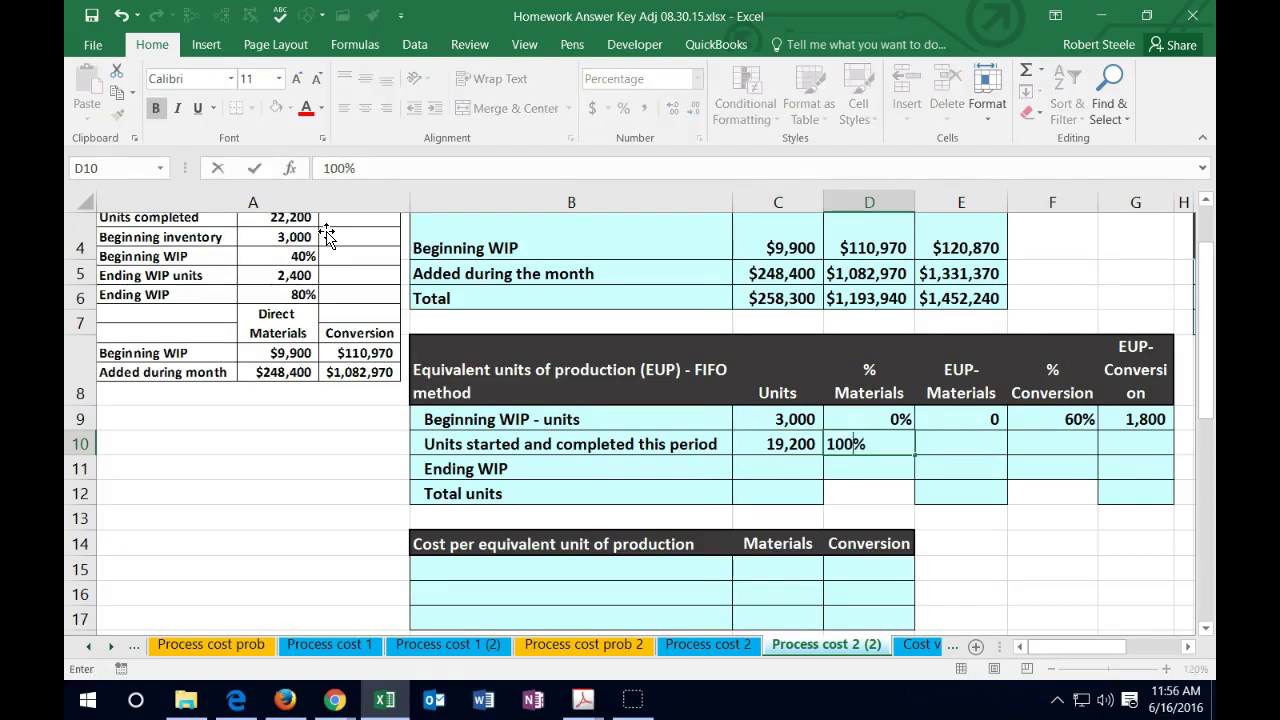
pyautogui.press('Tab')
pyautogui.write('=')
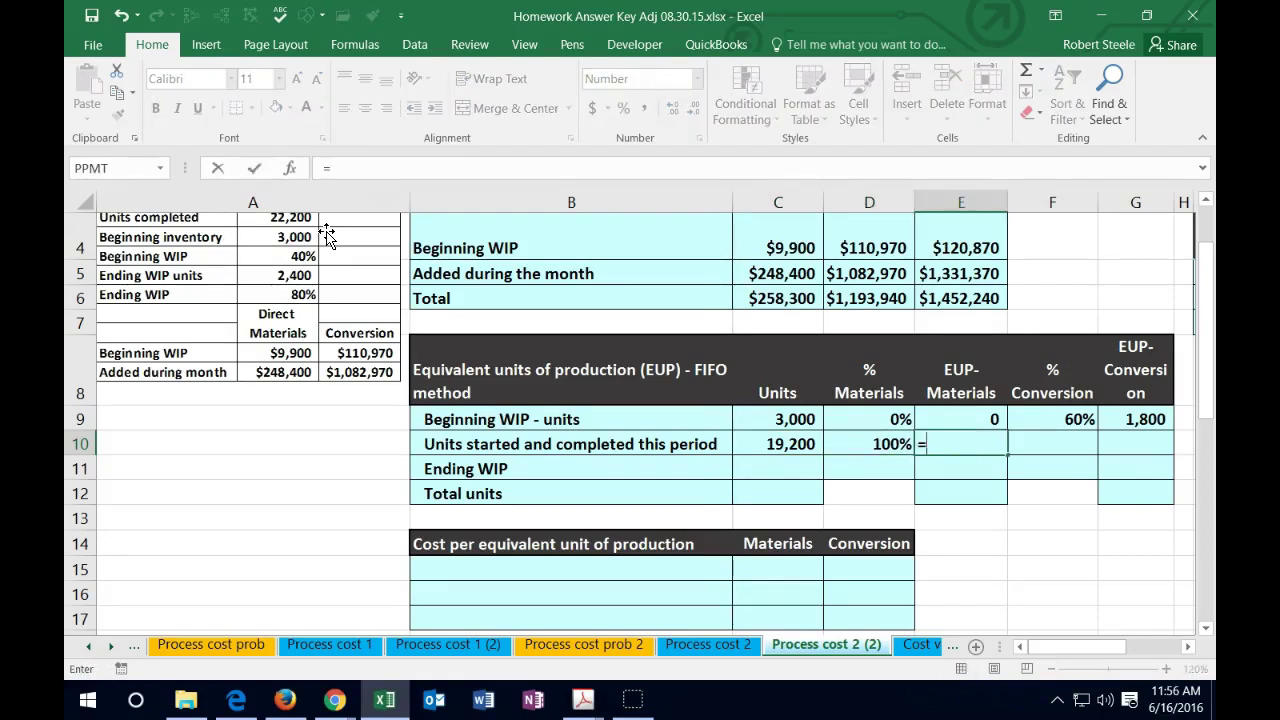
pyautogui.click(758, 450)
pyautogui.write('*')
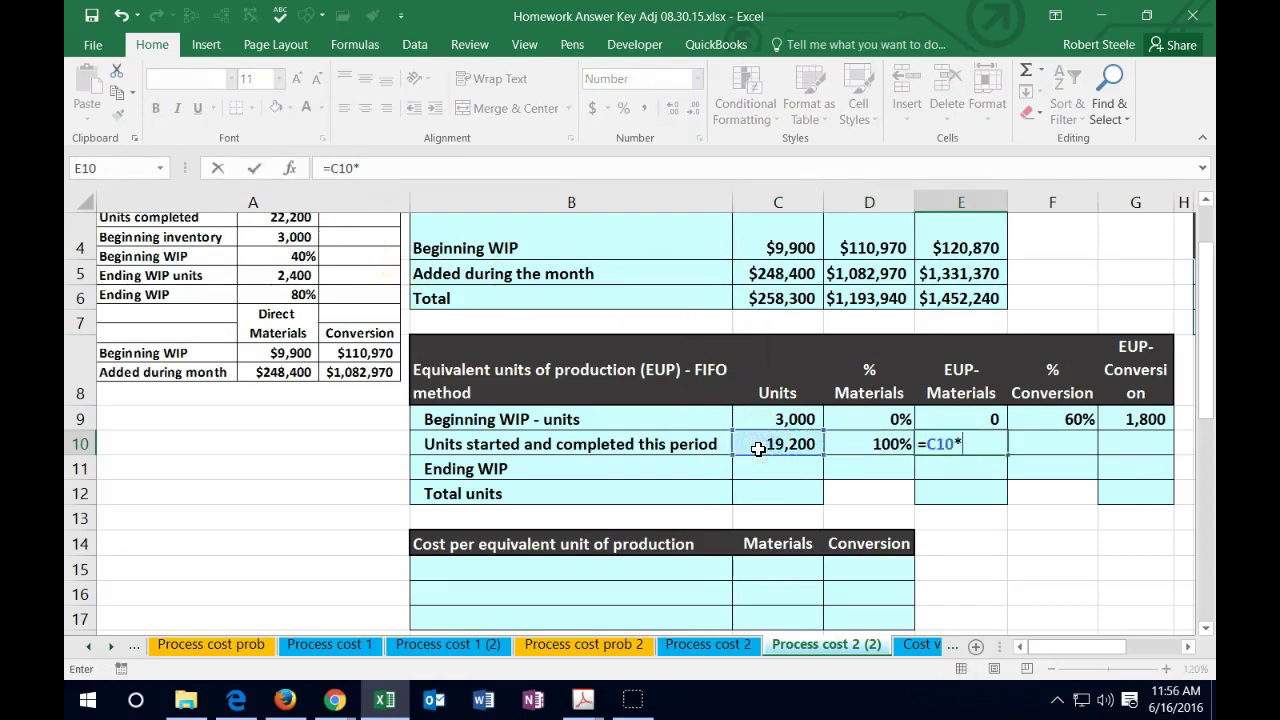
pyautogui.press('Left')
pyautogui.hotkey('ctrl', 'Return')
# - Set 100% conversion in F10 and compute conversion EUP in G10 as =C10*F10, giving 19,200
pyautogui.press('Tab')
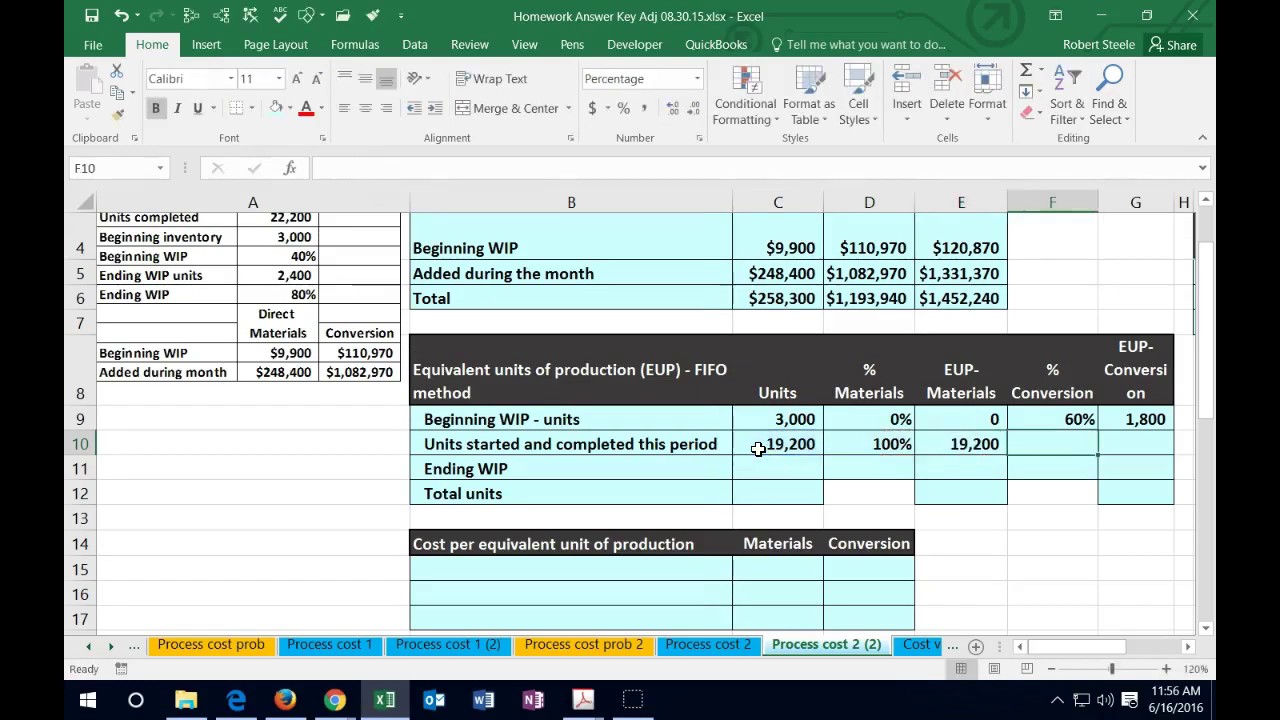
pyautogui.write('100')
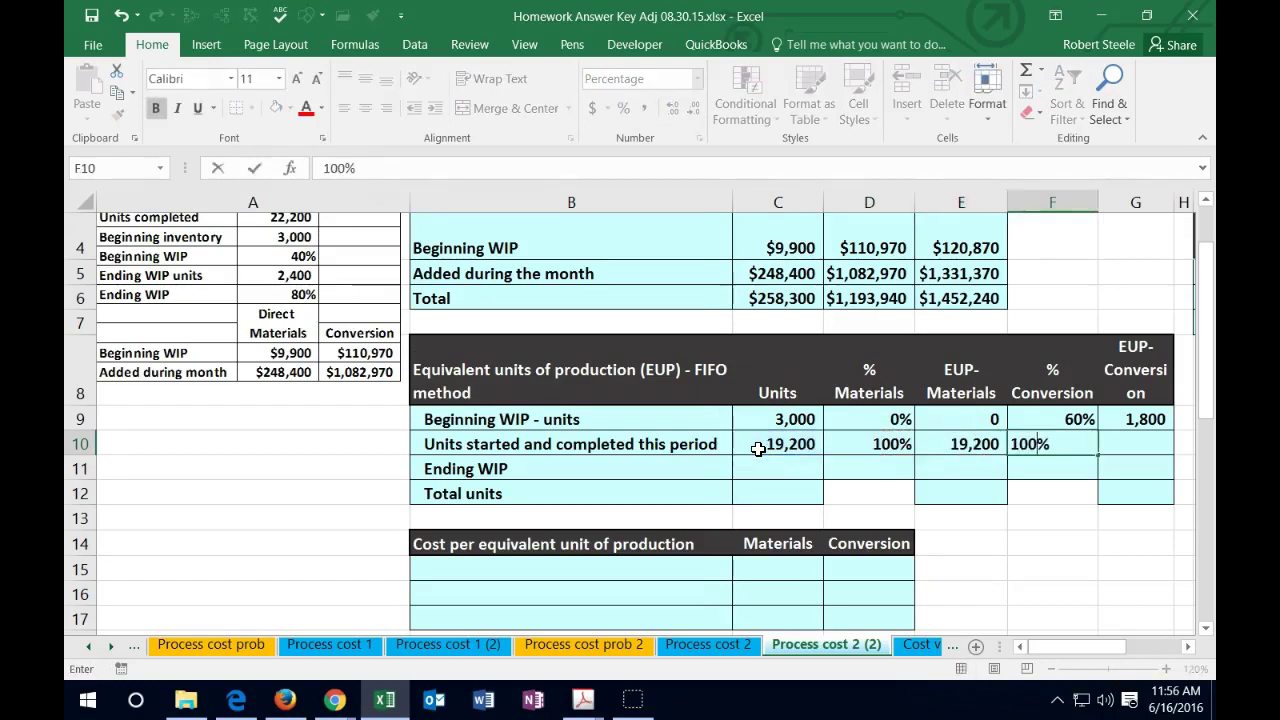
pyautogui.press('Tab')
pyautogui.write('=')
pyautogui.press('Left')
pyautogui.press('Left')
pyautogui.press('Left')
pyautogui.press('Left')
pyautogui.write('*')
pyautogui.press('Left')
pyautogui.press('Return')
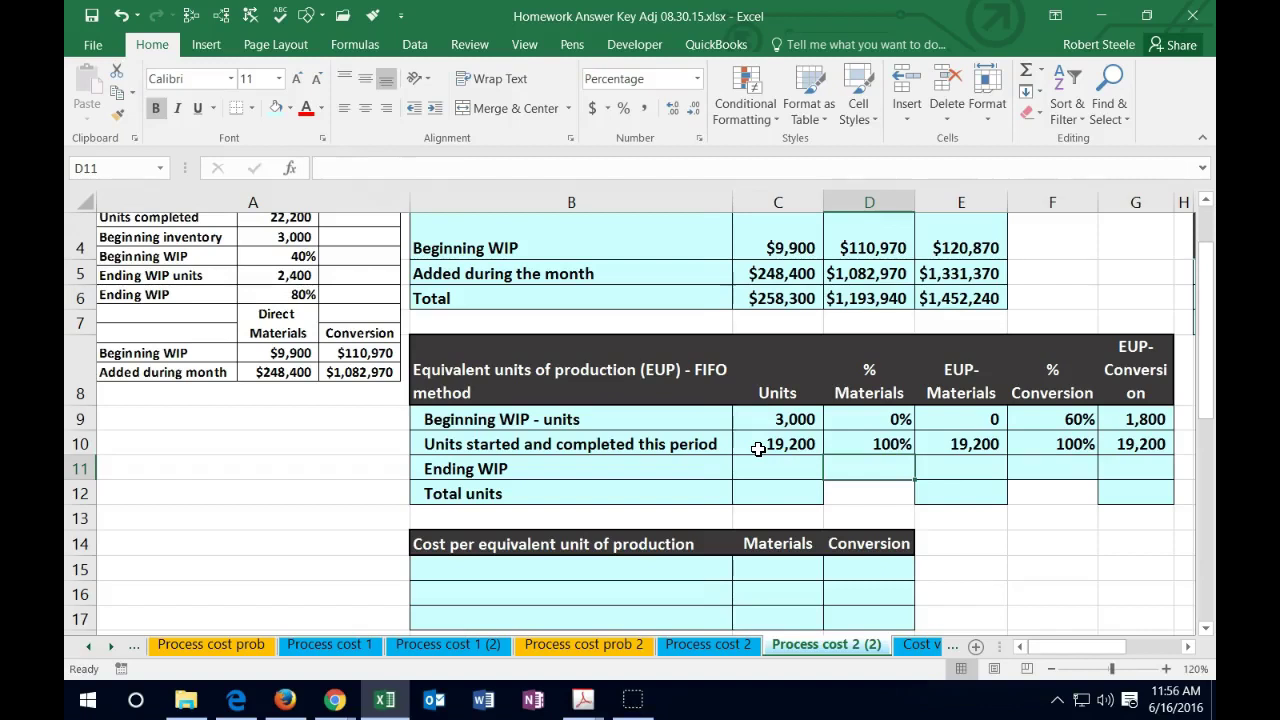
pyautogui.press('Left')
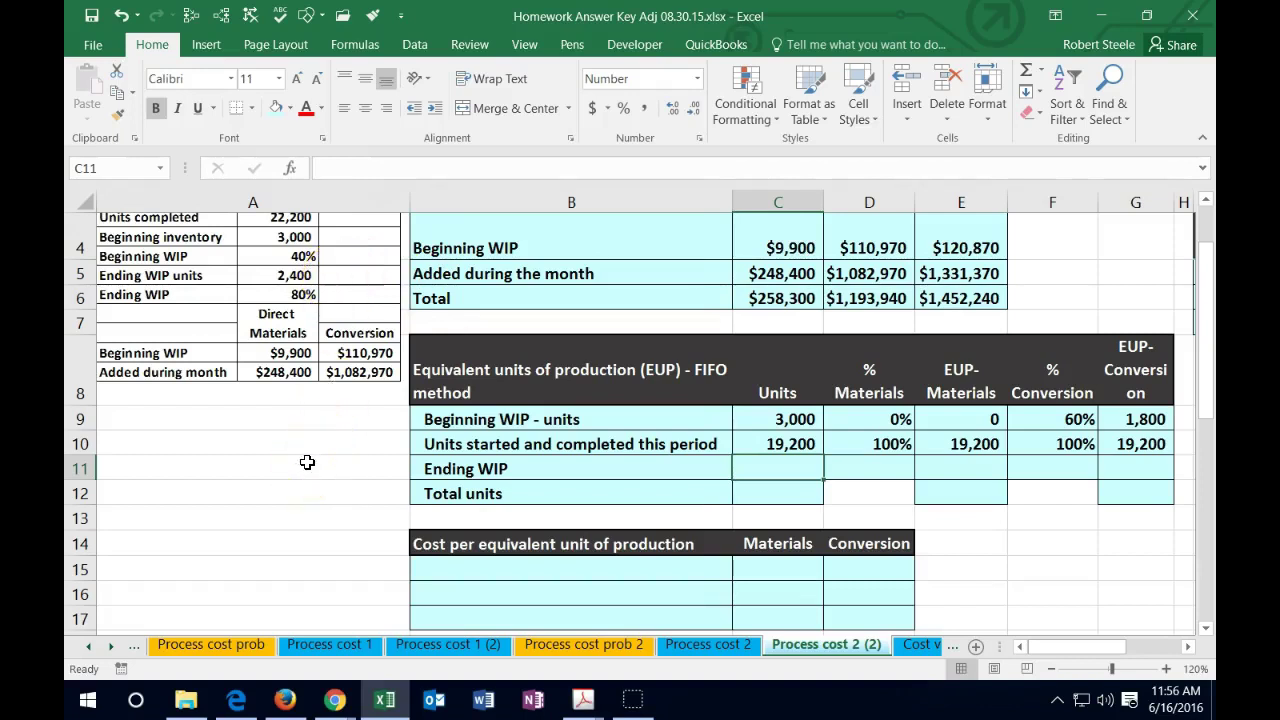
# - Enter 2,400 ending WIP units at 100% materials, with E11 =C11*D11 giving 2,400
pyautogui.write('2400')
pyautogui.press('Tab')
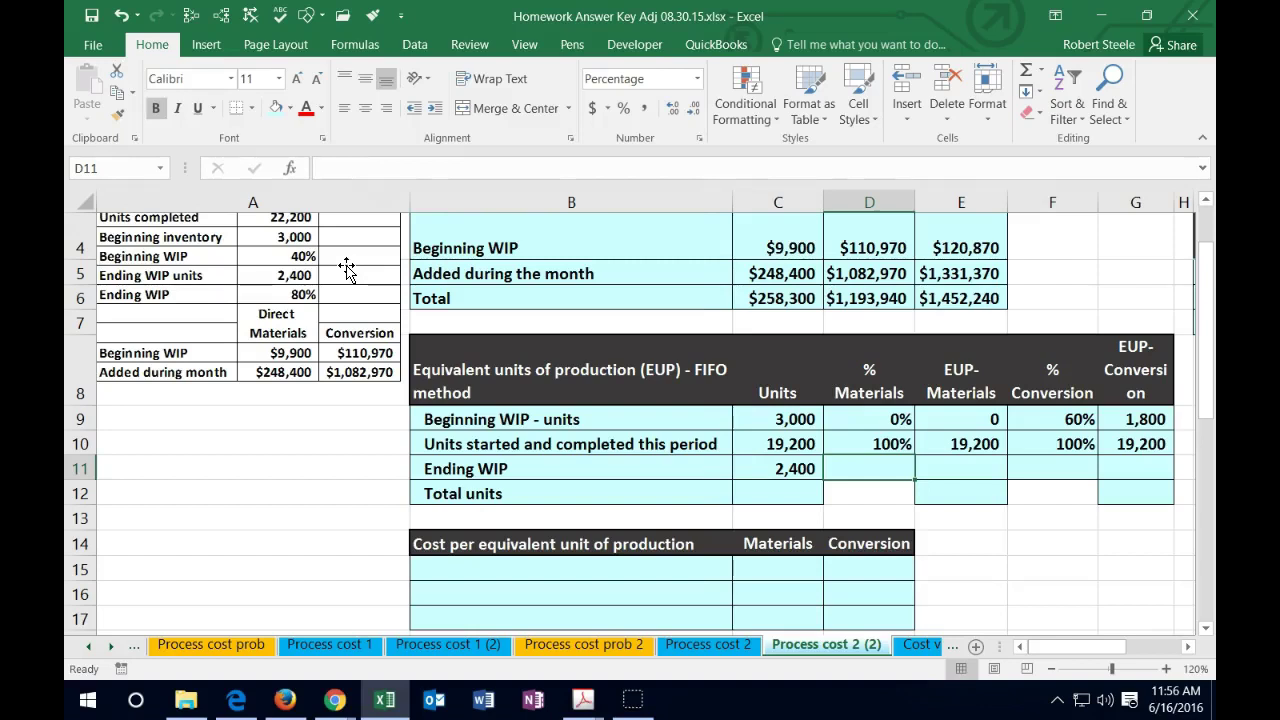
pyautogui.write('100')
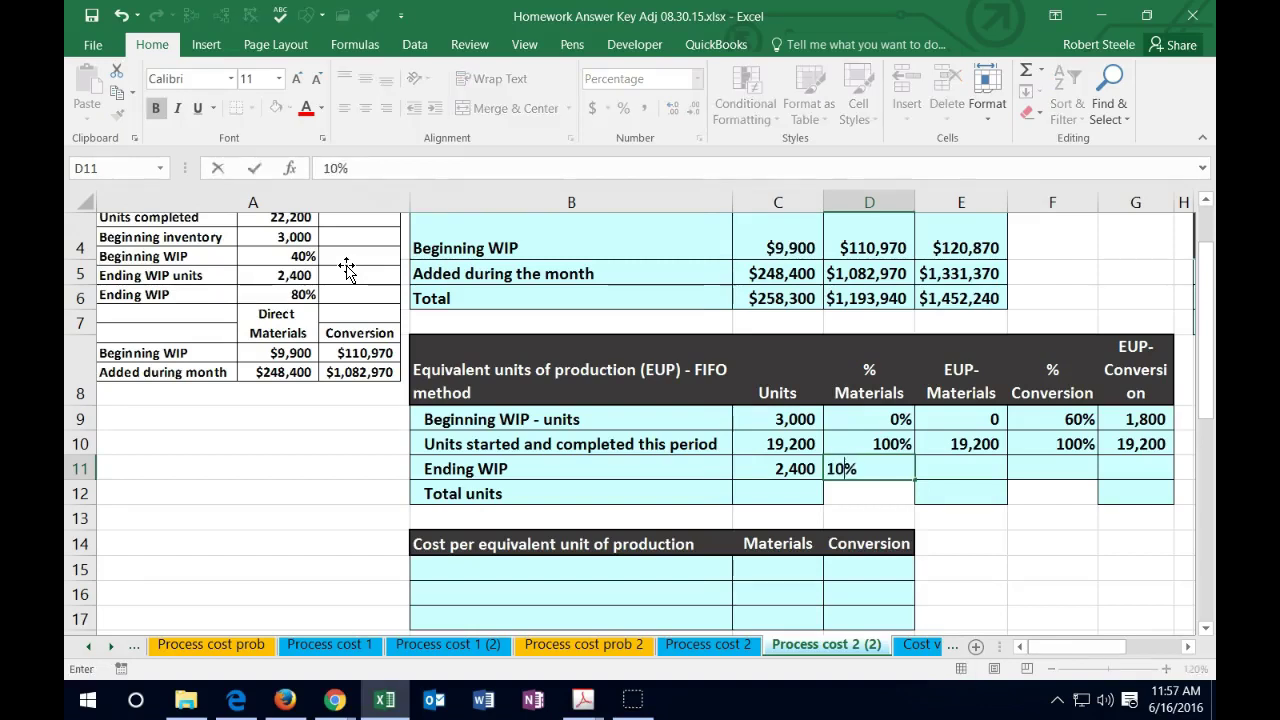
pyautogui.press('Tab')
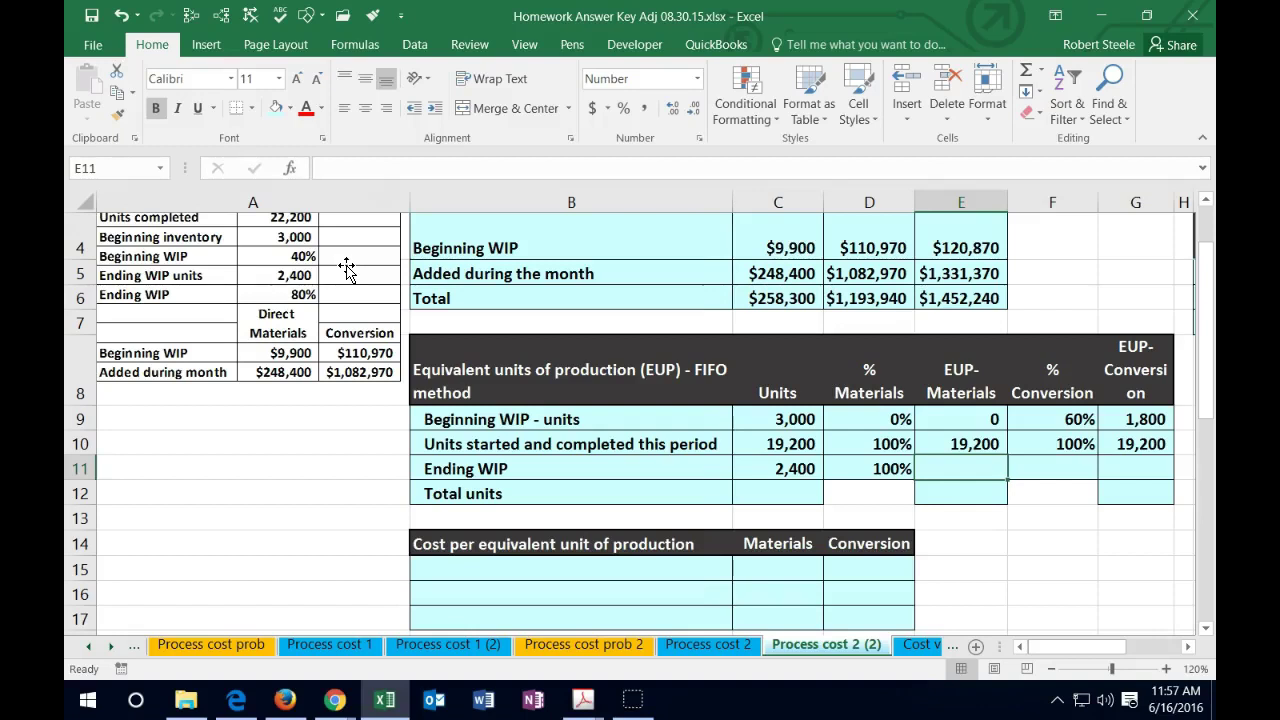
pyautogui.write('=')
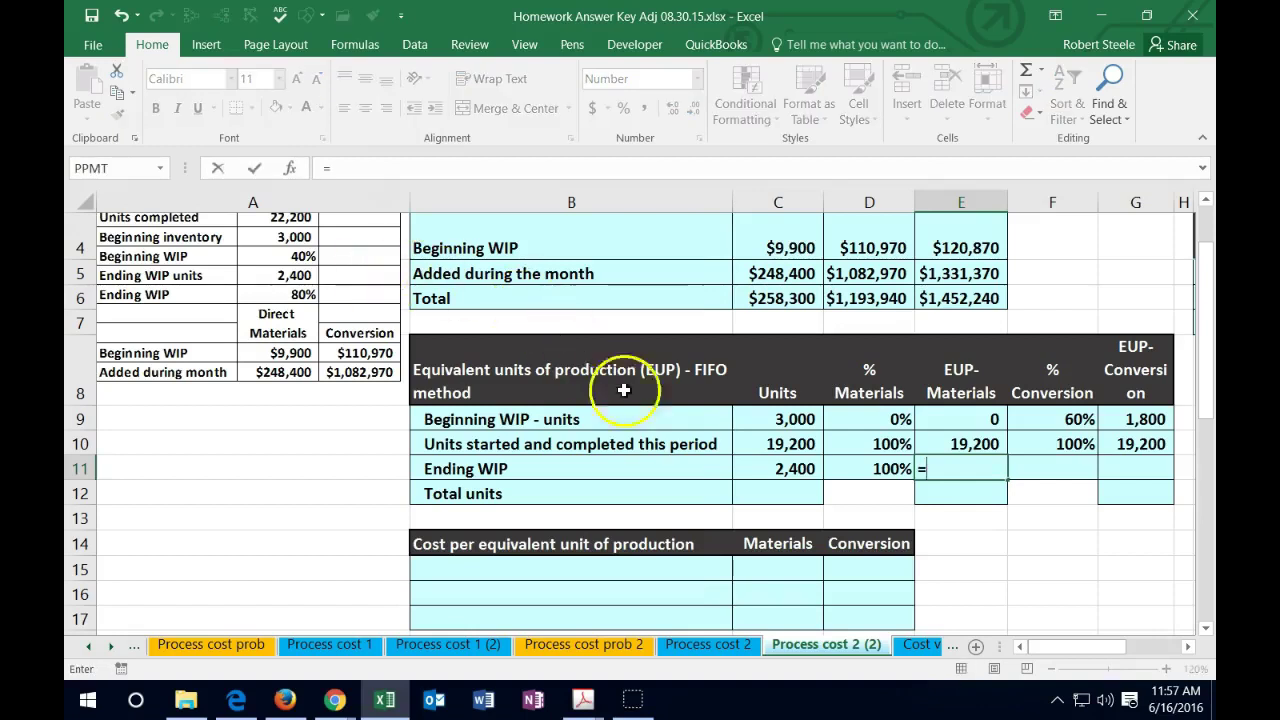
pyautogui.click(772, 471)
pyautogui.write('*')
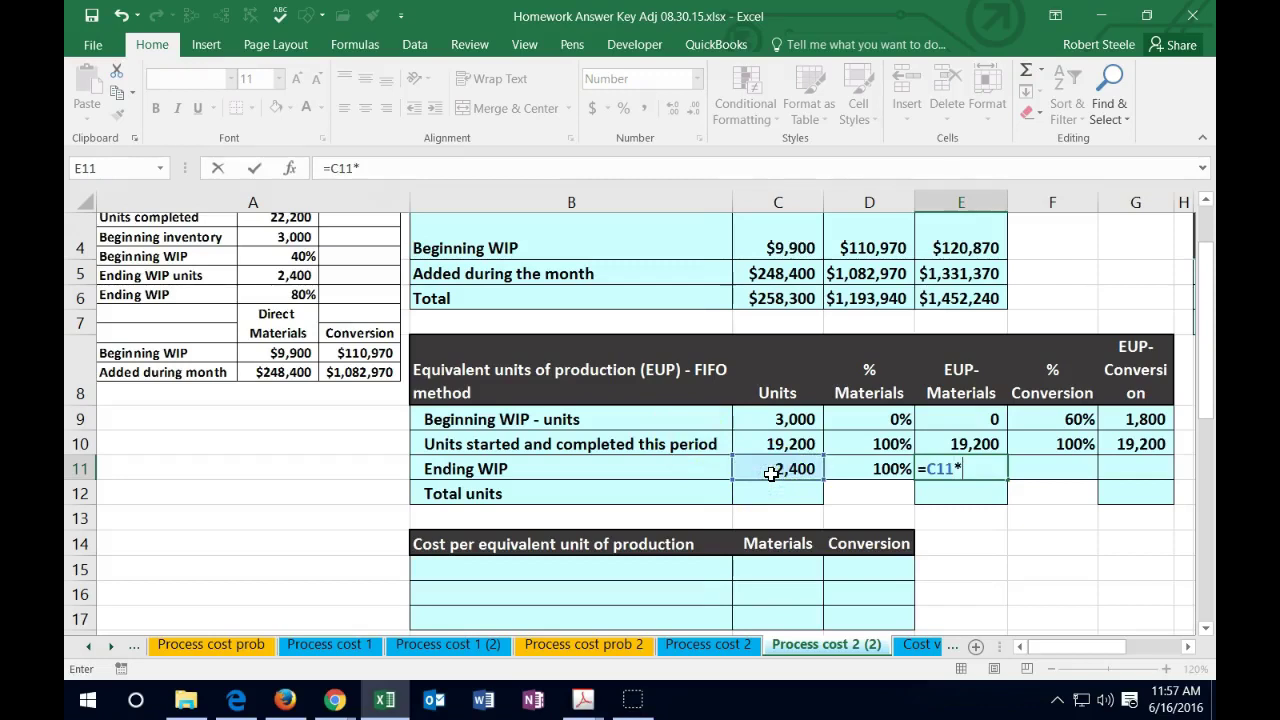
pyautogui.click(856, 468)
pyautogui.press('Tab')
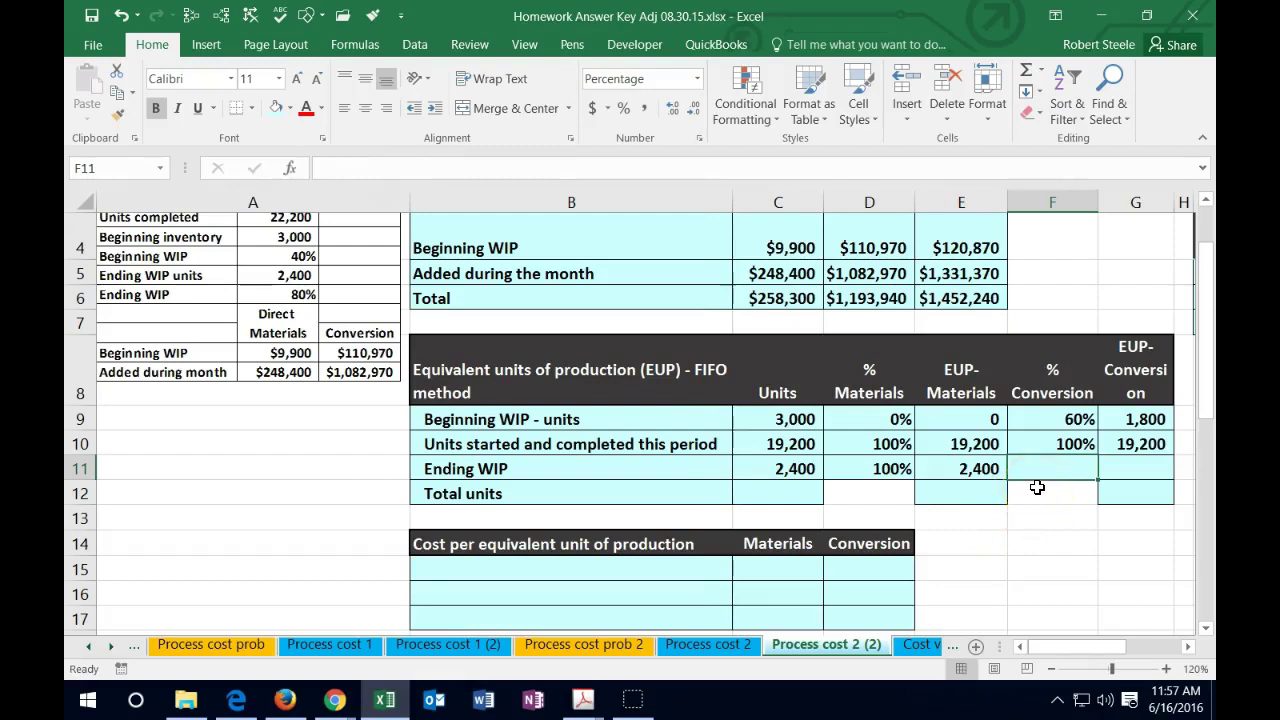
# - Set 80% conversion in F11 and compute G11 as =C11*F11, giving 1,920
pyautogui.write('80')
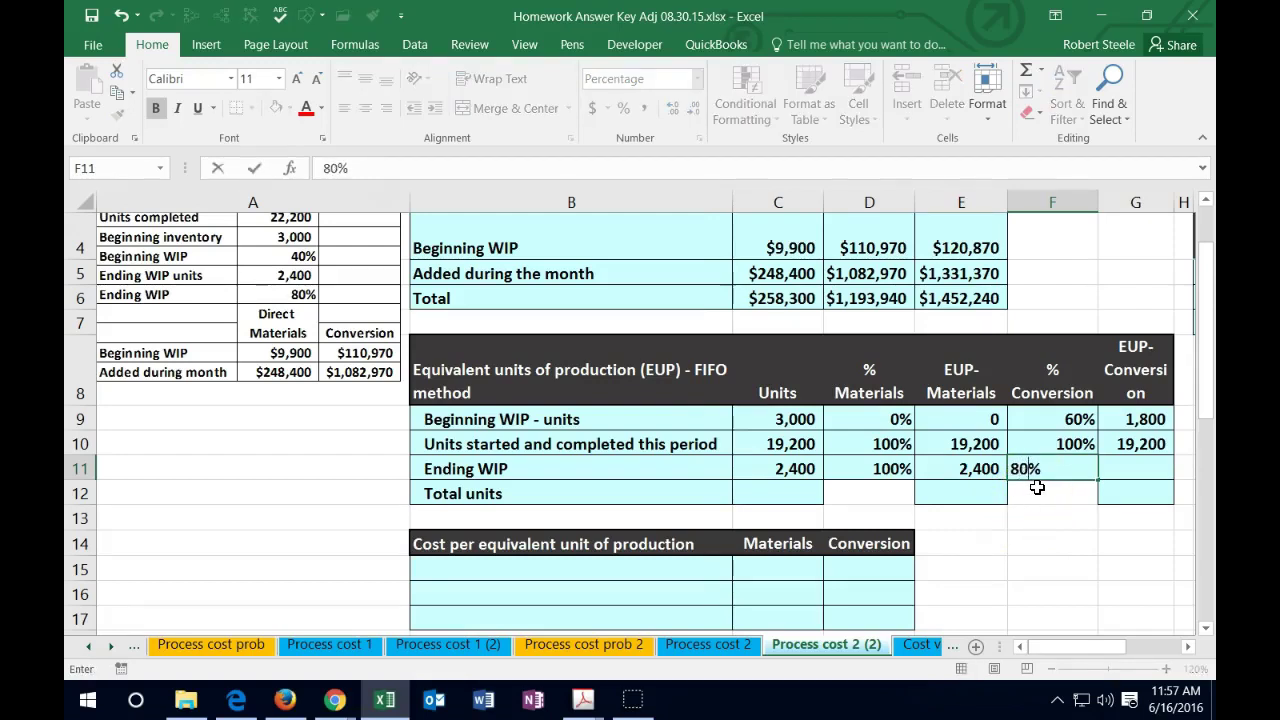
pyautogui.press('Tab')
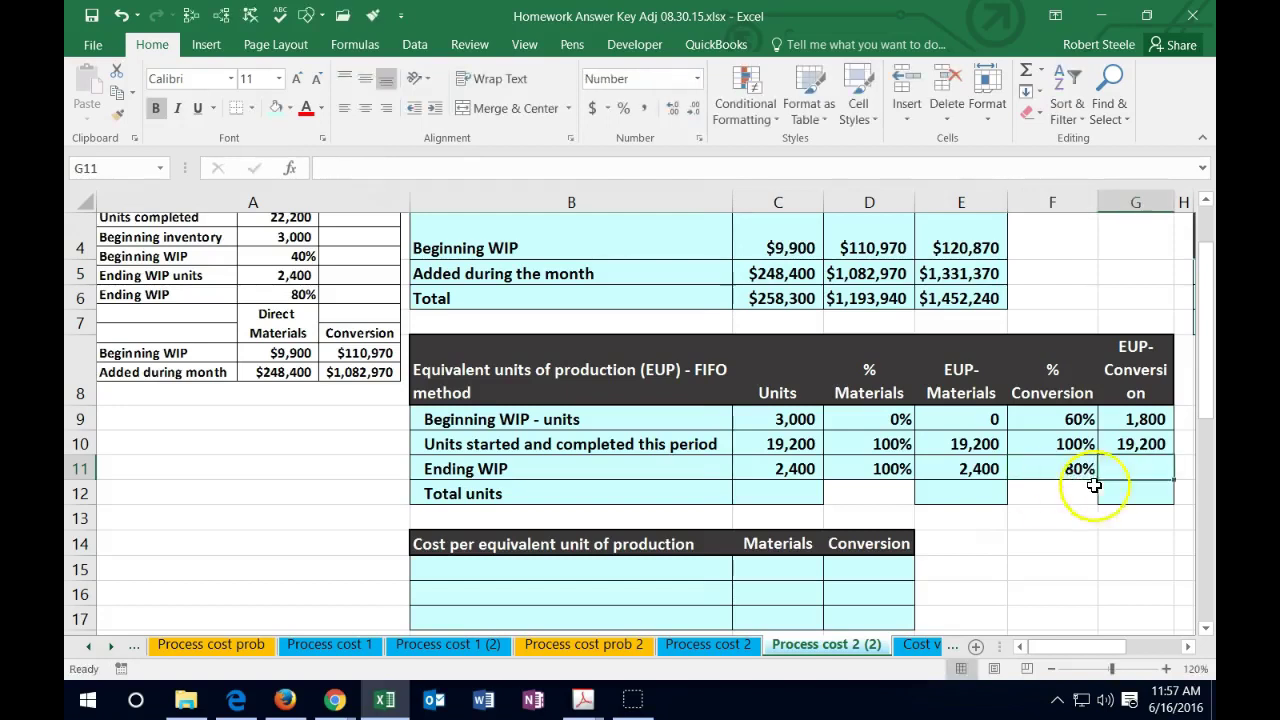
pyautogui.write('=')
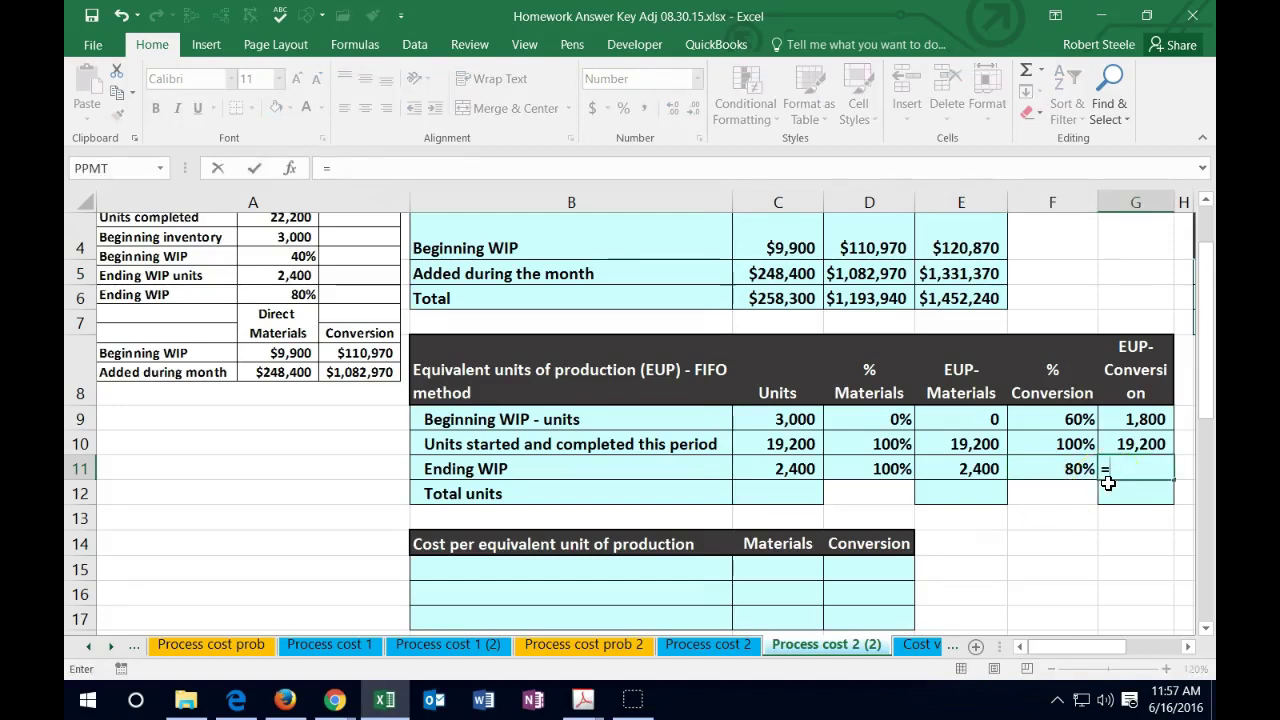
pyautogui.click(790, 470)
pyautogui.write('*')
pyautogui.click(1077, 469)
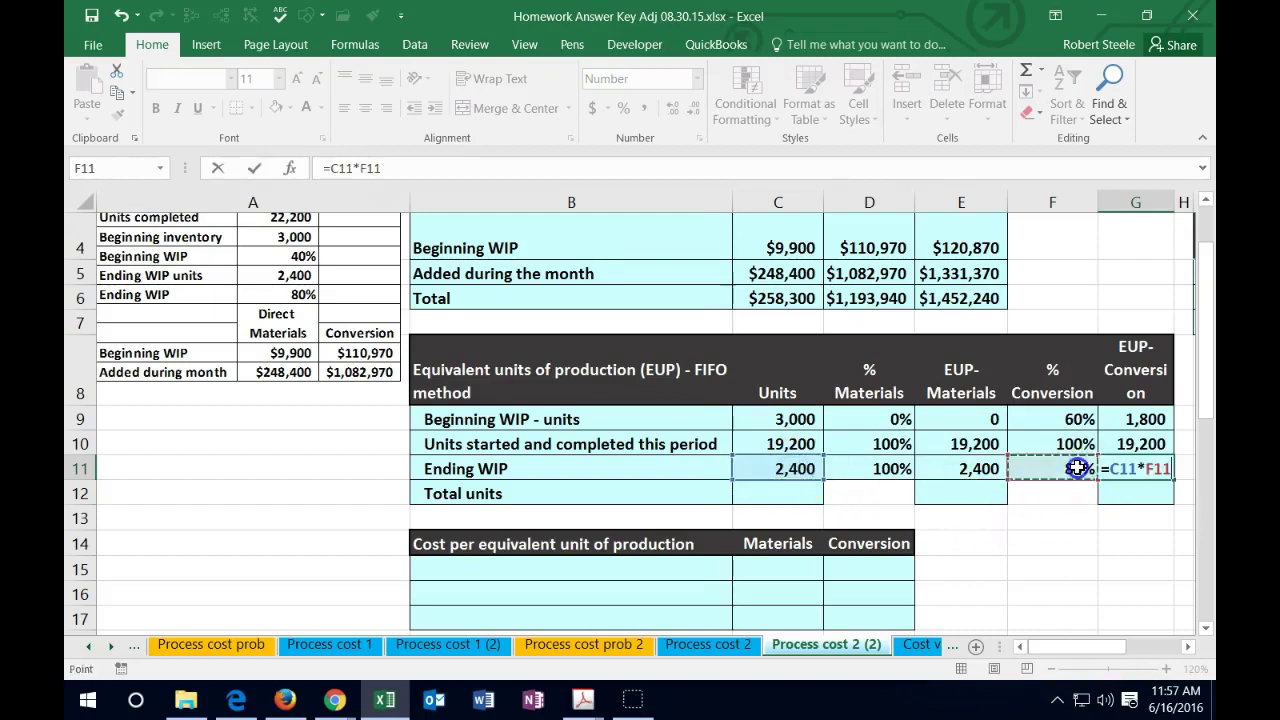
pyautogui.press('Return')
pyautogui.press('Right')
pyautogui.press('Right')
pyautogui.press('Right')
pyautogui.press('Right')
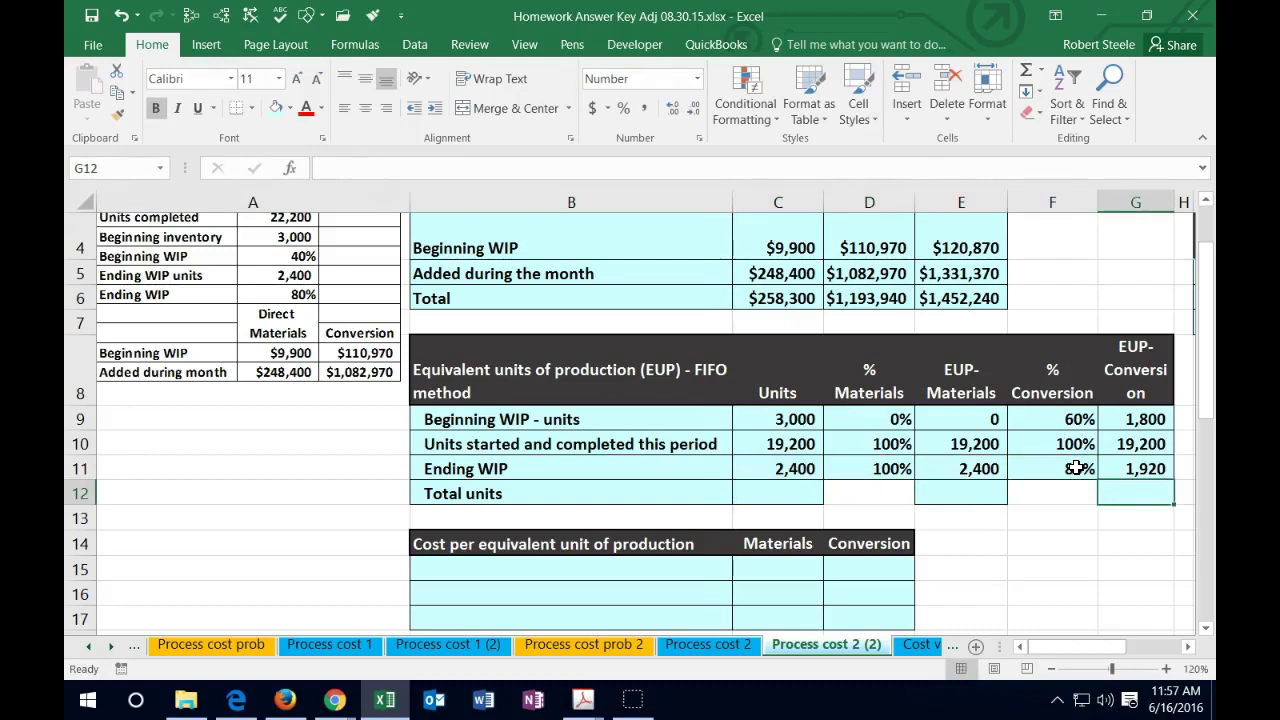
pyautogui.press('Left')
pyautogui.press('Left')
pyautogui.press('Left')
pyautogui.press('Left')
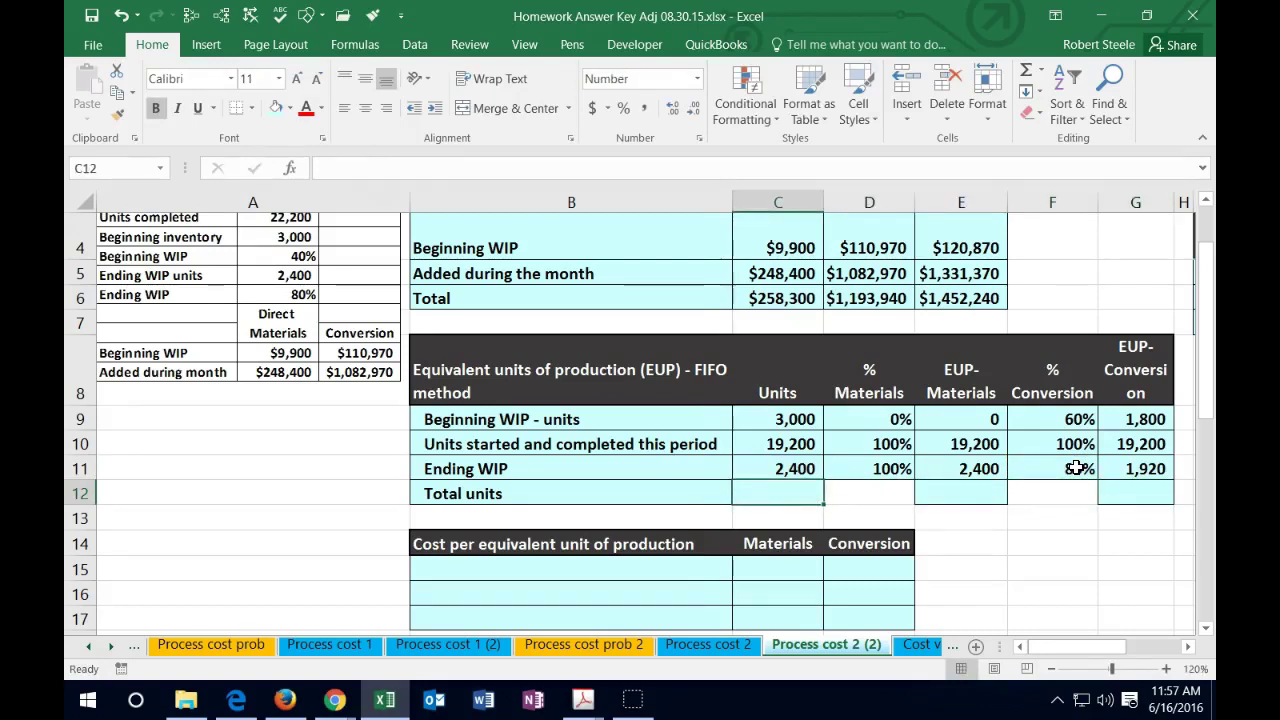
# - Total the units in C12 with =SUM(C9:C11), giving 24,600
pyautogui.write('=sum(')
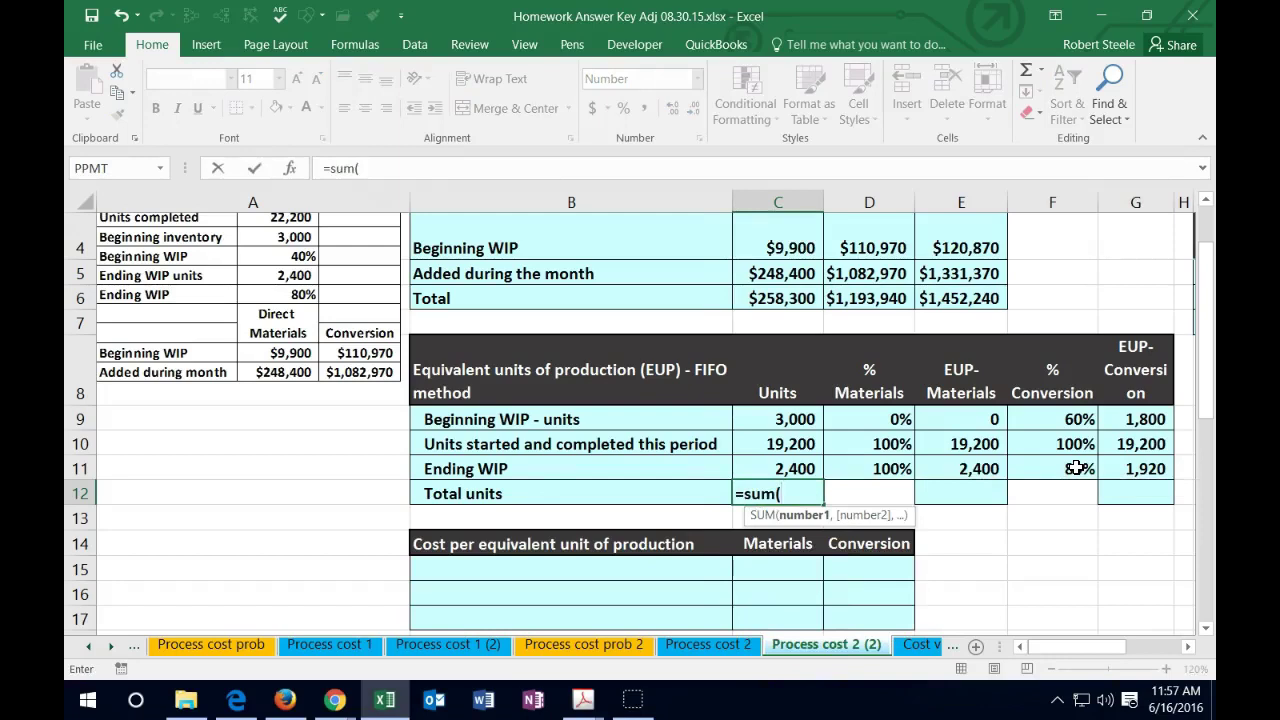
pyautogui.click(793, 419)
pyautogui.moveTo(793, 419); pyautogui.dragTo(794, 462)
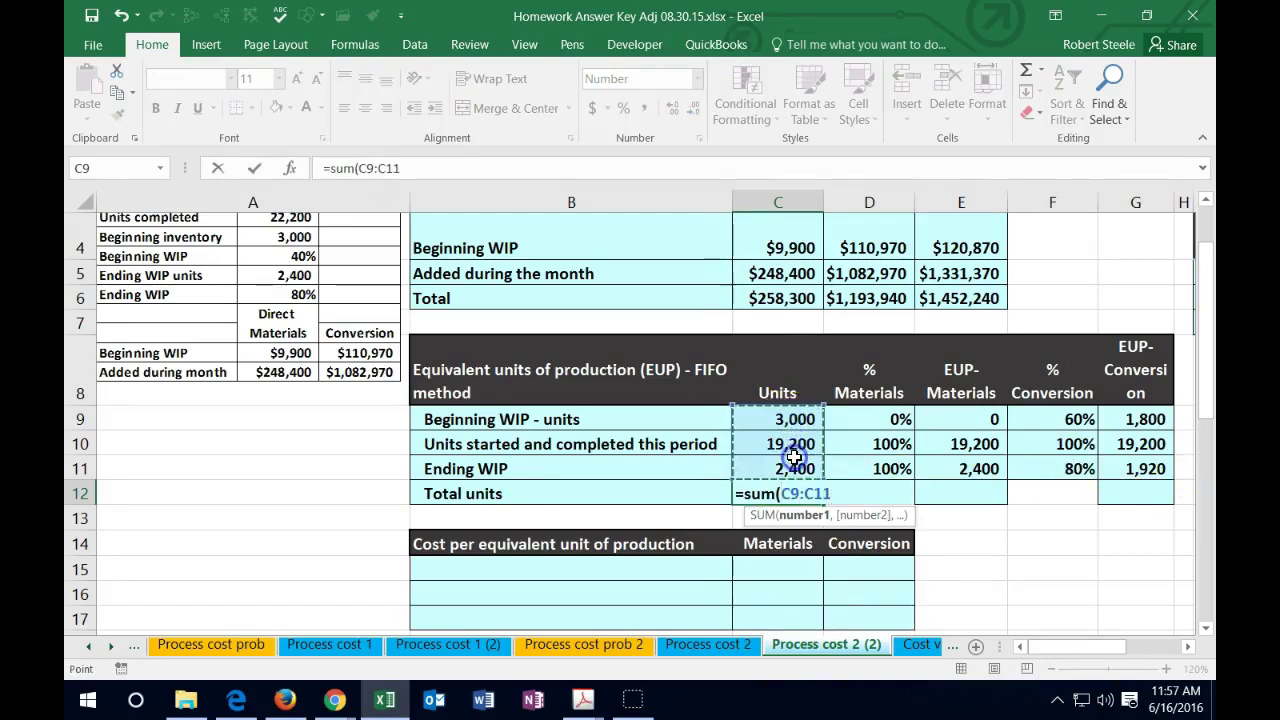
pyautogui.press('Return')
# - Total the materials EUP in E12 with =SUM(E9:E11), giving 21,600
pyautogui.click(910, 486)
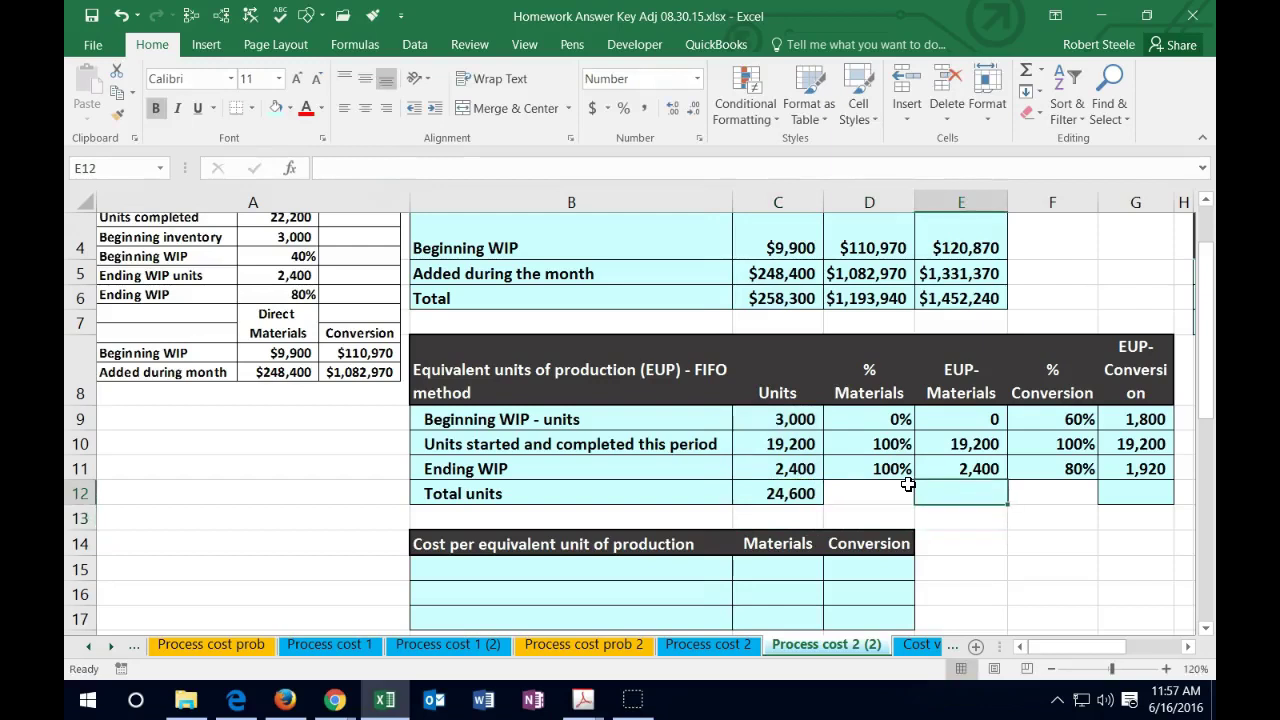
pyautogui.write('=sum(')
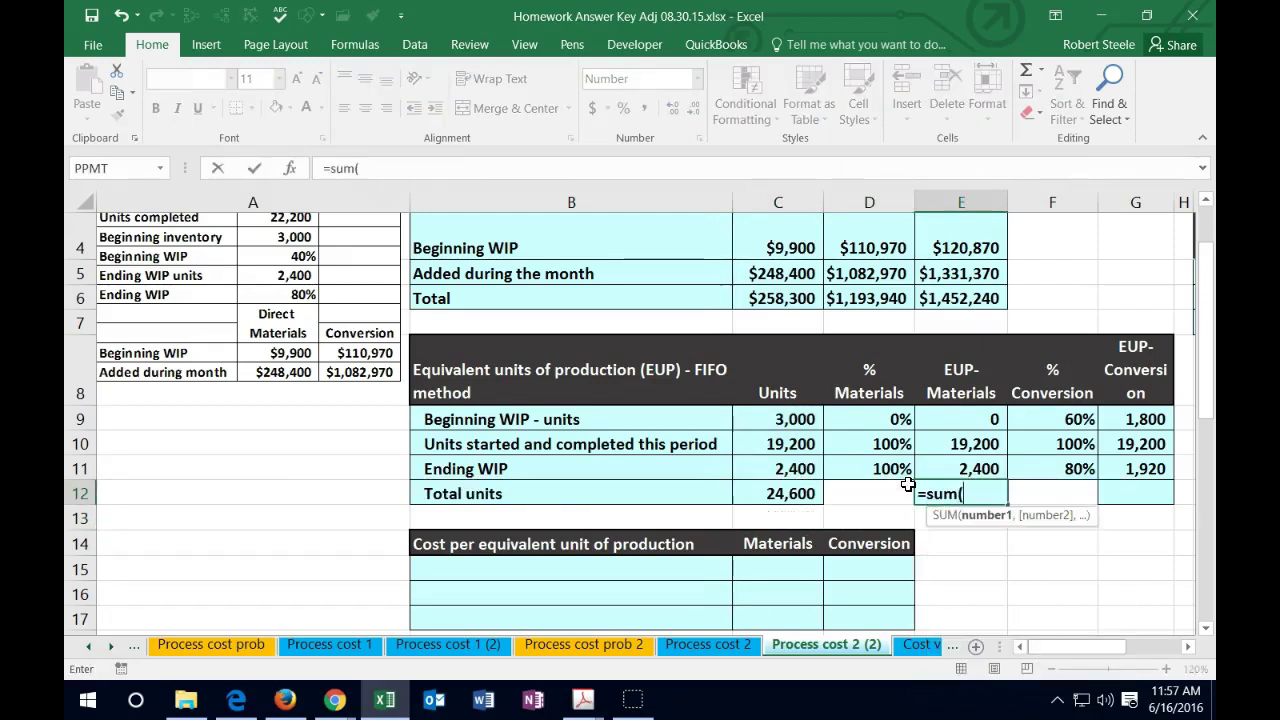
pyautogui.click(960, 420)
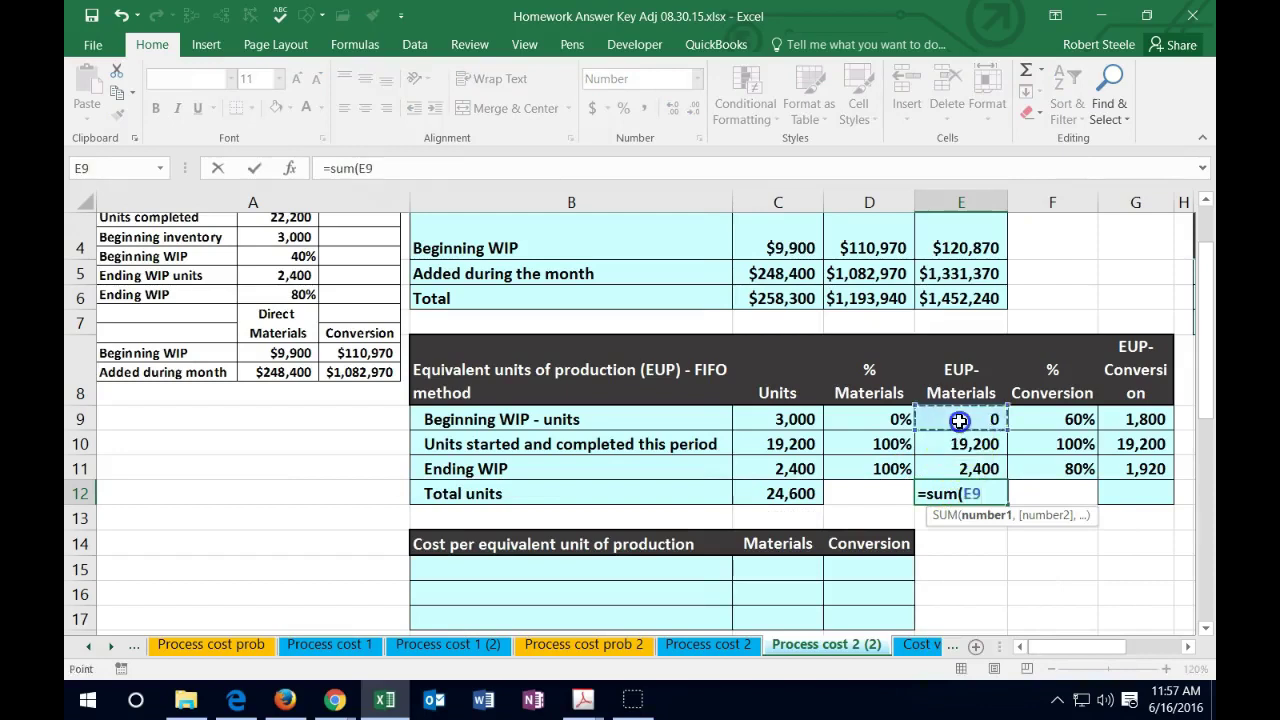
pyautogui.moveTo(960, 420); pyautogui.dragTo(970, 457)
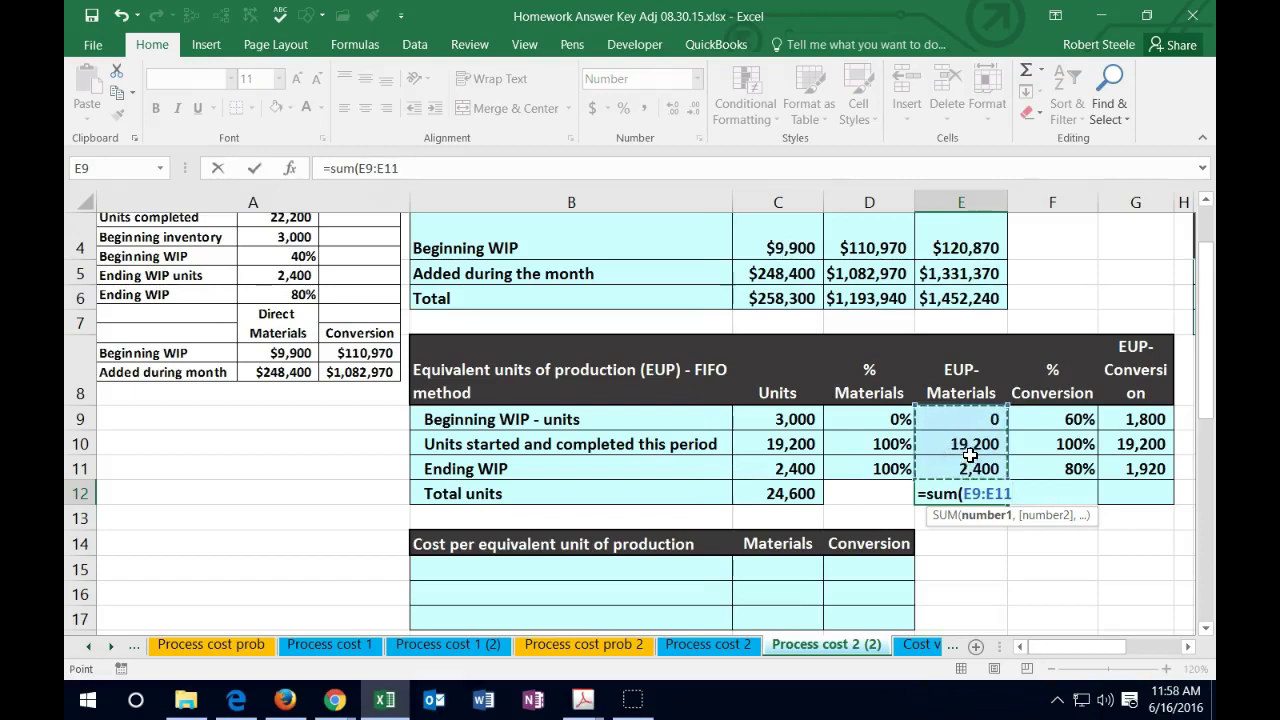
pyautogui.press('Return')
# - Total the conversion EUP in G12 with =SUM(G9:G11), giving 22,920
pyautogui.press('Right')
pyautogui.press('Right')
pyautogui.press('Up')
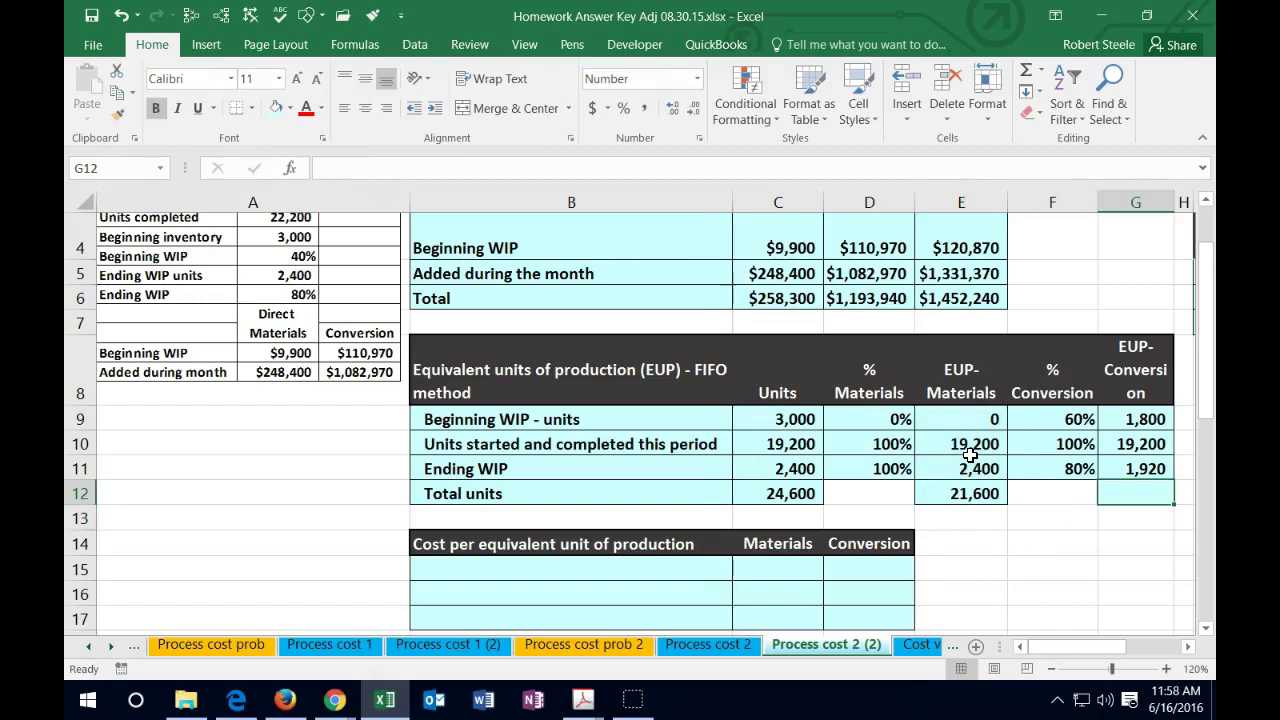
pyautogui.write('=sum(')
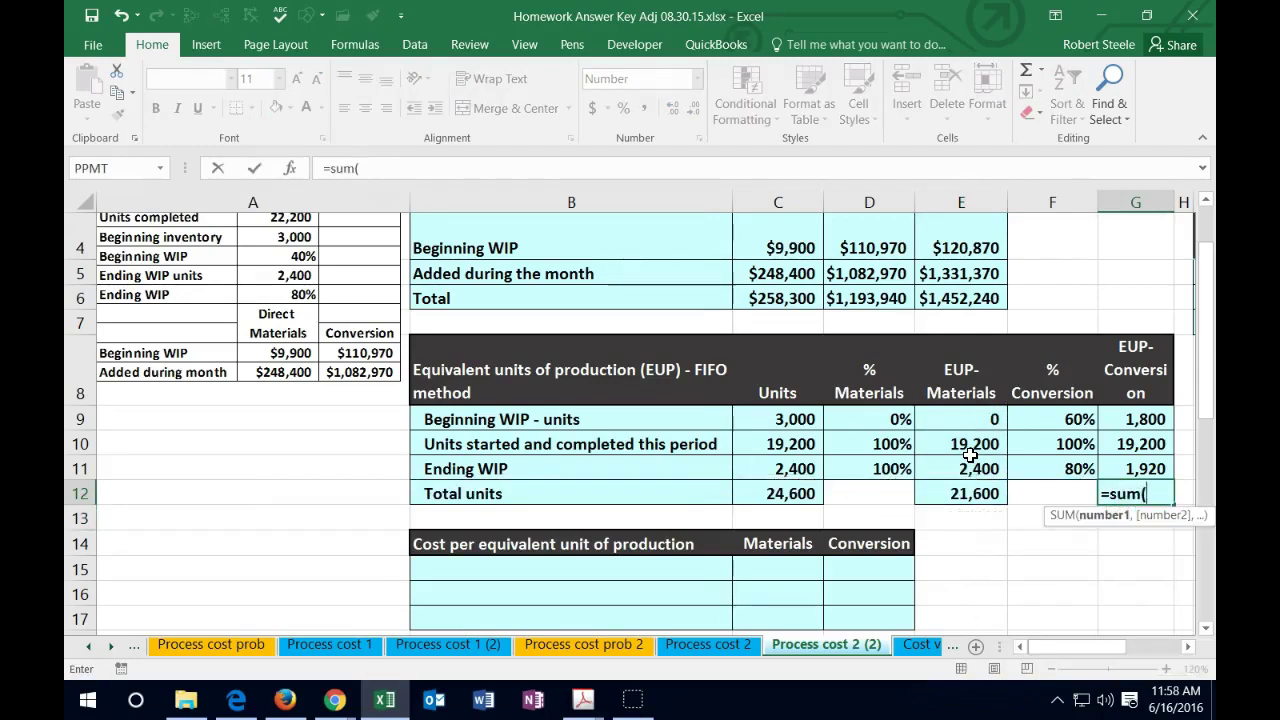
pyautogui.click(1141, 420)
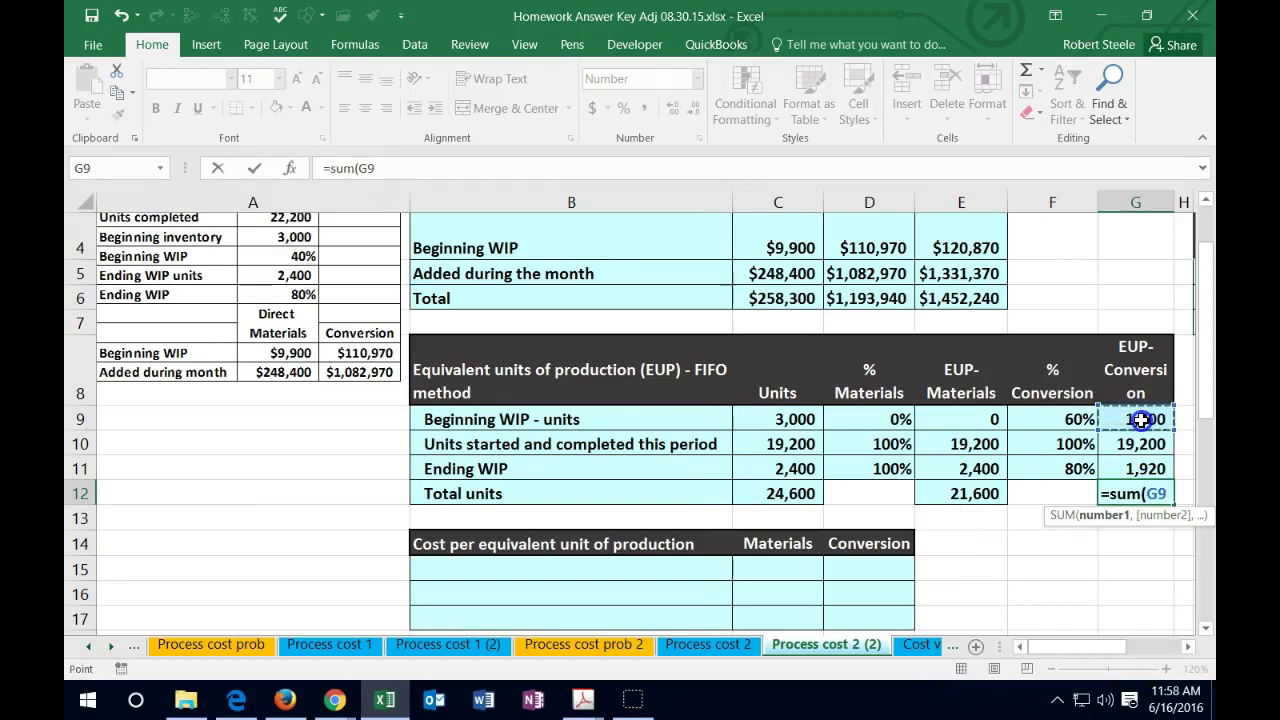
pyautogui.moveTo(1141, 420); pyautogui.dragTo(1141, 469)
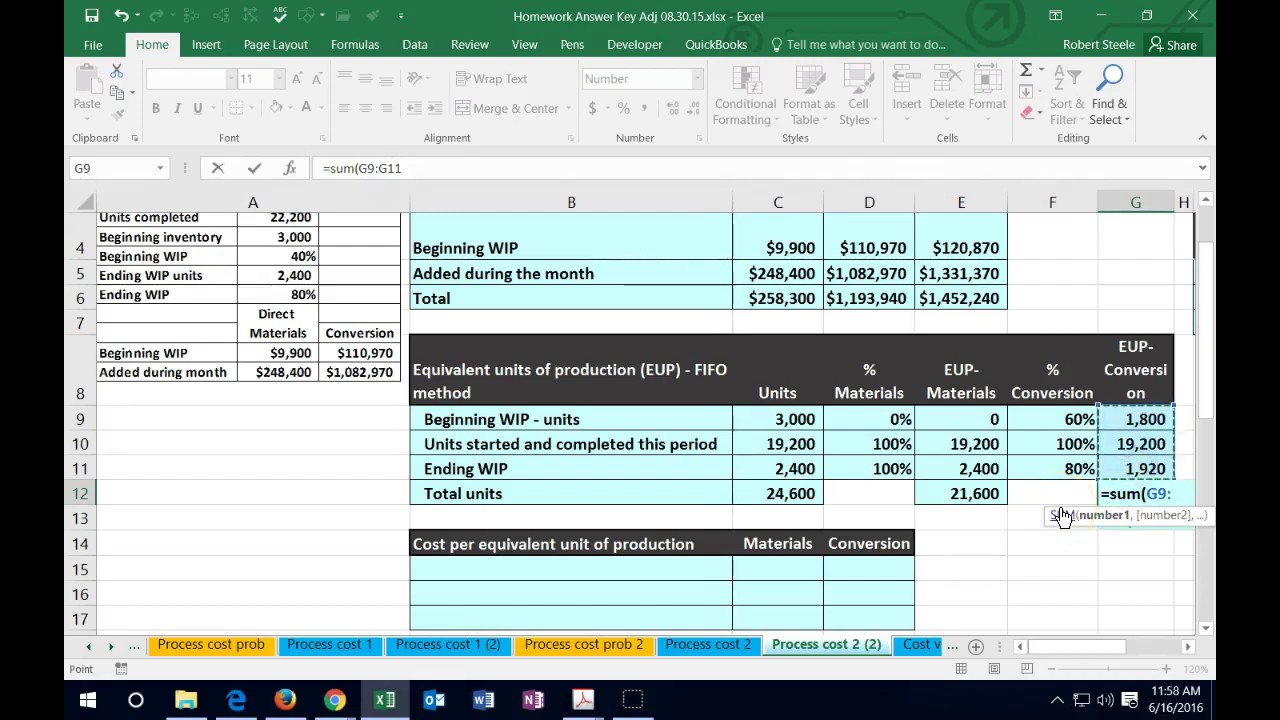
pyautogui.press('Return')
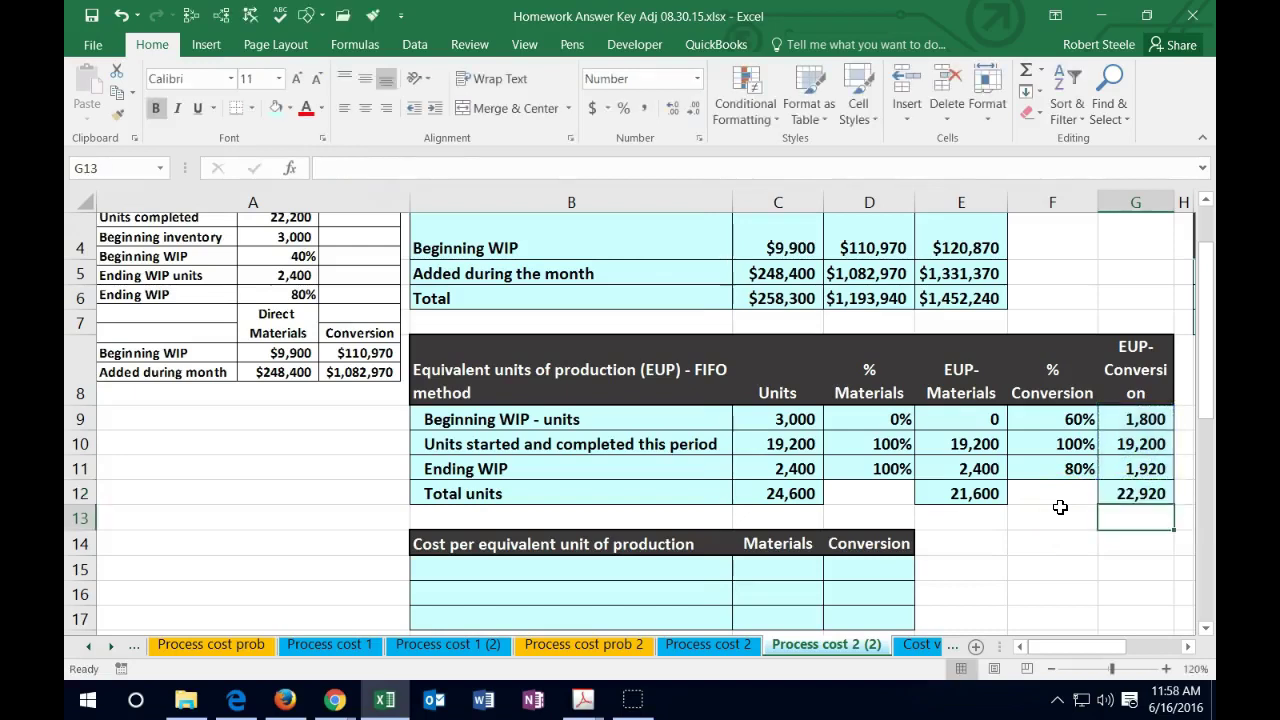
pyautogui.click(785, 494)
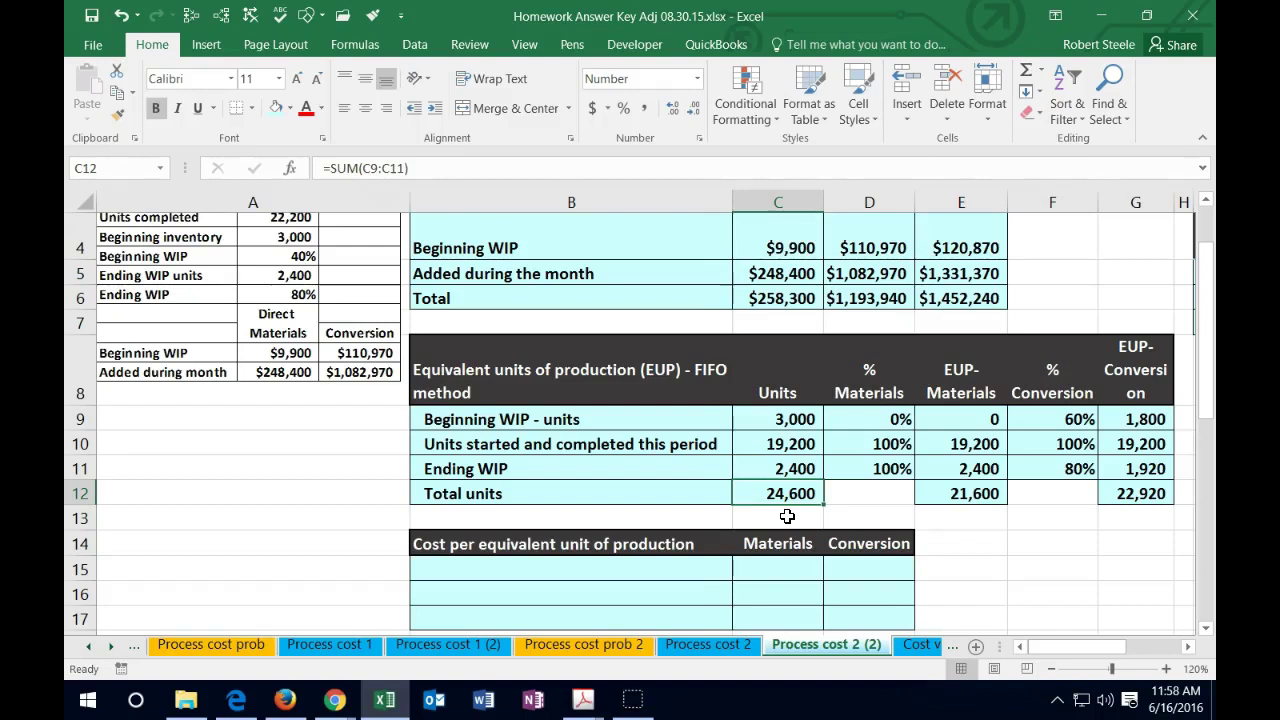
# - Check the 21,600 and 22,920 EUP totals in E12 and G12, then scroll down
pyautogui.click(944, 494)
pyautogui.moveTo(944, 494); pyautogui.dragTo(1110, 494)
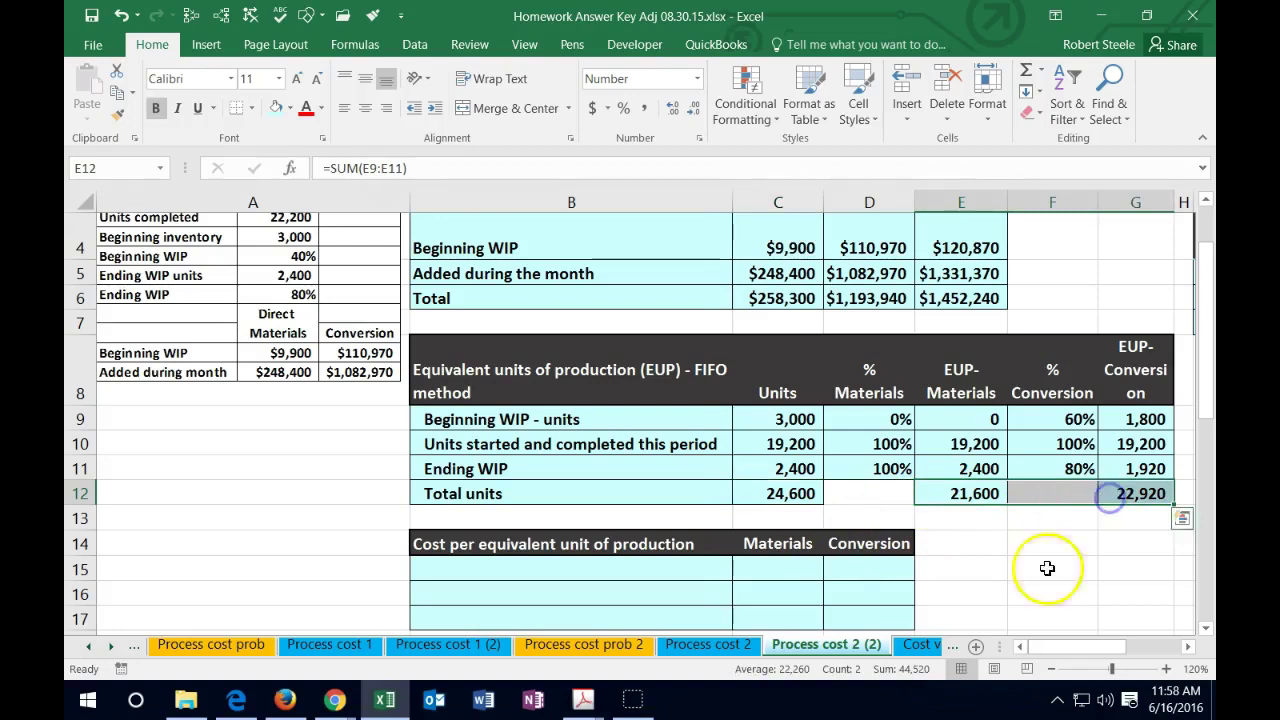
pyautogui.click(985, 501)
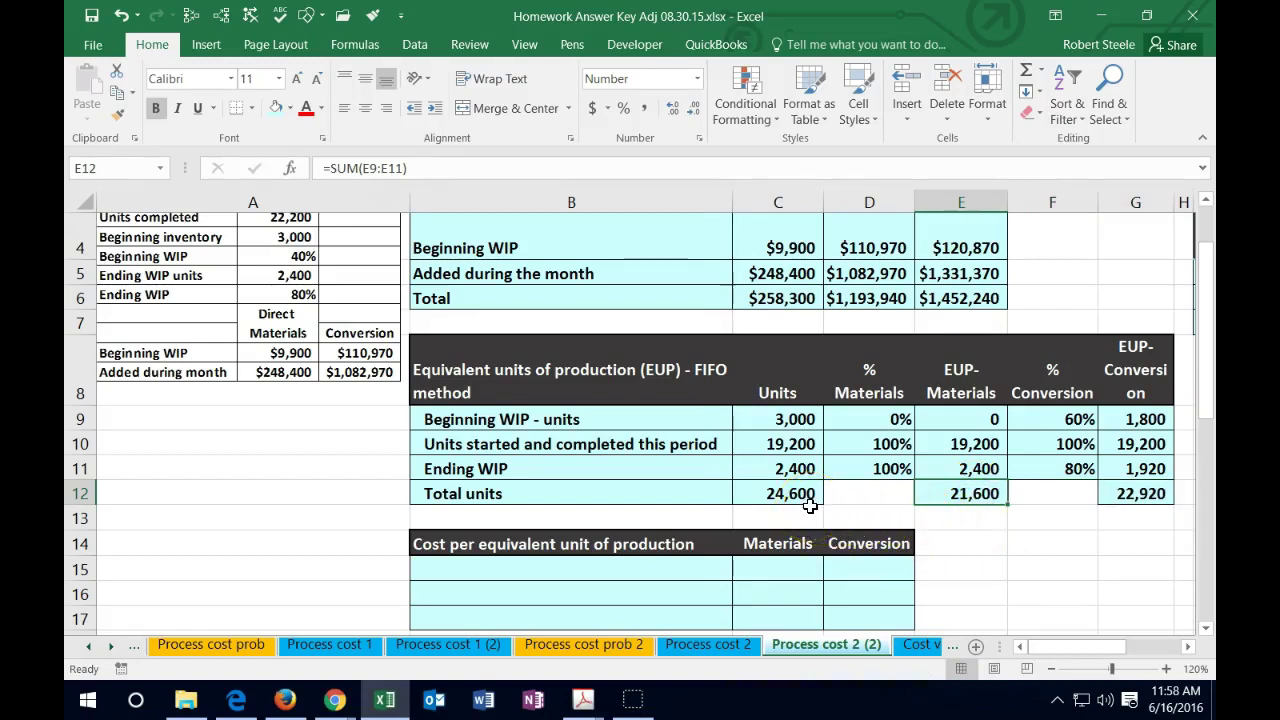
pyautogui.click(1154, 494)
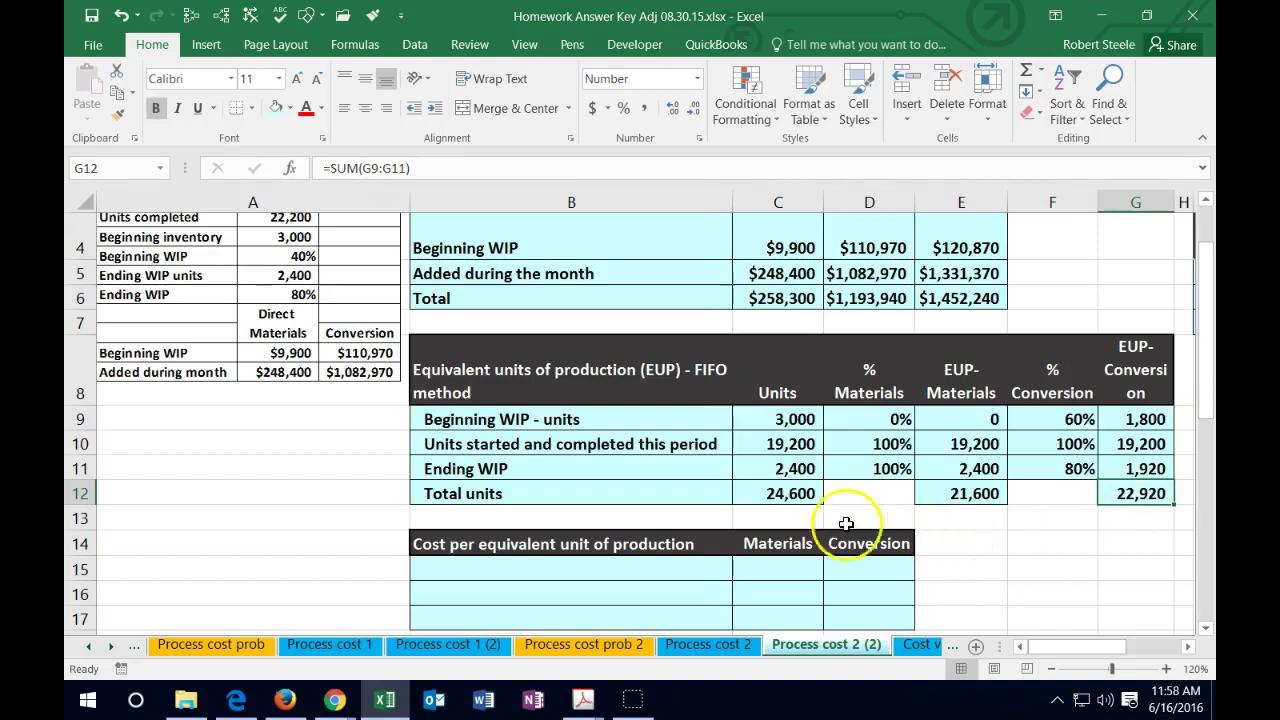
pyautogui.scroll(-1, 776, 516)
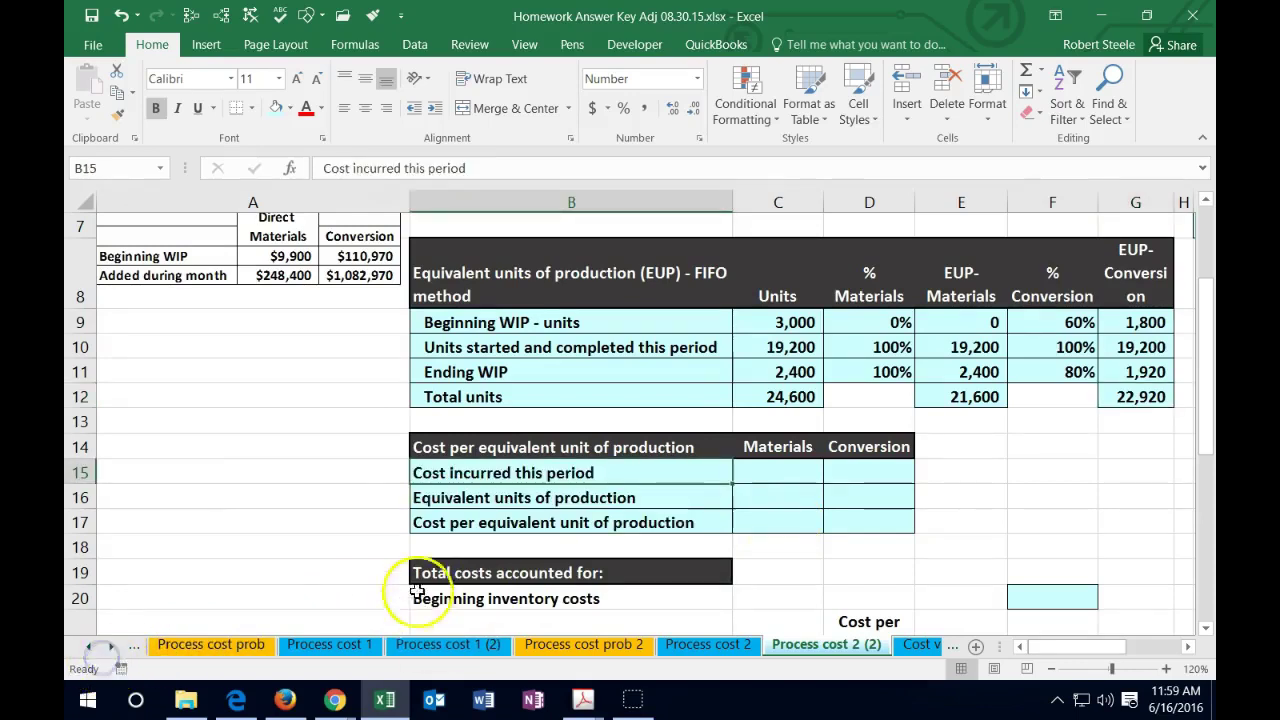
pyautogui.click(345, 472)
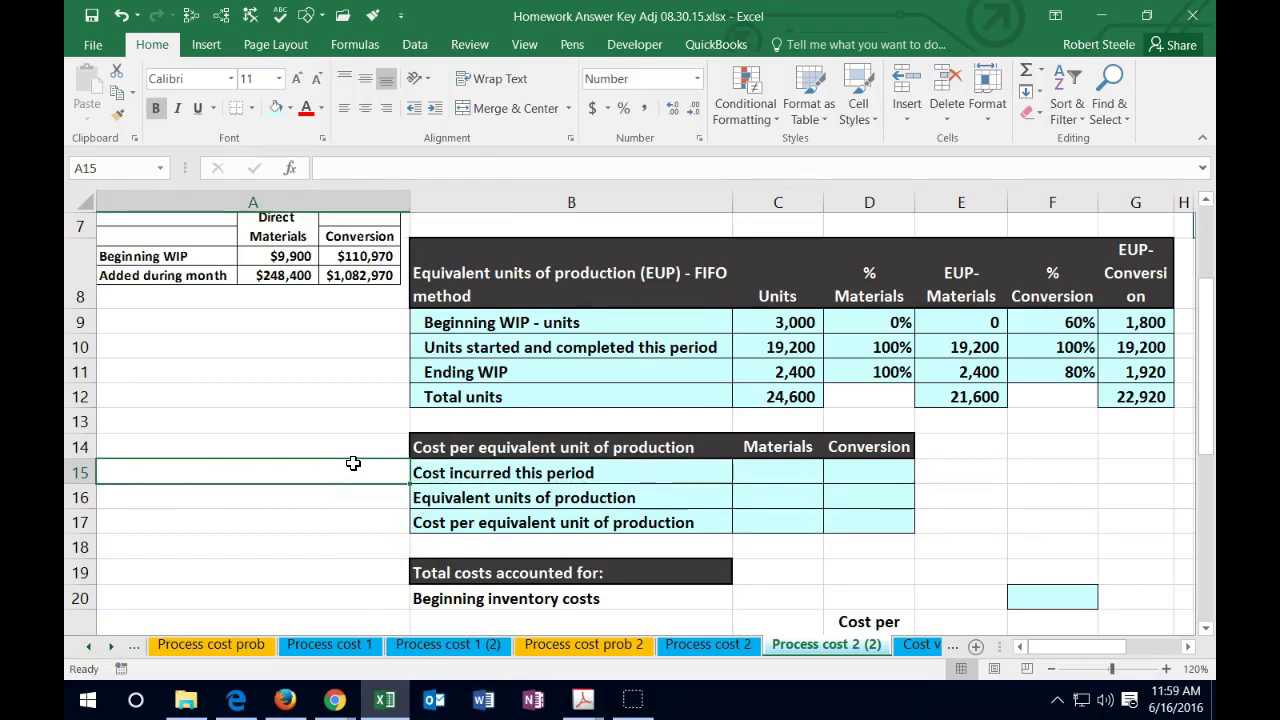
pyautogui.moveTo(422, 322); pyautogui.dragTo(1105, 400)
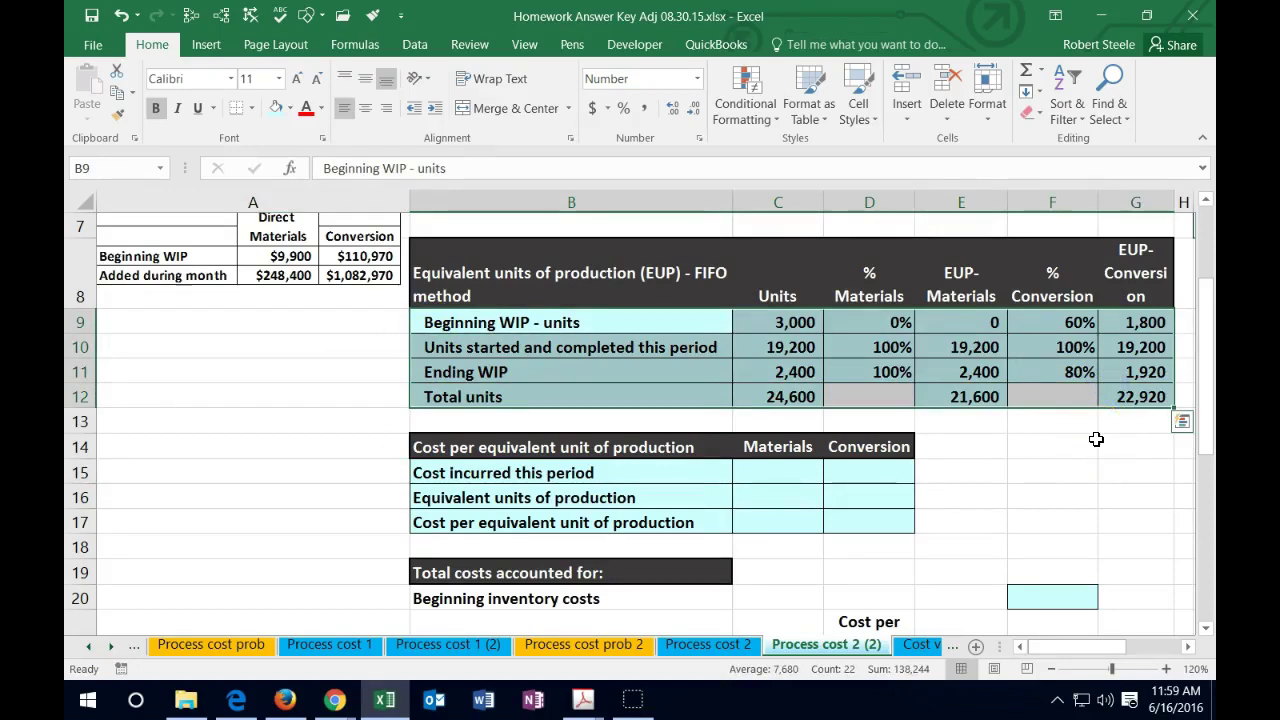
pyautogui.click(1080, 445)
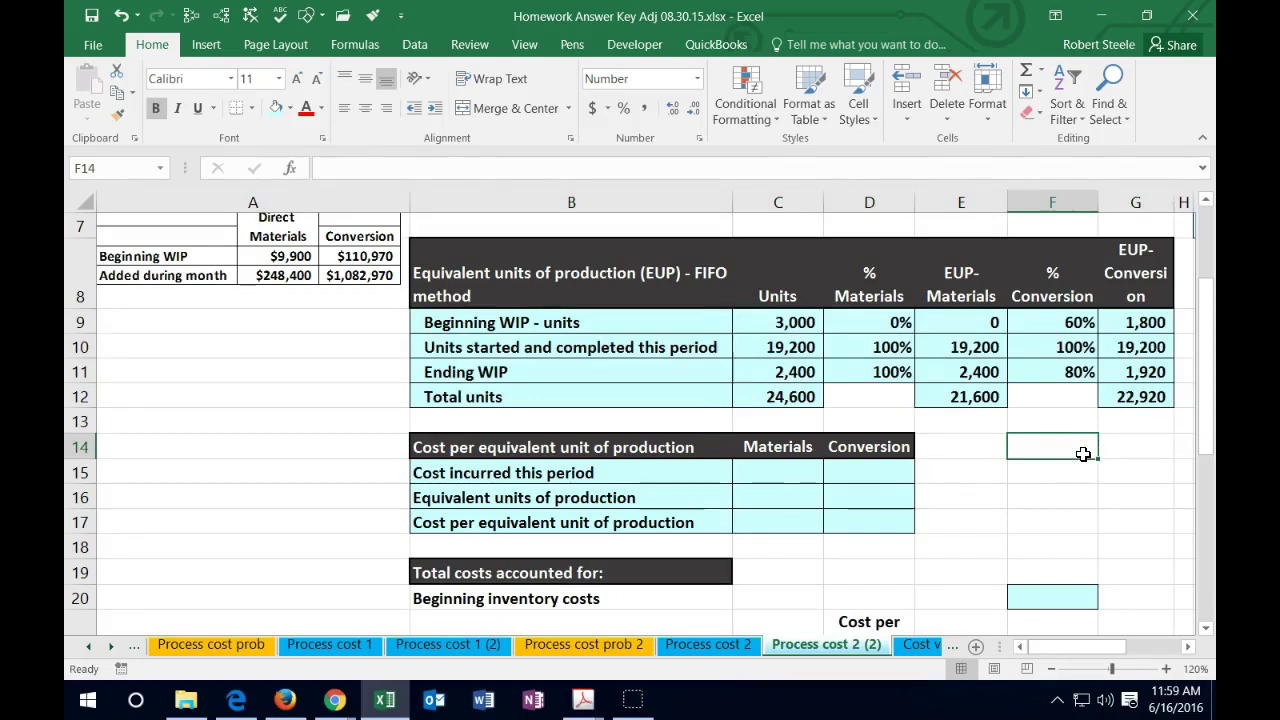
pyautogui.click(785, 473)
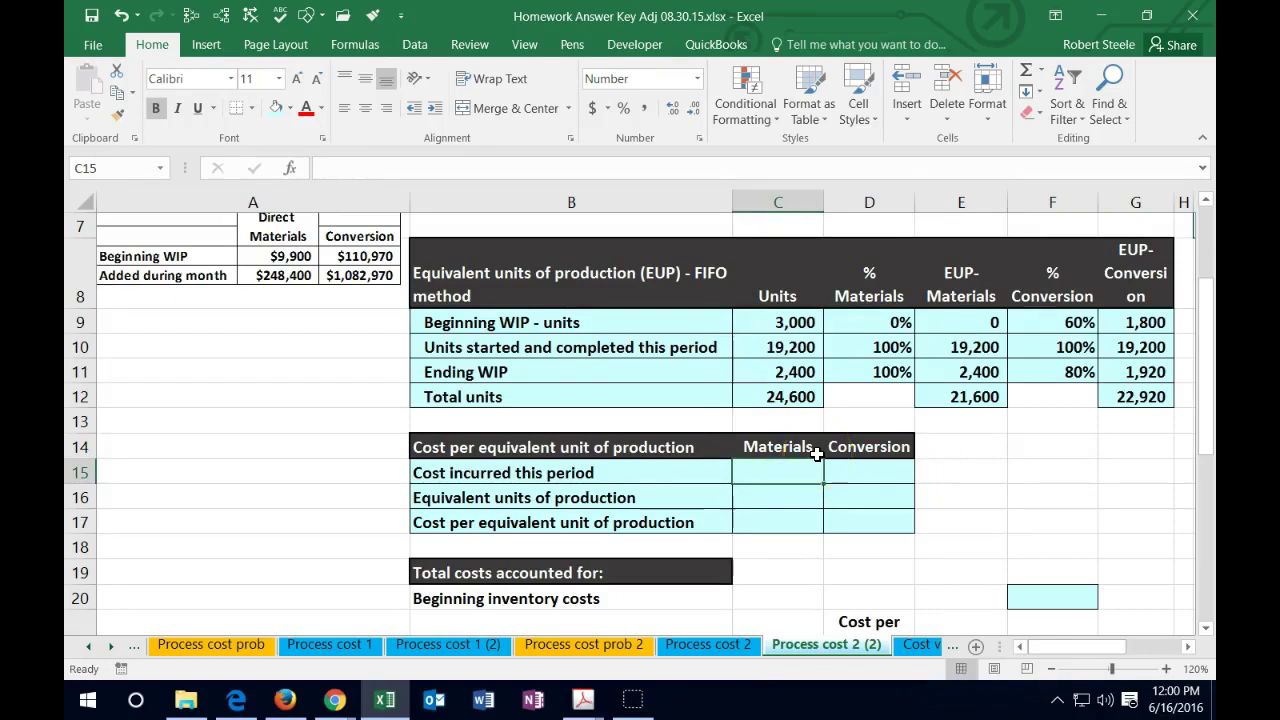
# - Link costs incurred with C15 =C5 and D15 =D5, giving 248,400 and 1,082,970
pyautogui.write('=')
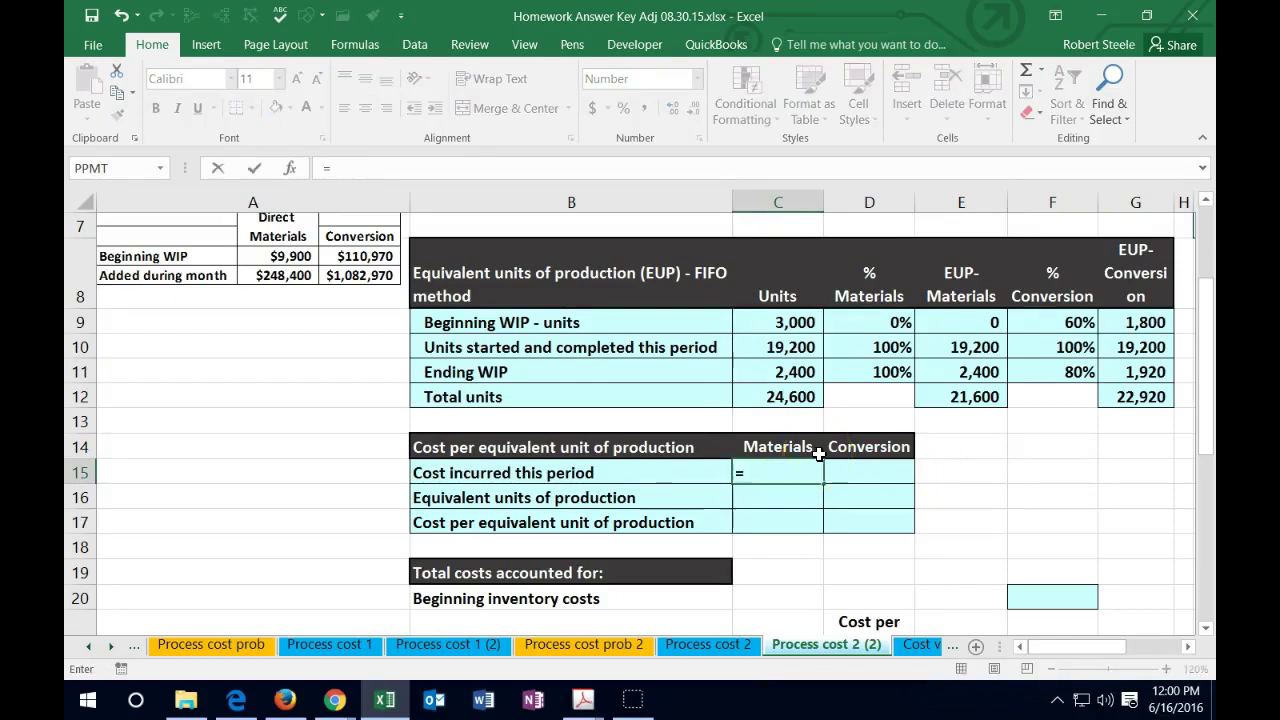
pyautogui.scroll(2, 852, 437)
pyautogui.click(765, 372)
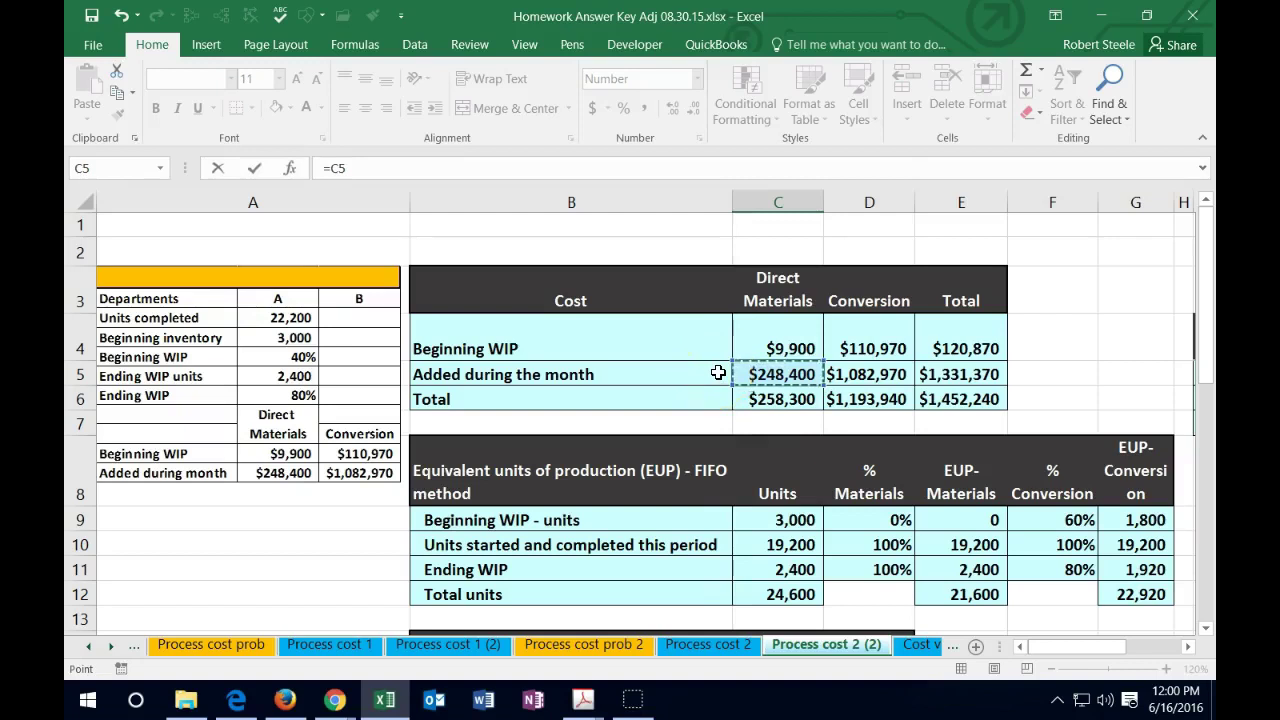
pyautogui.press('Return')
pyautogui.scroll(-1, 718, 372)
pyautogui.press('Up')
pyautogui.press('Right')
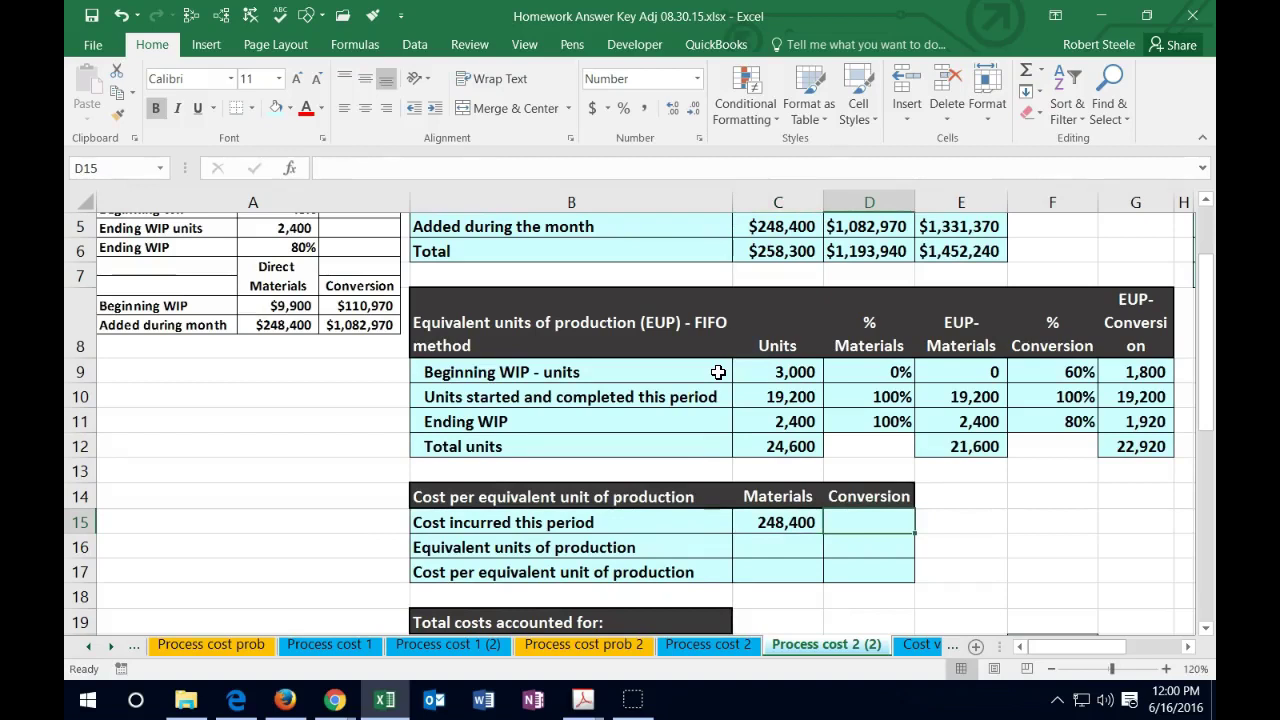
pyautogui.write('=')
pyautogui.scroll(1, 718, 372)
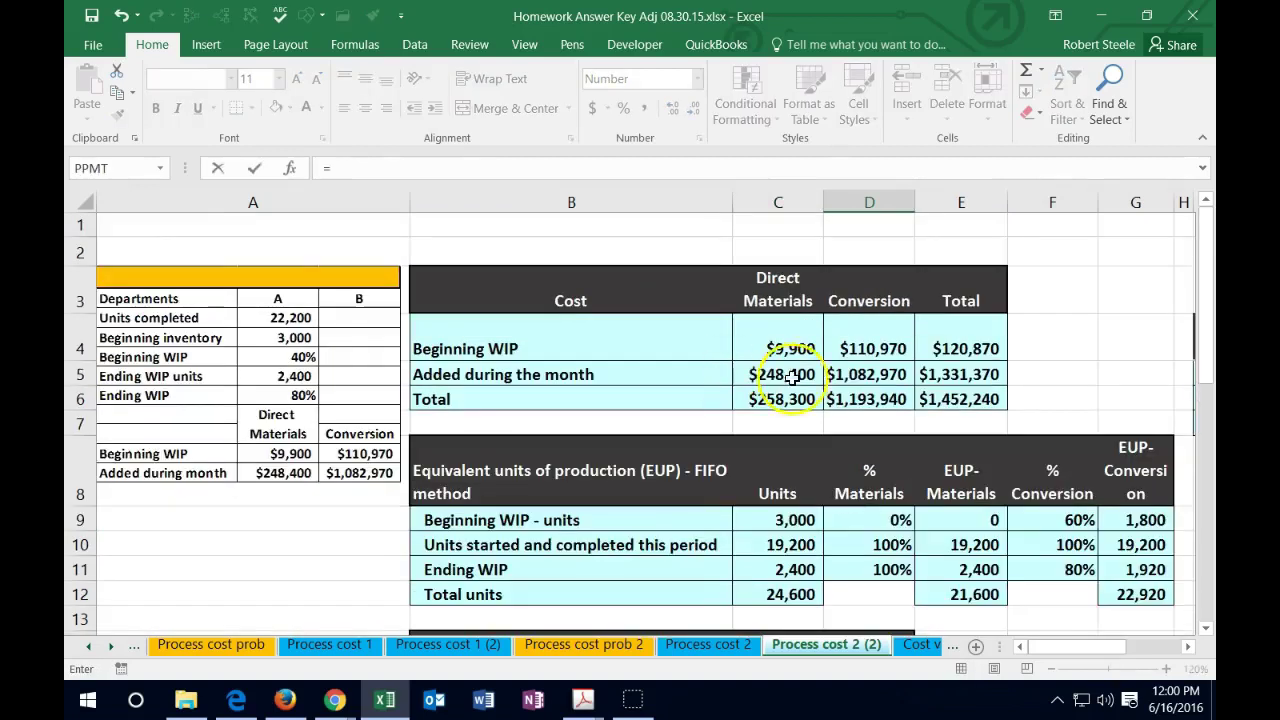
pyautogui.click(862, 372)
pyautogui.press('Return')
pyautogui.scroll(-2, 863, 370)
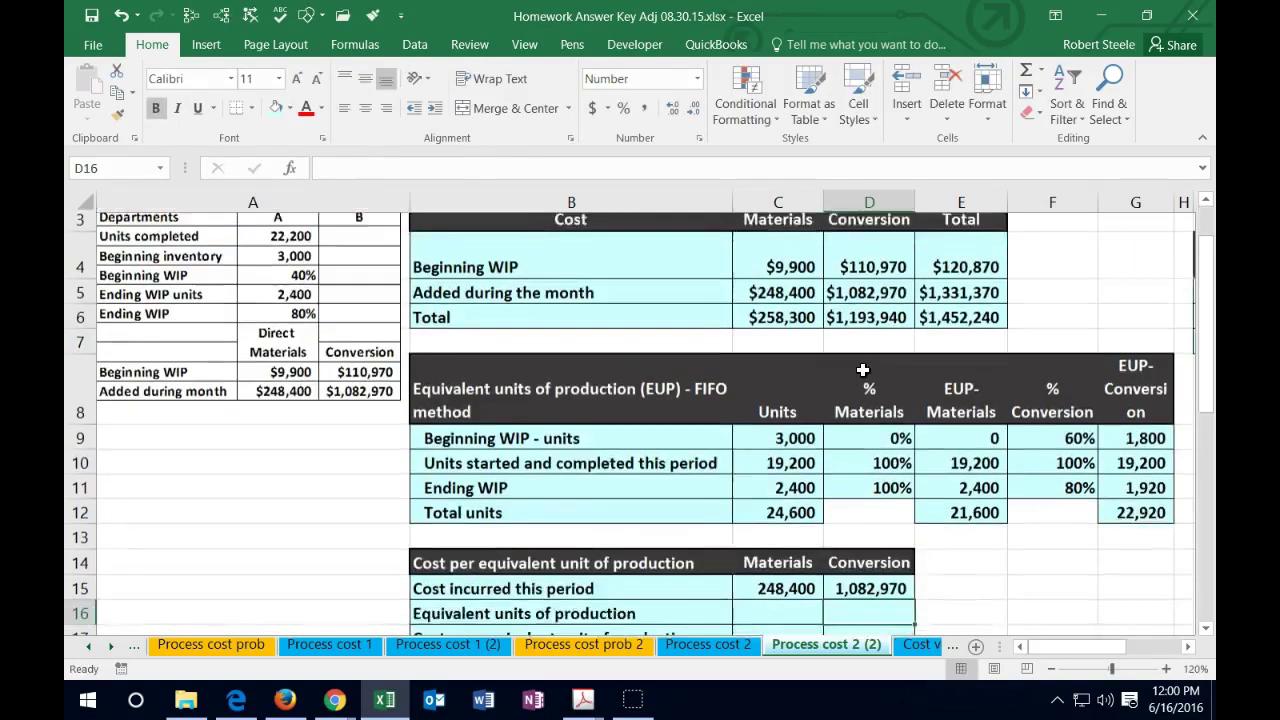
# - Link equivalent units with C16 =E12 and D16 =G12, giving 21,600 and 22,920
pyautogui.press('Up')
pyautogui.press('Up')
pyautogui.press('Up')
pyautogui.press('Up')
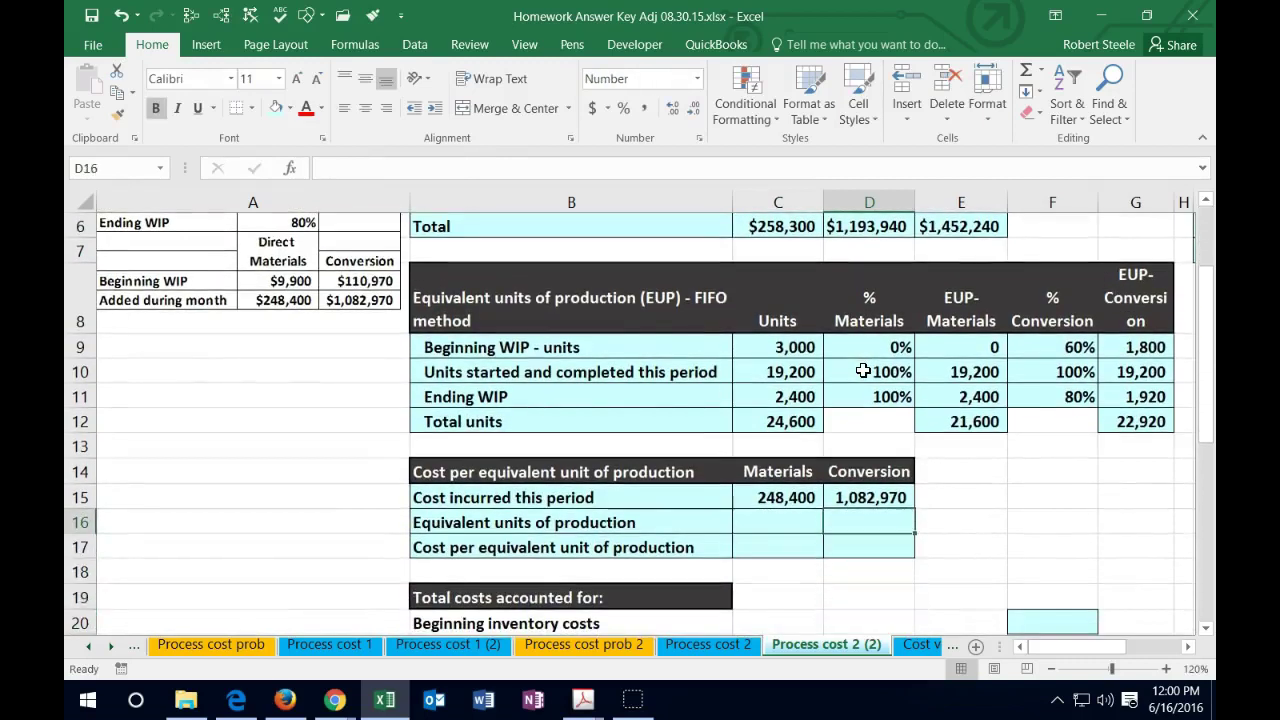
pyautogui.press('Left')
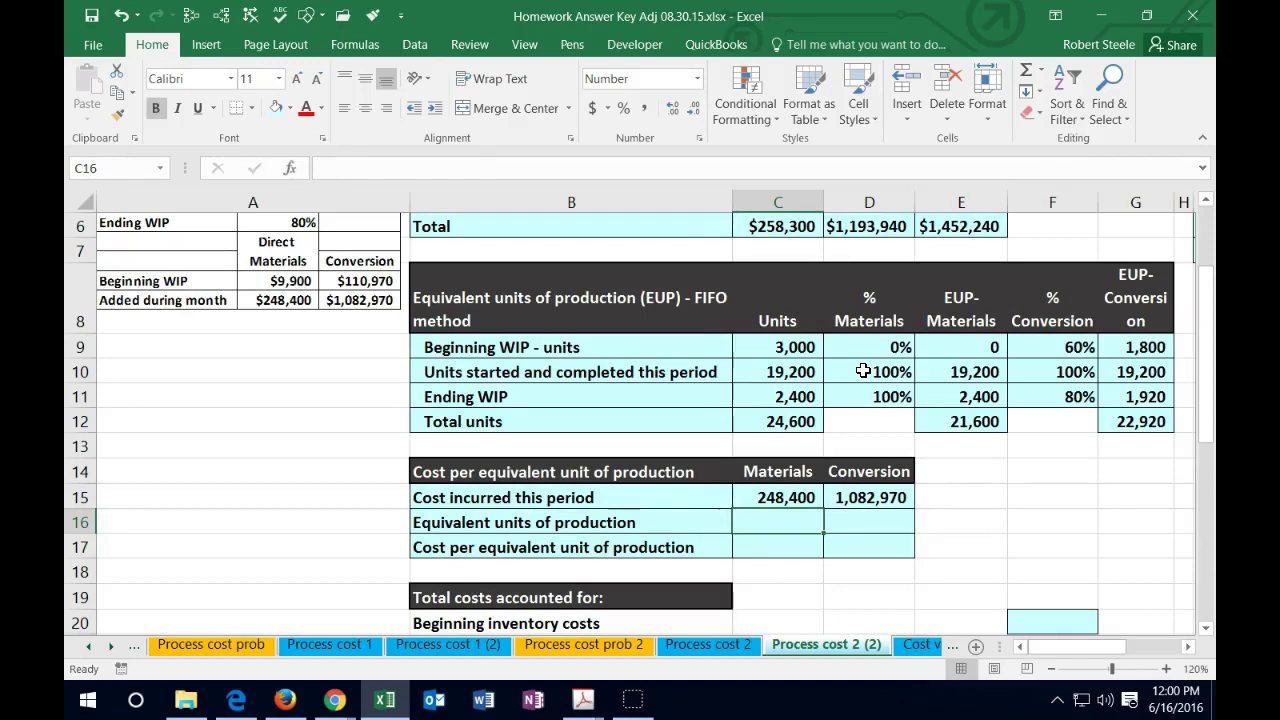
pyautogui.write('=')
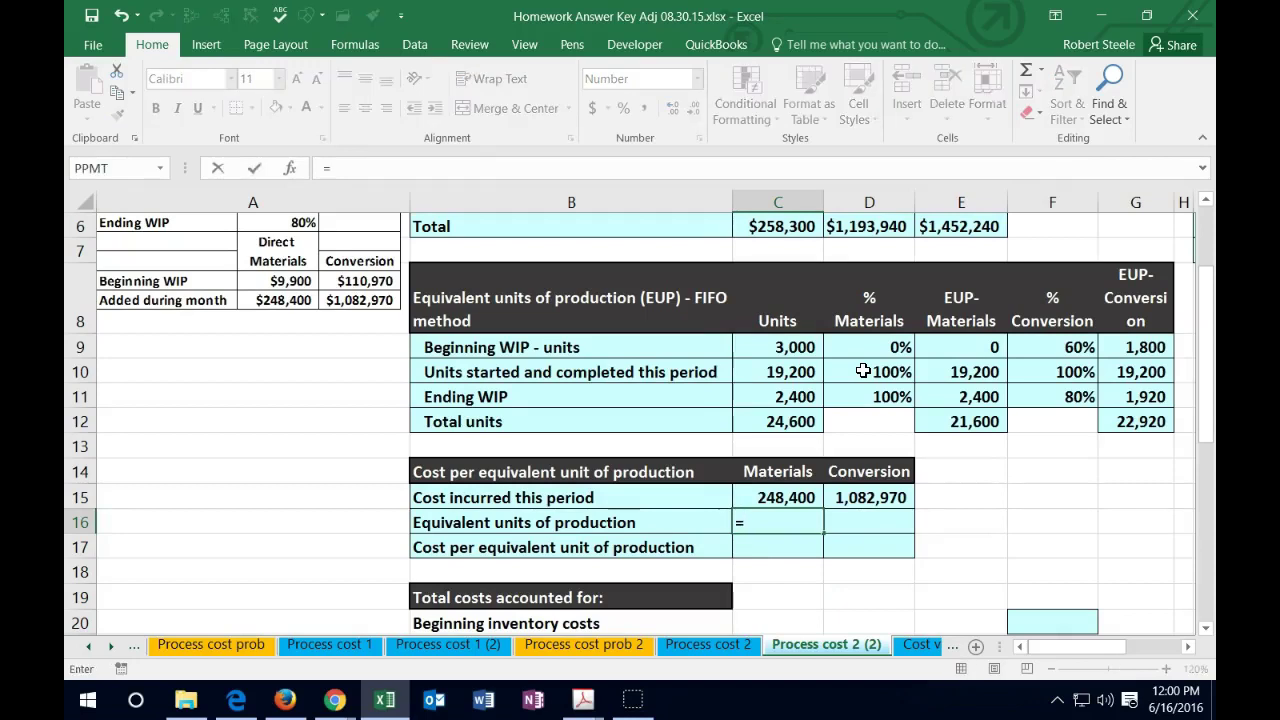
pyautogui.click(982, 422)
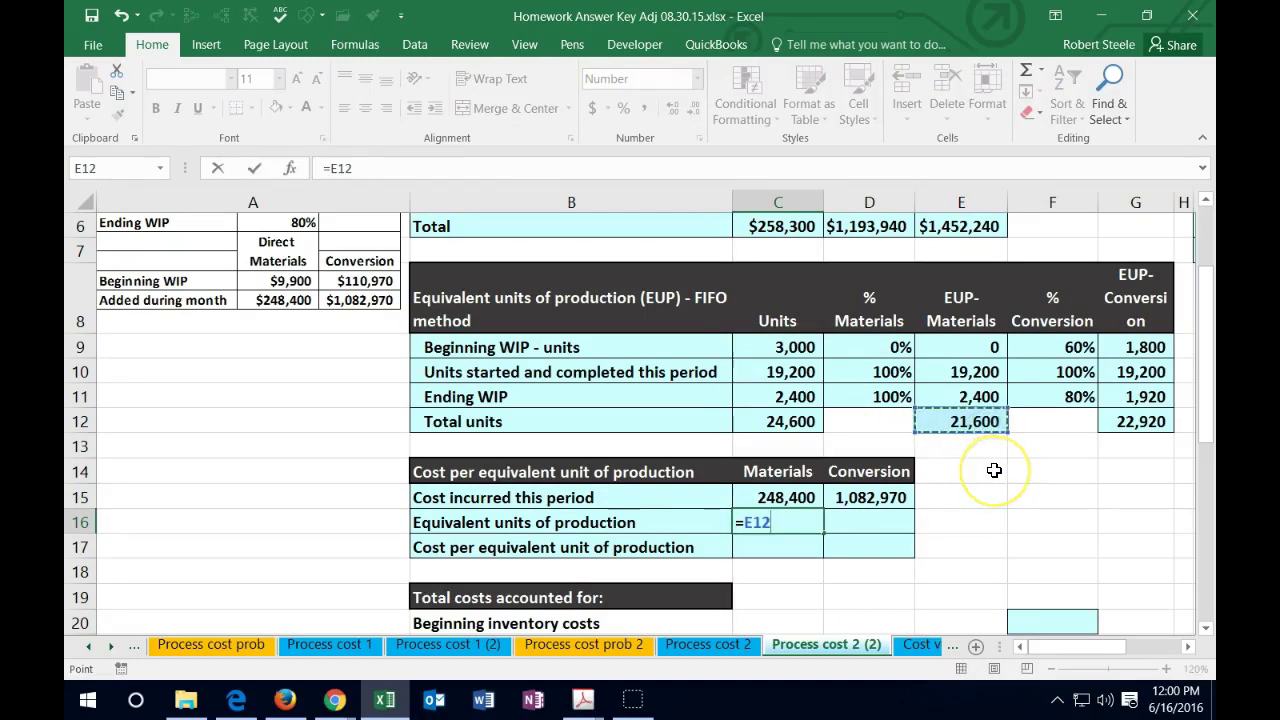
pyautogui.press('Tab')
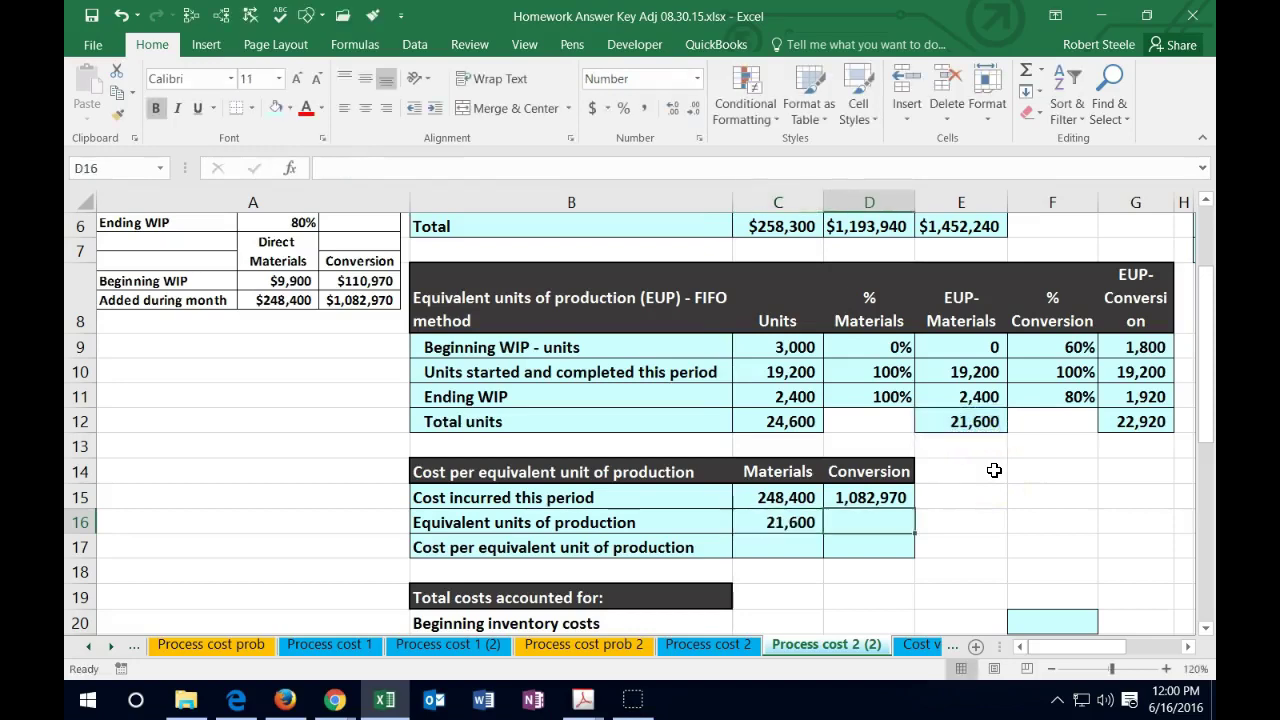
pyautogui.write('=')
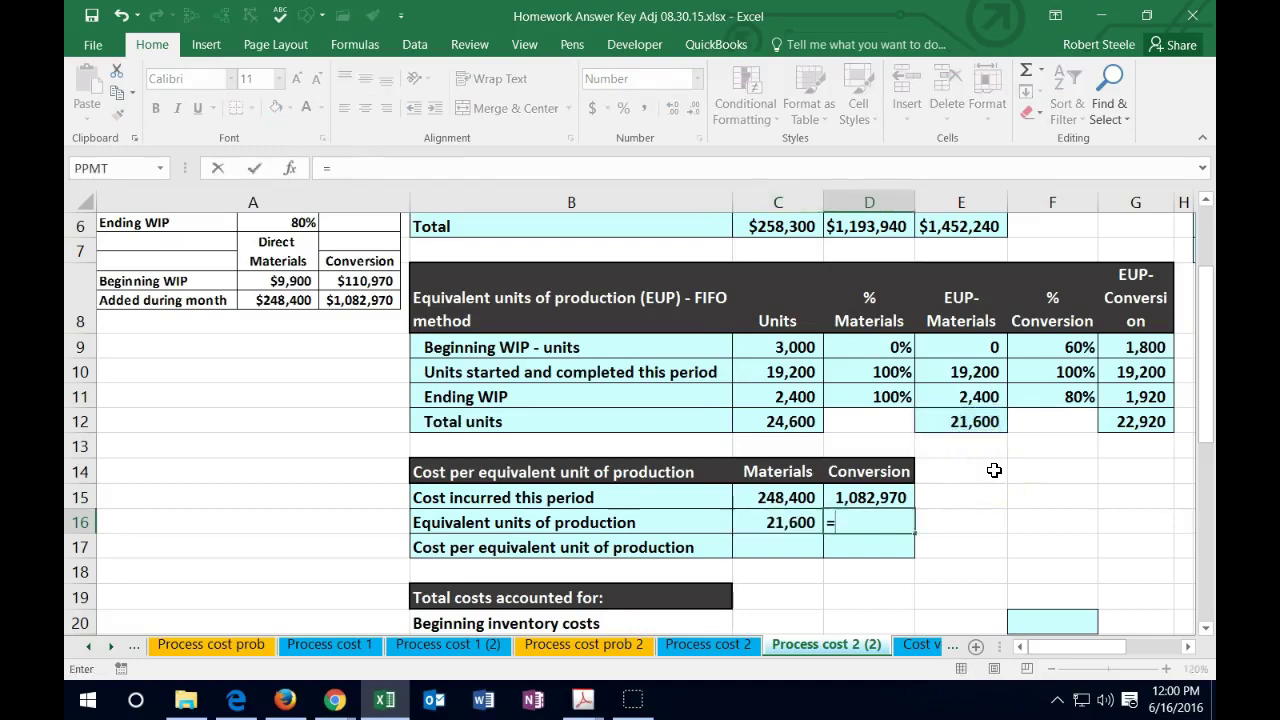
pyautogui.click(1138, 421)
pyautogui.press('Return')
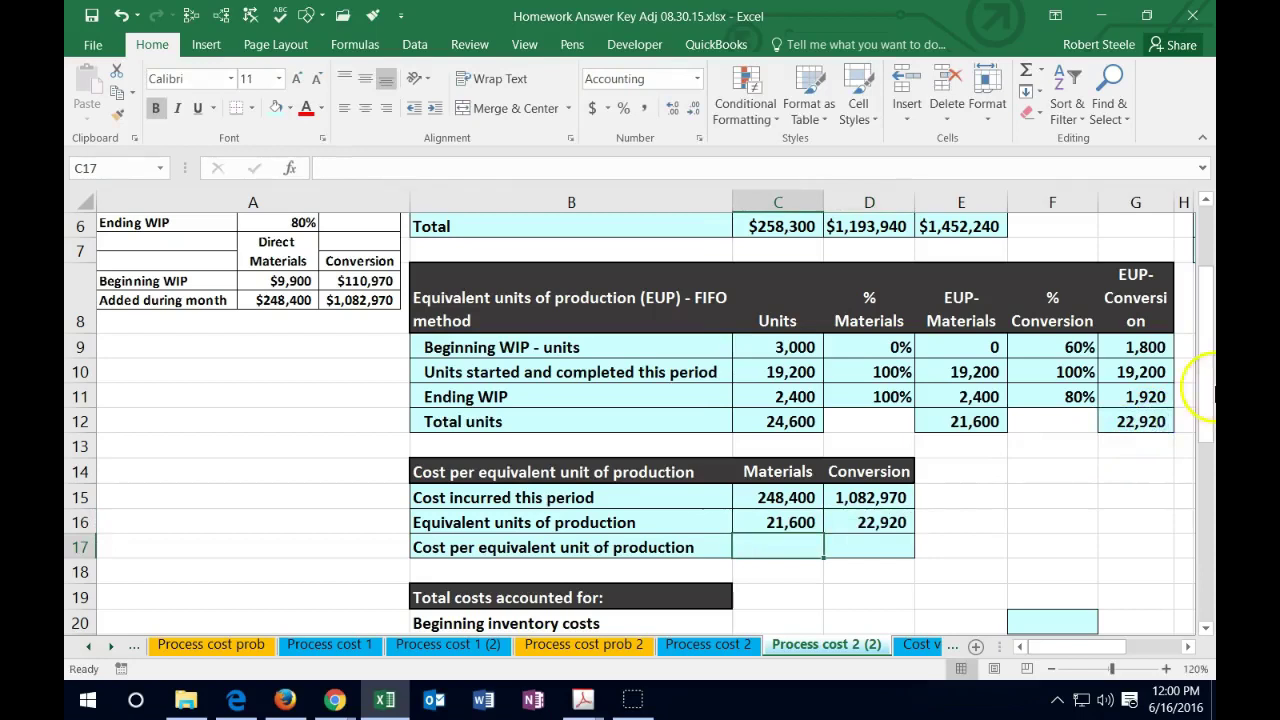
pyautogui.moveTo(780, 497); pyautogui.dragTo(836, 497)
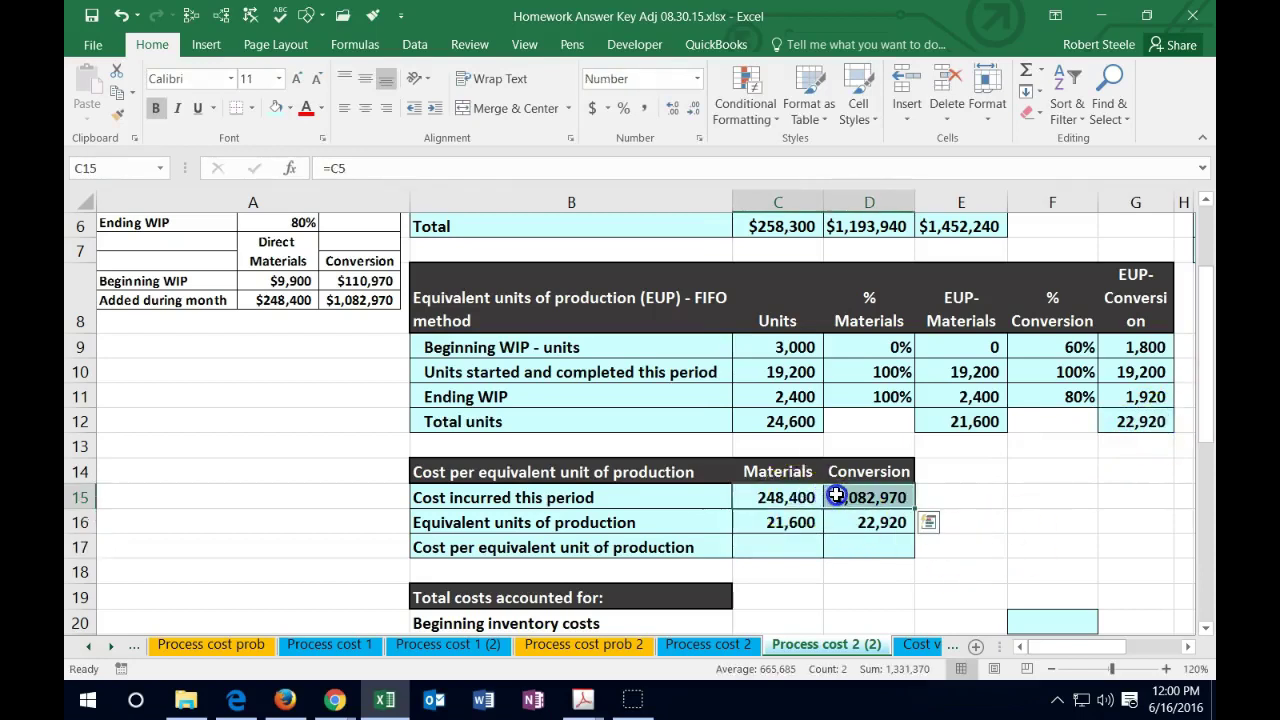
# - Format C15:D15 and C17:D17 as Currency with the $ symbol and 0 decimal places
pyautogui.moveTo(790, 545); pyautogui.dragTo(833, 543)
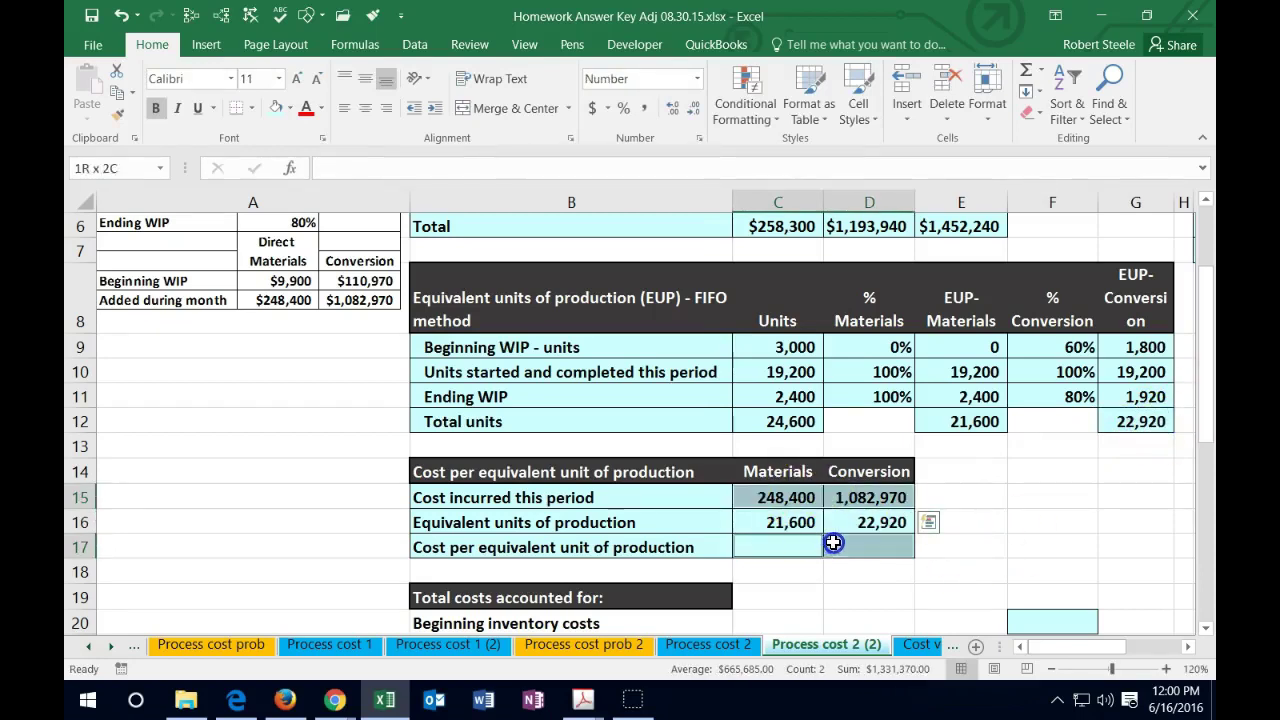
pyautogui.rightClick(833, 545)
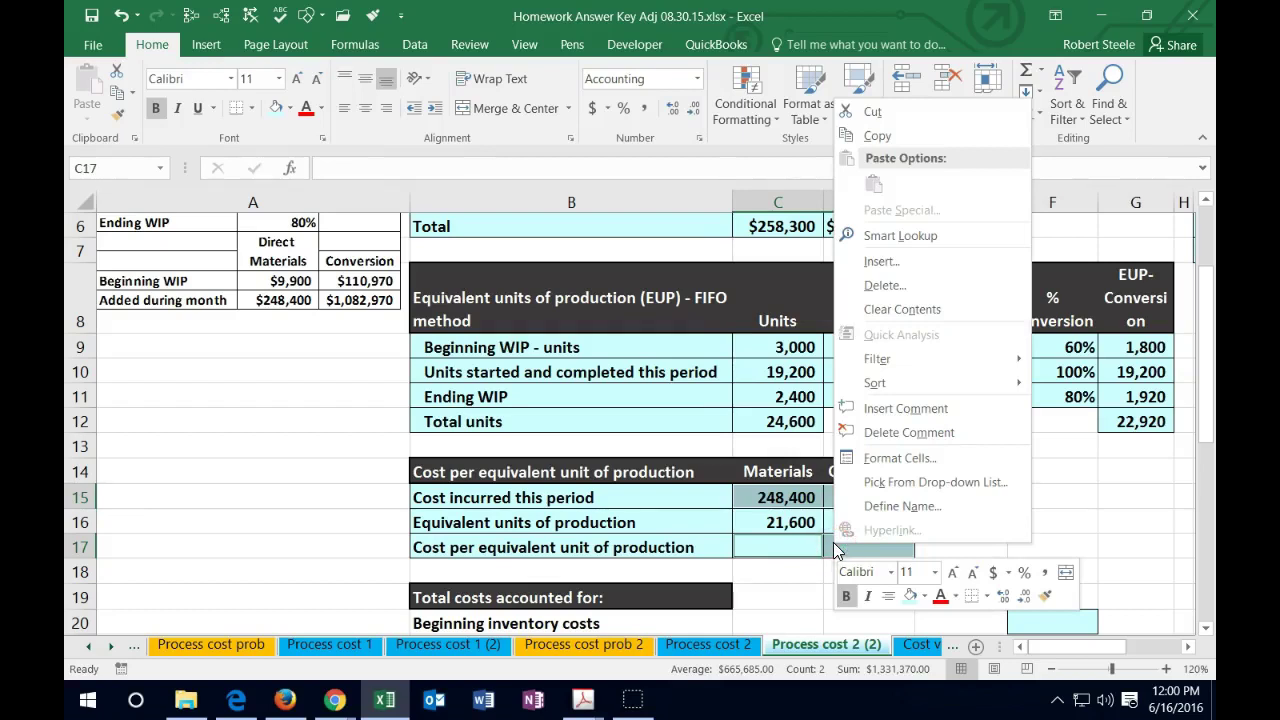
pyautogui.click(890, 457)
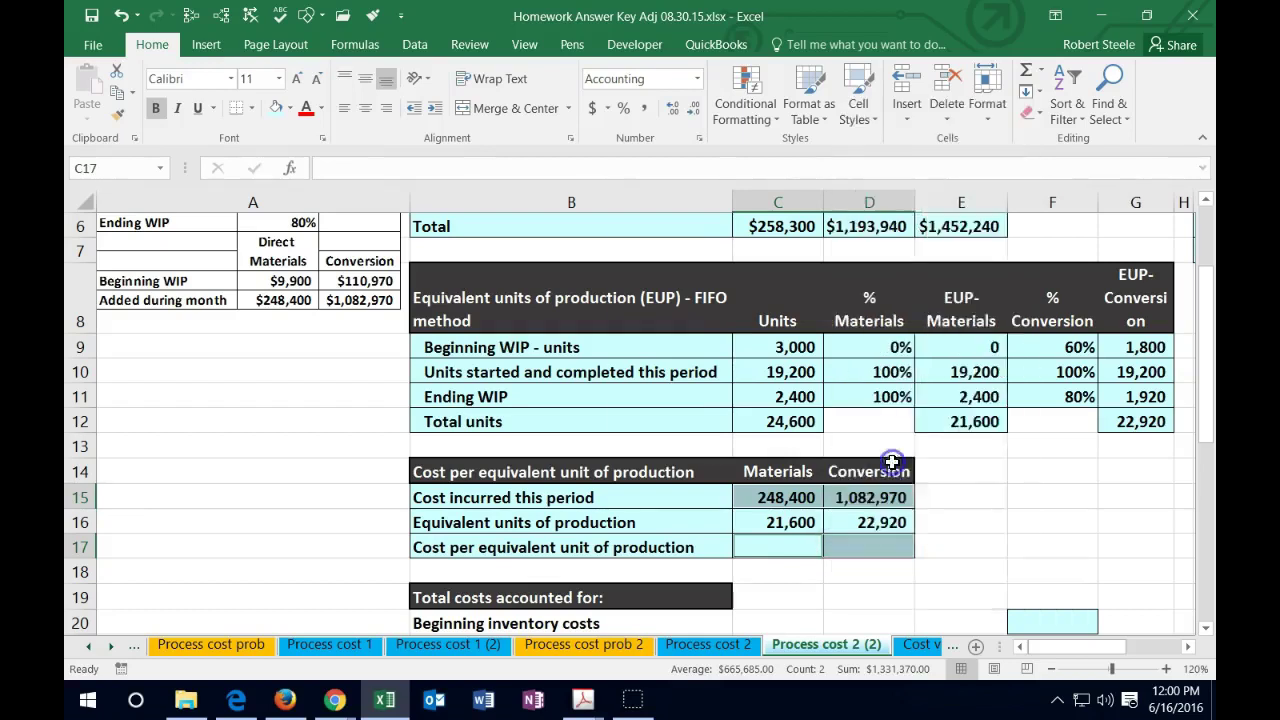
pyautogui.click(667, 313)
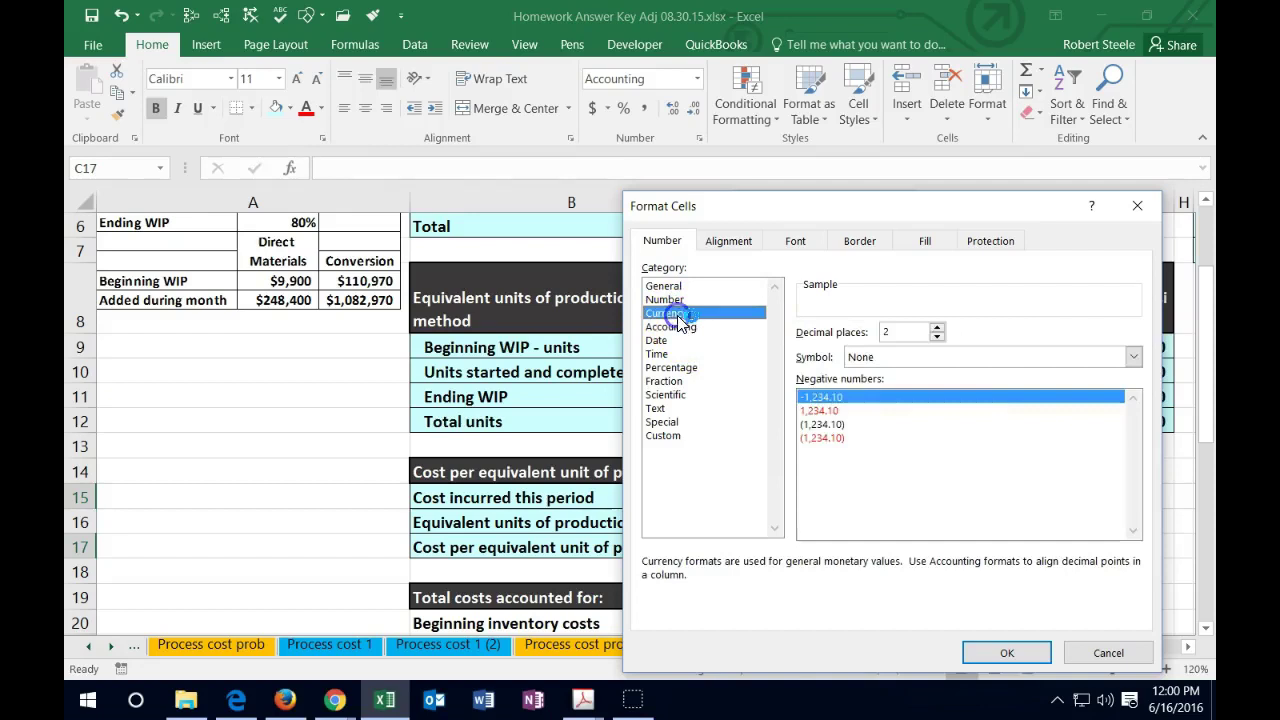
pyautogui.click(932, 357)
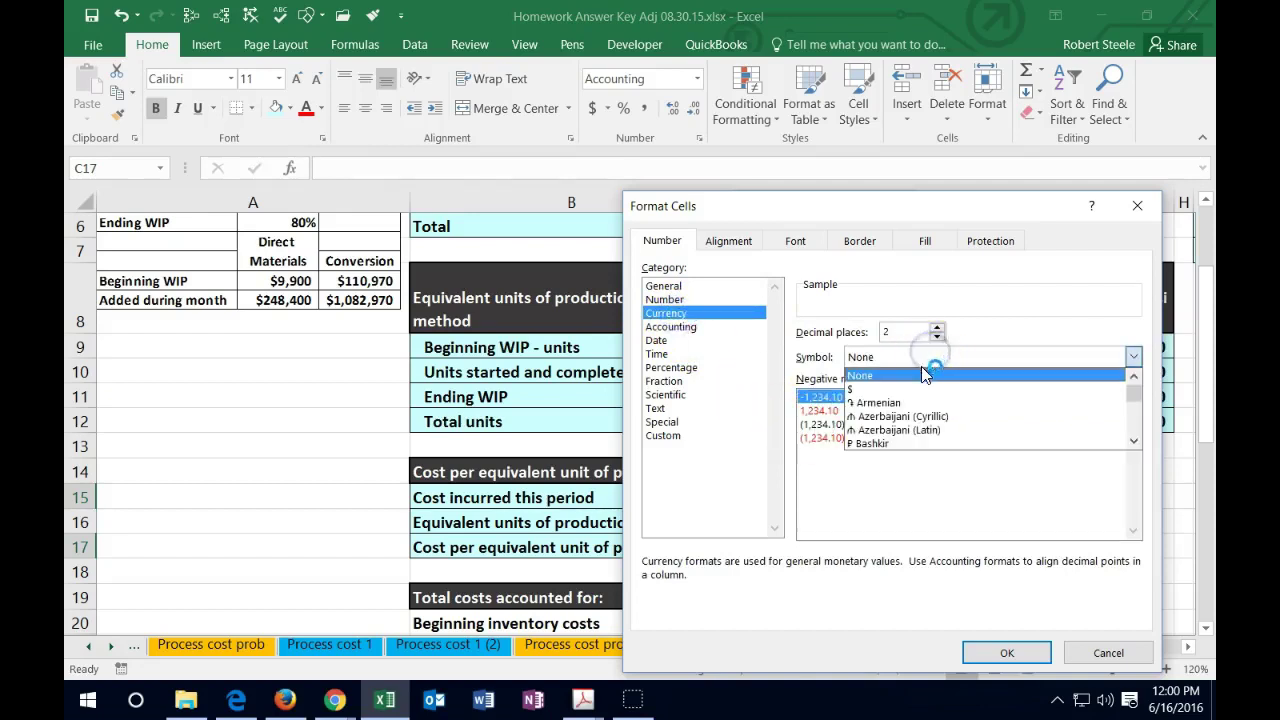
pyautogui.click(880, 390)
pyautogui.click(937, 337)
pyautogui.click(937, 337)
pyautogui.click(1006, 652)
pyautogui.click(948, 566)
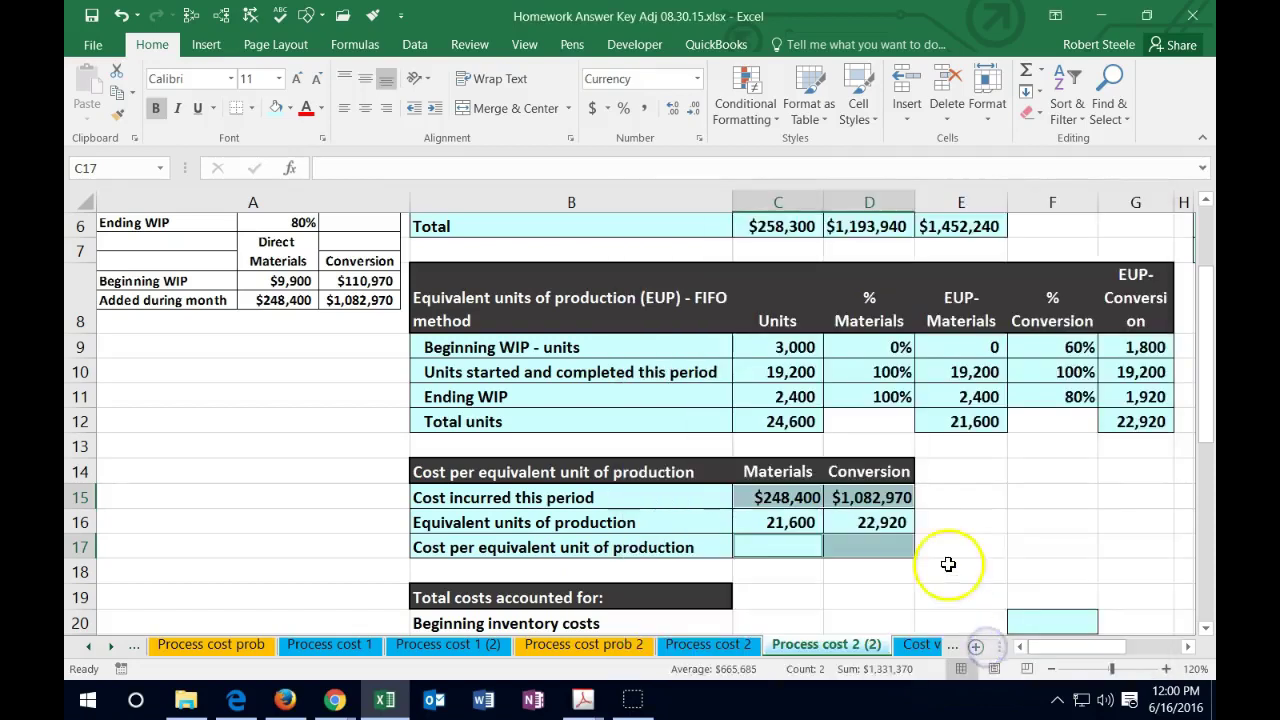
pyautogui.moveTo(792, 522); pyautogui.dragTo(880, 520)
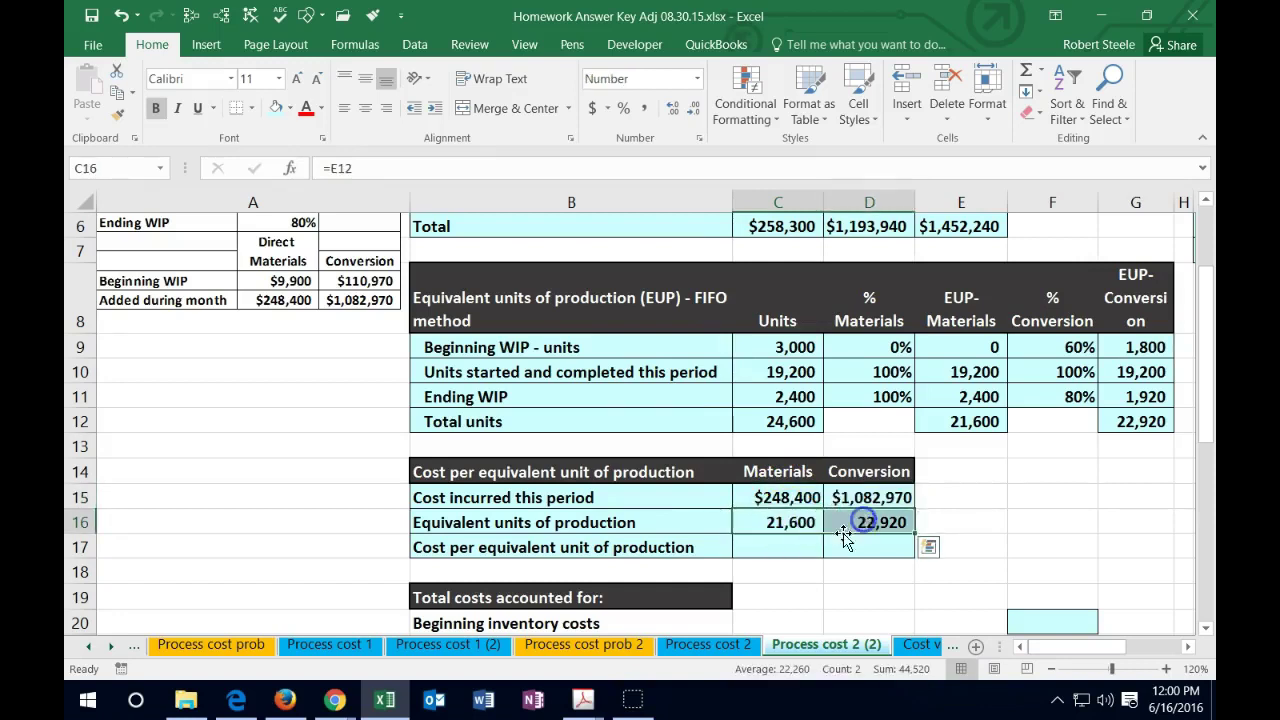
# - Enter =C15/C16 in C17 for materials cost per EUP, shown as $11.50
pyautogui.click(803, 546)
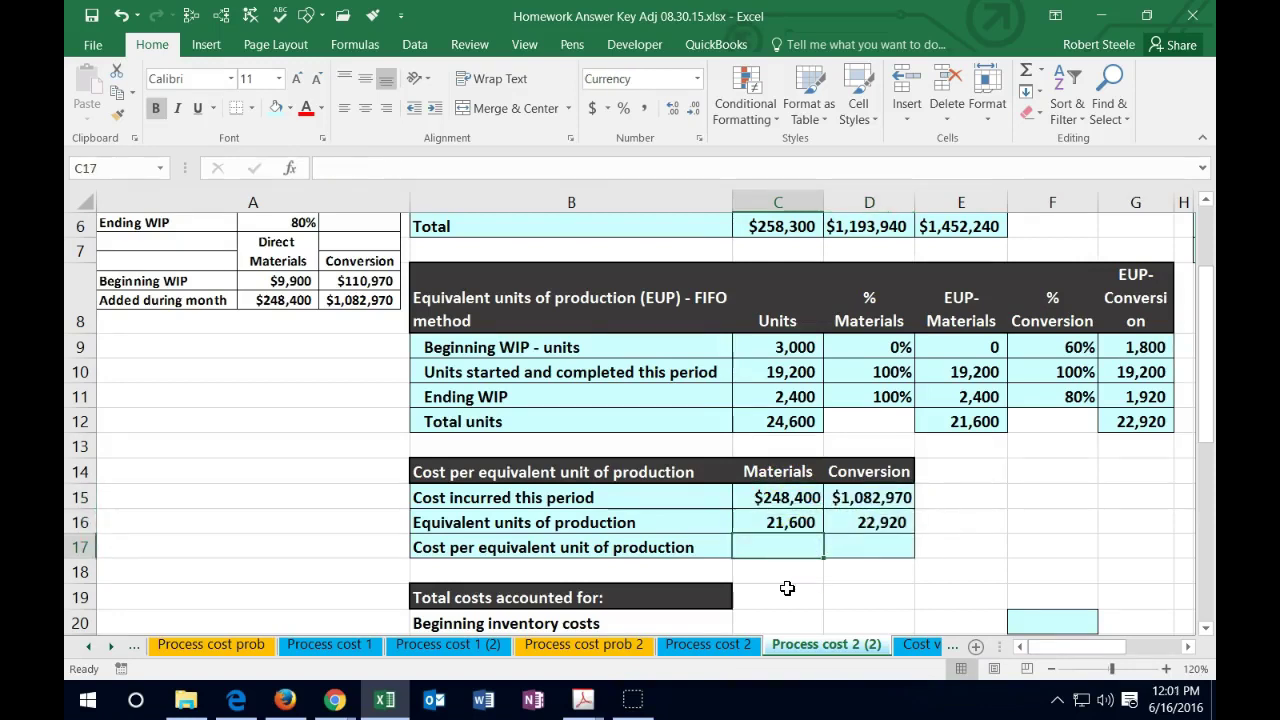
pyautogui.write('=')
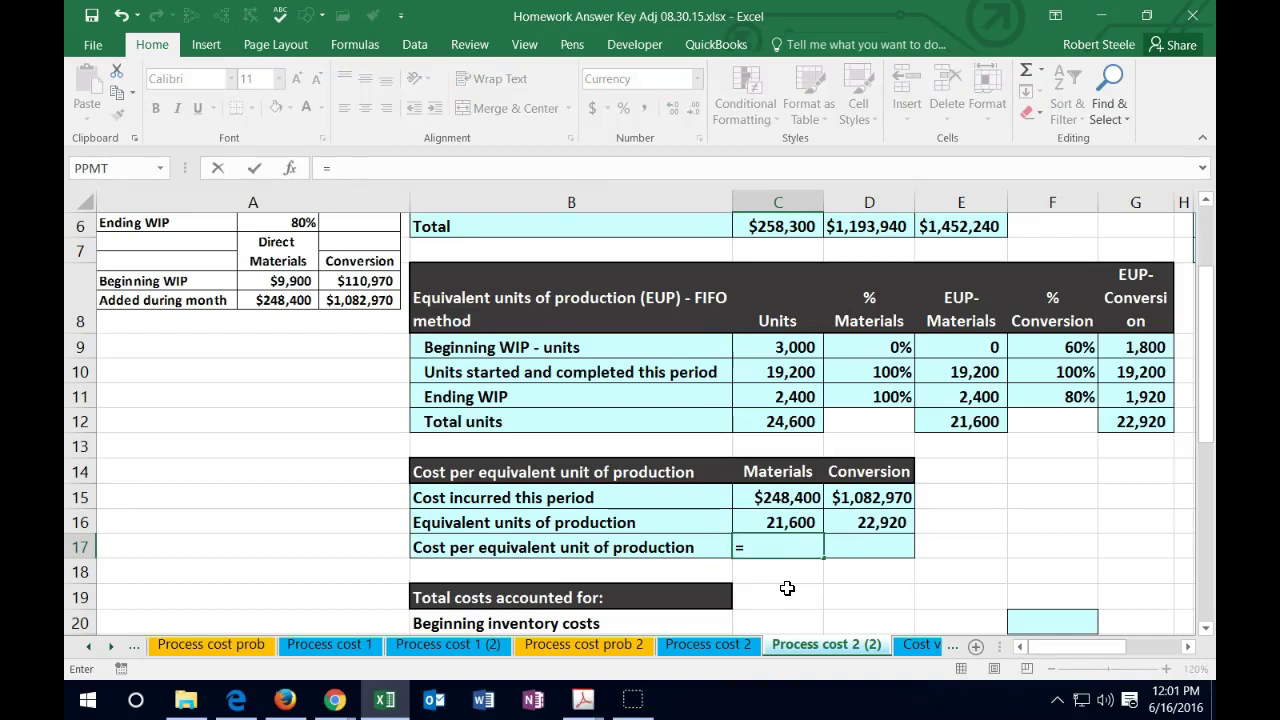
pyautogui.click(800, 495)
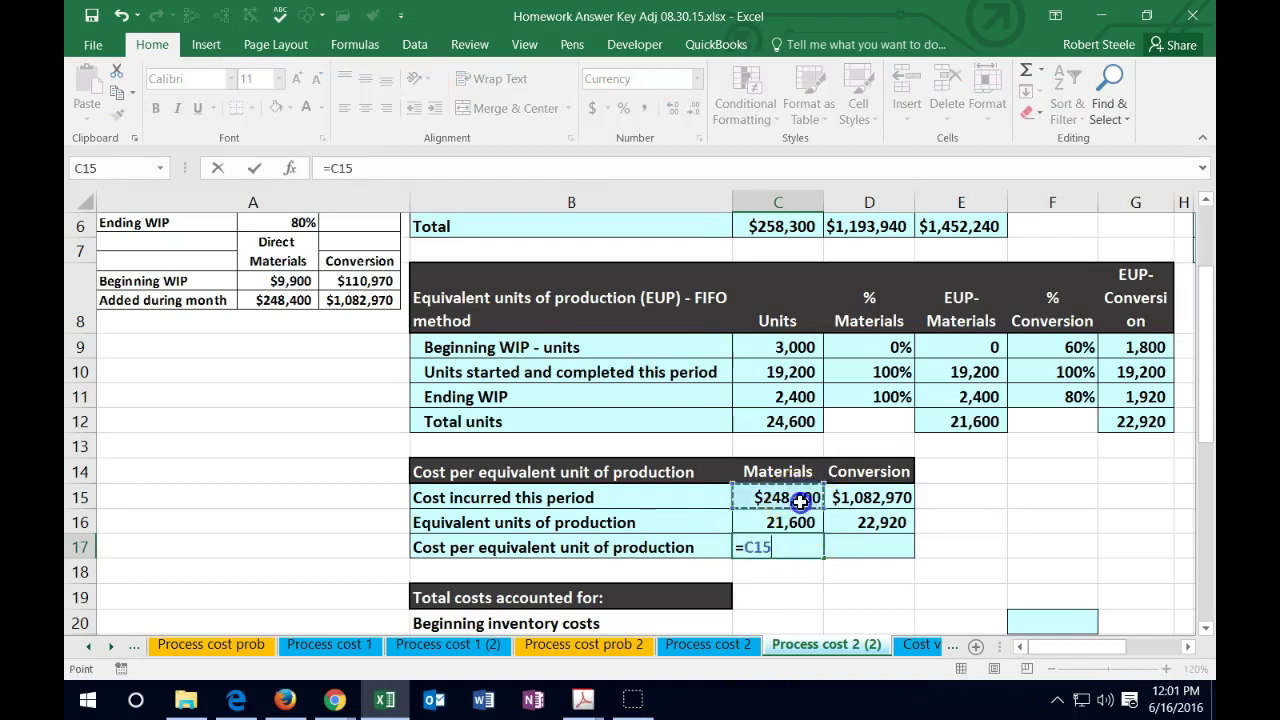
pyautogui.write('/')
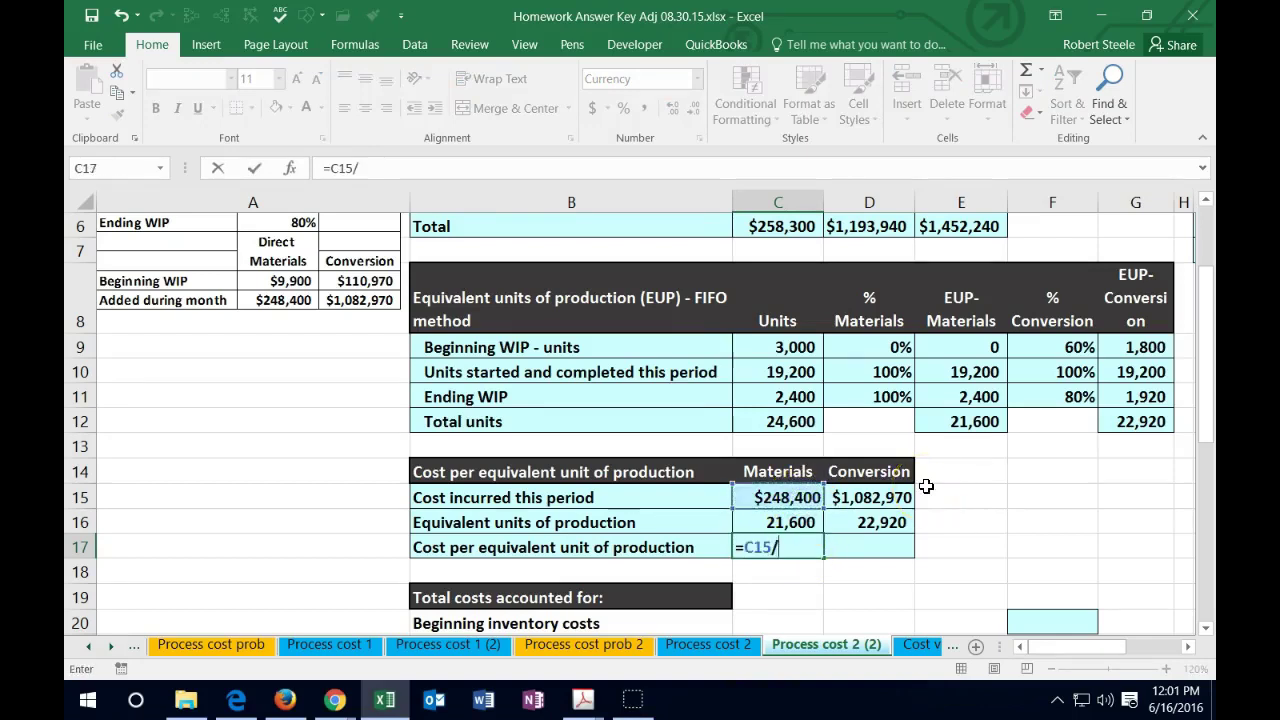
pyautogui.click(798, 522)
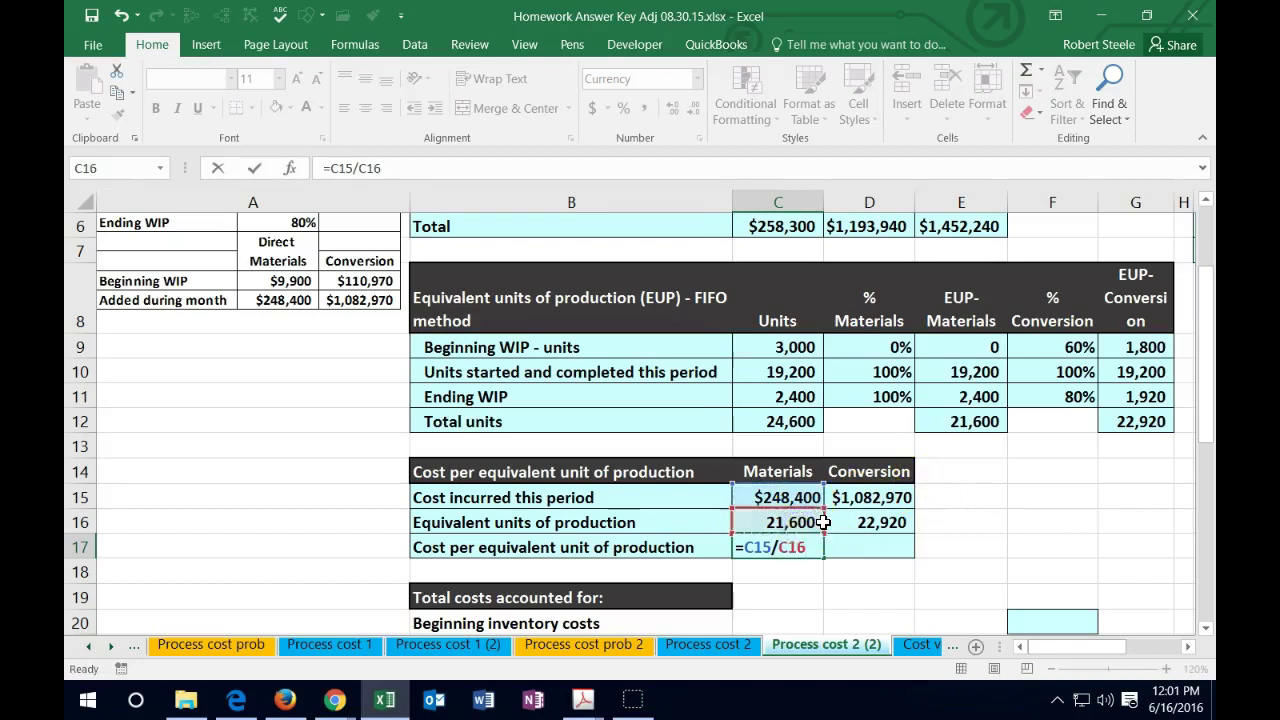
pyautogui.press('Return')
pyautogui.press('Up')
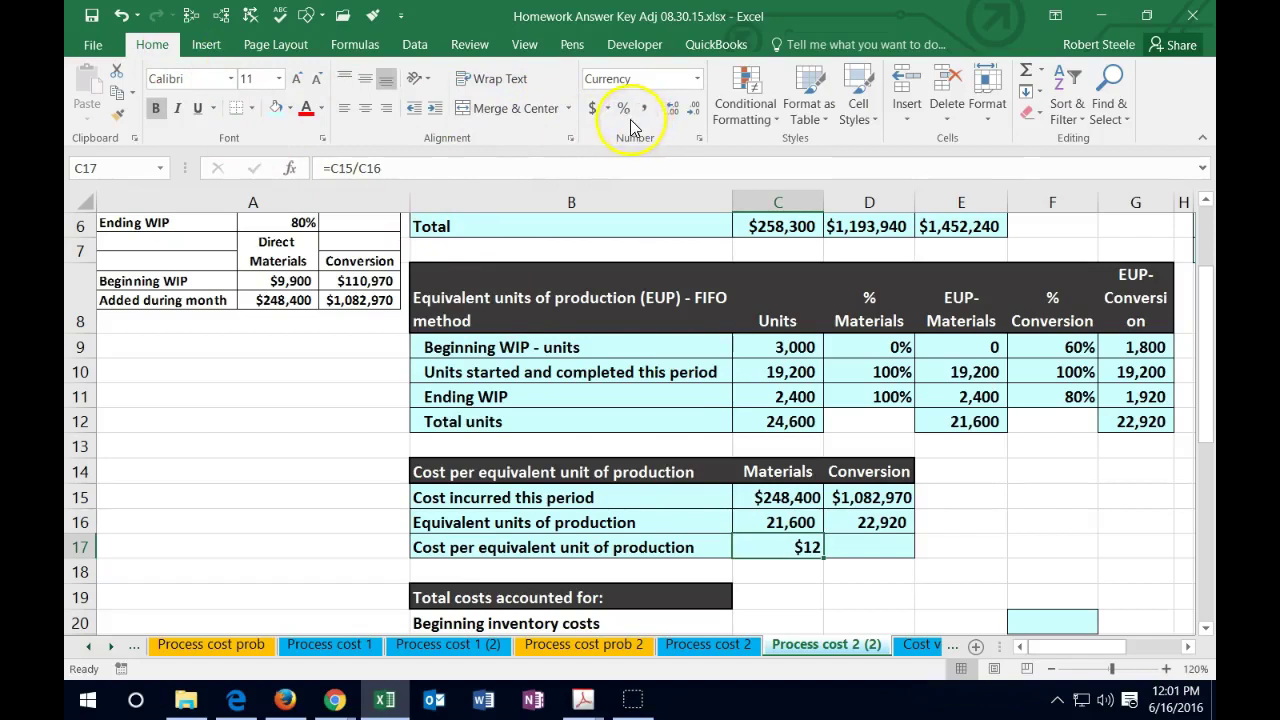
pyautogui.tripleClick(672, 108)
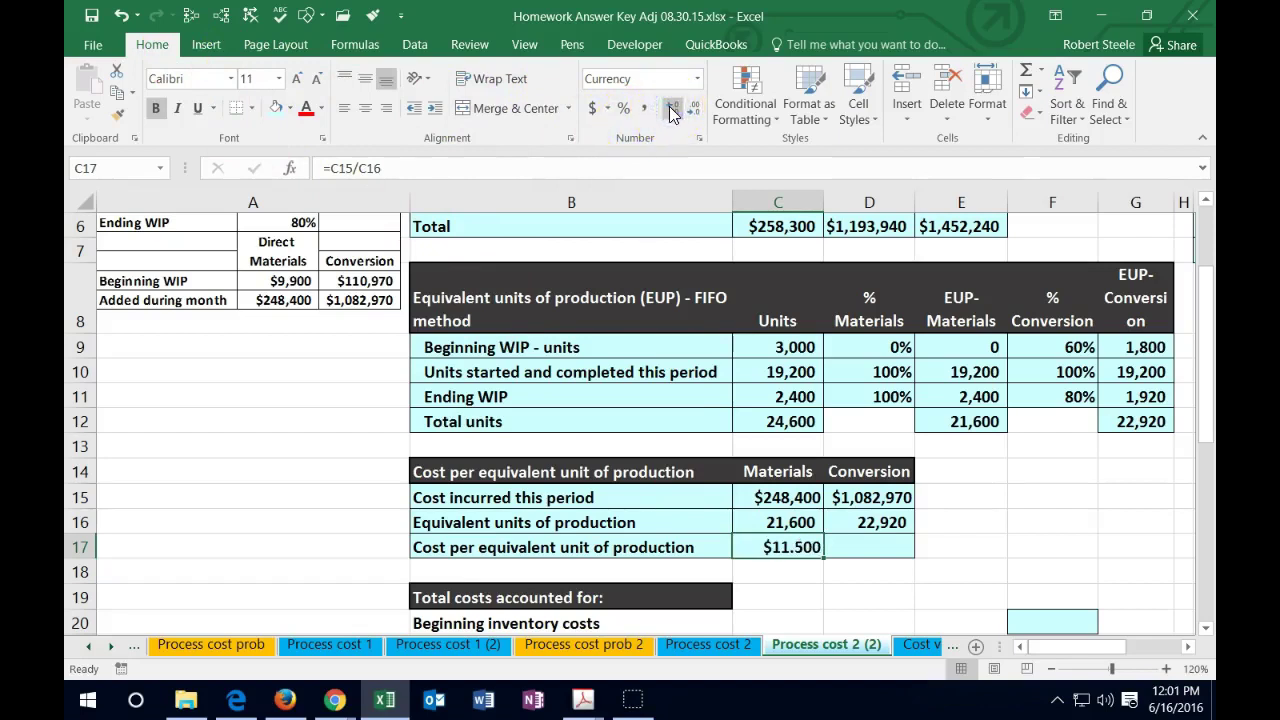
pyautogui.click(692, 110)
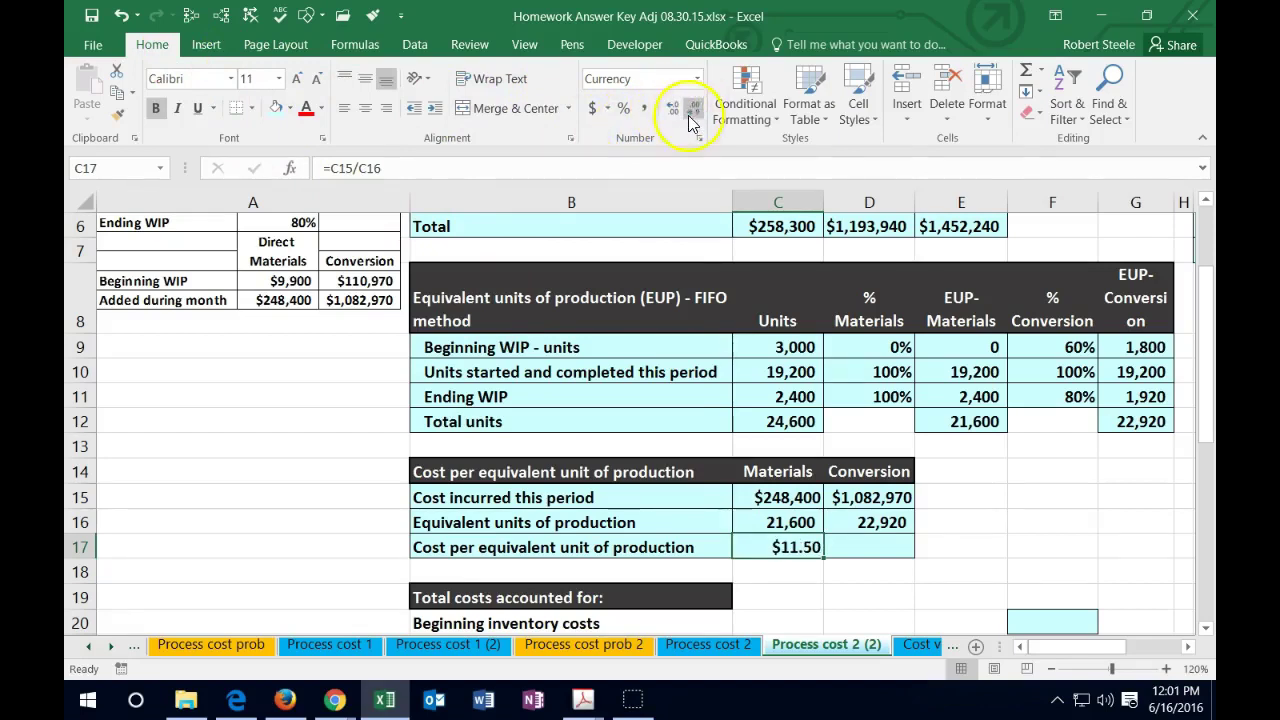
# - Enter =D15/D16 in D17 and adjust decimals so conversion cost per EUP shows $47.25
pyautogui.click(872, 548)
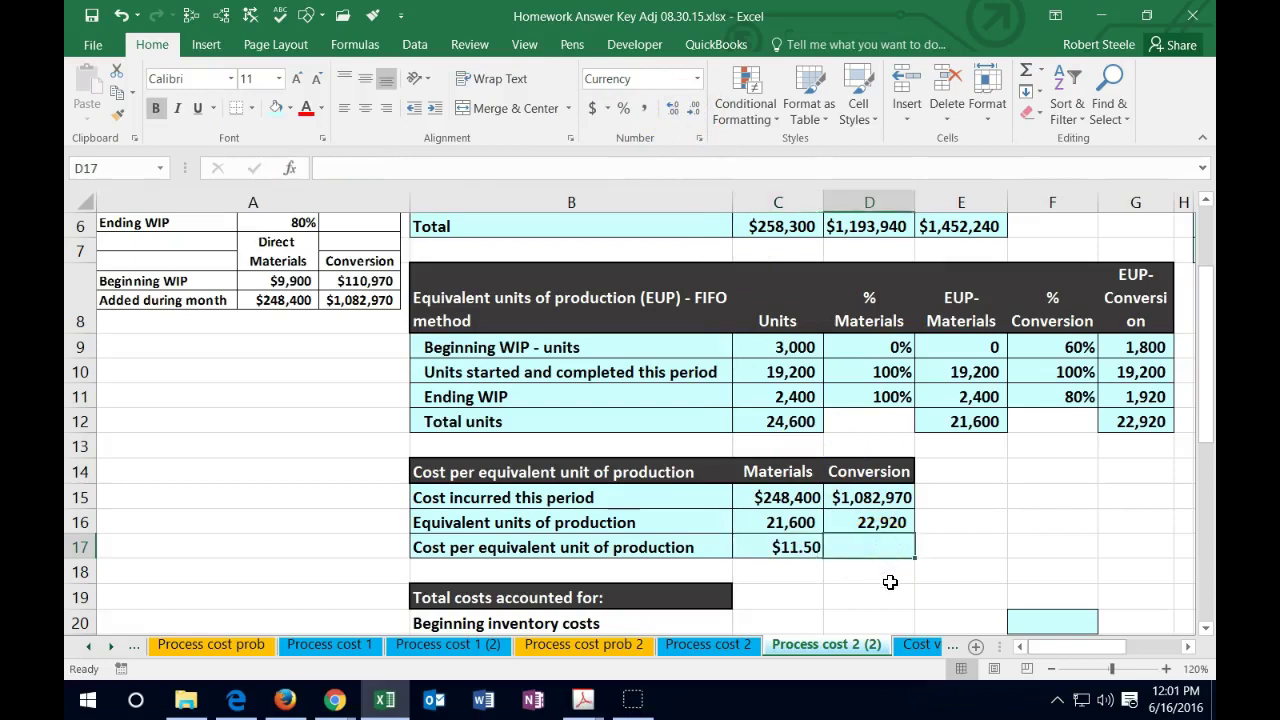
pyautogui.write('=')
pyautogui.click(875, 497)
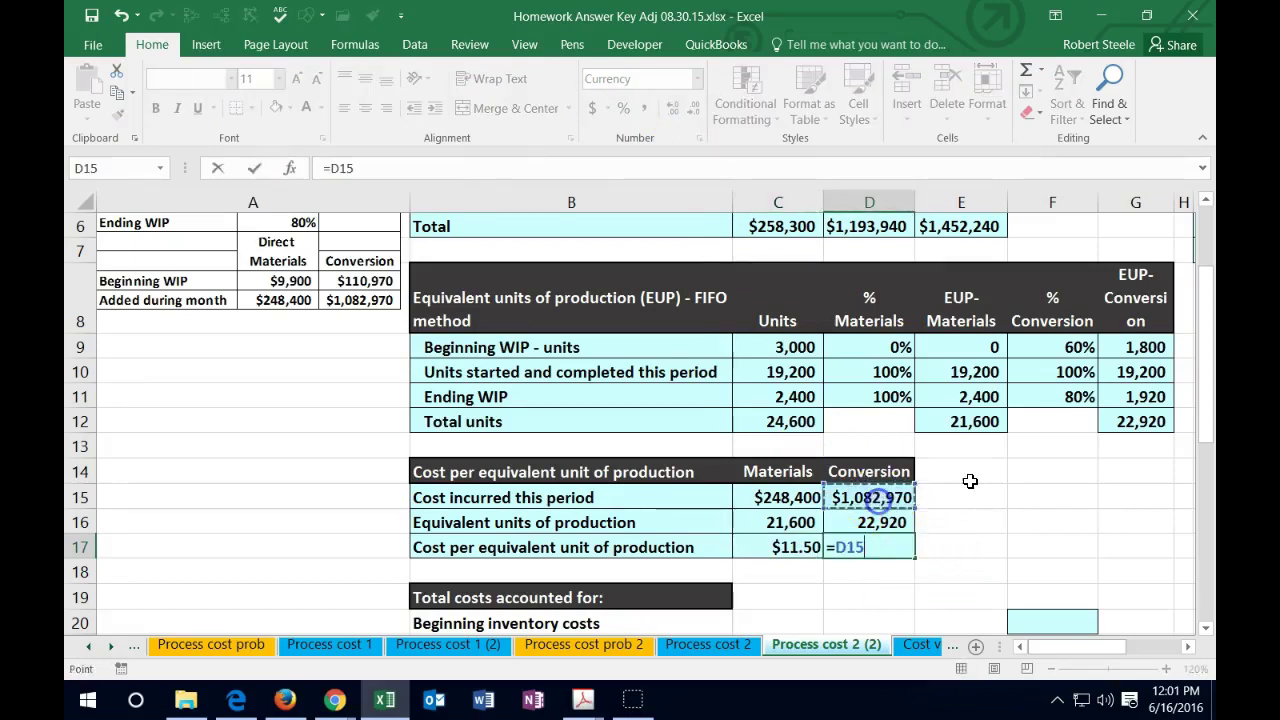
pyautogui.write('/')
pyautogui.click(892, 518)
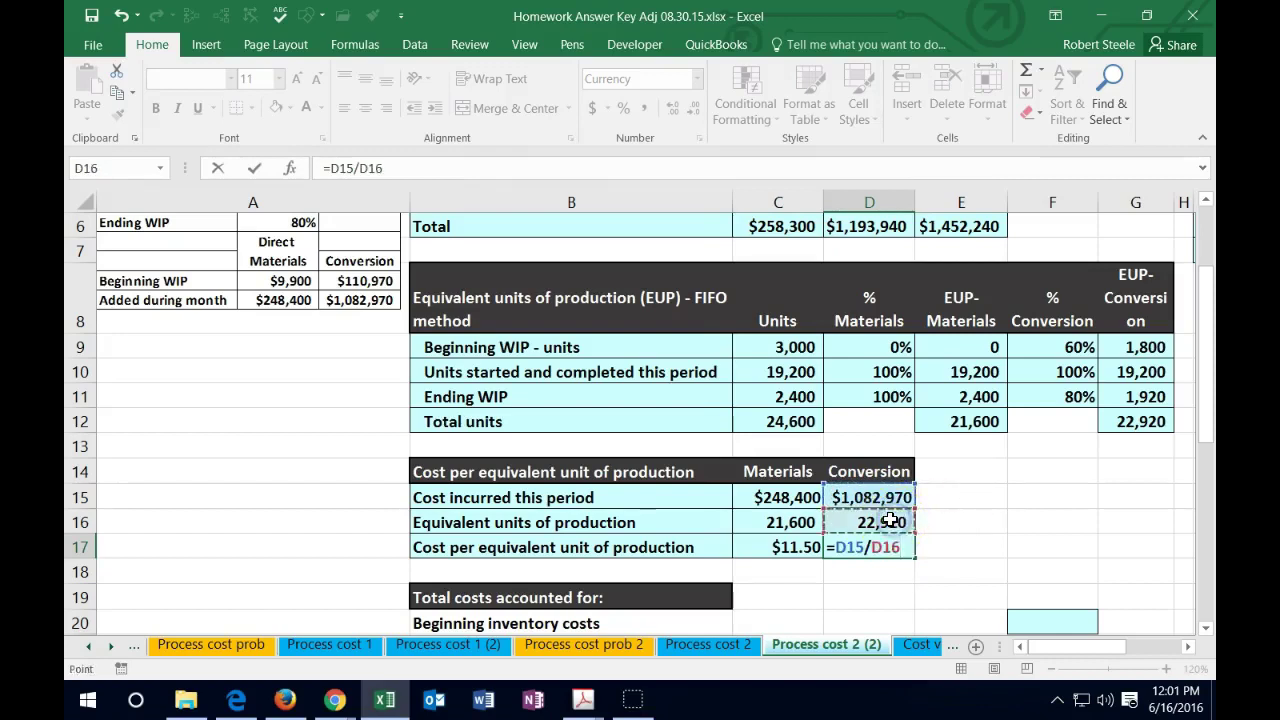
pyautogui.hotkey('ctrl', 'Return')
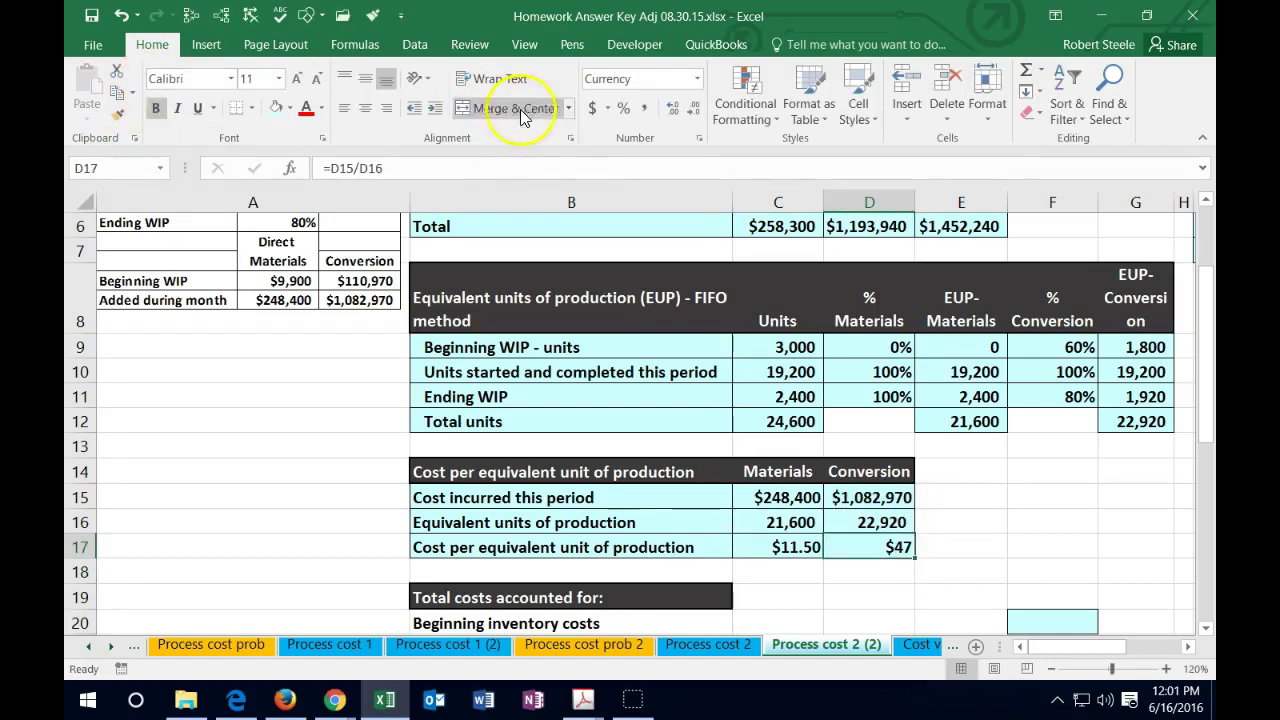
pyautogui.click(671, 112)
pyautogui.click(671, 112)
pyautogui.click(671, 112)
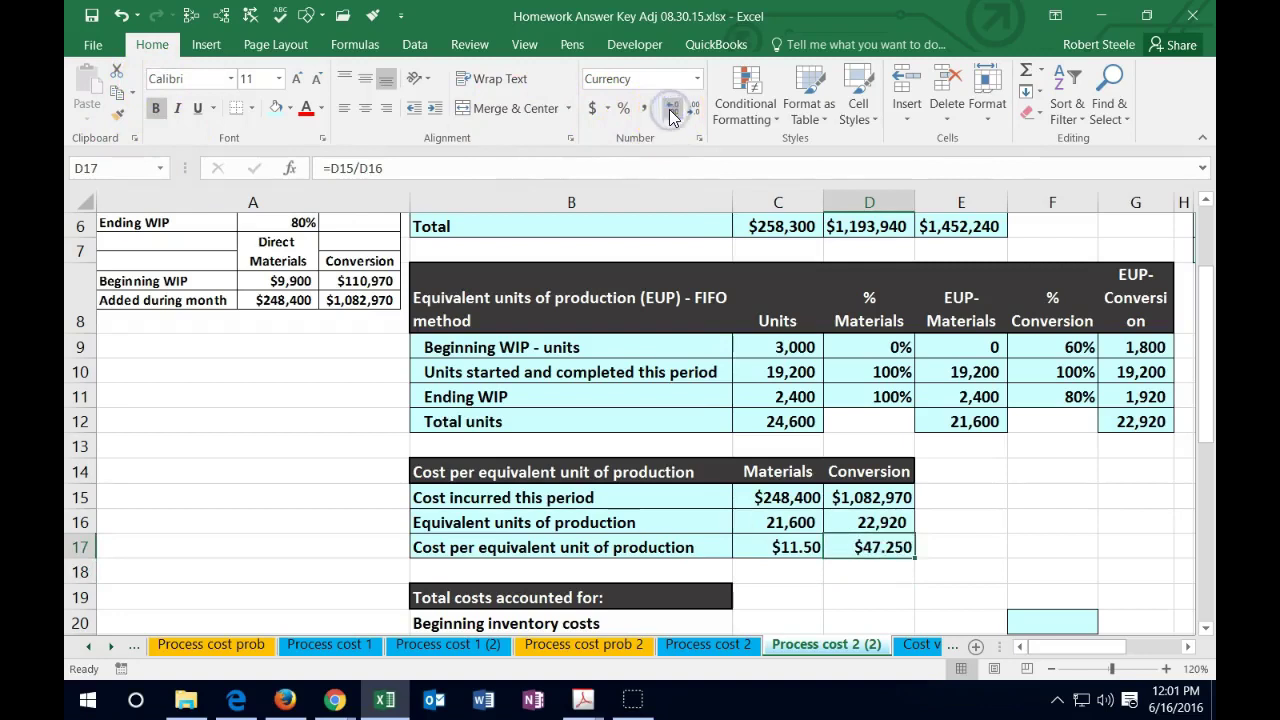
pyautogui.click(692, 108)
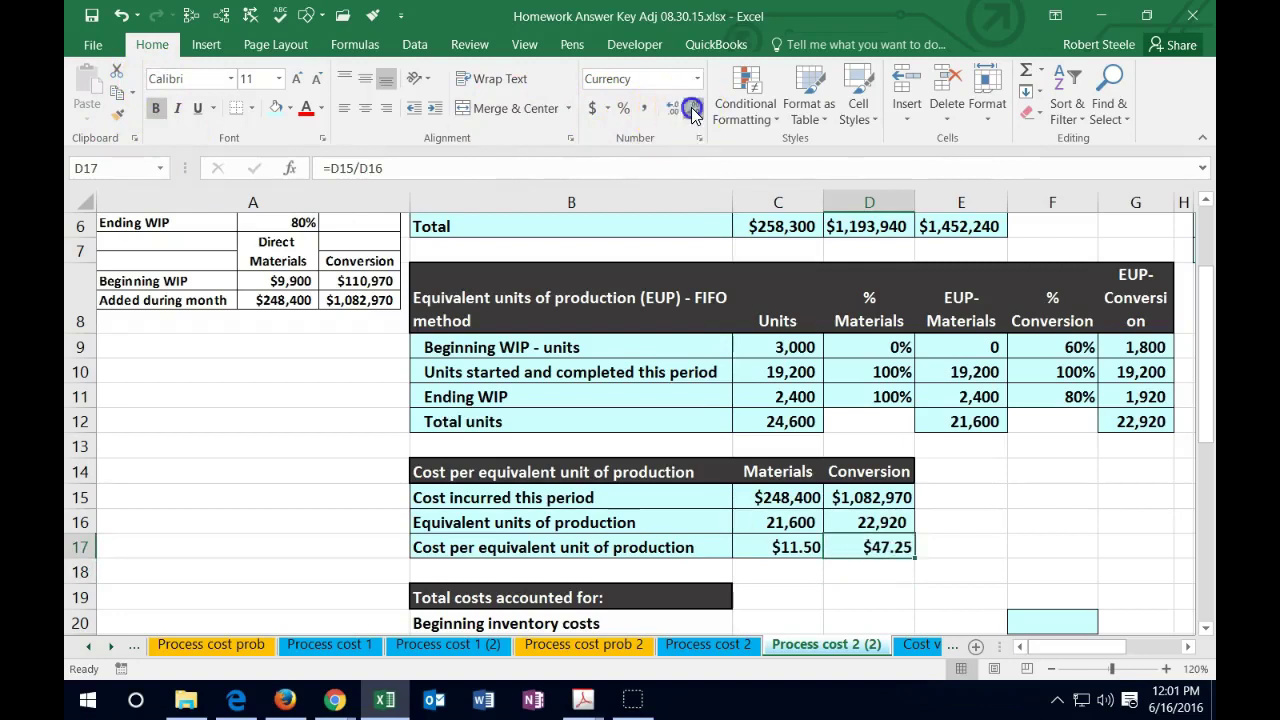
pyautogui.click(961, 550)
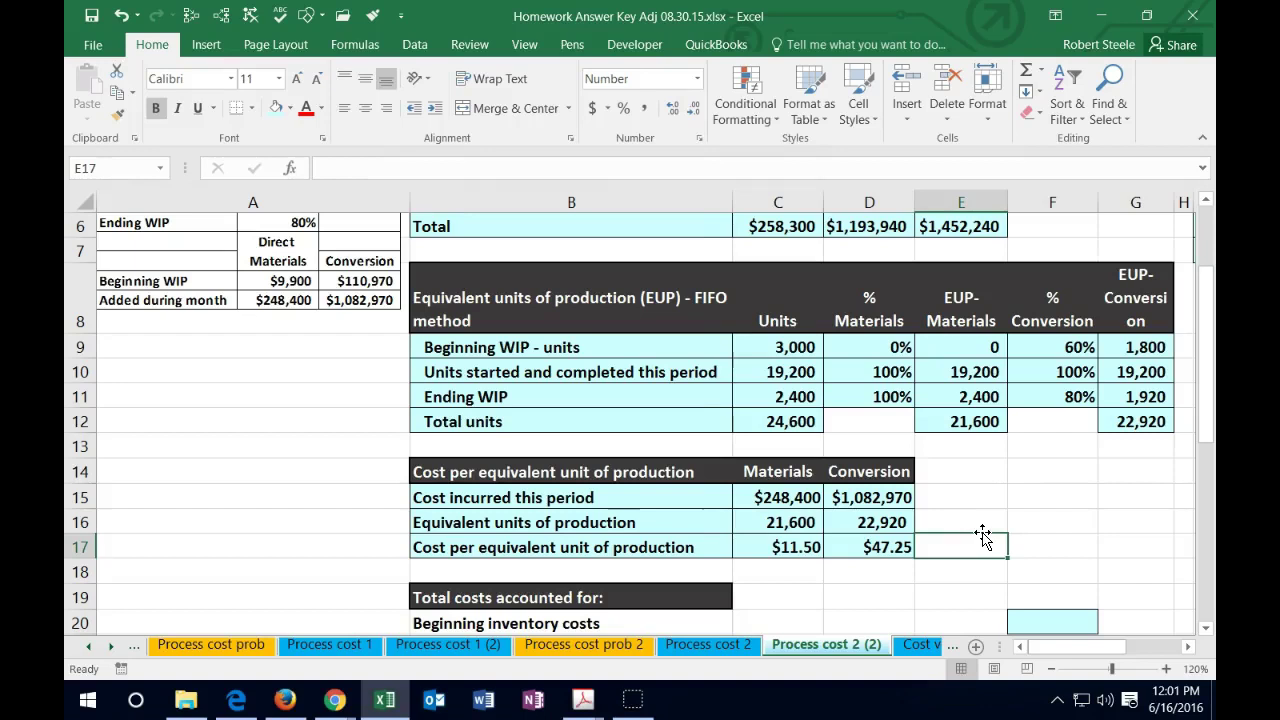
# - Scroll down to the Total costs accounted for section and select beginning inventory costs cell F20
pyautogui.scroll(-1, 975, 533)
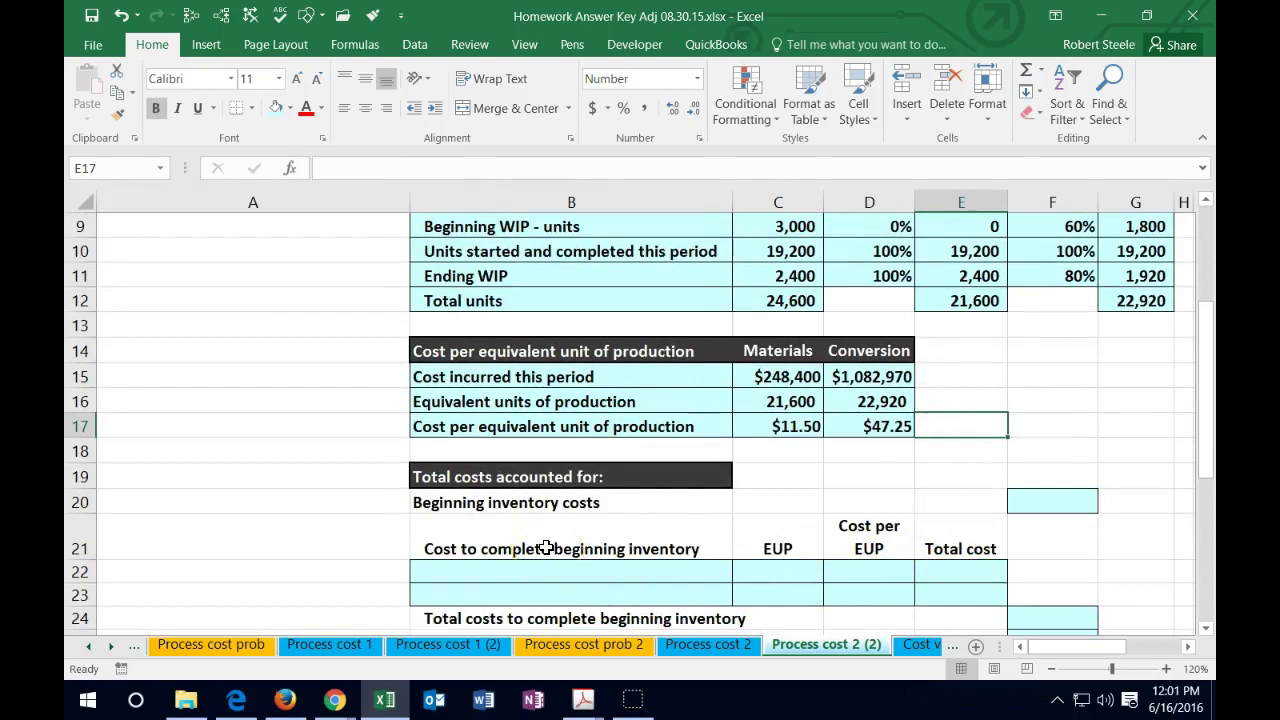
pyautogui.scroll(-2, 546, 548)
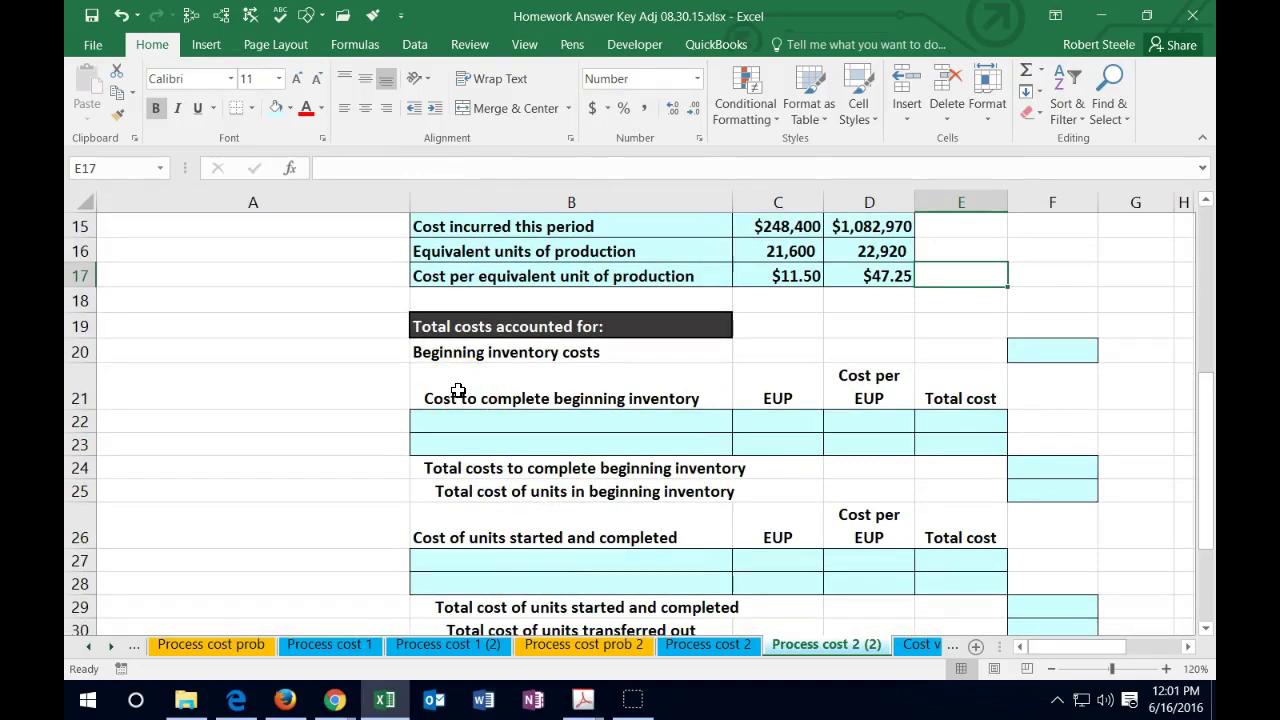
pyautogui.scroll(5, 458, 390)
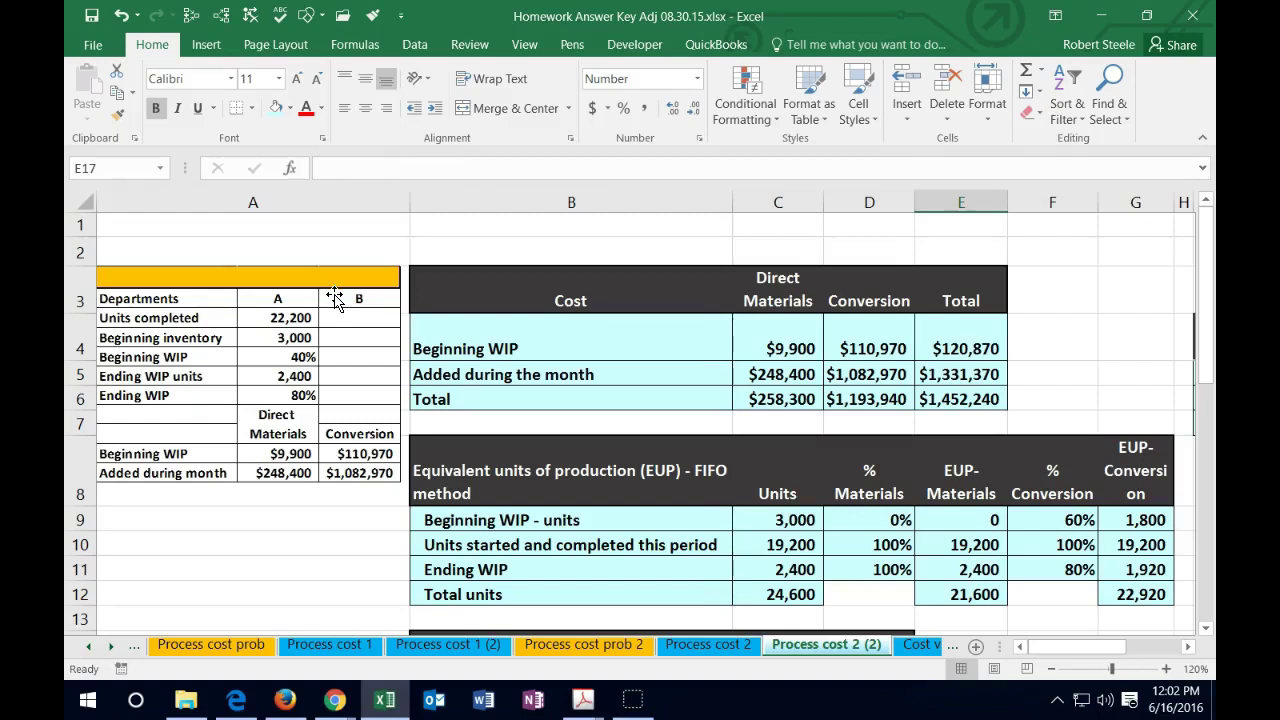
pyautogui.scroll(-5, 580, 374)
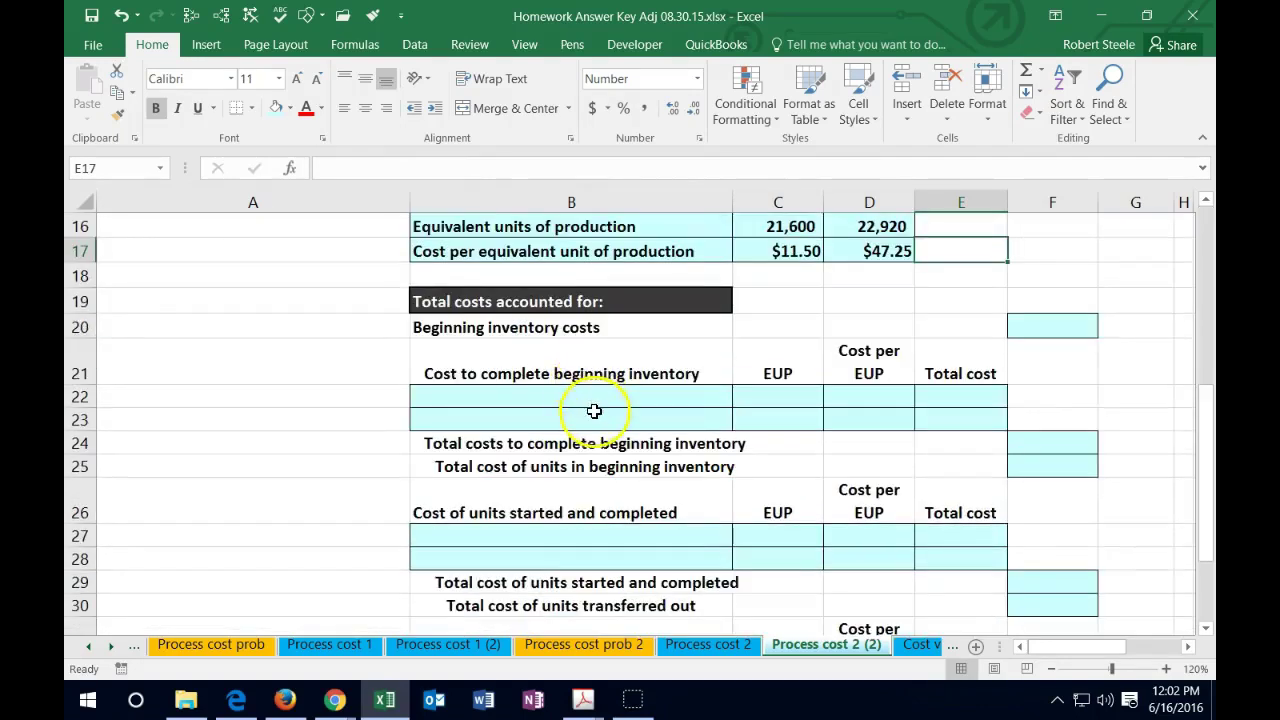
pyautogui.click(558, 396)
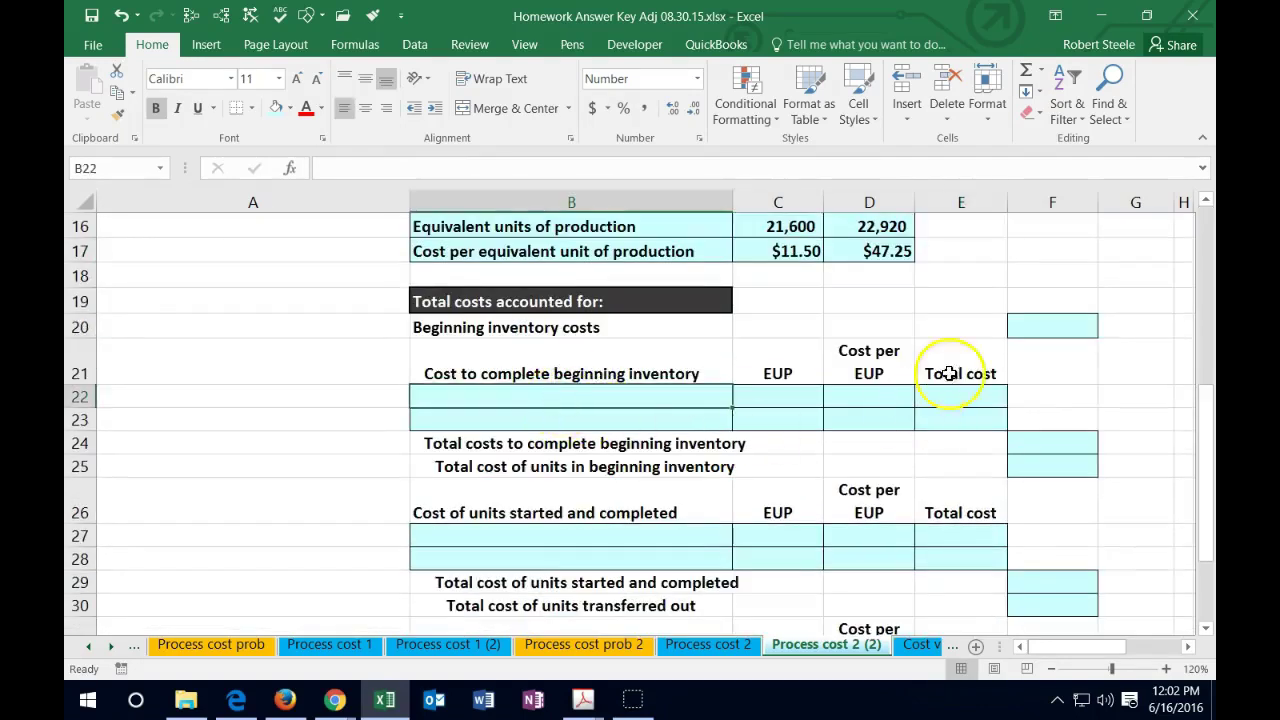
pyautogui.click(1020, 328)
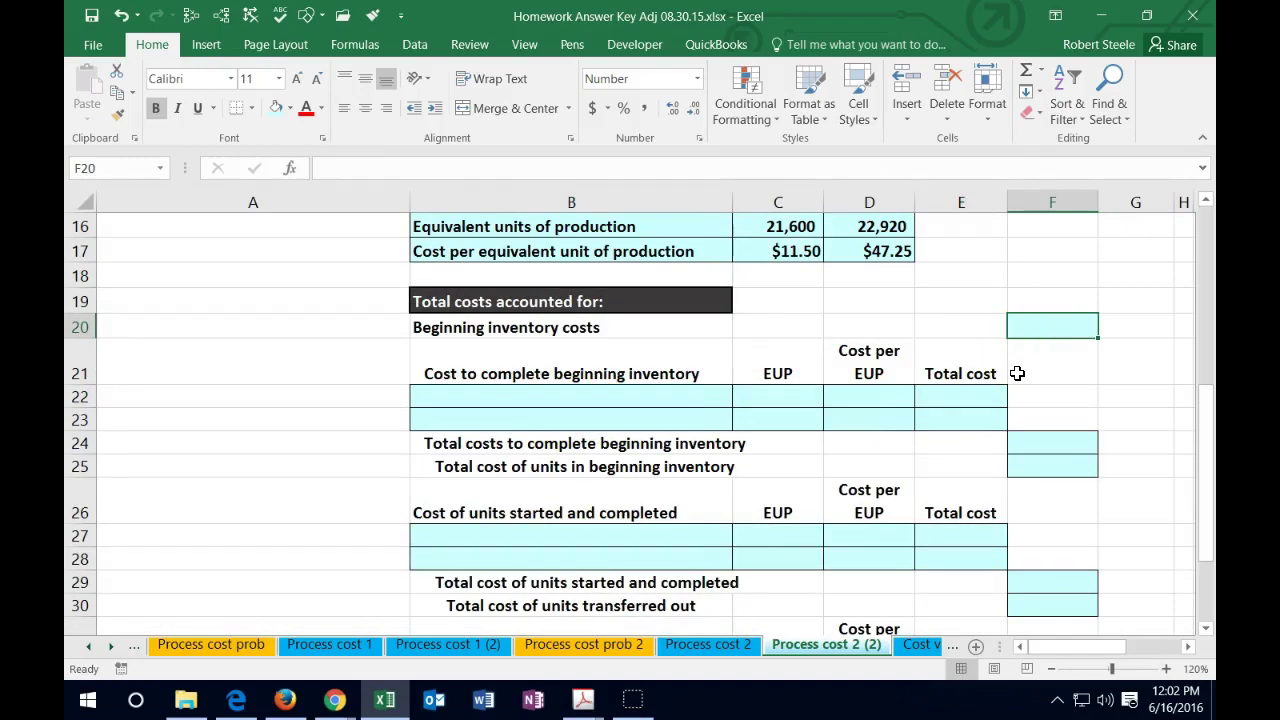
# - Enter =E4 in F20 so beginning inventory costs show 120,870, then check the Conversion label in B23
pyautogui.write('=')
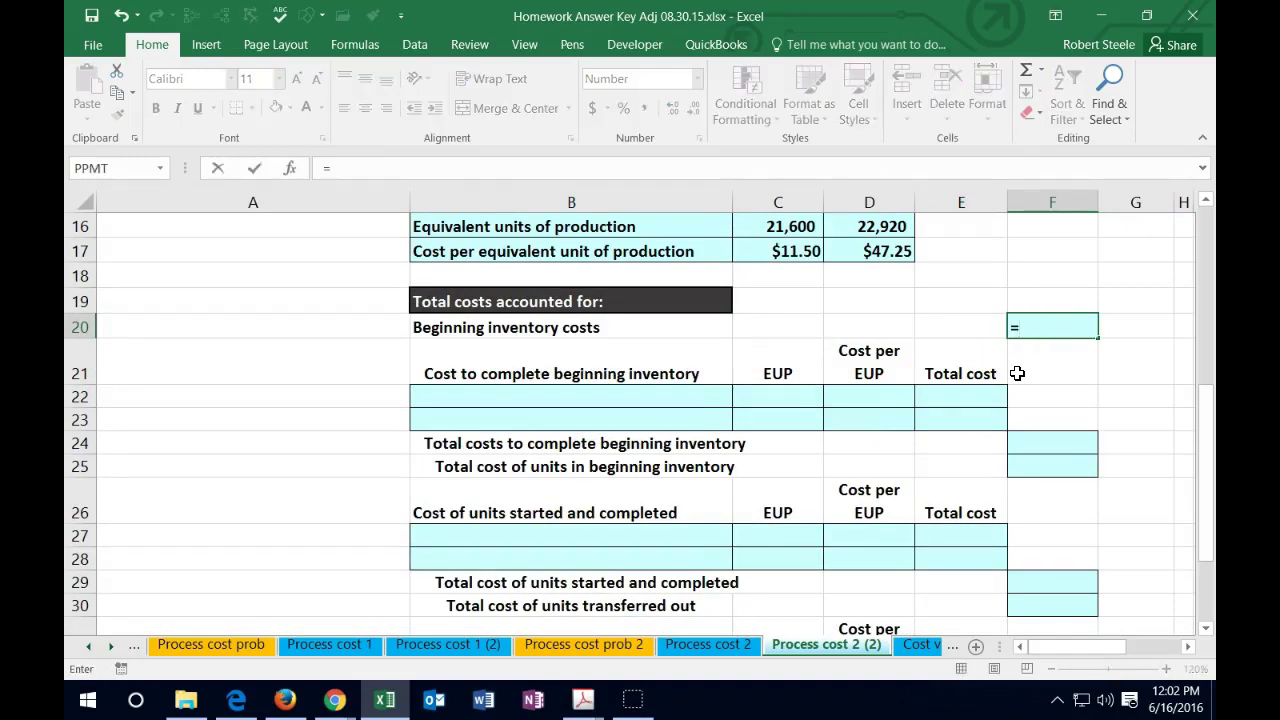
pyautogui.scroll(5, 1017, 373)
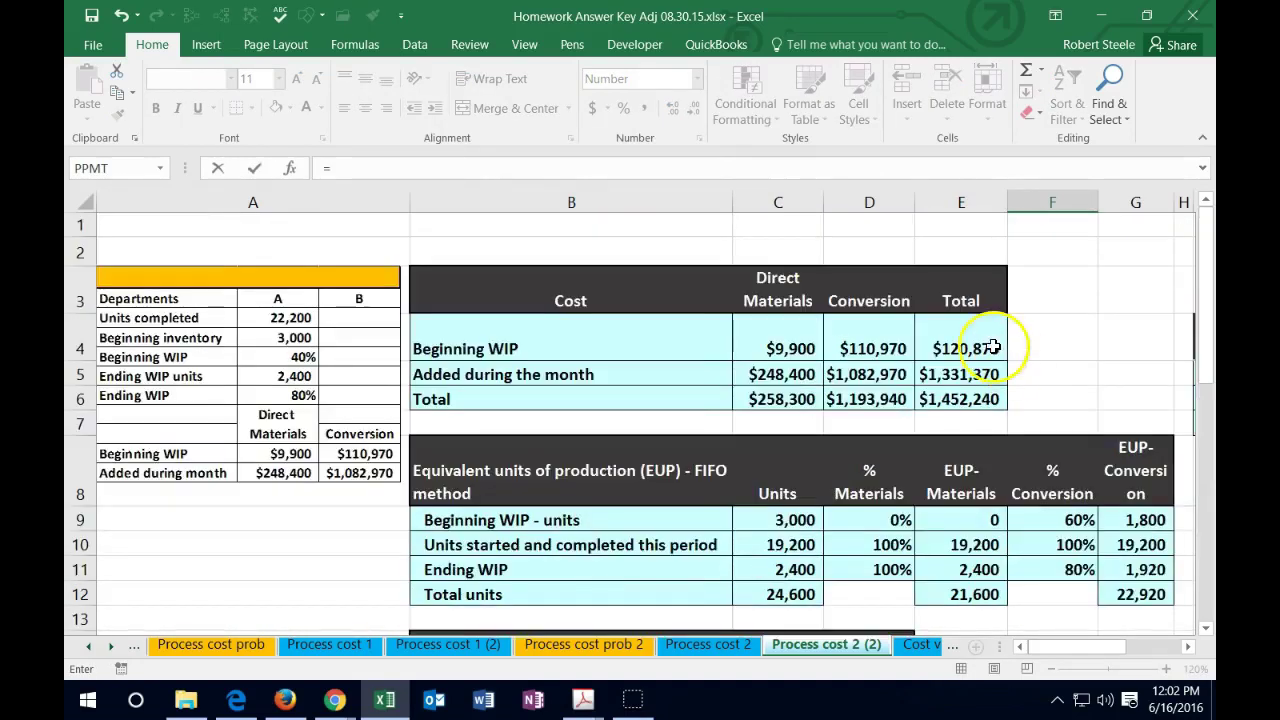
pyautogui.click(988, 346)
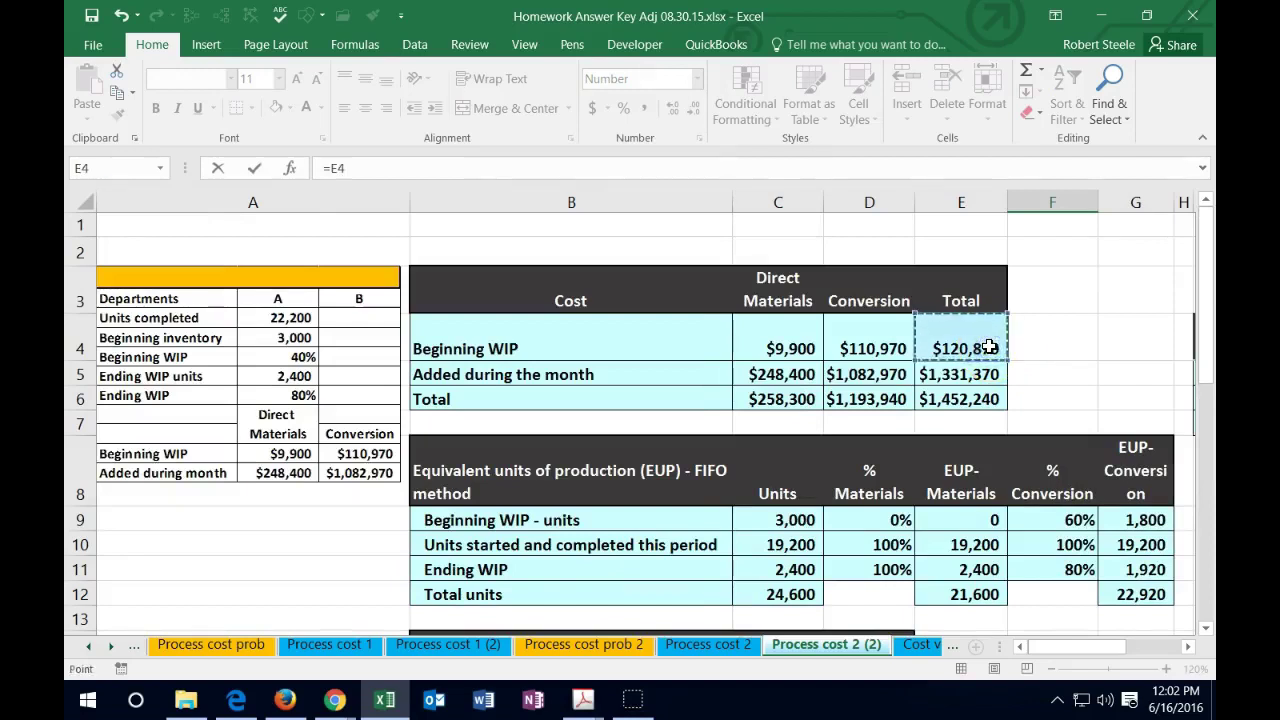
pyautogui.press('Return')
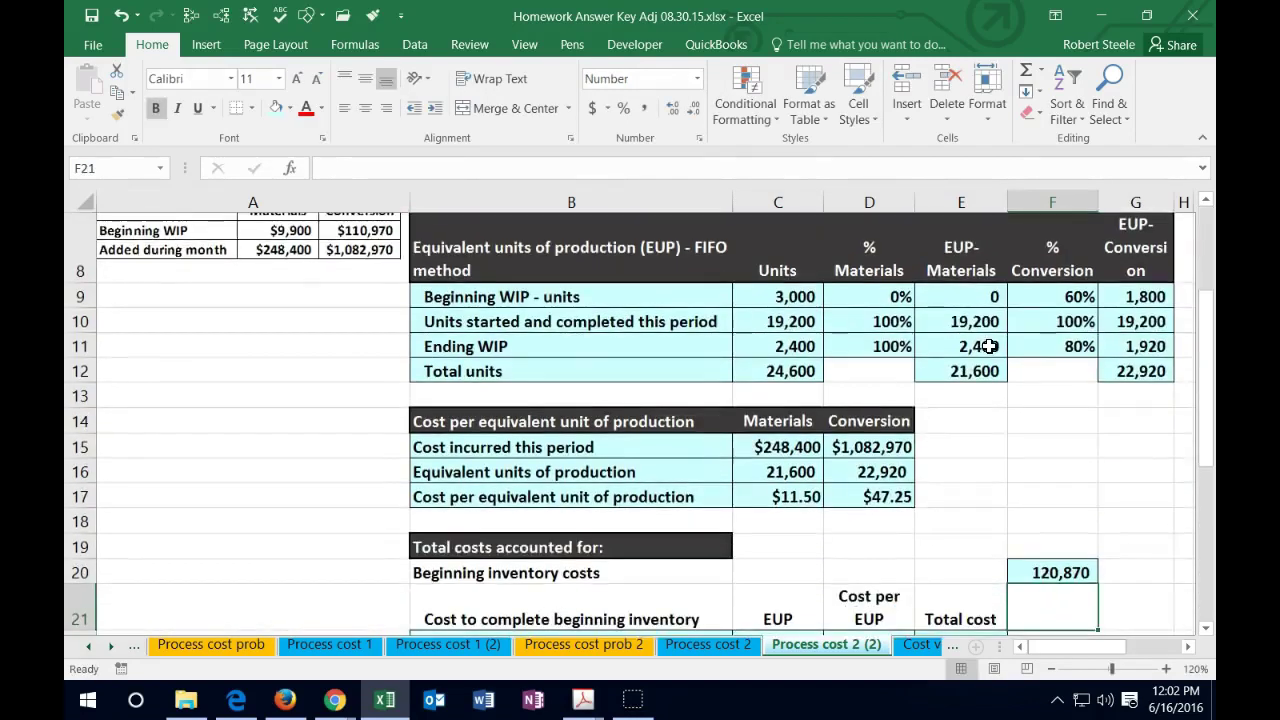
pyautogui.scroll(-2, 903, 343)
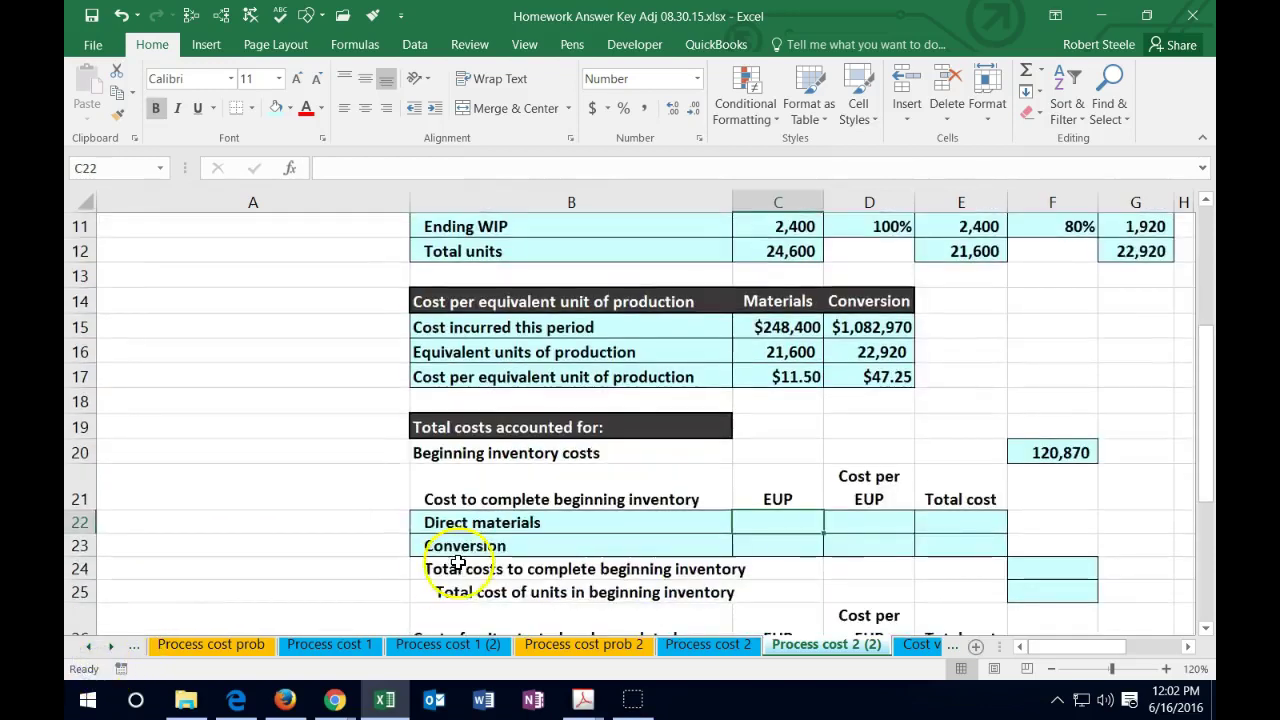
pyautogui.click(460, 546)
pyautogui.scroll(2, 450, 580)
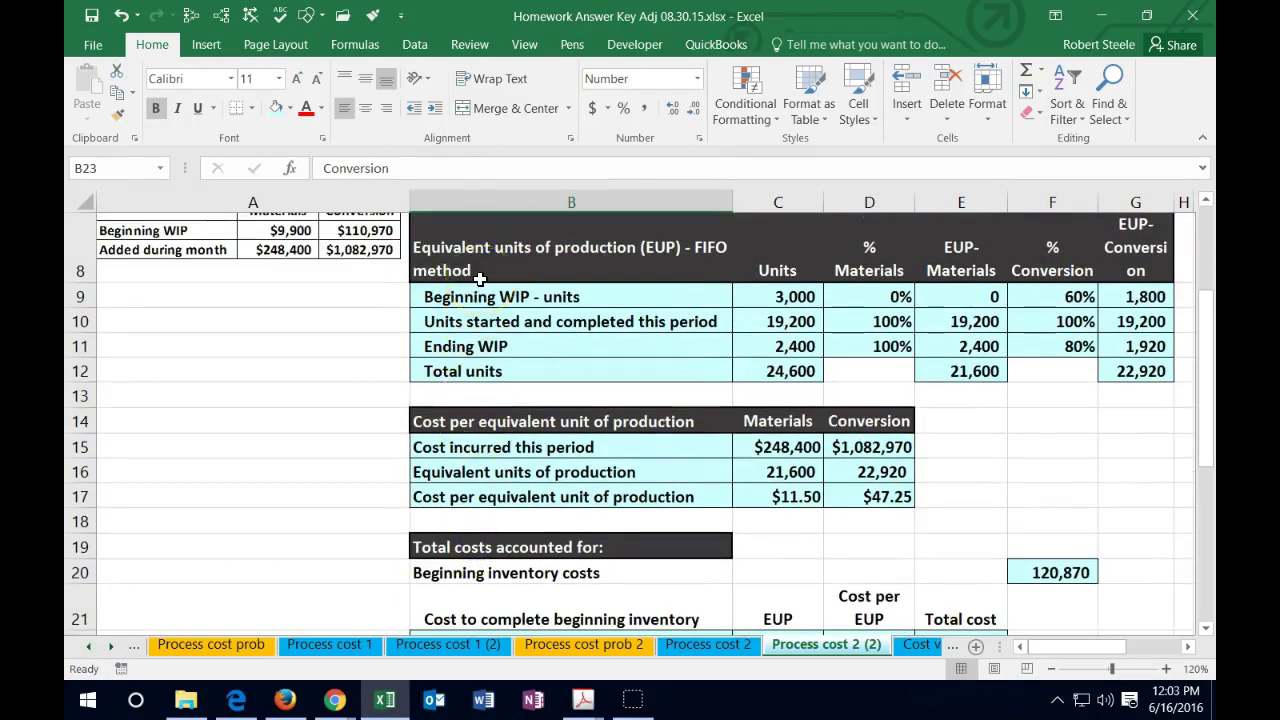
# - Enter =E9 in C22 so direct materials EUP to complete shows 0
pyautogui.scroll(-2, 363, 388)
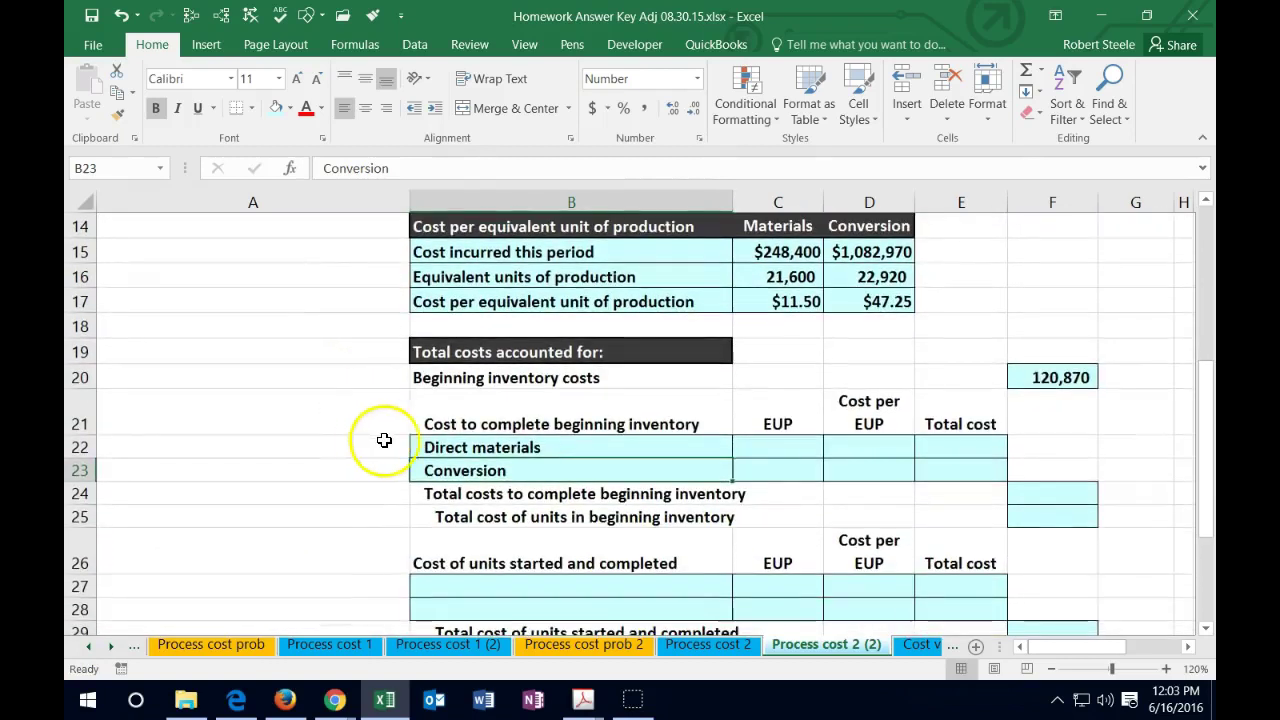
pyautogui.click(490, 448)
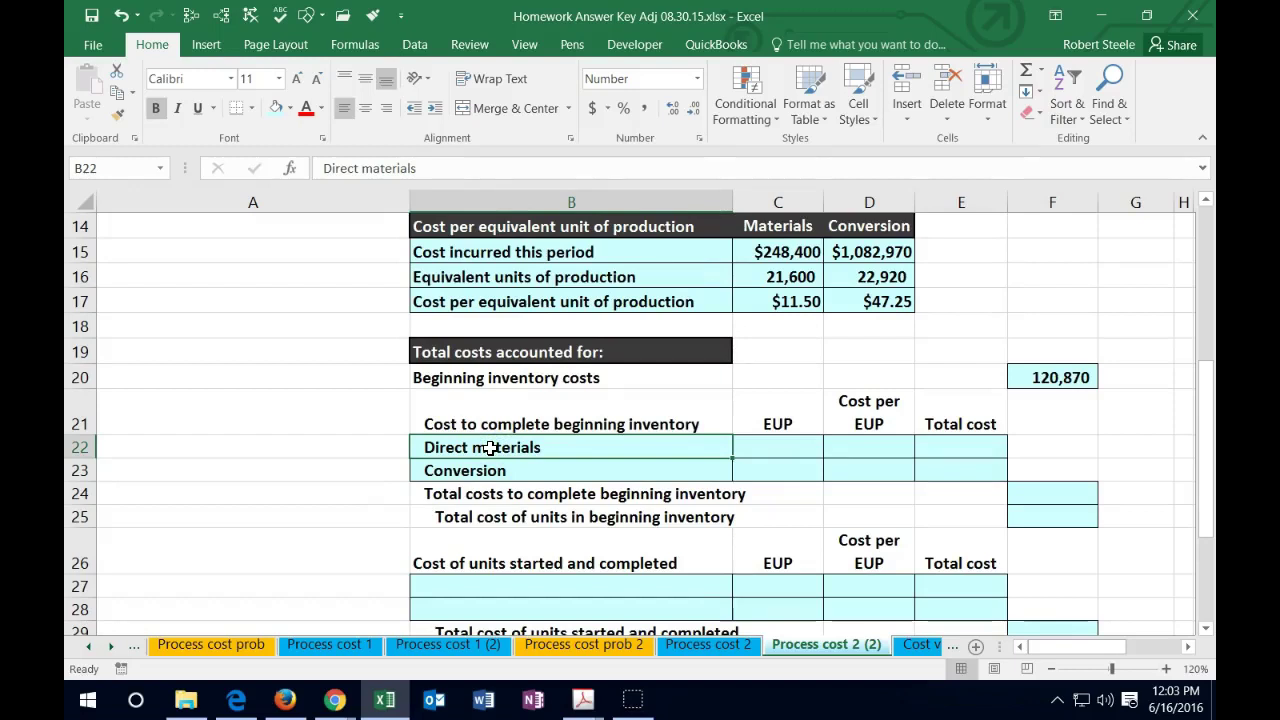
pyautogui.click(569, 446)
pyautogui.click(770, 442)
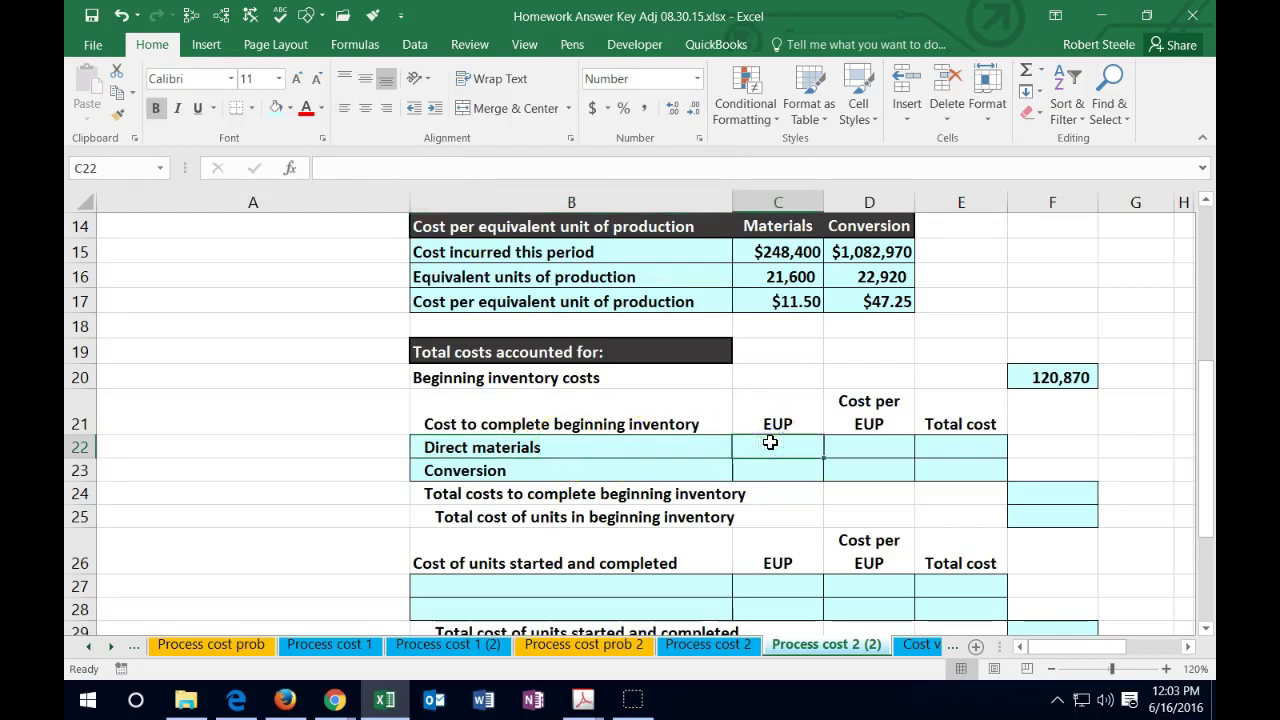
pyautogui.write('=')
pyautogui.scroll(3, 783, 477)
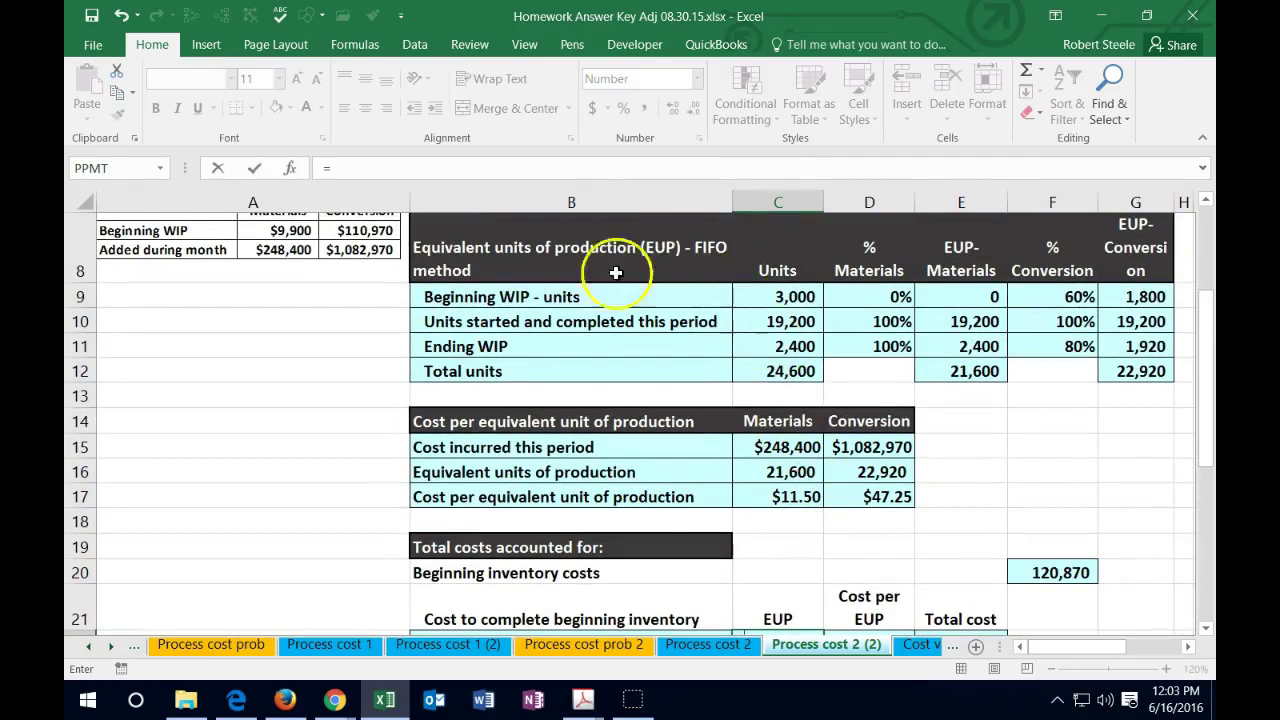
pyautogui.click(954, 290)
pyautogui.press('Return')
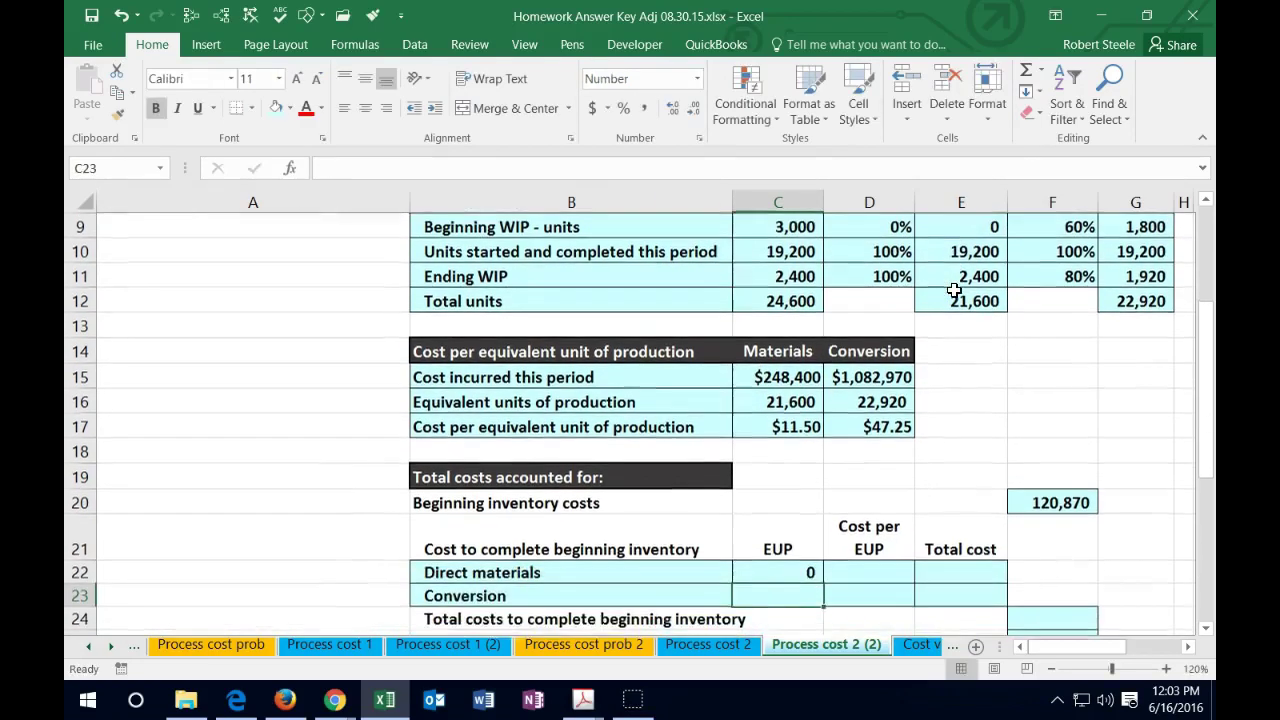
# - Set D22 to =C17 ($11.50) and E22 to =C22*D22, giving a 0 total cost
pyautogui.press('Right')
pyautogui.press('Up')
pyautogui.write('=')
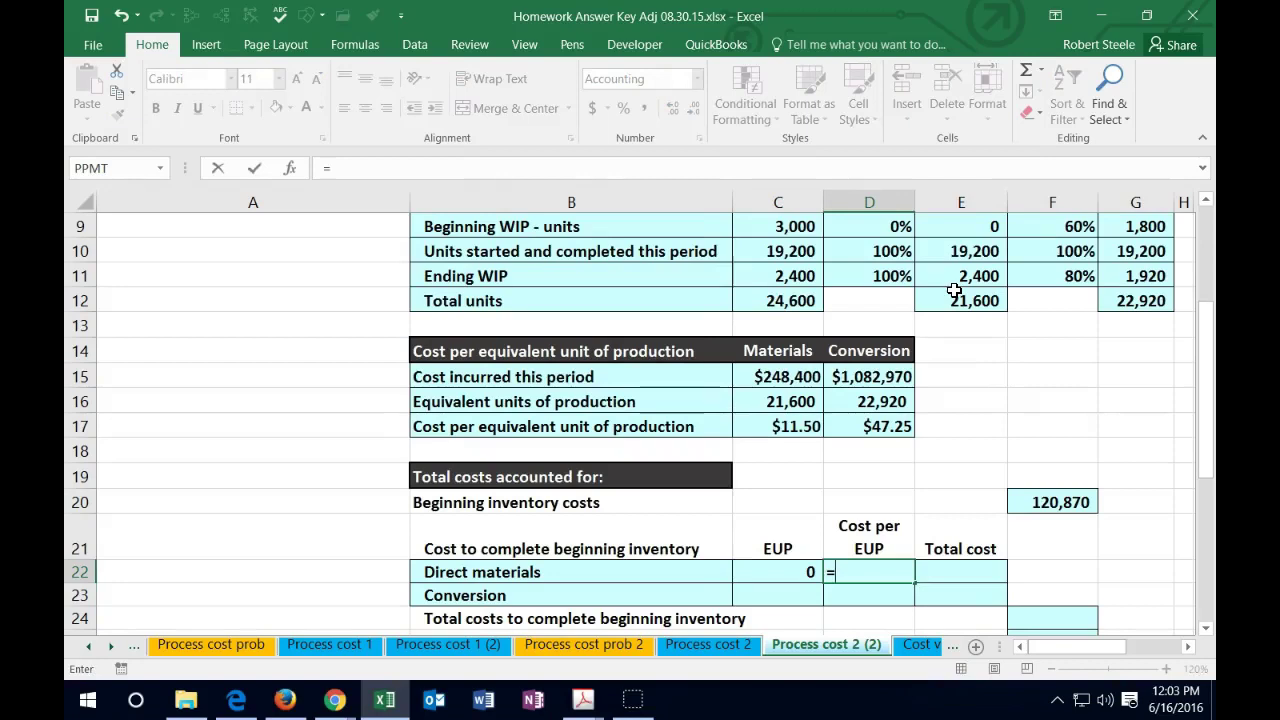
pyautogui.click(795, 426)
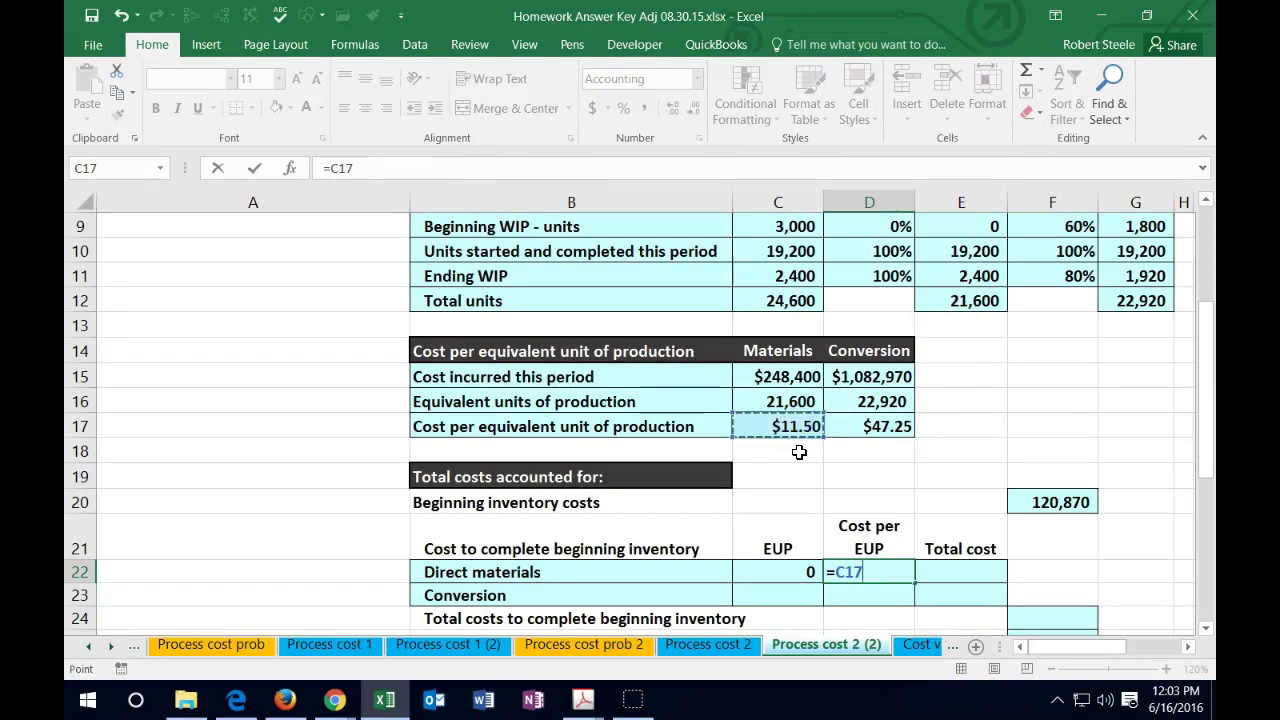
pyautogui.press('Tab')
pyautogui.write('=')
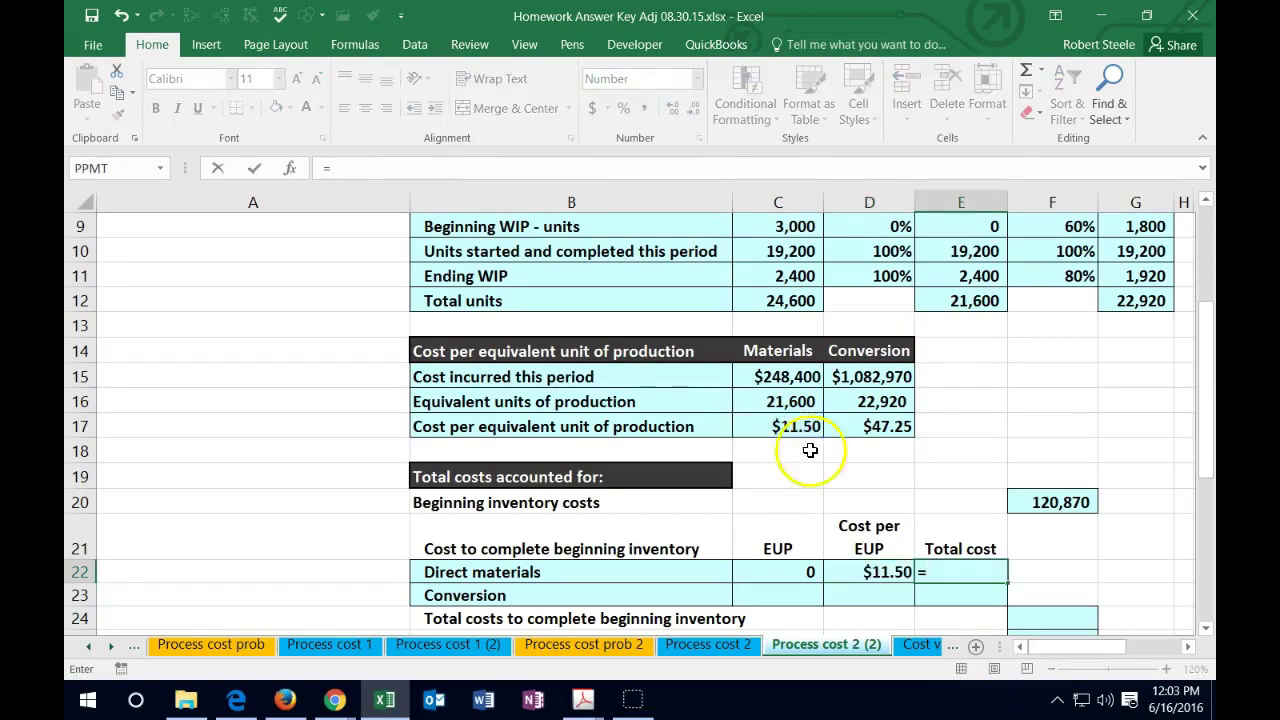
pyautogui.click(773, 567)
pyautogui.write('*')
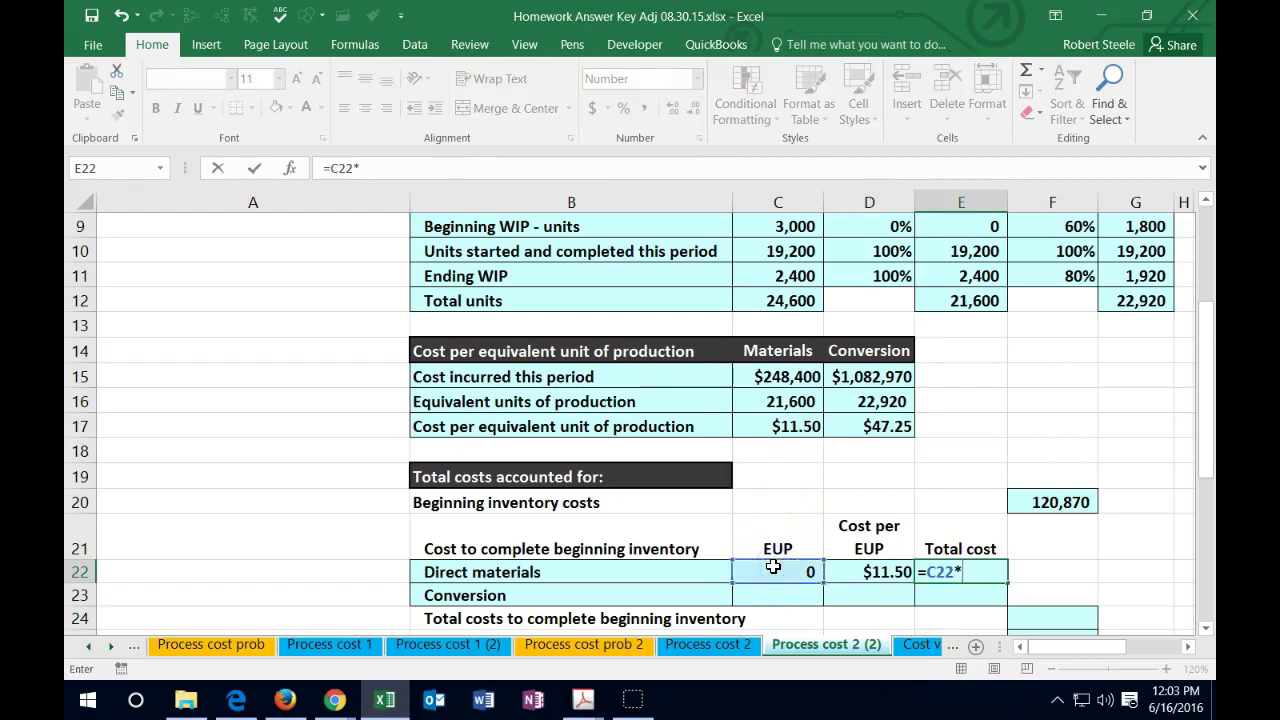
pyautogui.scroll(-1, 800, 555)
pyautogui.click(875, 497)
pyautogui.press('Return')
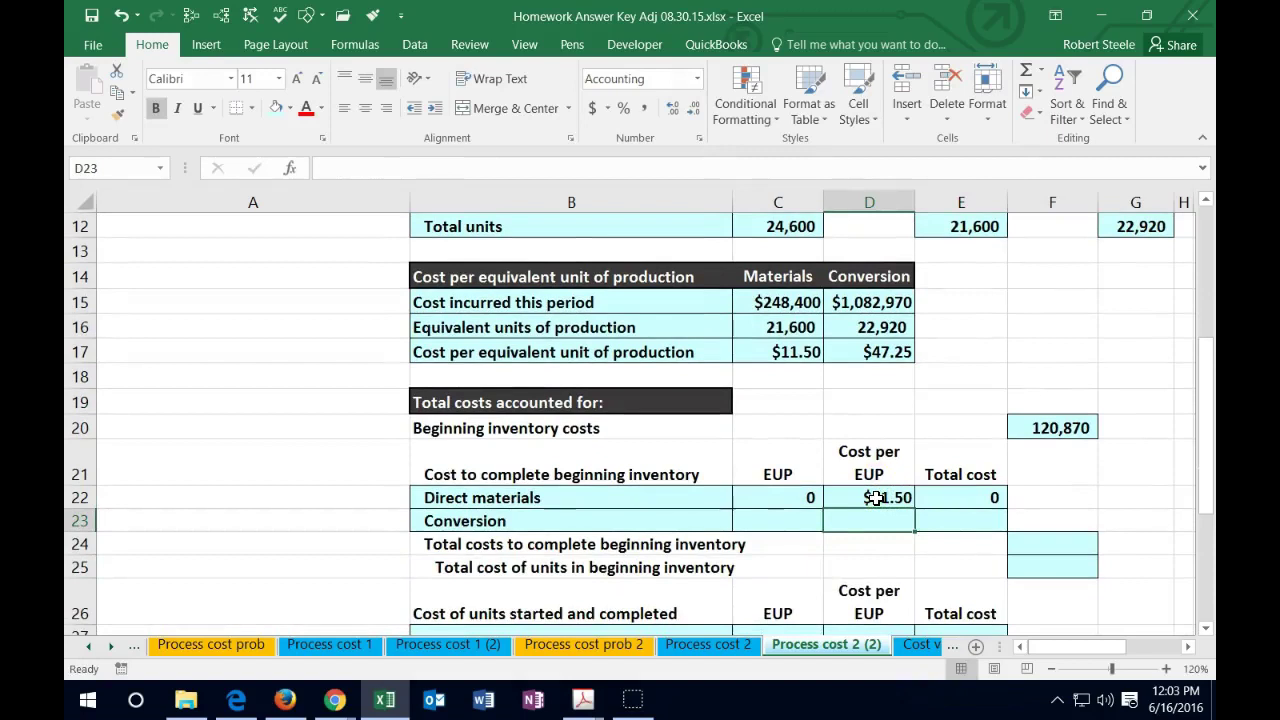
pyautogui.press('Left')
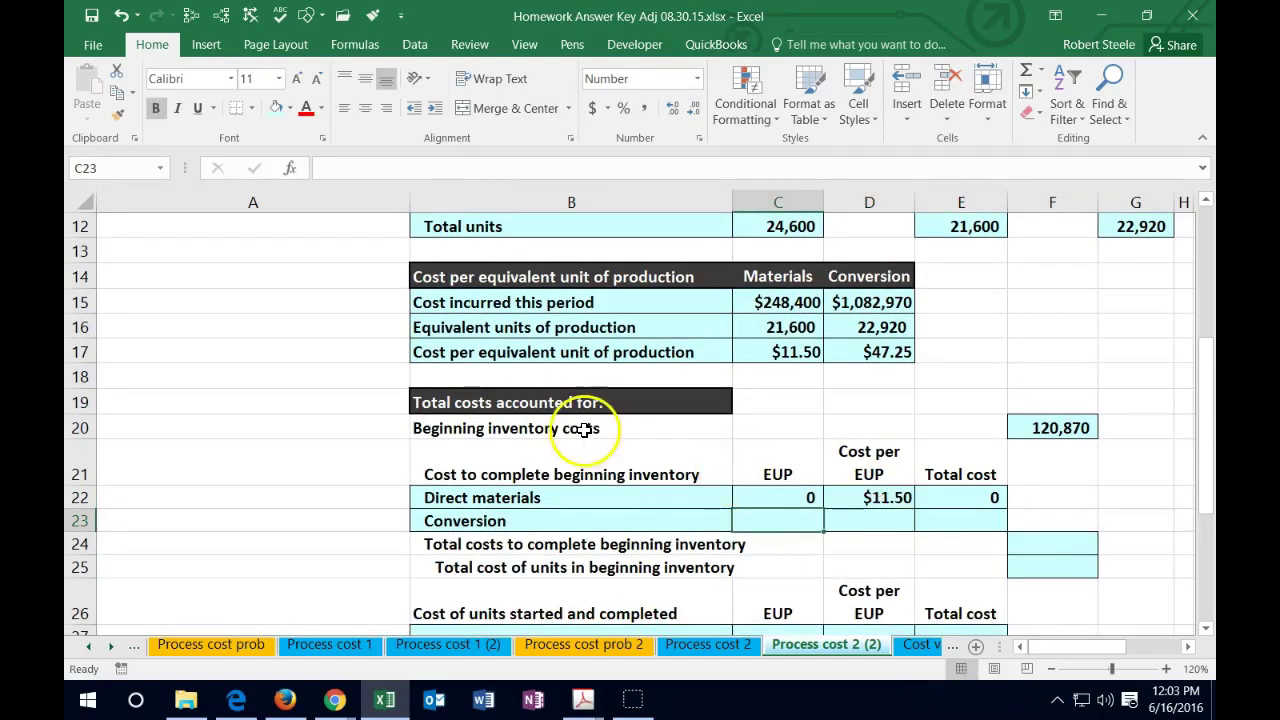
# - Enter =G9 in C23 (1,800 EUP) and =D17 in D23 ($47.25 per EUP)
pyautogui.write('=')
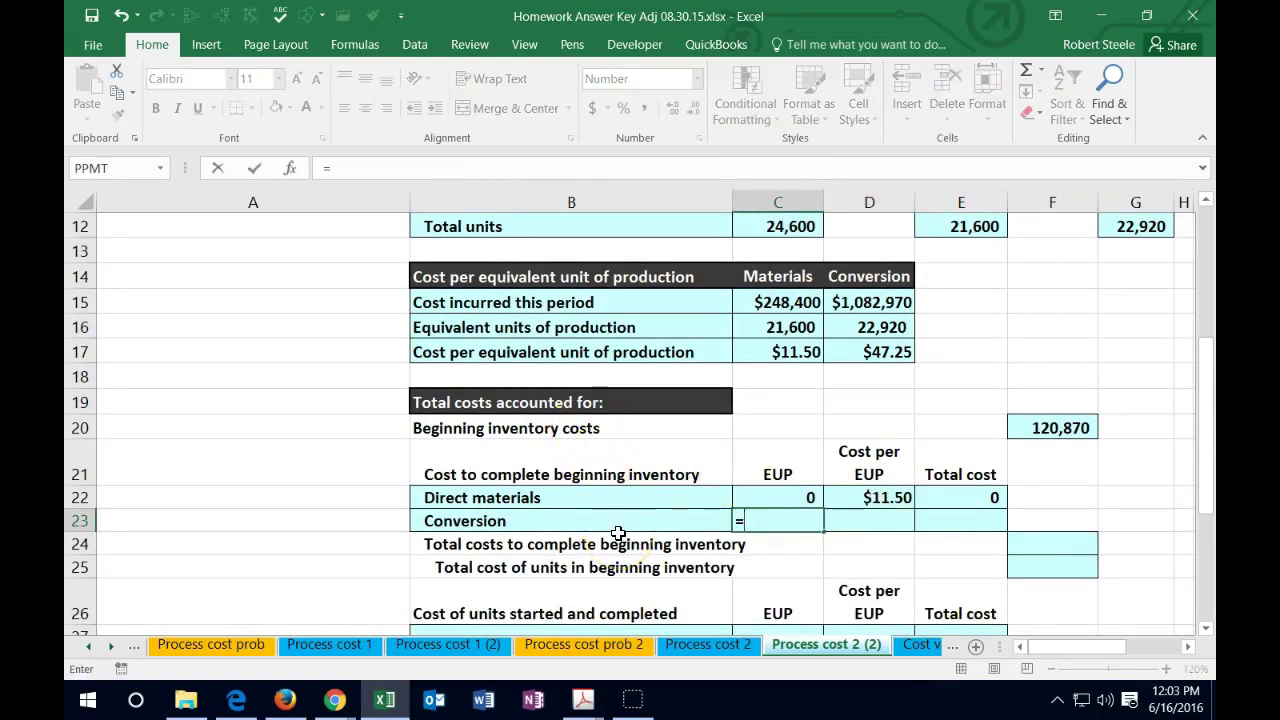
pyautogui.scroll(1, 727, 550)
pyautogui.scroll(1, 886, 466)
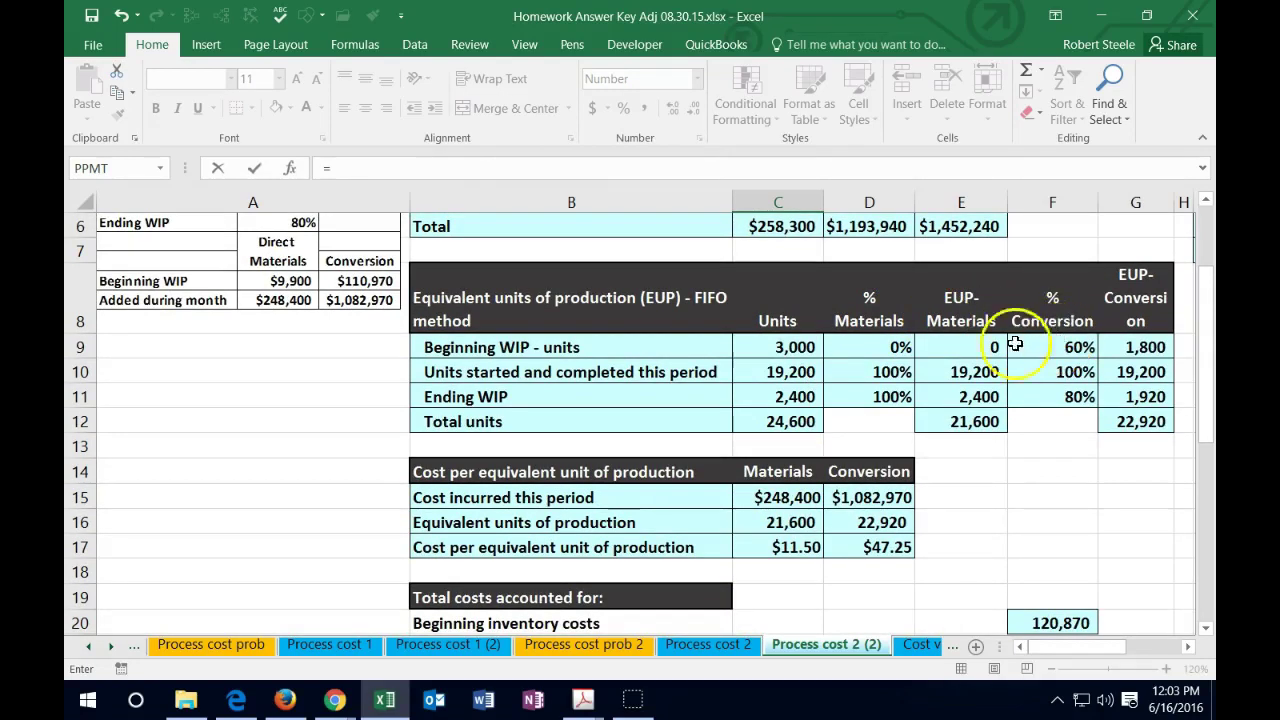
pyautogui.click(1153, 348)
pyautogui.press('Tab')
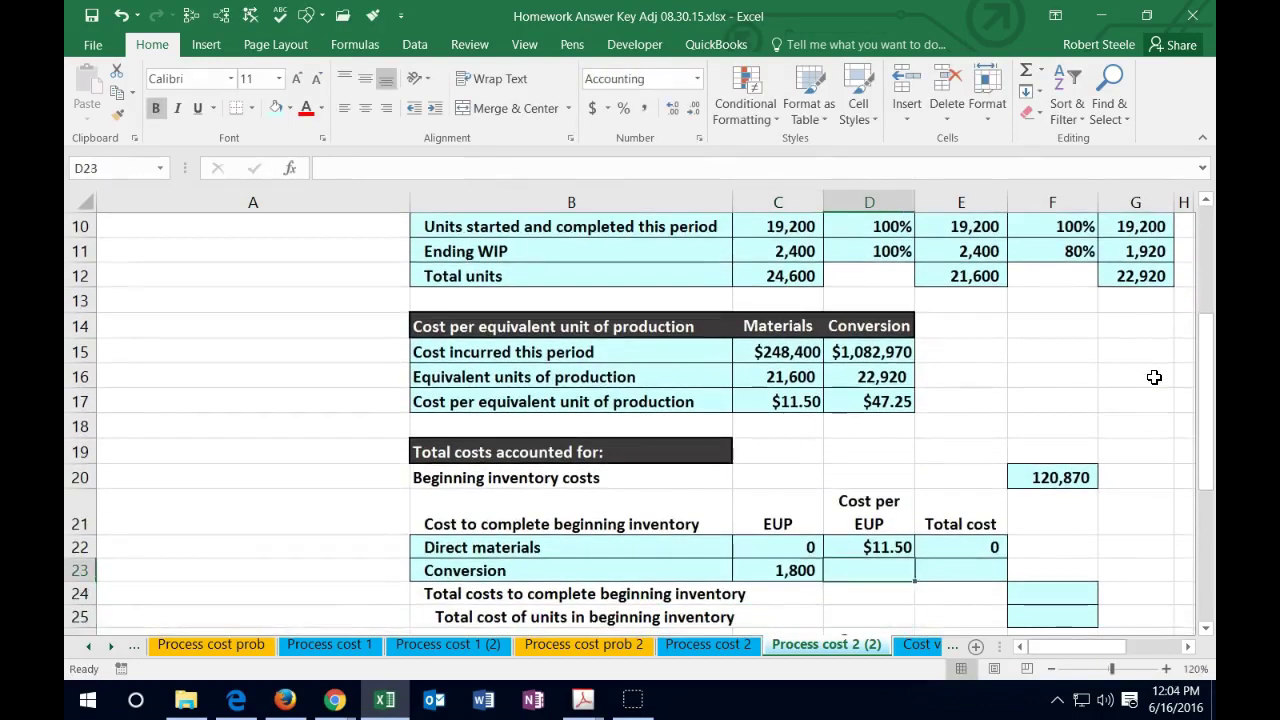
pyautogui.write('=')
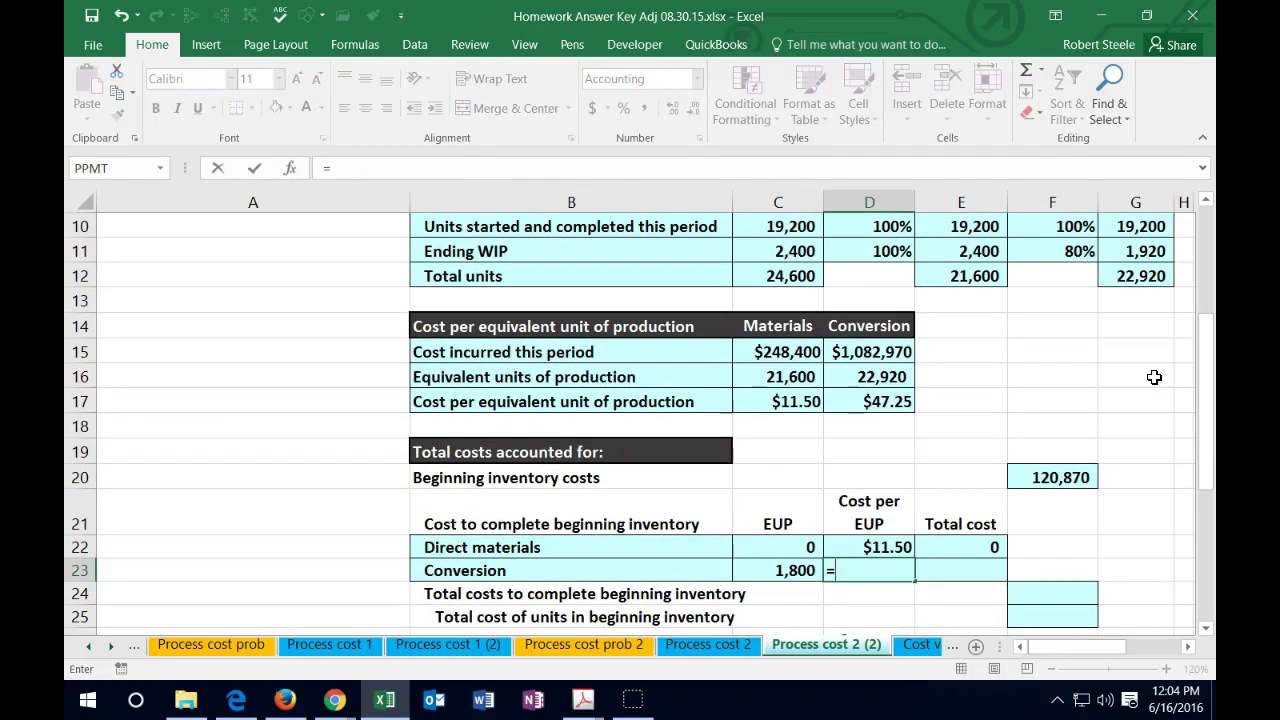
pyautogui.click(890, 400)
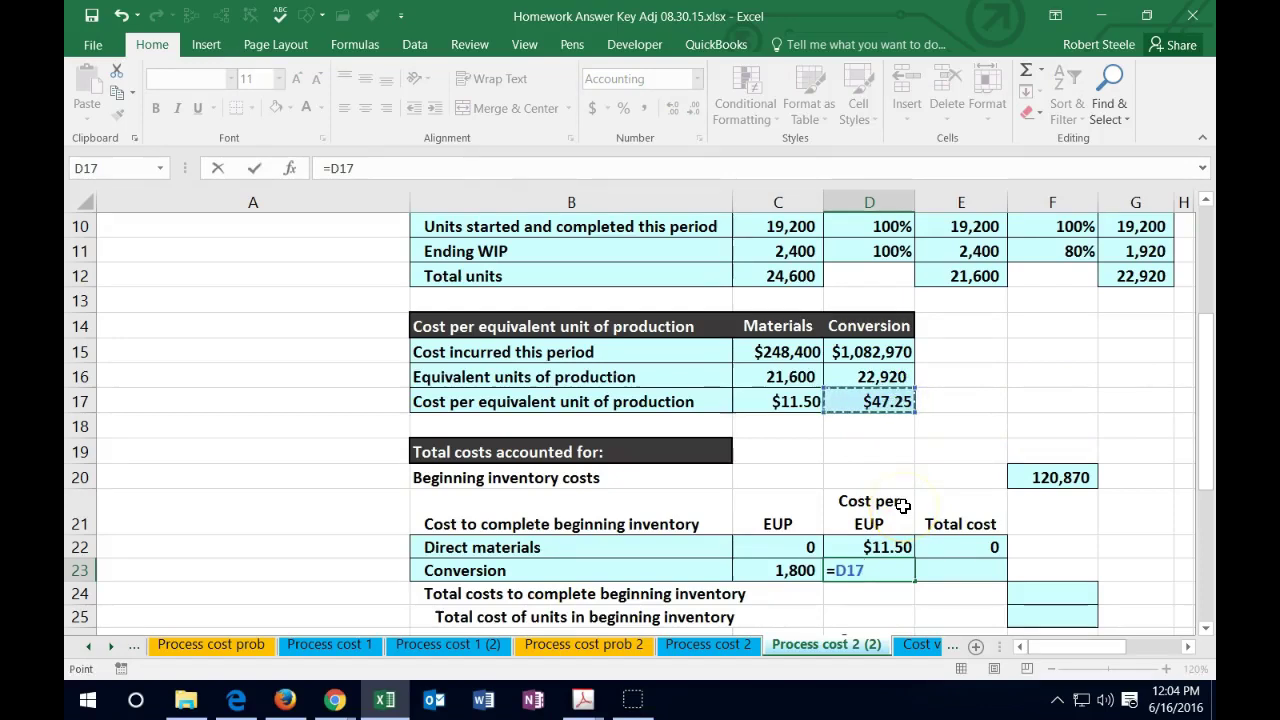
pyautogui.press('Tab')
# - Enter =C23*D23 in E23 for an 85,050 conversion total cost
pyautogui.scroll(-1, 903, 506)
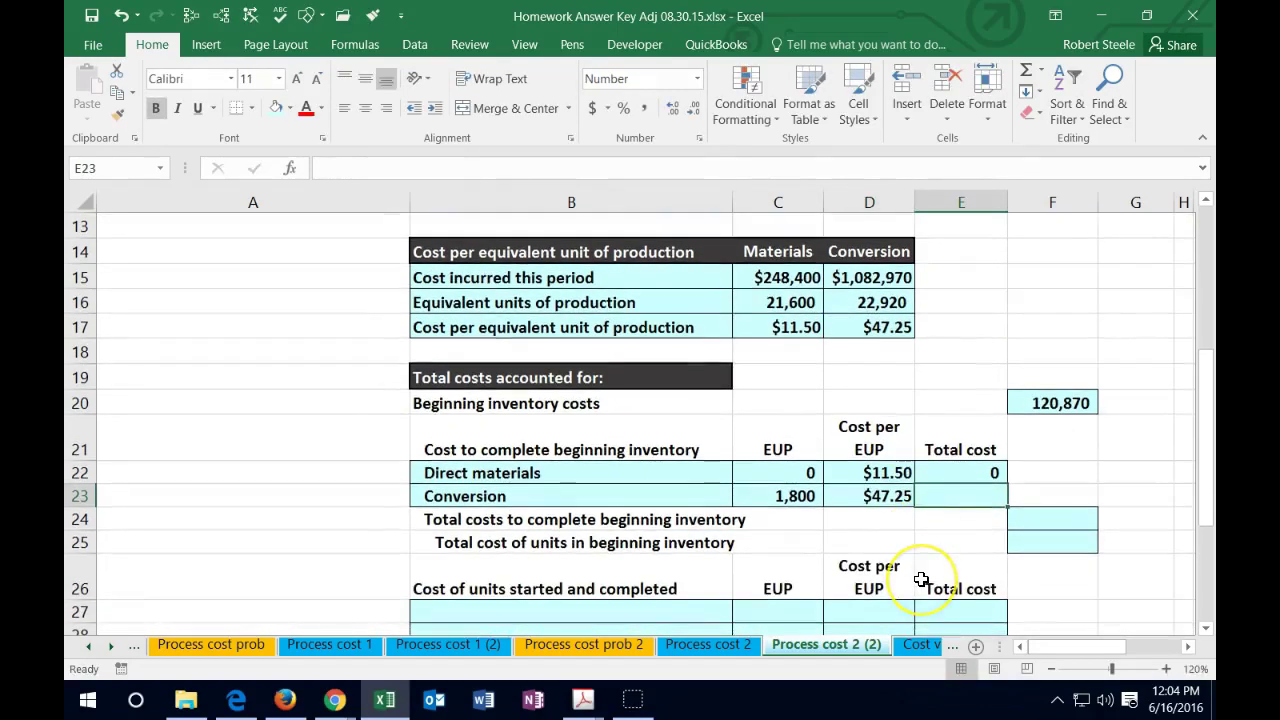
pyautogui.write('=')
pyautogui.click(803, 493)
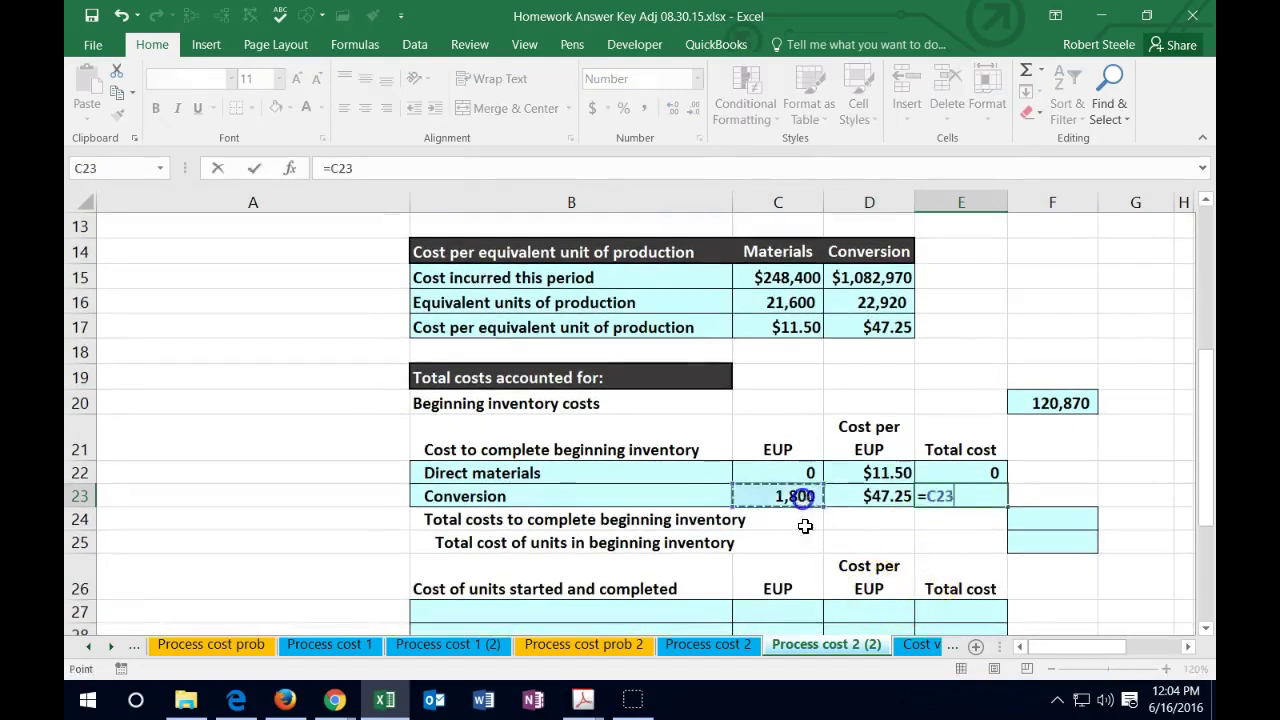
pyautogui.write('*')
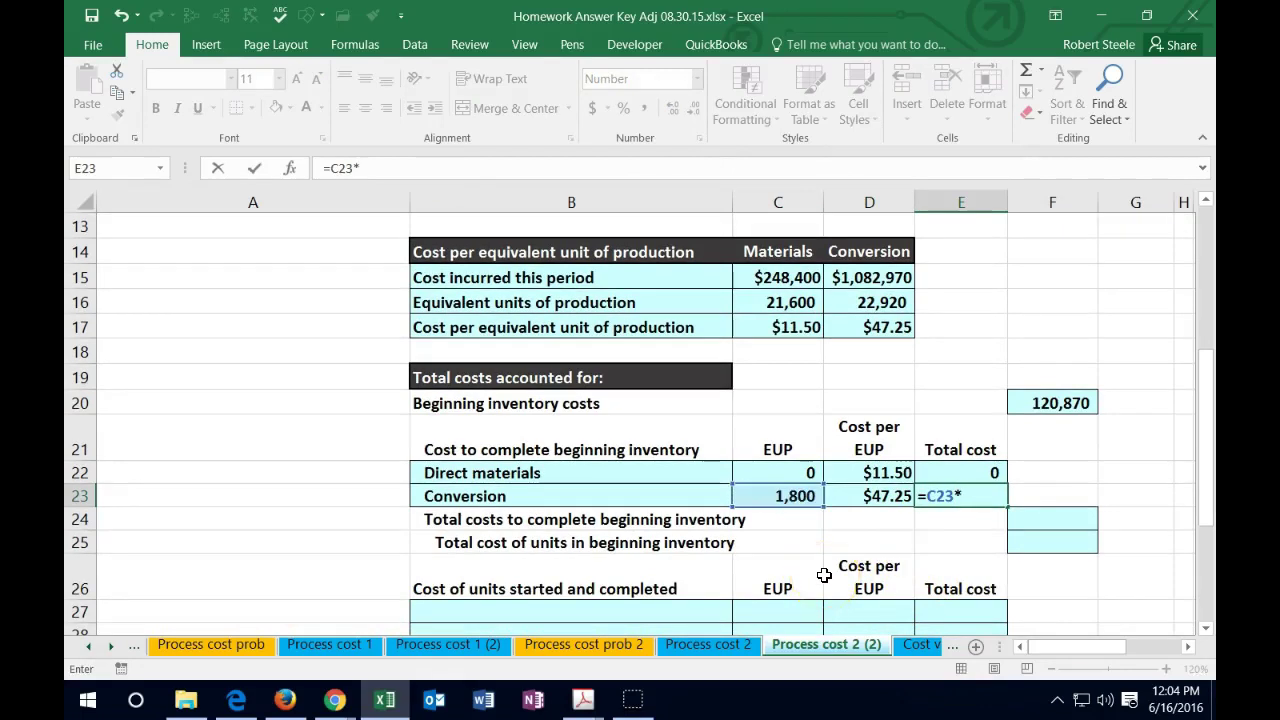
pyautogui.click(880, 494)
pyautogui.press('Return')
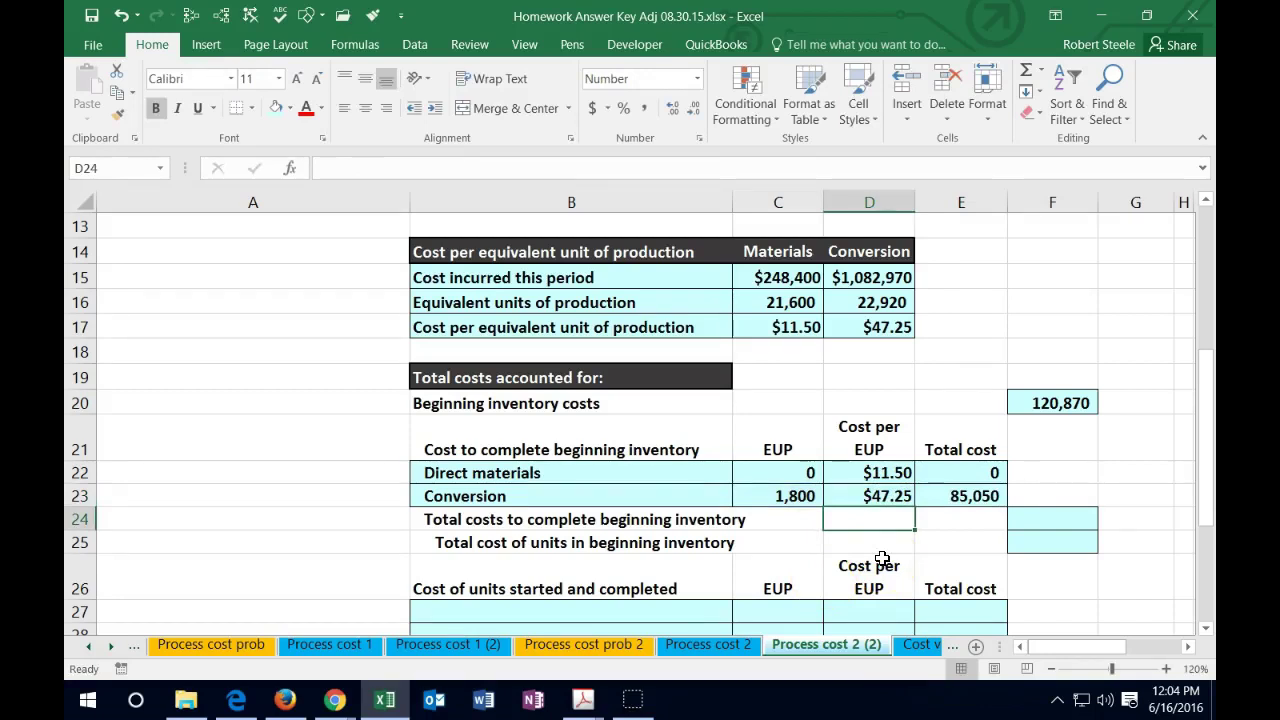
pyautogui.press('Right')
pyautogui.press('Right')
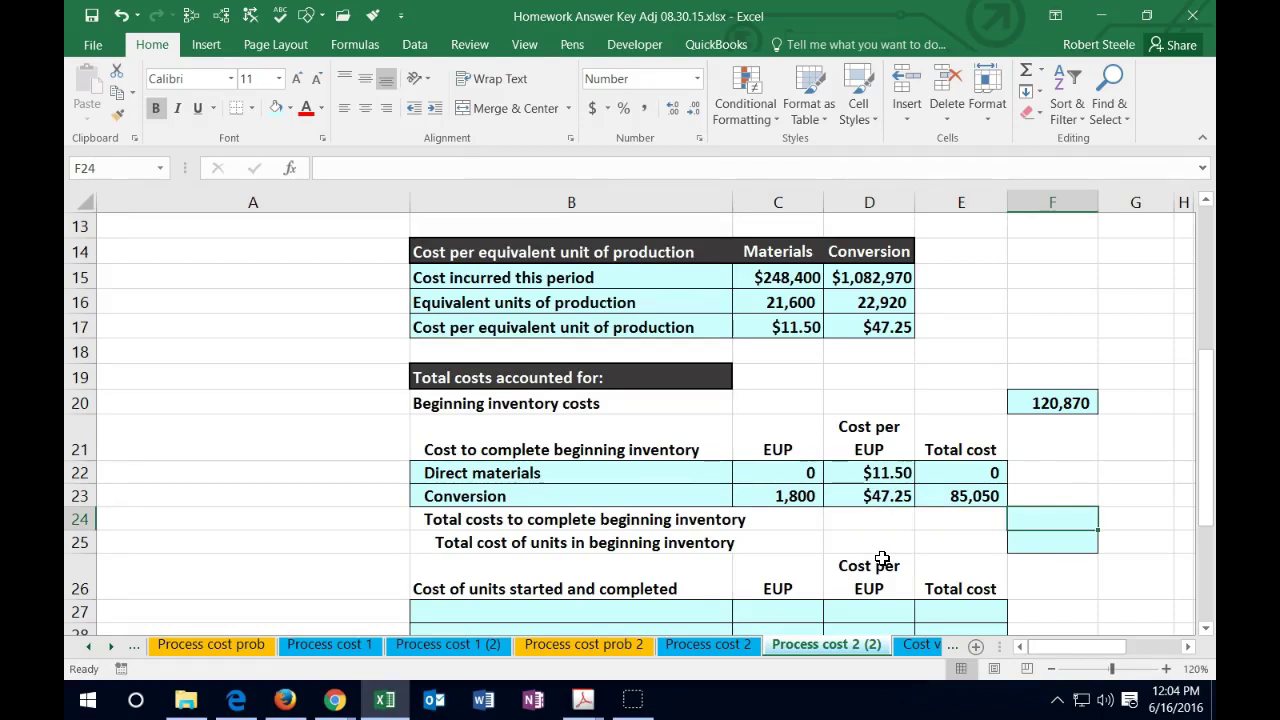
# - Enter =SUM(E22:E23) in F24 to total completion costs at 85,050
pyautogui.write('=sum')
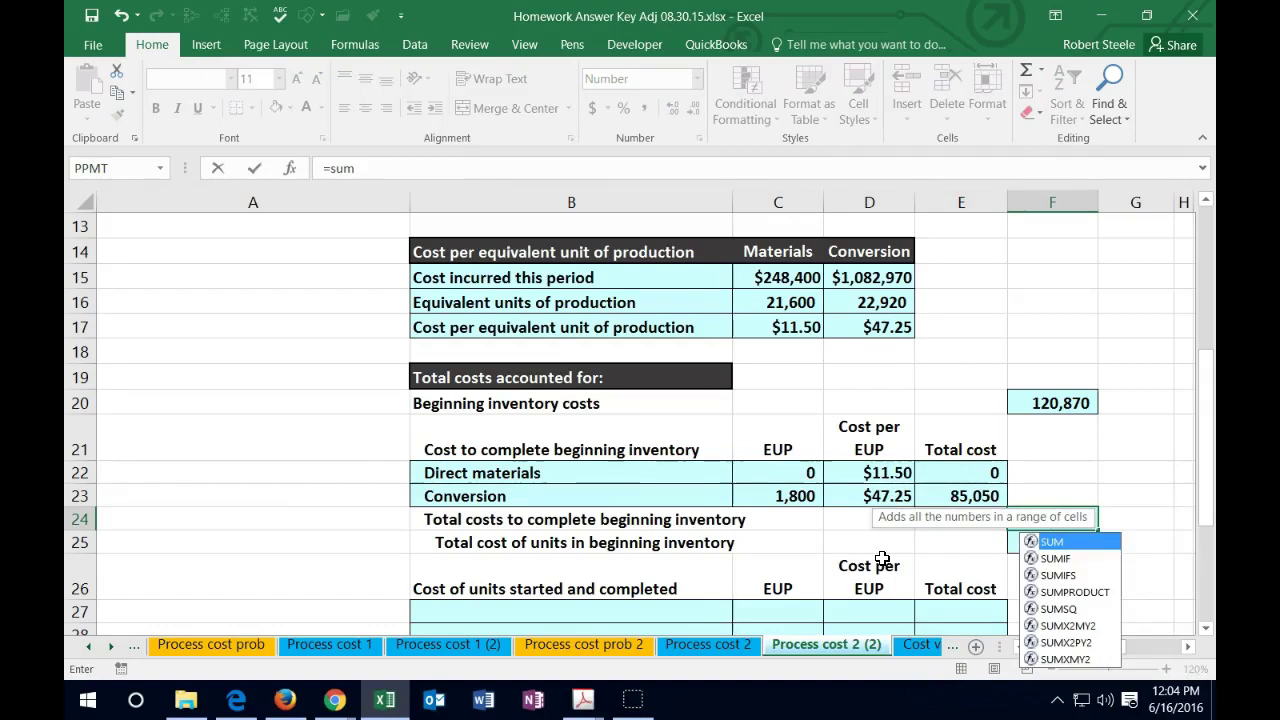
pyautogui.write('(')
pyautogui.click(989, 474)
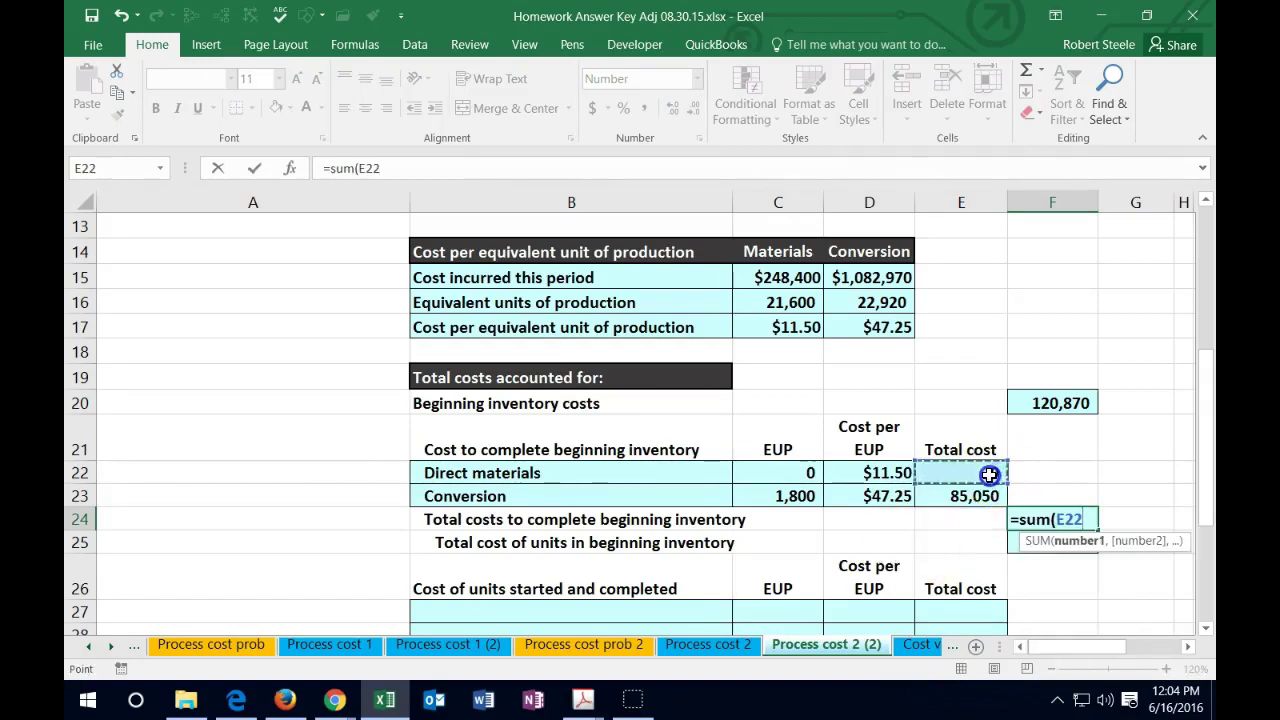
pyautogui.moveTo(989, 474); pyautogui.dragTo(969, 494)
pyautogui.press('Return')
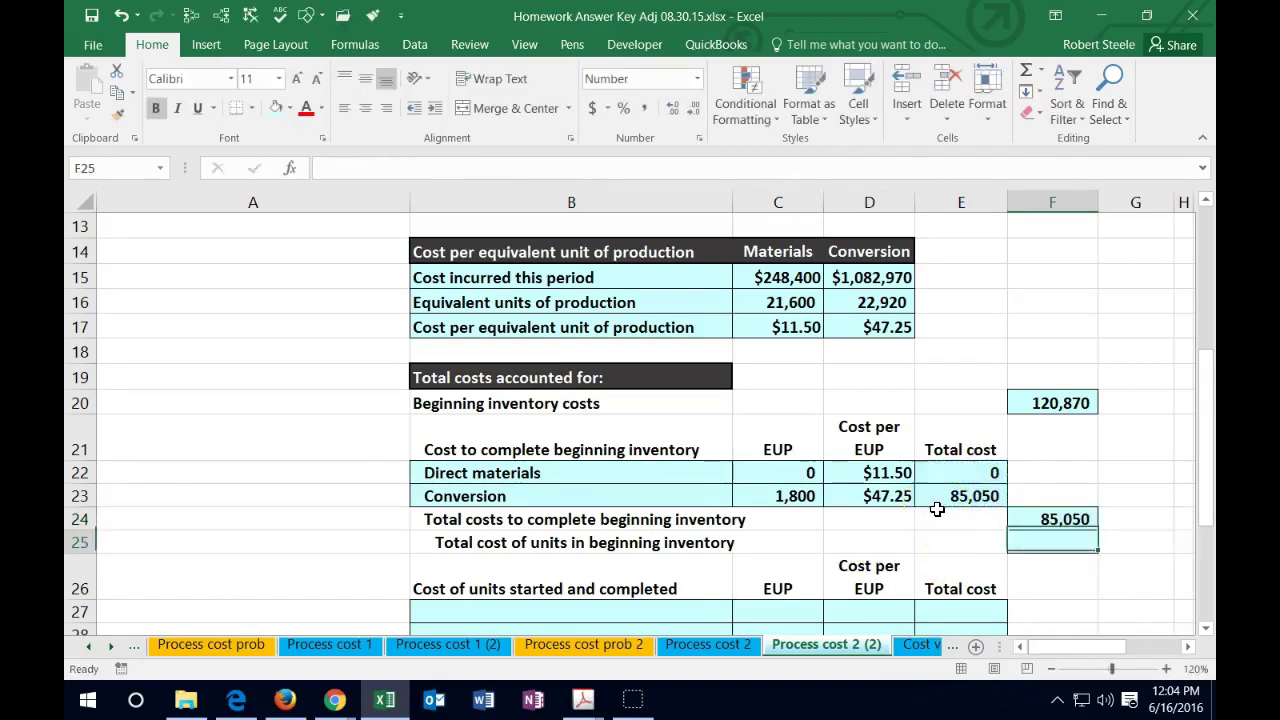
# - Shade the Beginning WIP units row B9:G9 with a Light Green fill
pyautogui.scroll(2, 937, 510)
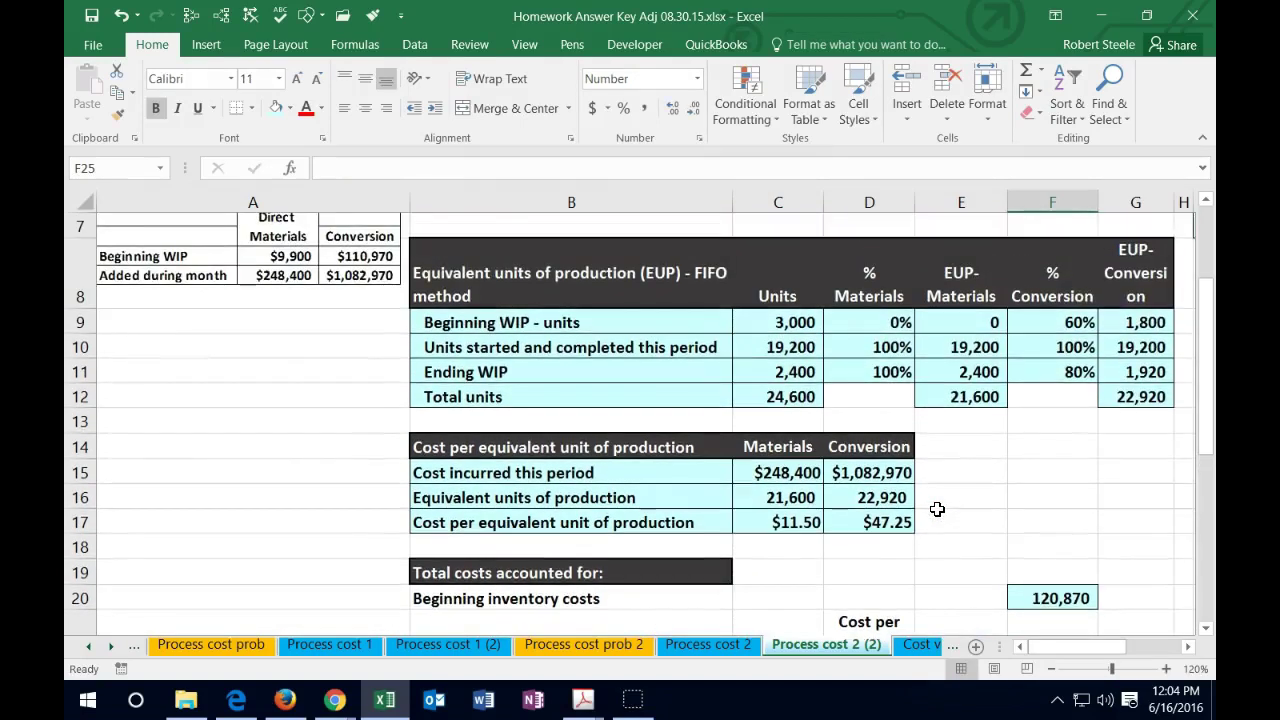
pyautogui.click(589, 346)
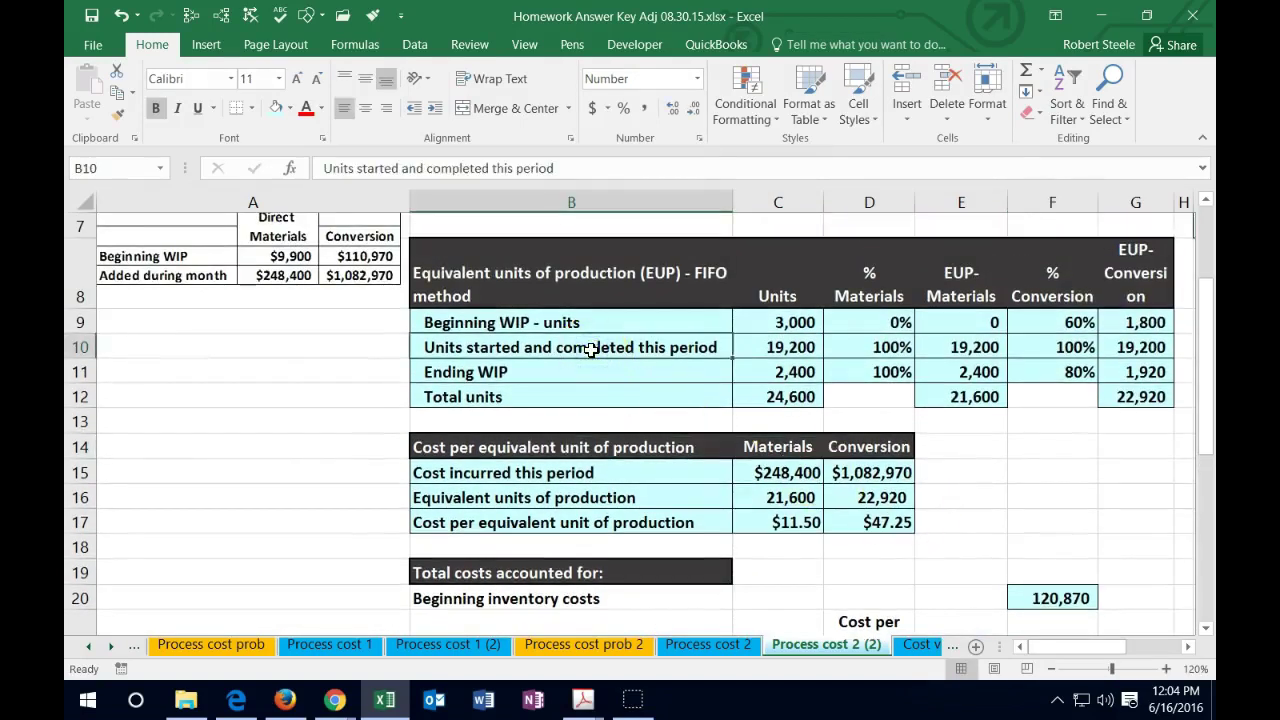
pyautogui.moveTo(563, 322); pyautogui.dragTo(1112, 330)
pyautogui.rightClick(1112, 330)
pyautogui.click(954, 226)
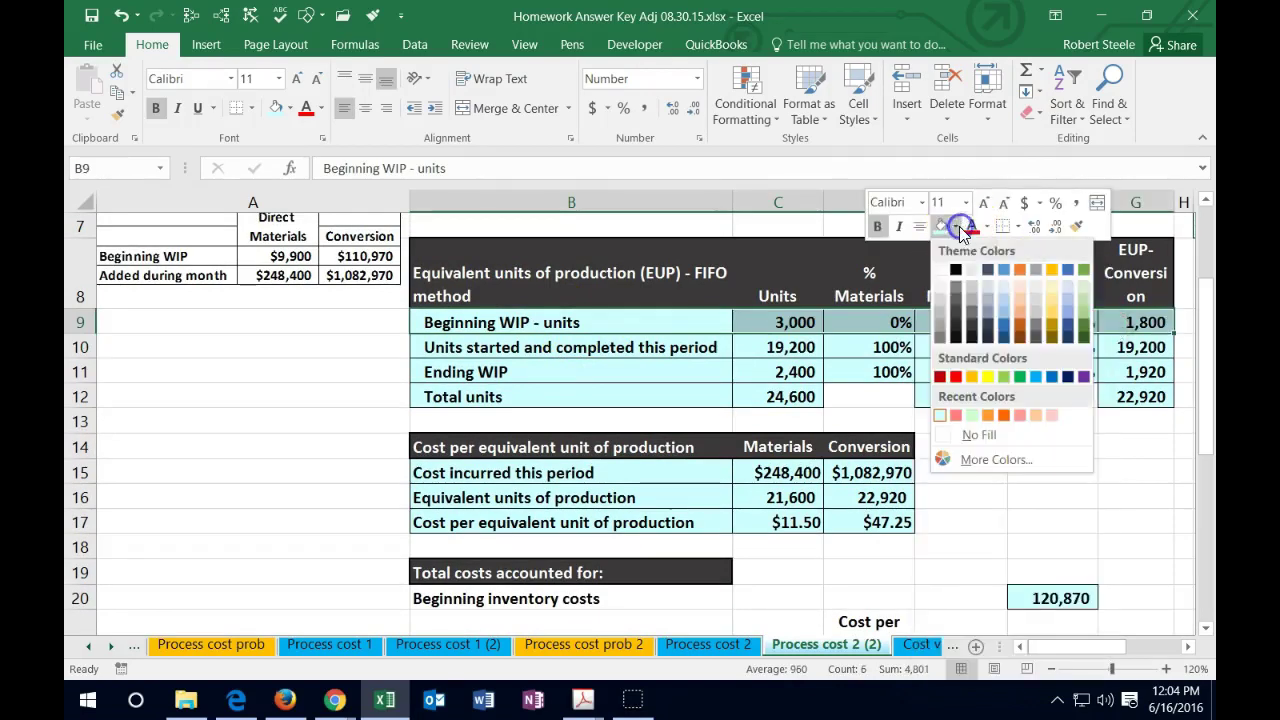
pyautogui.click(1003, 376)
pyautogui.click(552, 344)
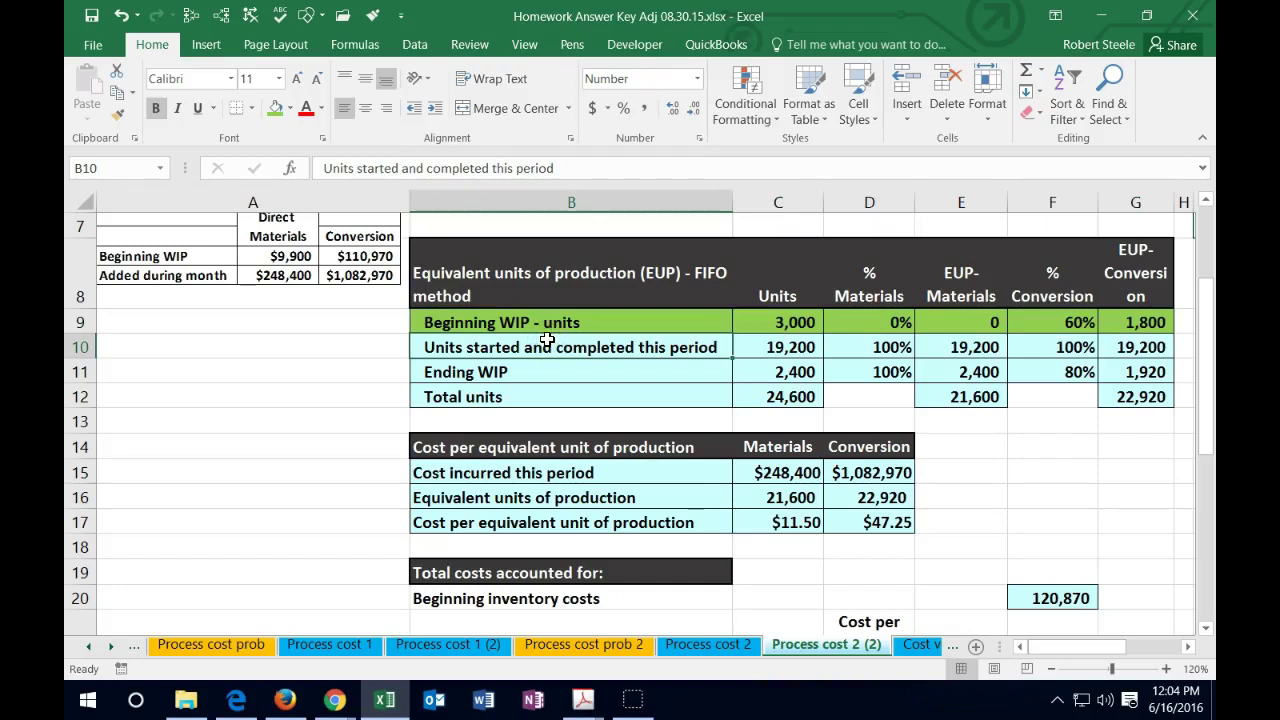
pyautogui.scroll(-3, 547, 340)
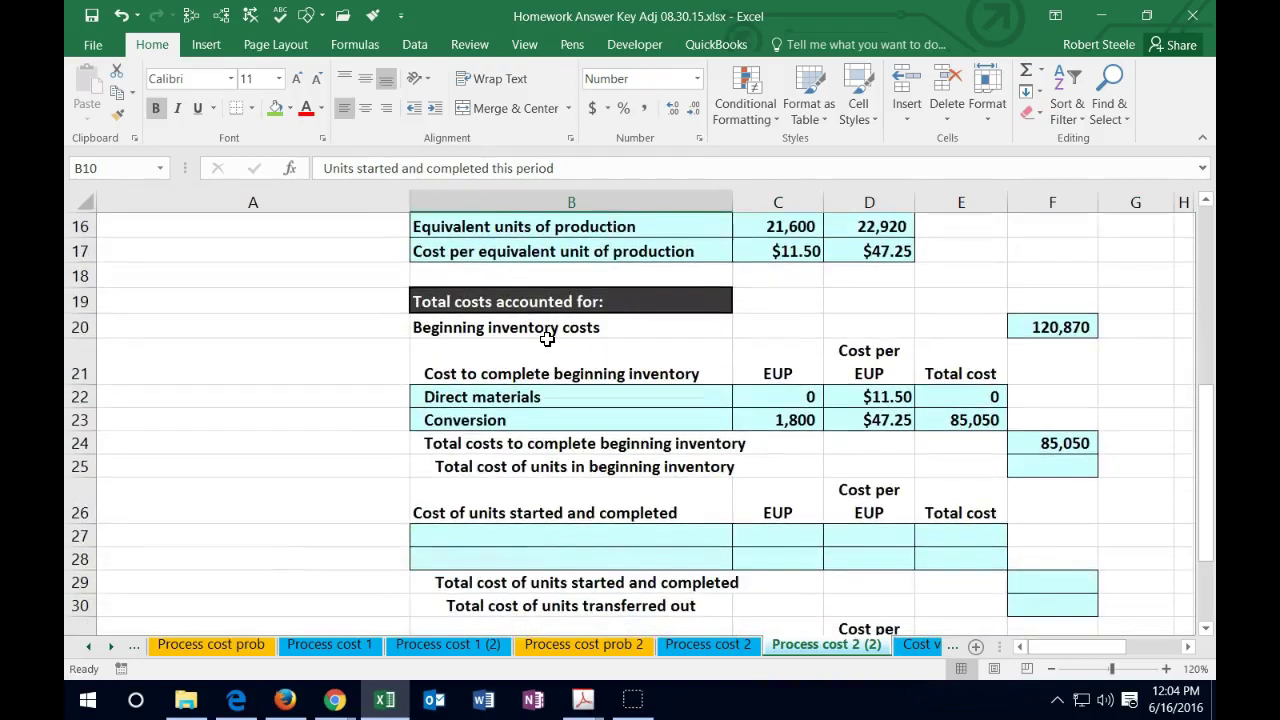
# - Link the Direct materials and Conversion labels under units started and completed
pyautogui.click(502, 535)
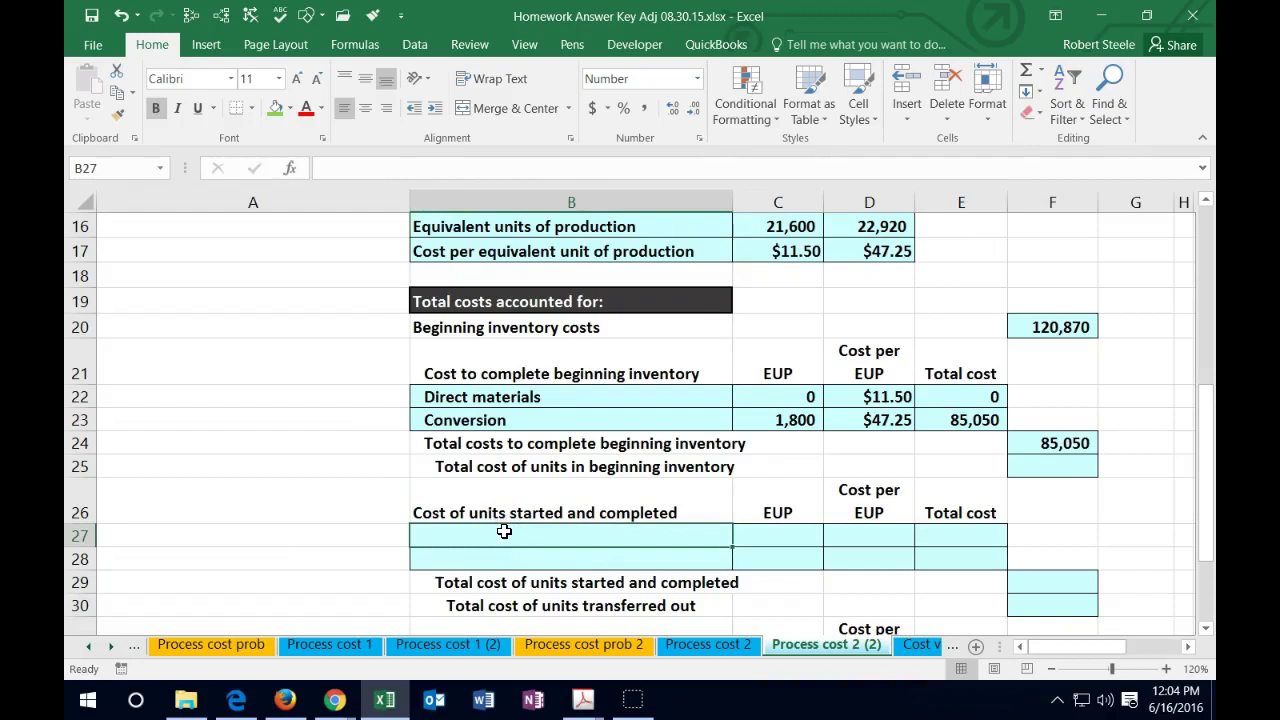
pyautogui.write('+')
pyautogui.press('Up')
pyautogui.press('Up')
pyautogui.press('Up')
pyautogui.press('Up')
pyautogui.press('Up')
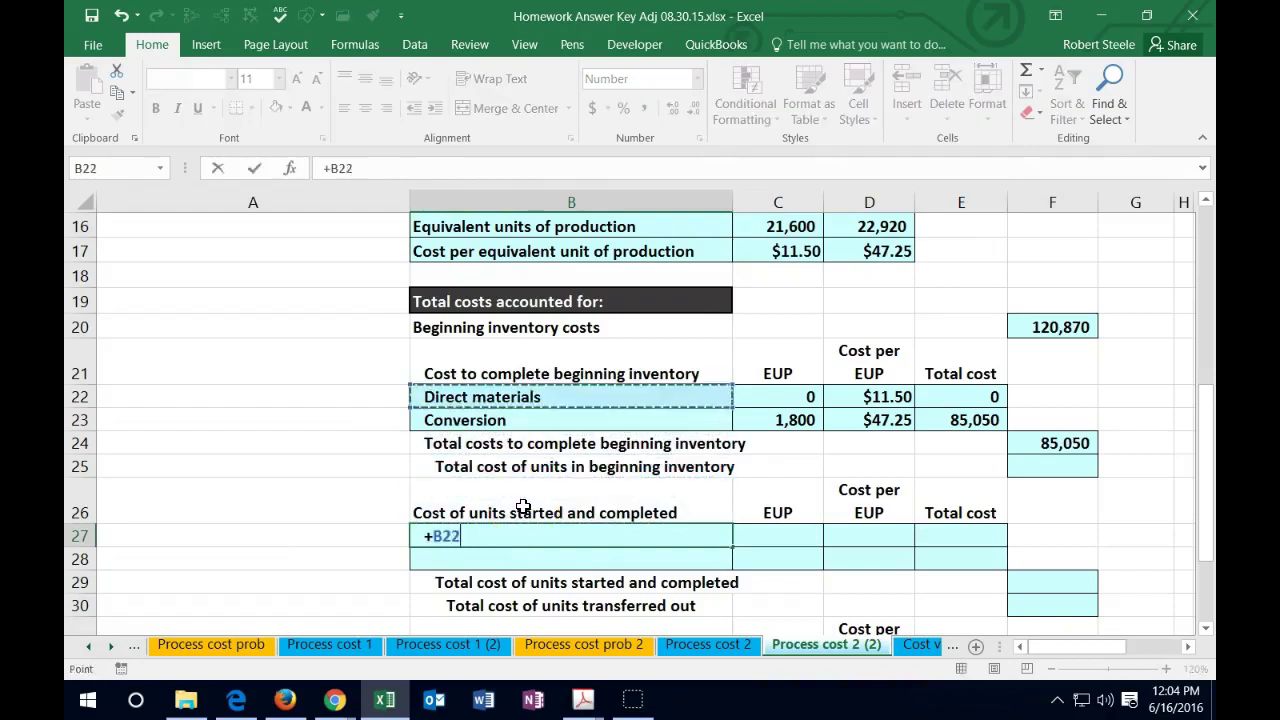
pyautogui.press('Return')
pyautogui.write('+')
pyautogui.press('Up')
pyautogui.press('Up')
pyautogui.press('Up')
pyautogui.press('Up')
pyautogui.press('Up')
pyautogui.hotkey('ctrl', 'Return')
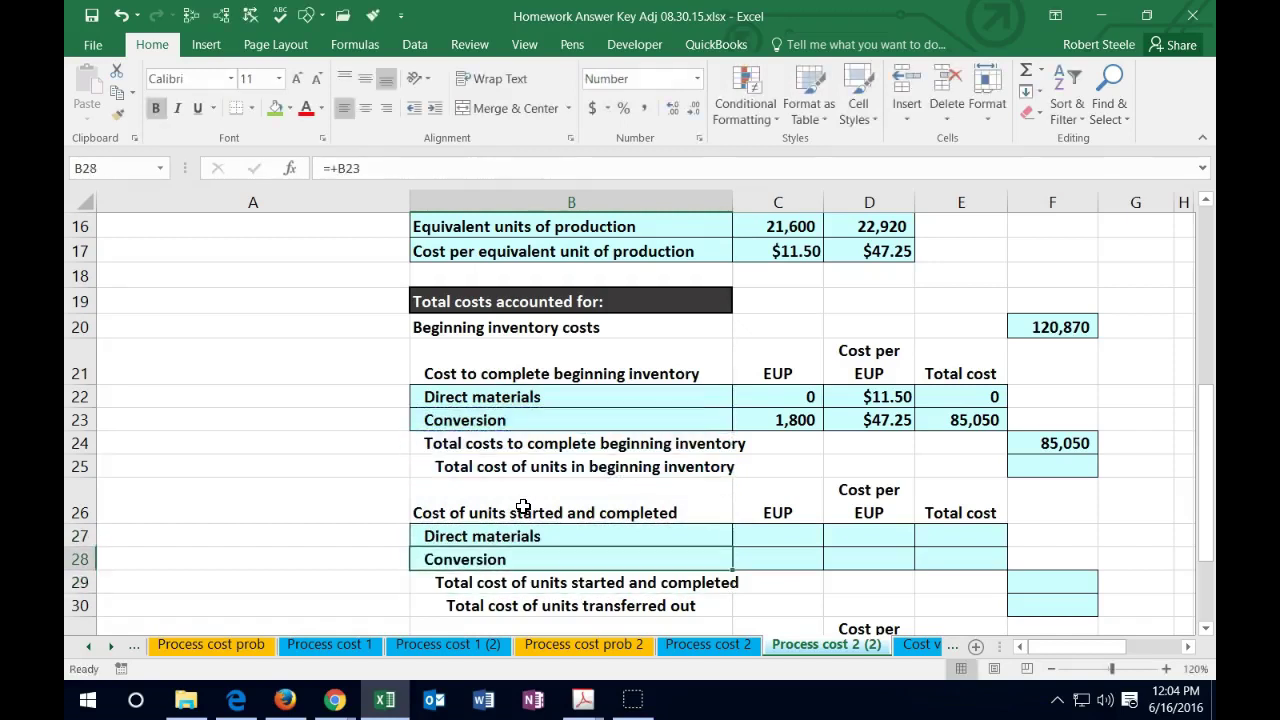
# - Link the direct materials EUP of 19,200, clearing a misplaced 19,200 entry
pyautogui.press('Right')
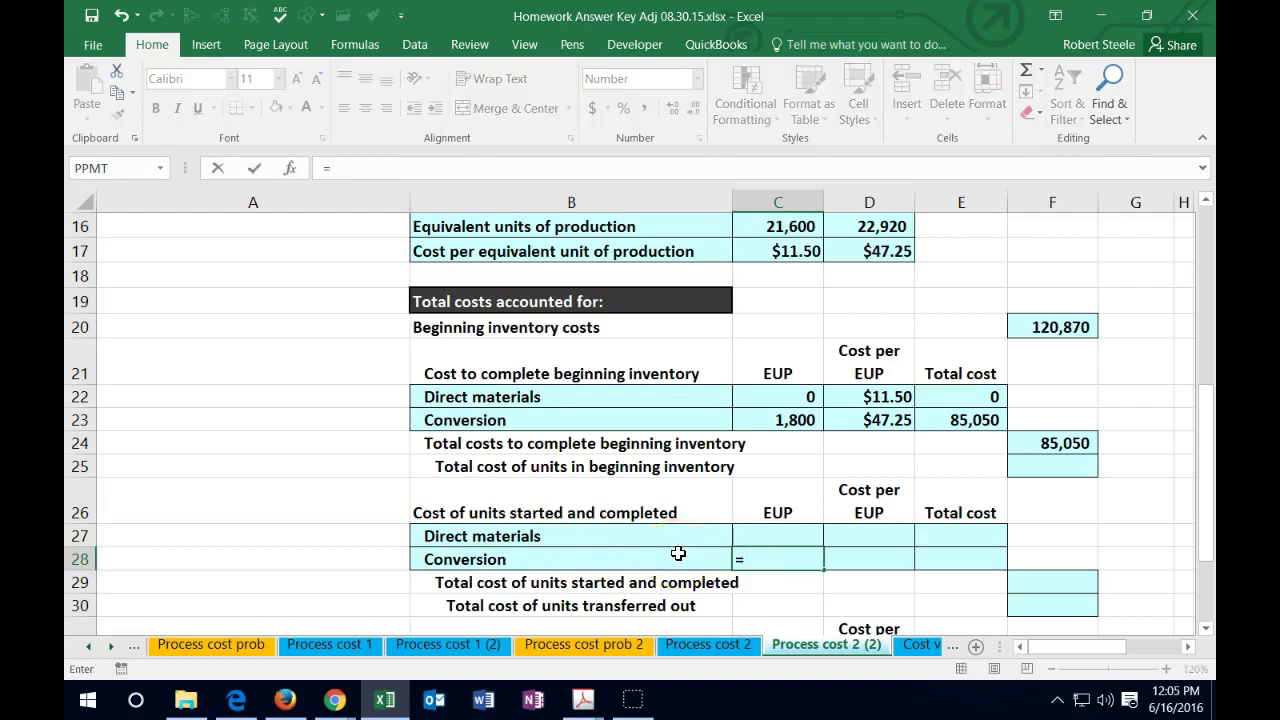
pyautogui.scroll(3, 683, 550)
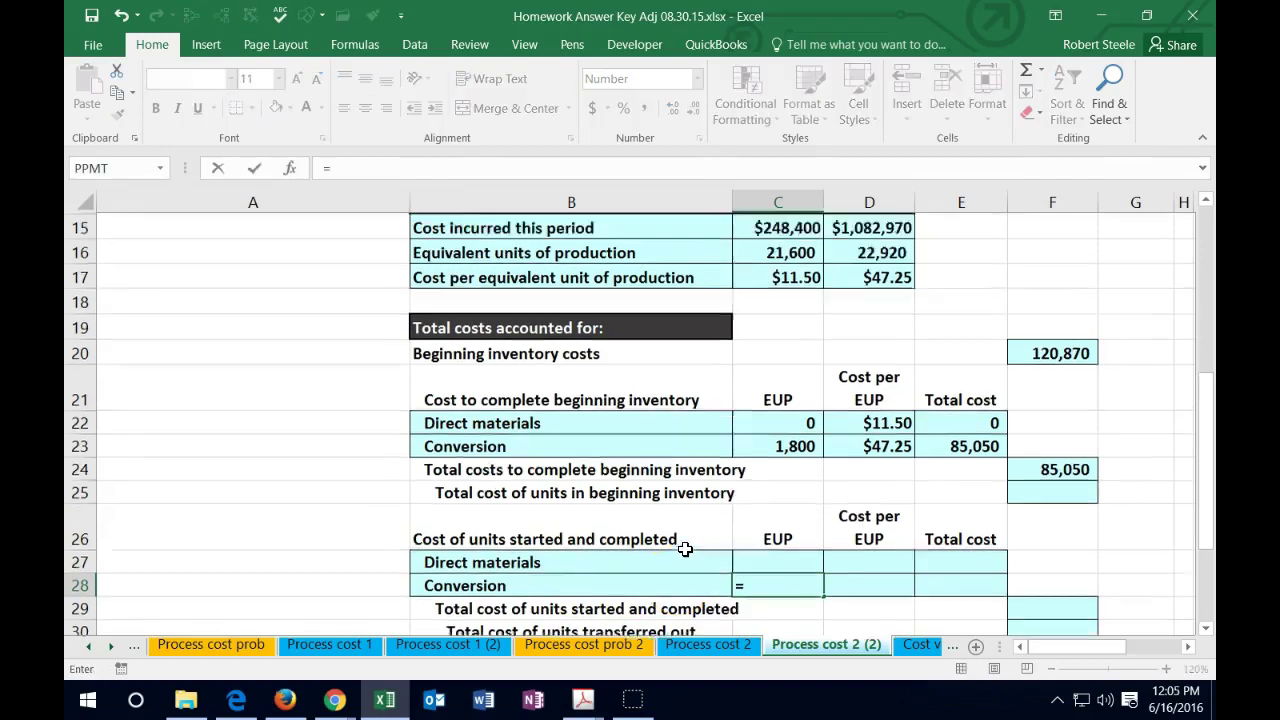
pyautogui.click(768, 347)
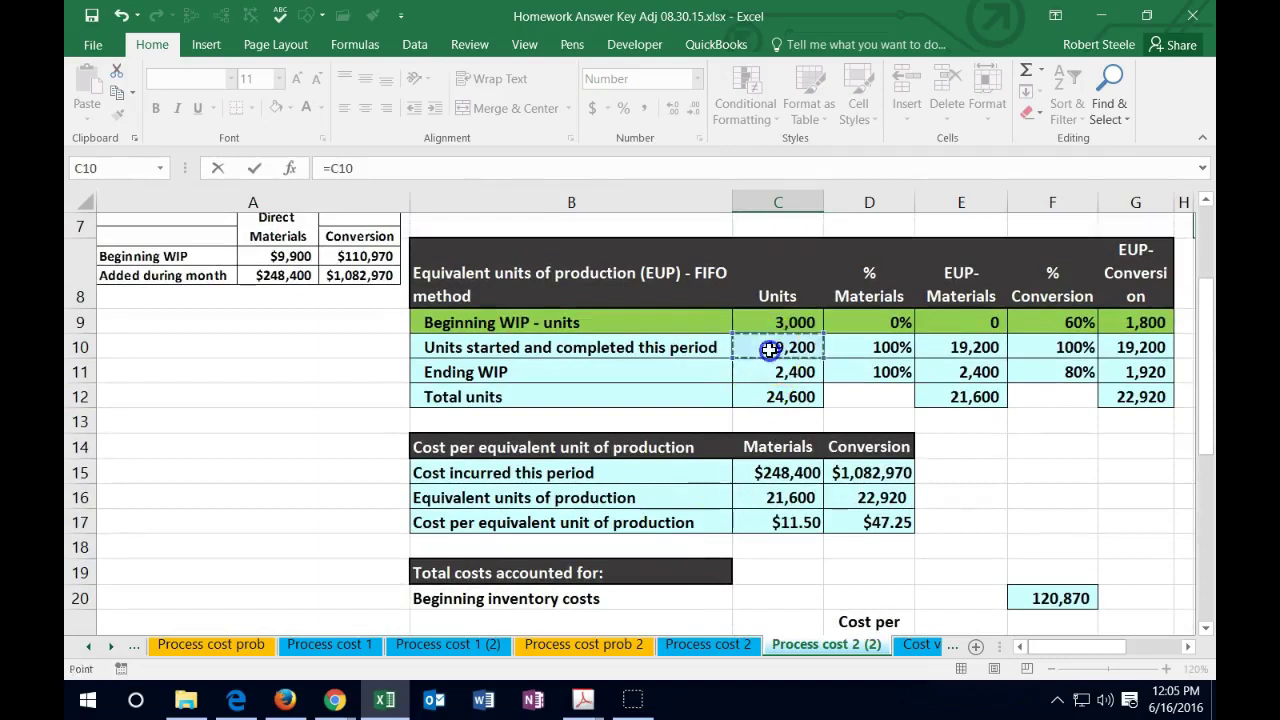
pyautogui.press('Tab')
pyautogui.scroll(-3, 770, 400)
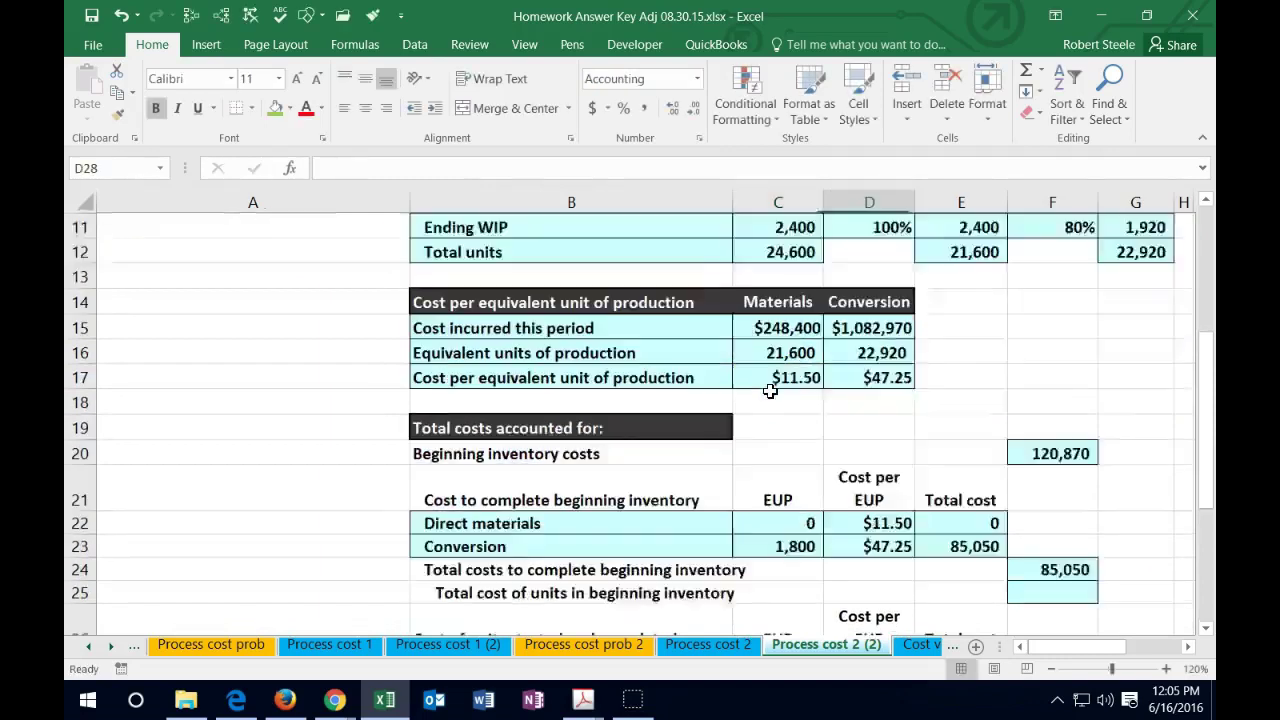
pyautogui.click(766, 538)
pyautogui.press('Delete')
pyautogui.press('Up')
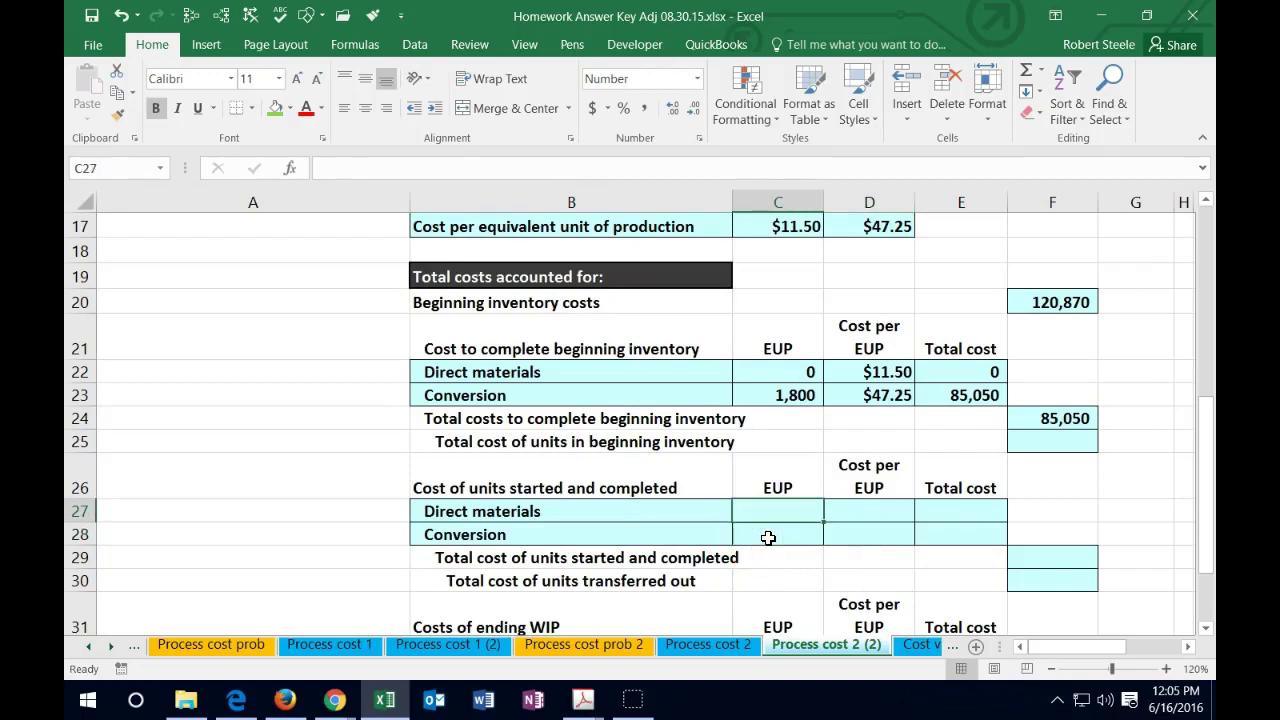
pyautogui.write('=')
pyautogui.scroll(4, 768, 538)
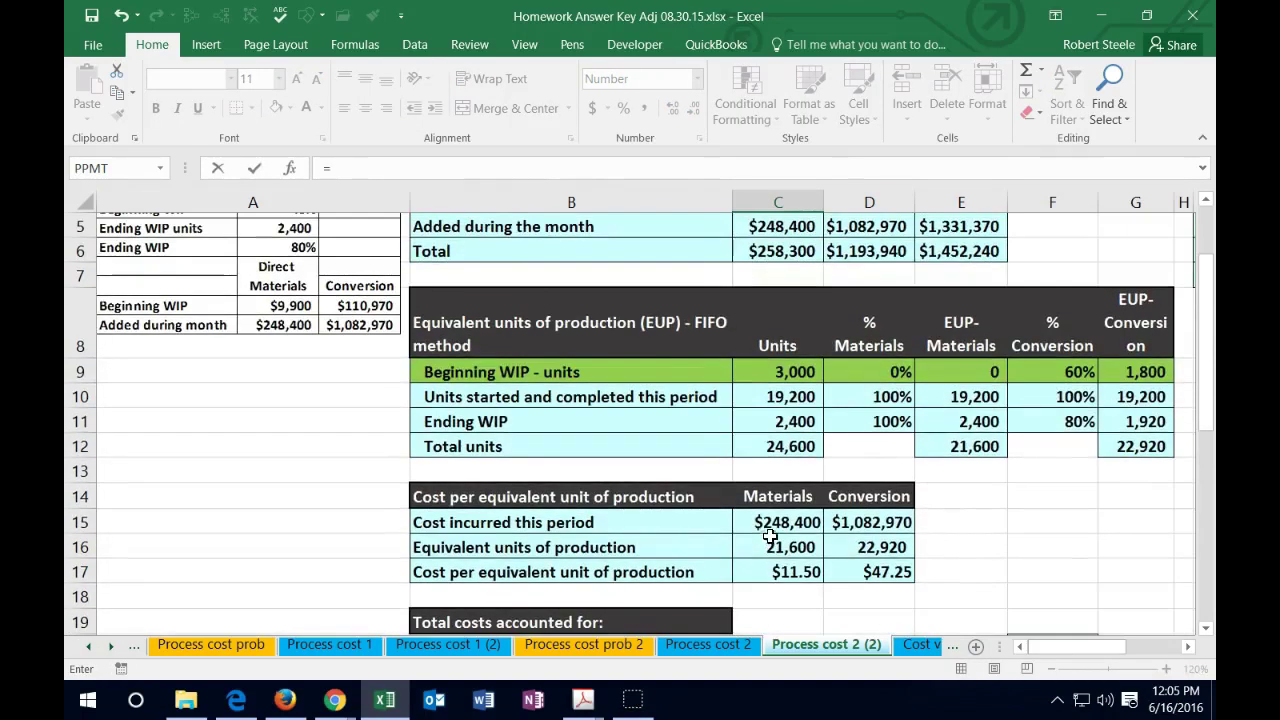
pyautogui.click(986, 396)
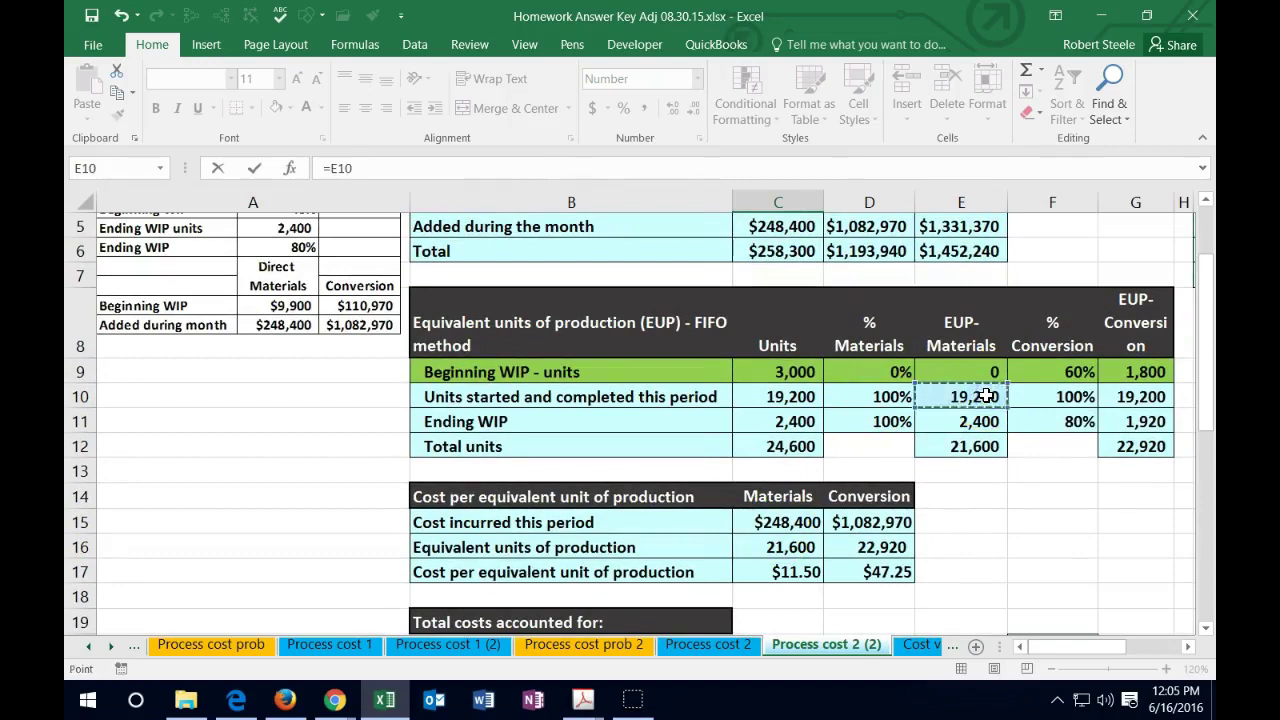
pyautogui.press('Tab')
# - Add the $11.50 materials cost per EUP and the 220,800 total with =C27*D27
pyautogui.scroll(-1, 910, 395)
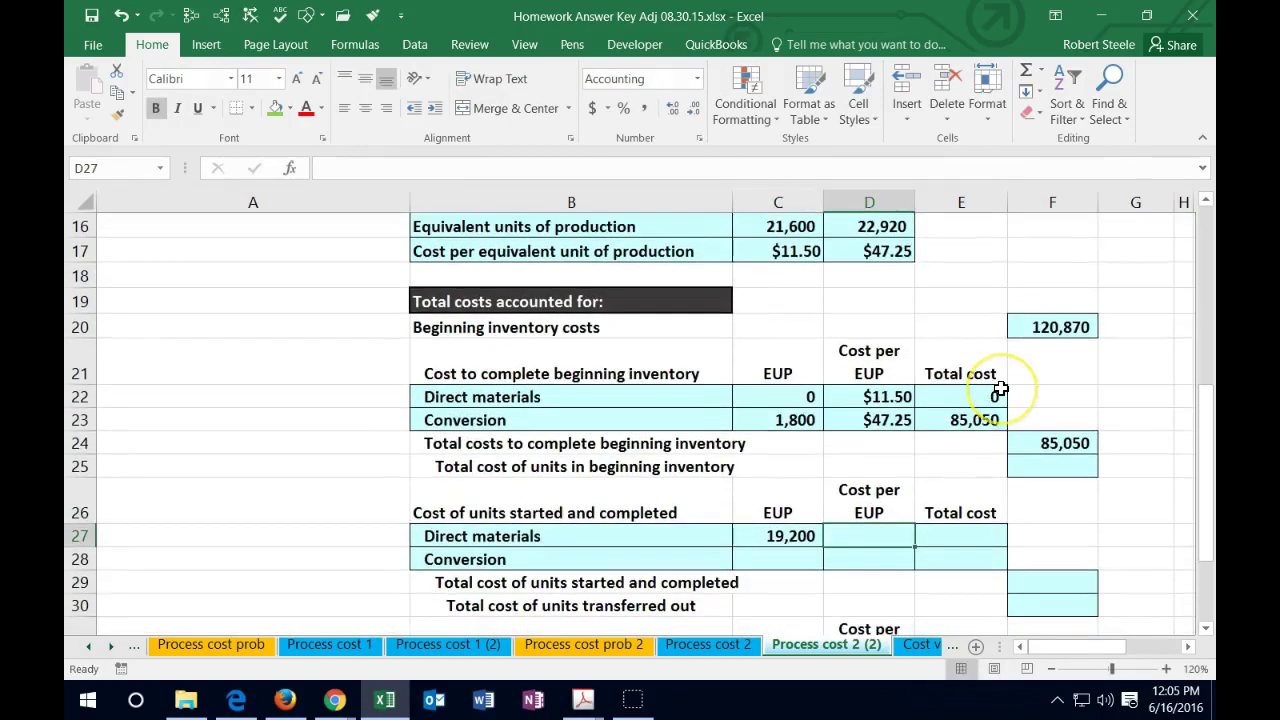
pyautogui.write('=')
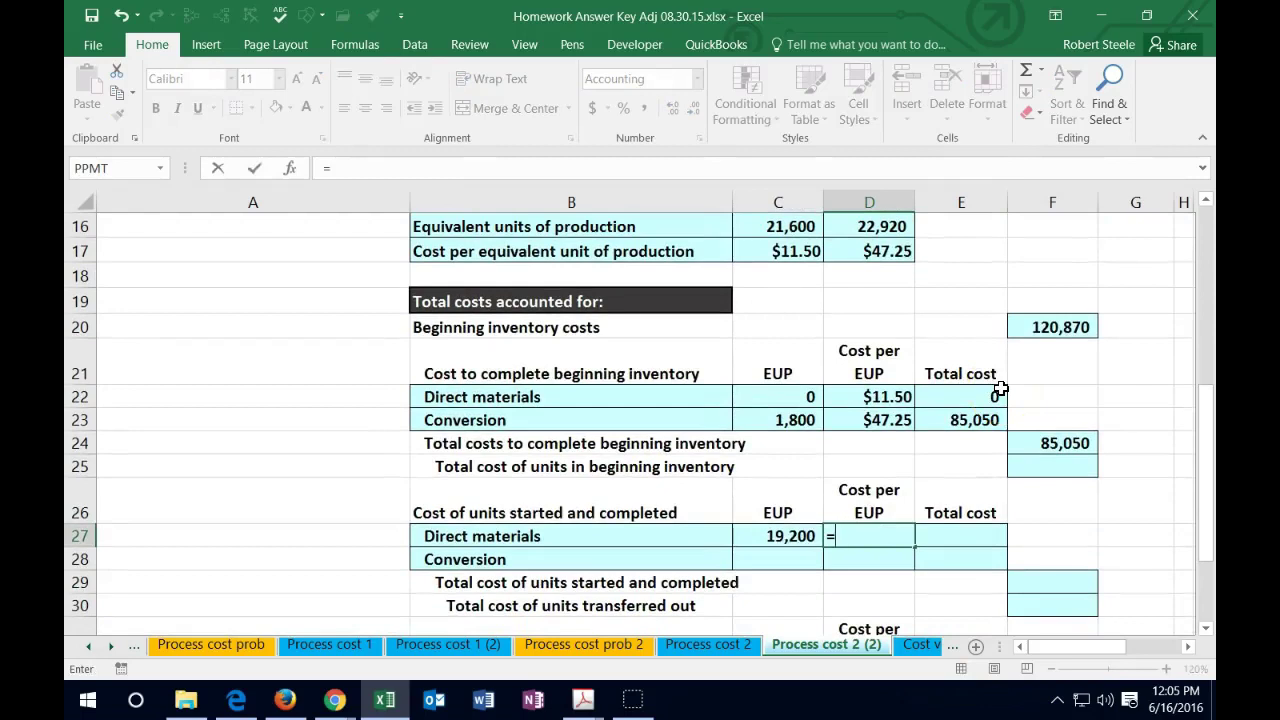
pyautogui.click(893, 397)
pyautogui.press('Tab')
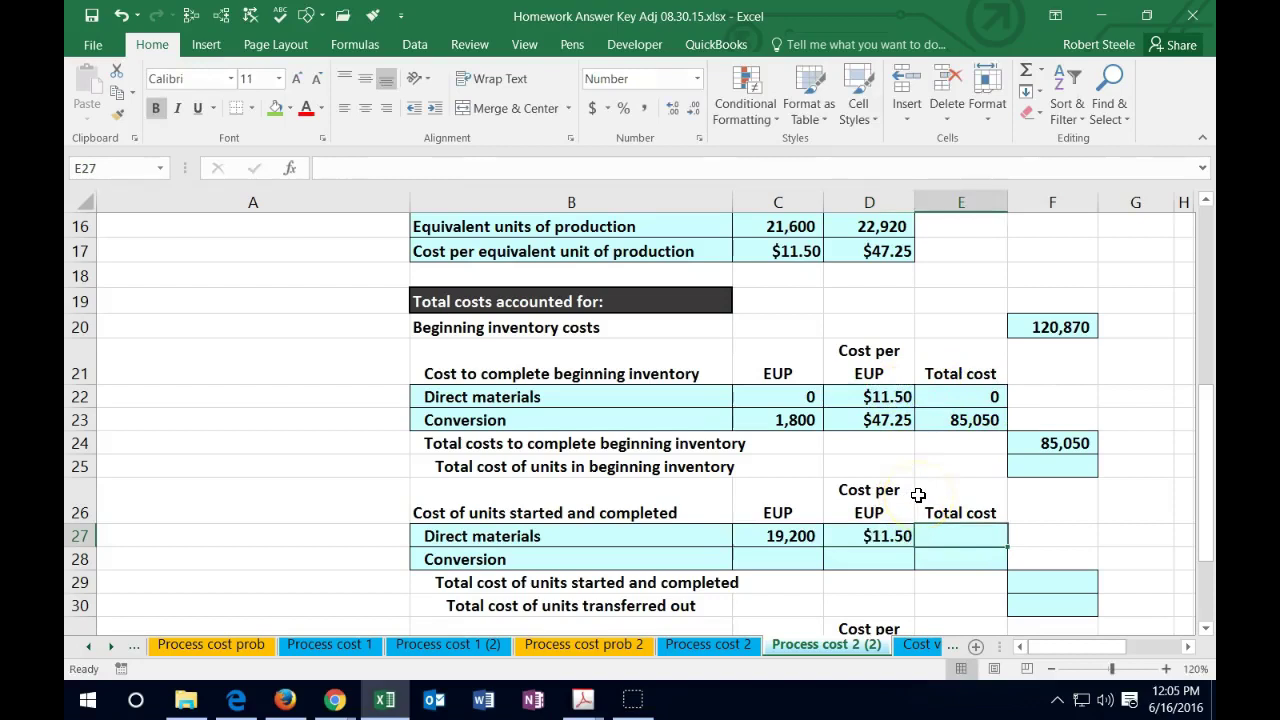
pyautogui.write('=')
pyautogui.click(811, 536)
pyautogui.write('*')
pyautogui.click(858, 538)
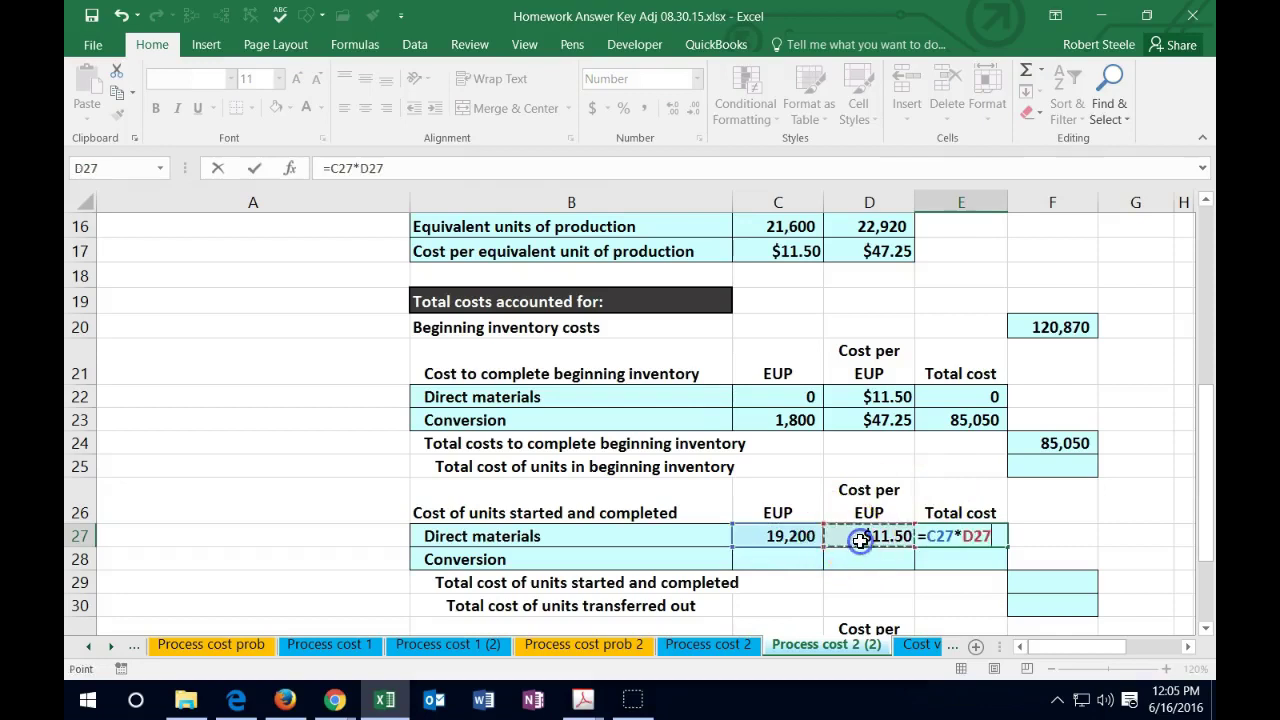
pyautogui.press('Return')
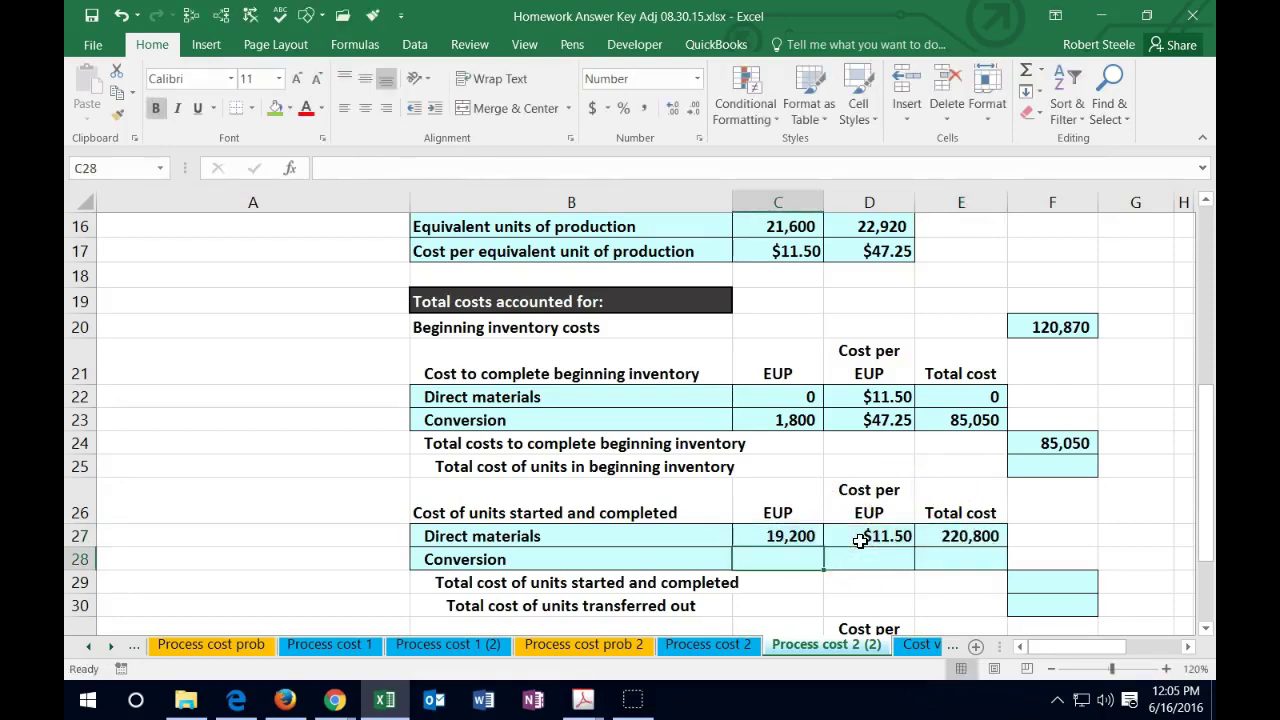
# - Link the conversion EUP of 19,200 and the $47.25 conversion cost per EUP
pyautogui.write('=')
pyautogui.scroll(3, 862, 540)
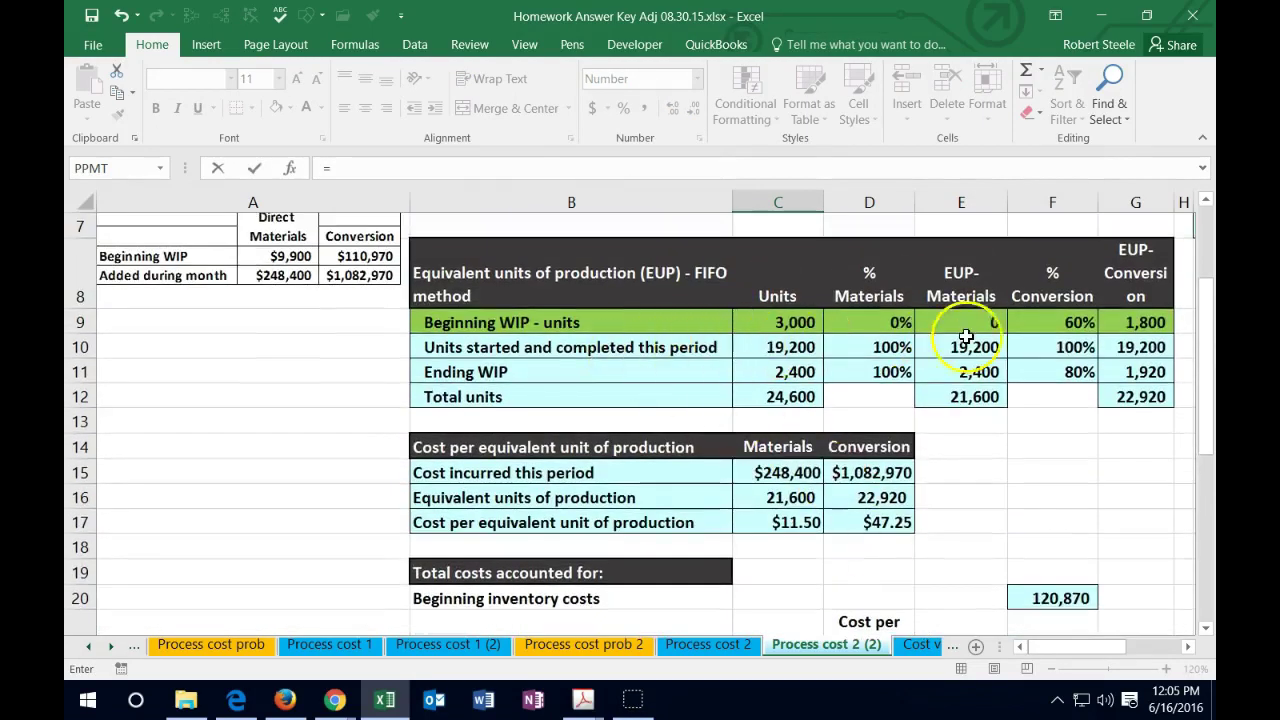
pyautogui.click(1128, 347)
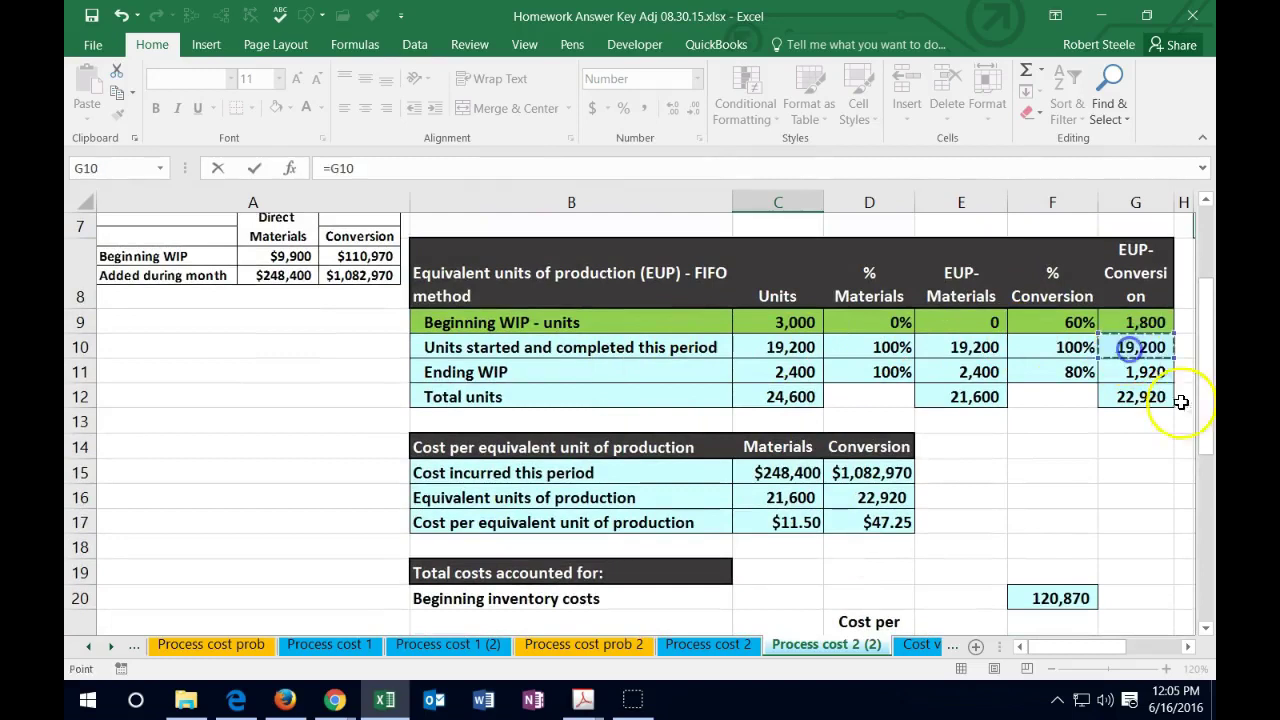
pyautogui.press('Return')
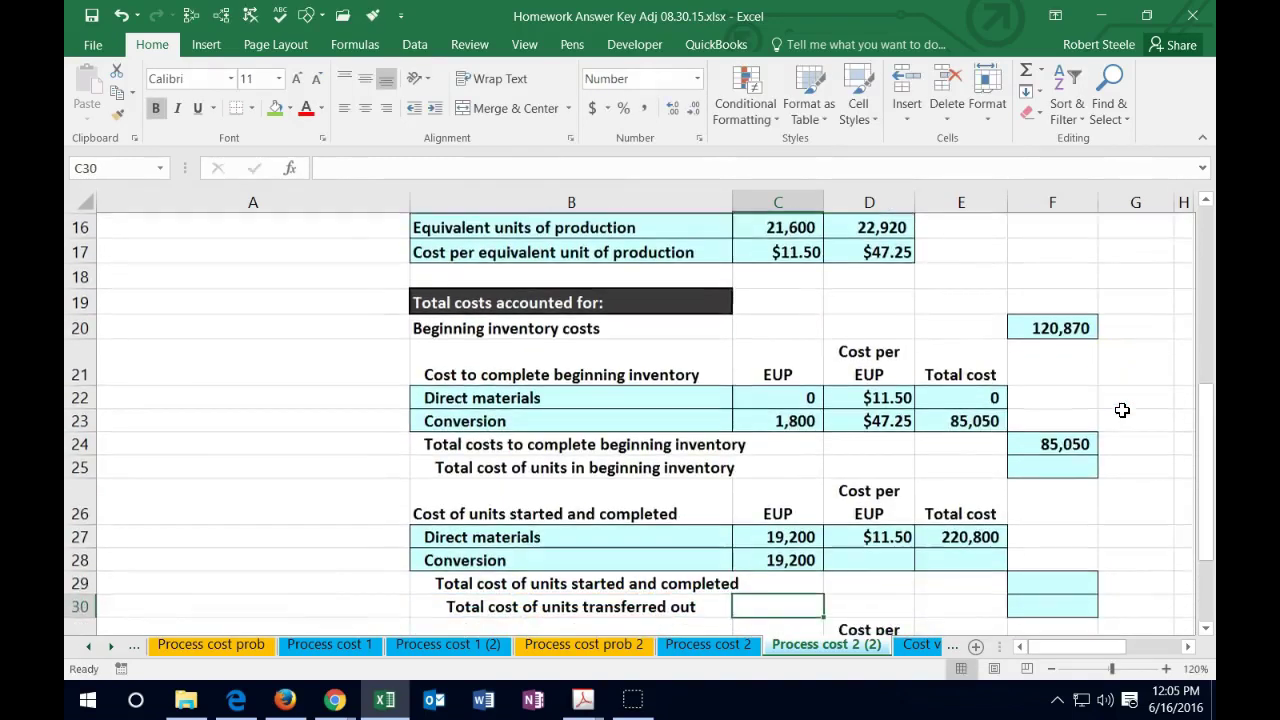
pyautogui.press('Up')
pyautogui.press('Right')
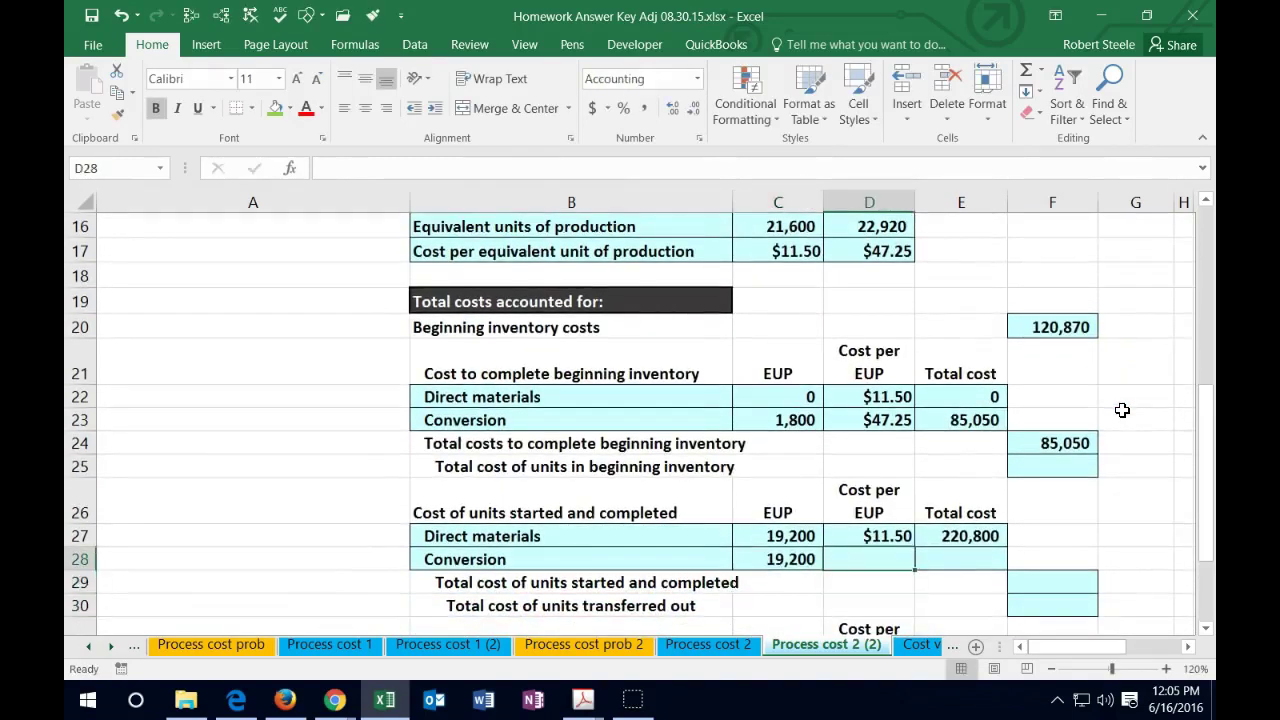
pyautogui.write('=')
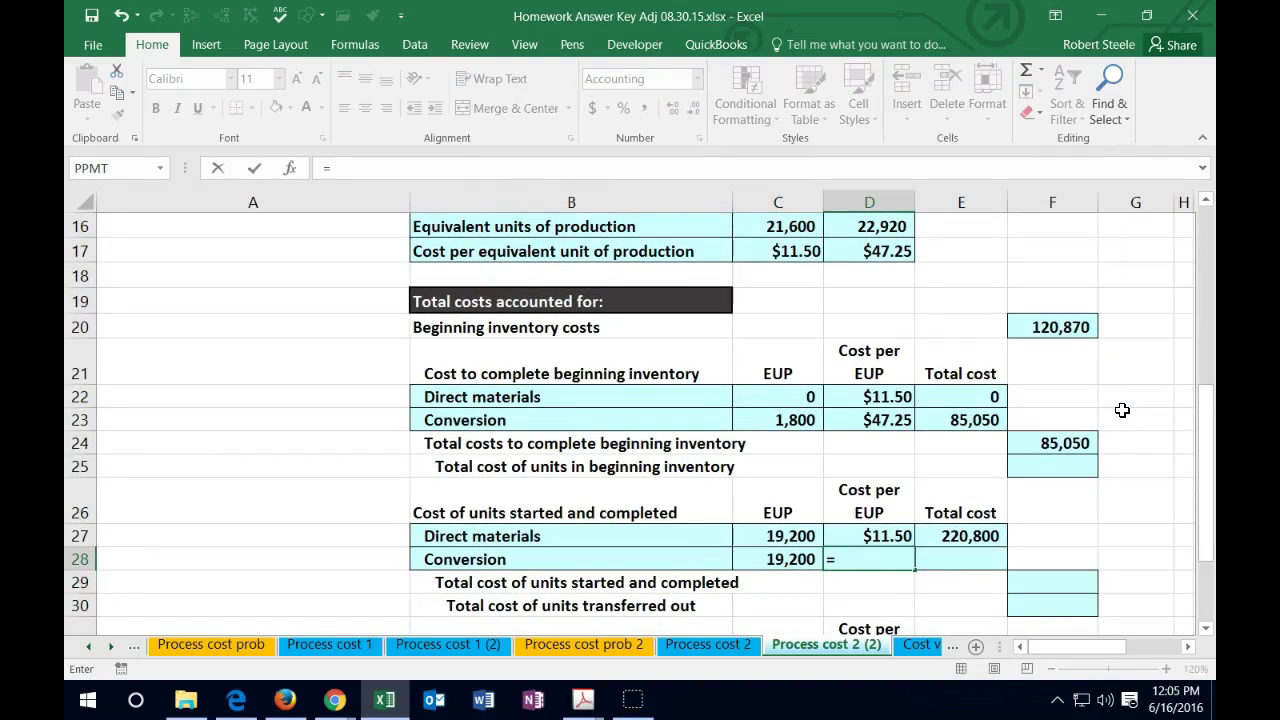
pyautogui.scroll(1, 1000, 395)
pyautogui.click(886, 329)
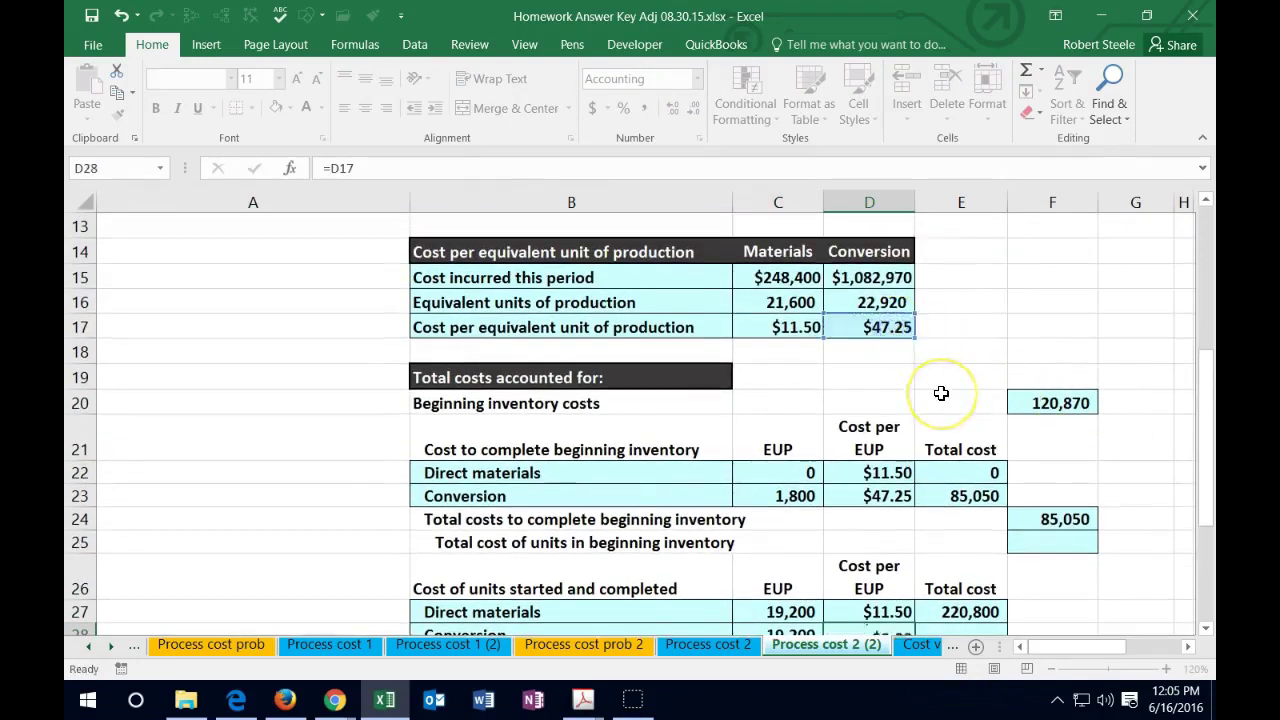
pyautogui.scroll(-2, 941, 393)
pyautogui.press('Tab')
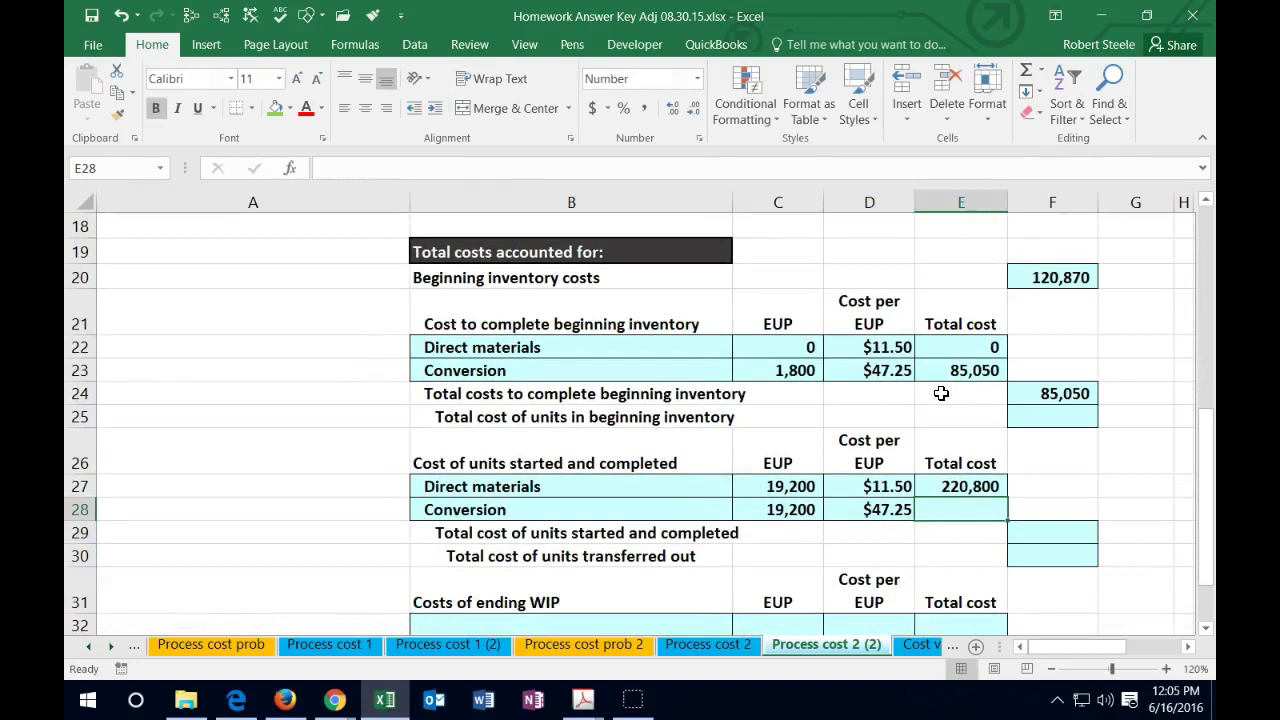
# - Enter =C28*D28 for the 907,200 conversion total cost
pyautogui.write('=')
pyautogui.click(788, 510)
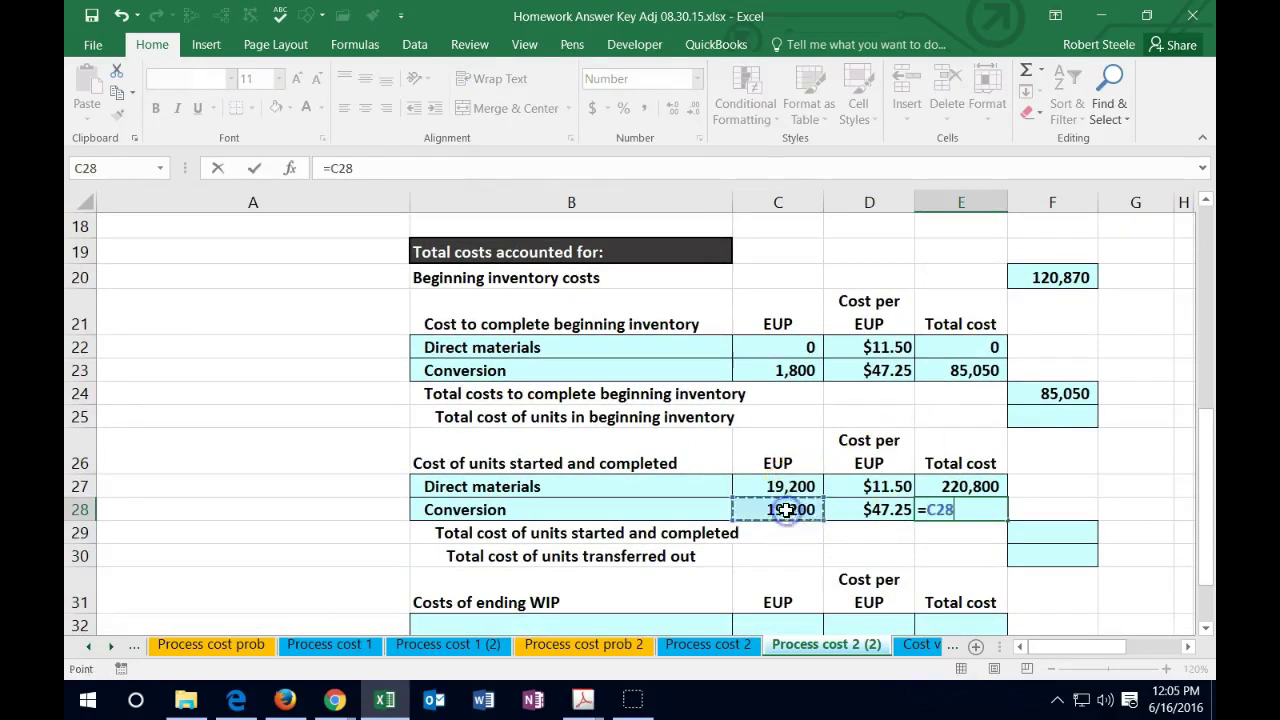
pyautogui.write('*')
pyautogui.click(870, 510)
pyautogui.press('Return')
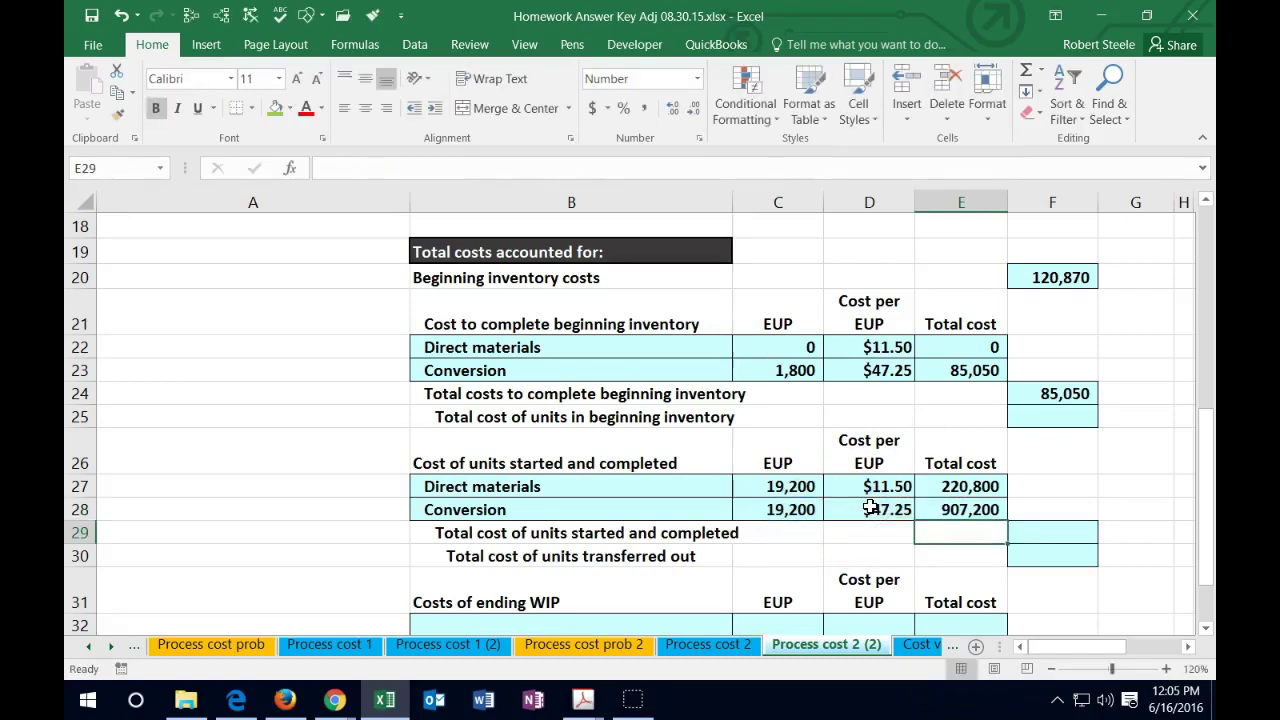
pyautogui.press('Right')
pyautogui.scroll(-1, 870, 507)
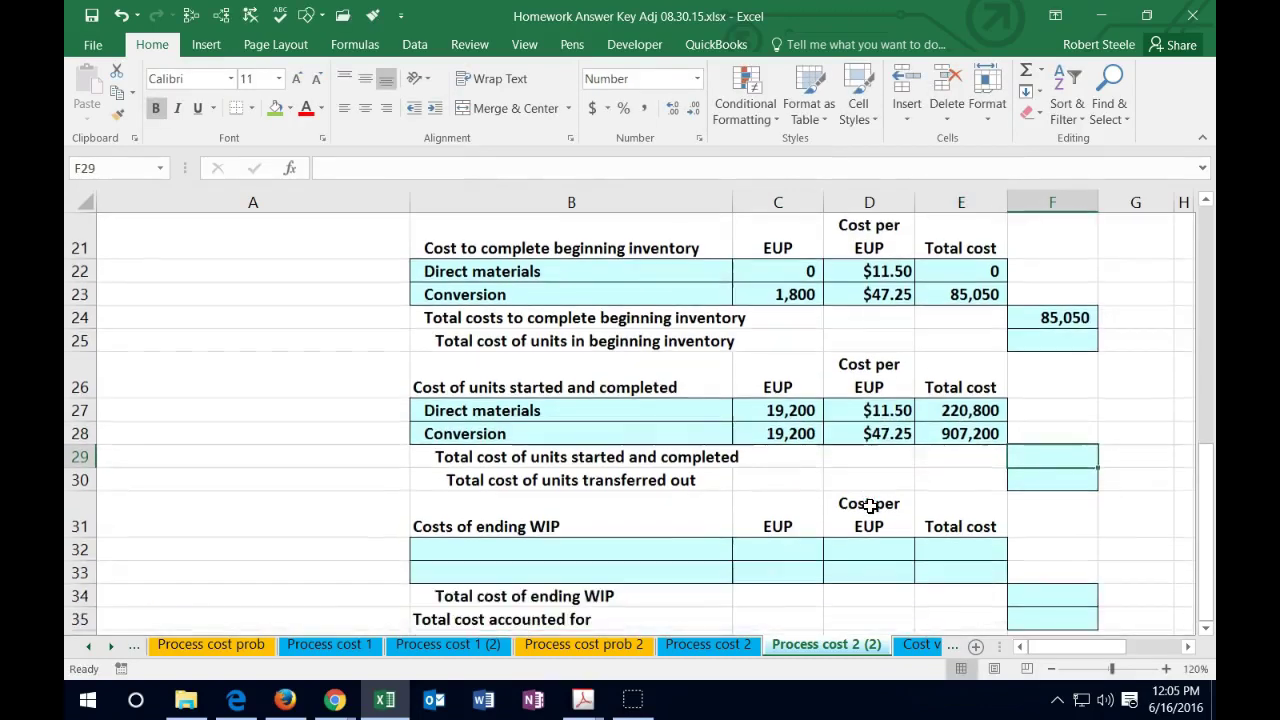
# - Sum E27:E28 in F29 for a 1,128,000 started-and-completed total
pyautogui.write('=sum(')
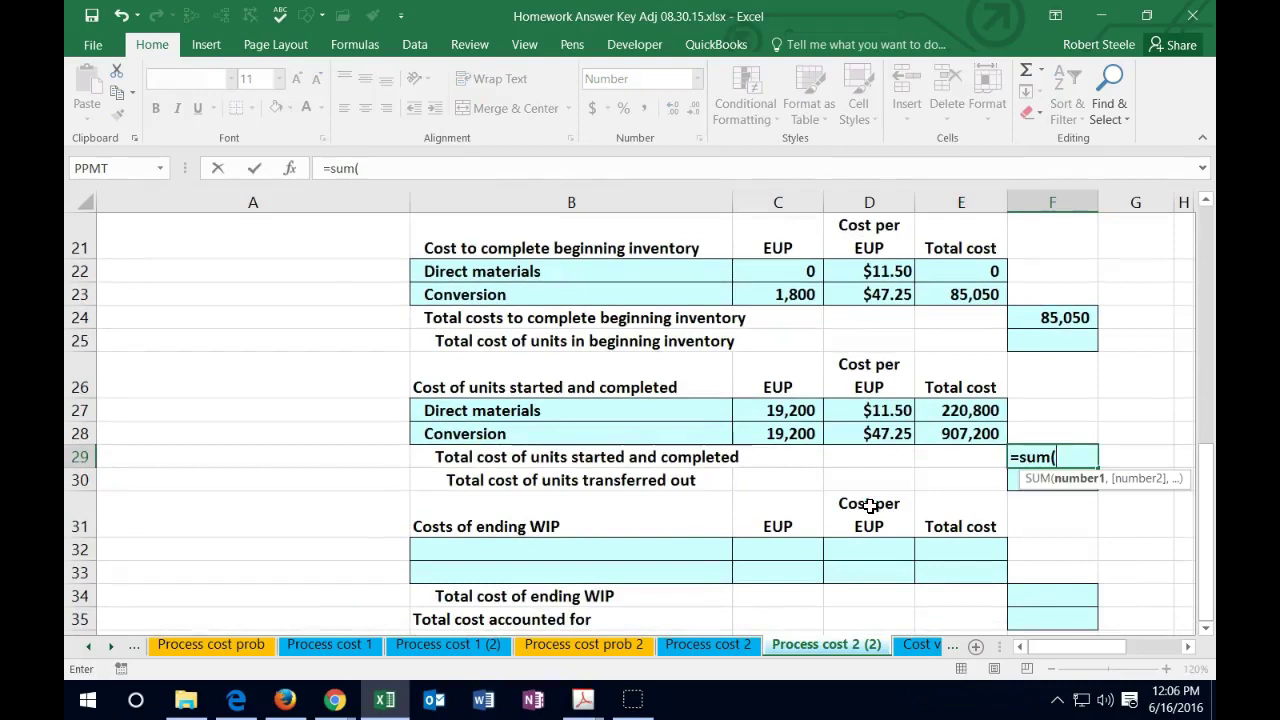
pyautogui.moveTo(987, 406); pyautogui.dragTo(984, 428)
pyautogui.press('Return')
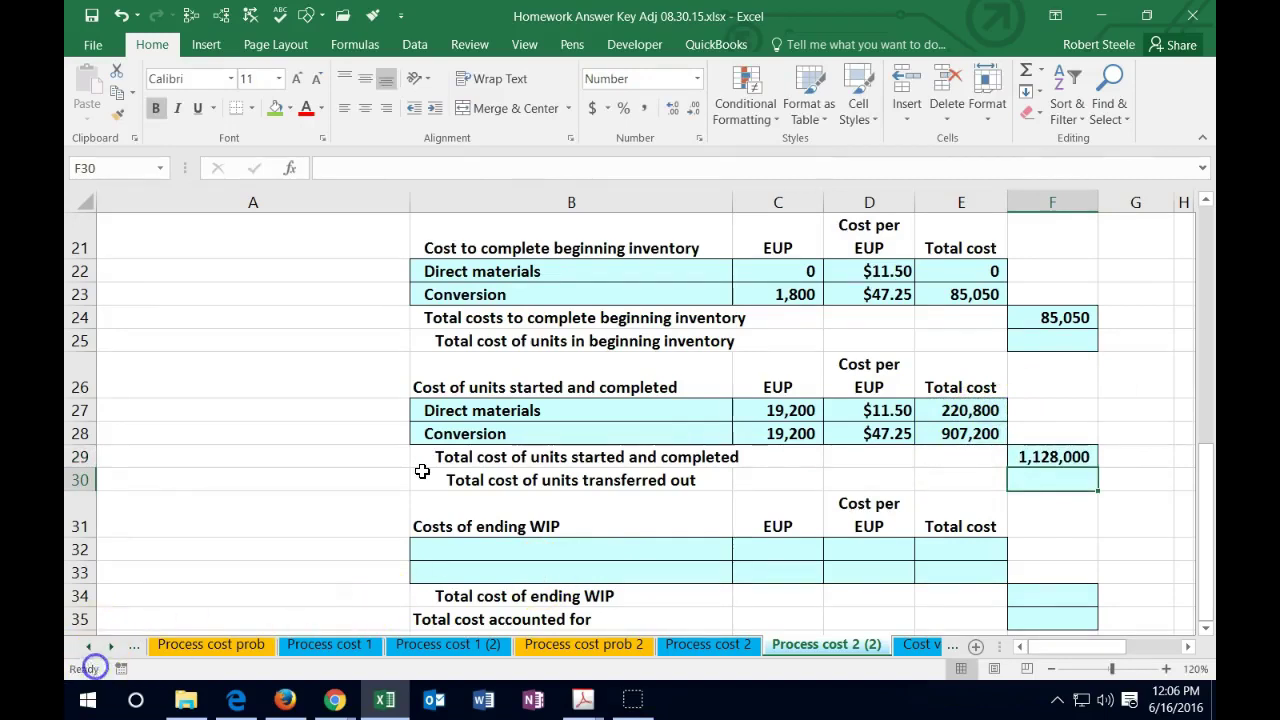
# - Shade the units started and completed row B10:G10 light green
pyautogui.scroll(1, 422, 470)
pyautogui.scroll(4, 422, 470)
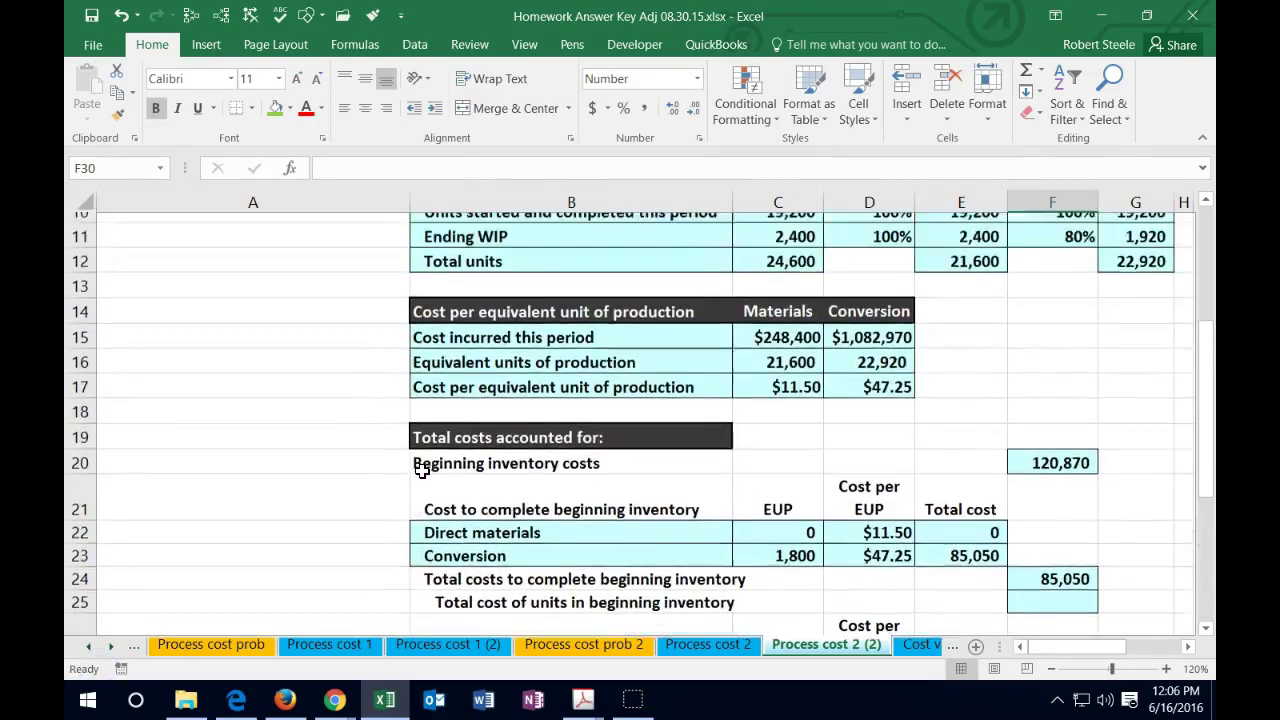
pyautogui.moveTo(494, 380); pyautogui.dragTo(1141, 372)
pyautogui.rightClick(1141, 372)
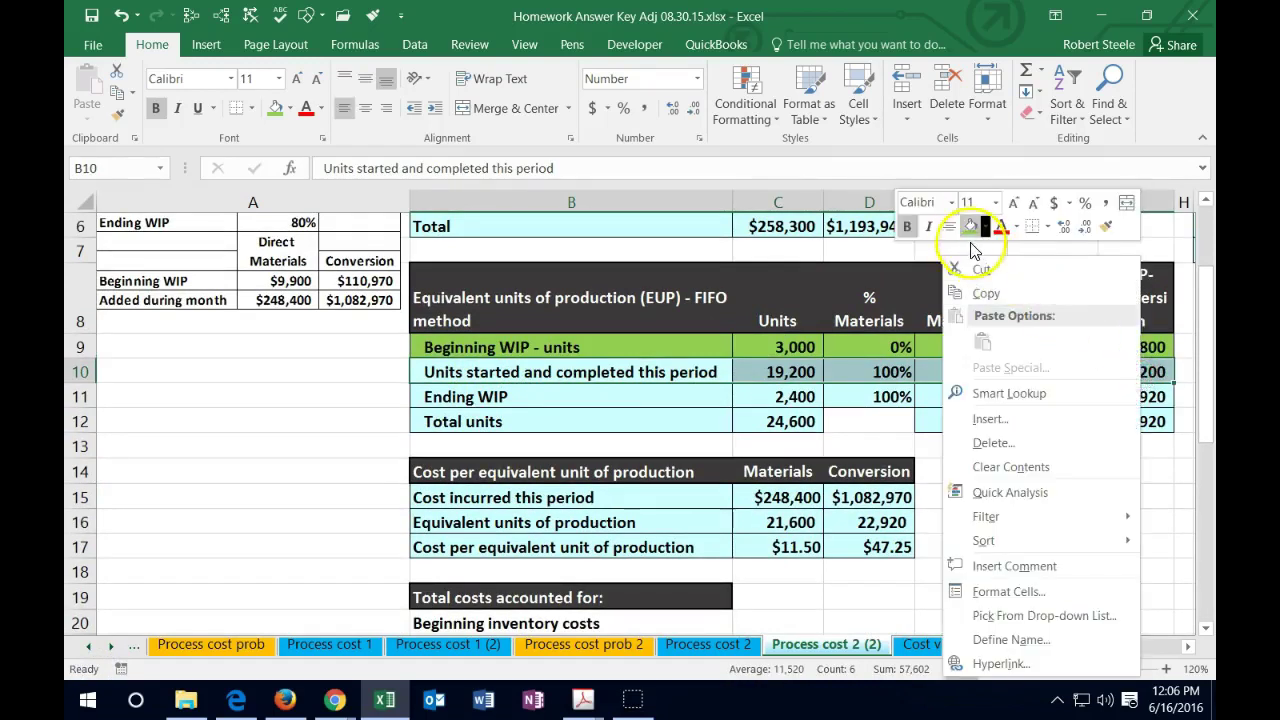
pyautogui.click(985, 218)
pyautogui.click(548, 397)
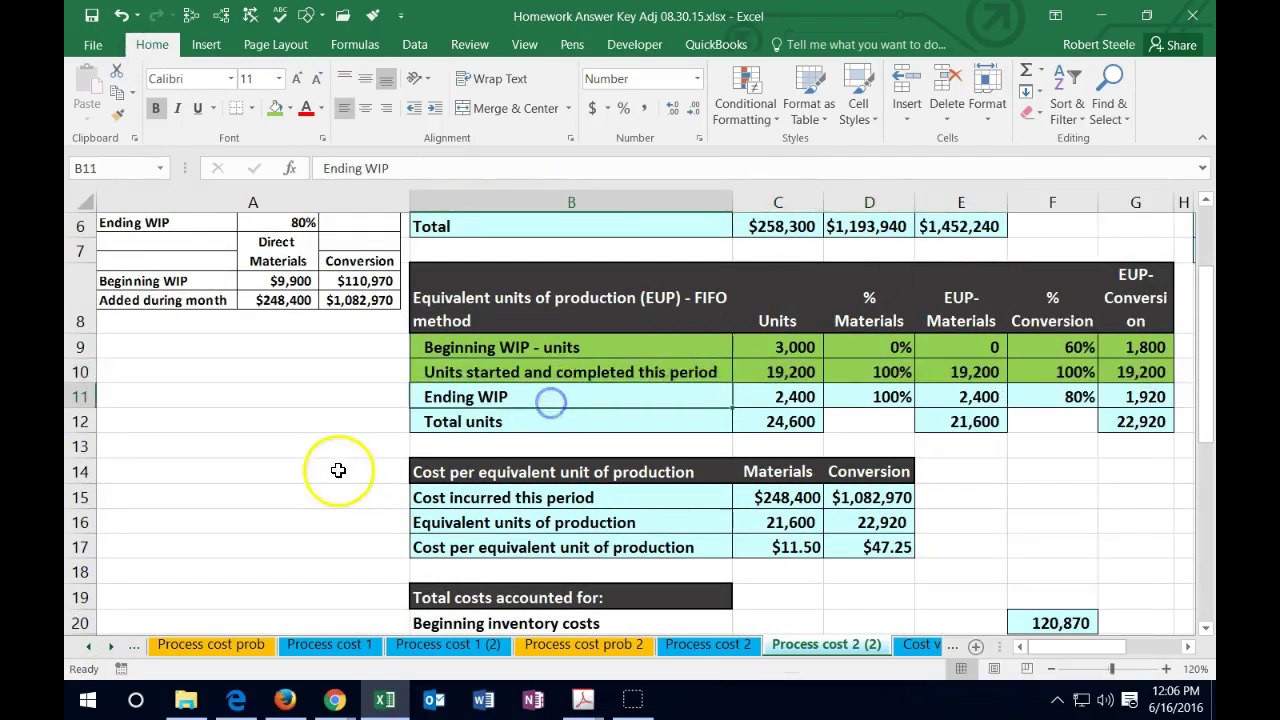
pyautogui.scroll(-2, 336, 470)
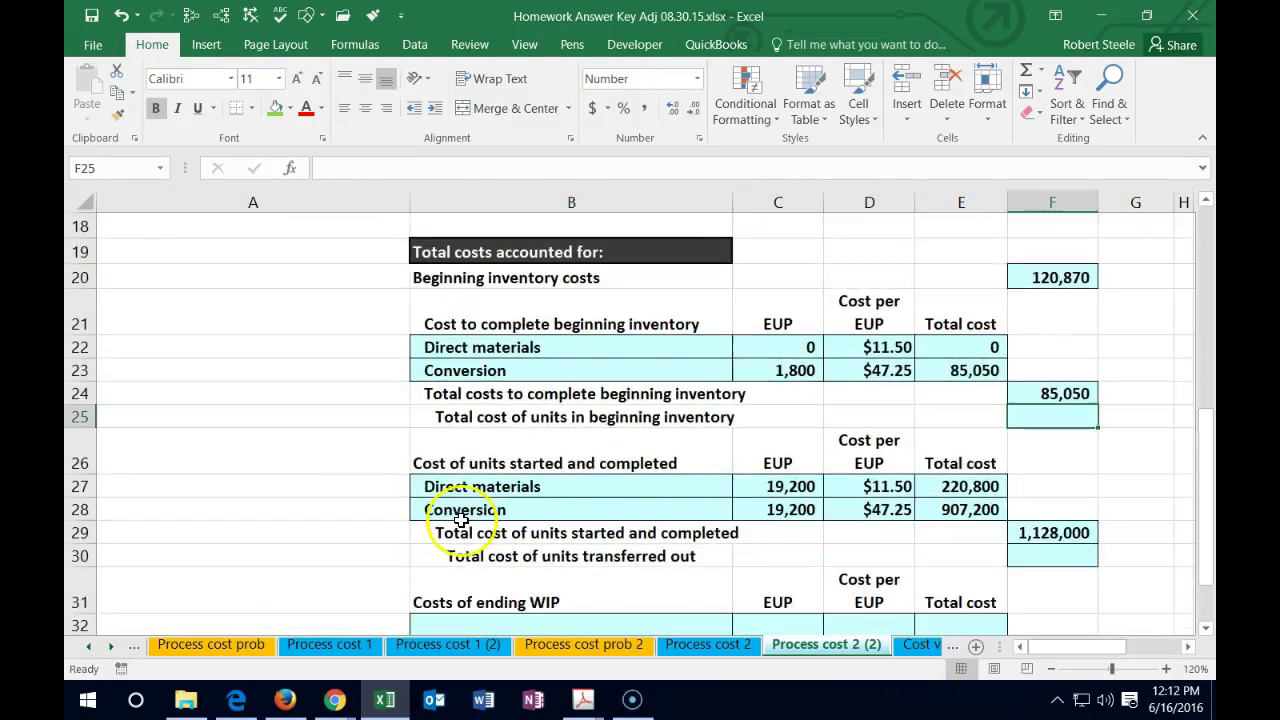
# - Trace the beginning inventory costs in F20 back to their source E4
pyautogui.click(482, 434)
pyautogui.click(458, 416)
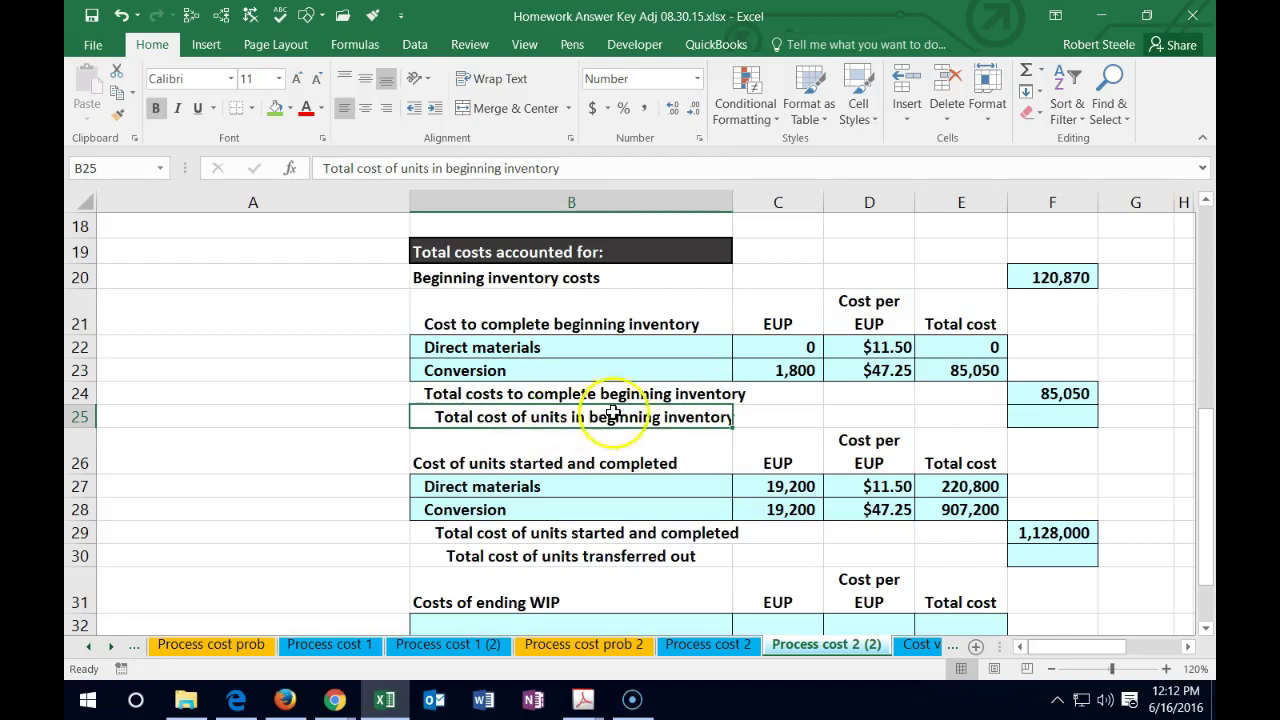
pyautogui.click(1040, 279)
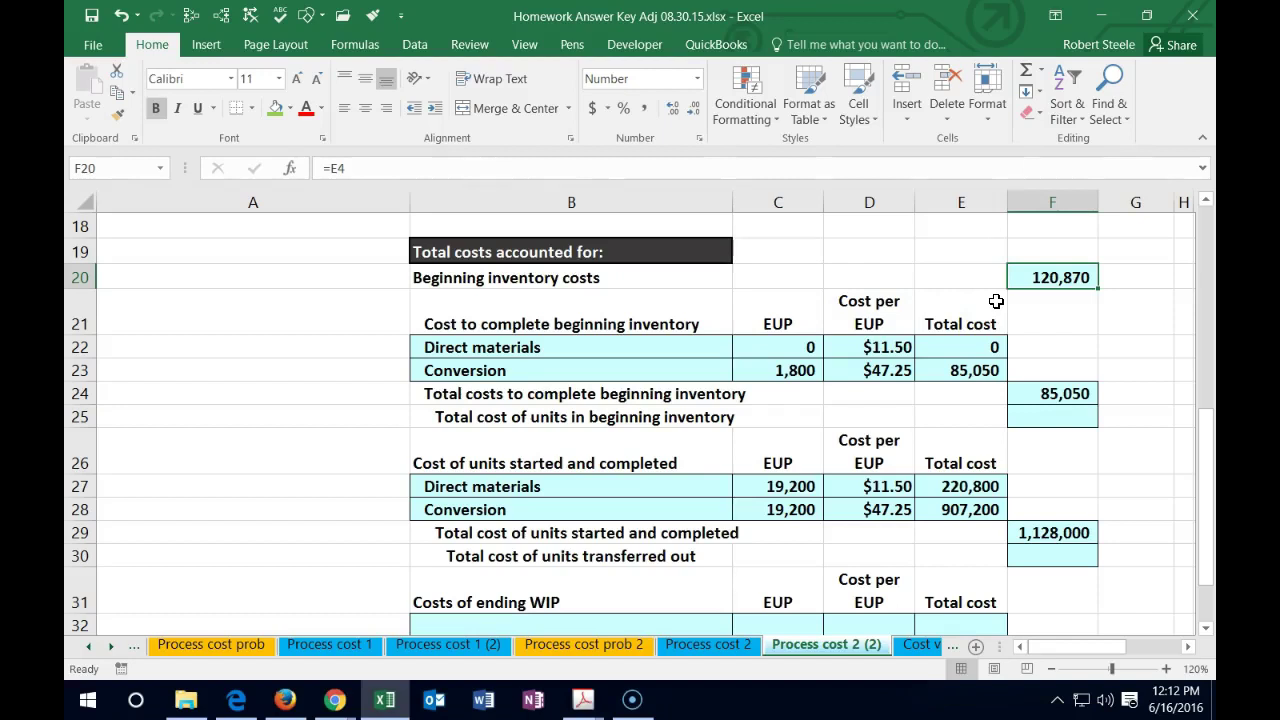
pyautogui.doubleClick(971, 323)
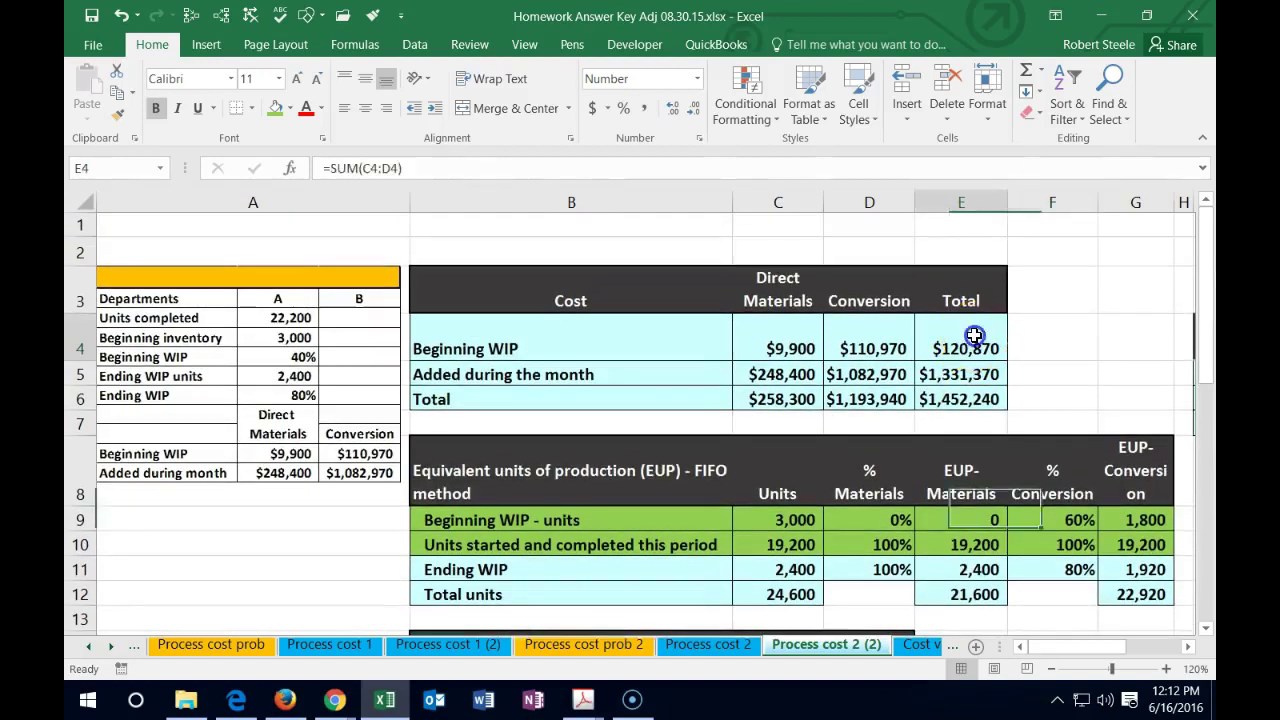
pyautogui.scroll(-9, 1034, 330)
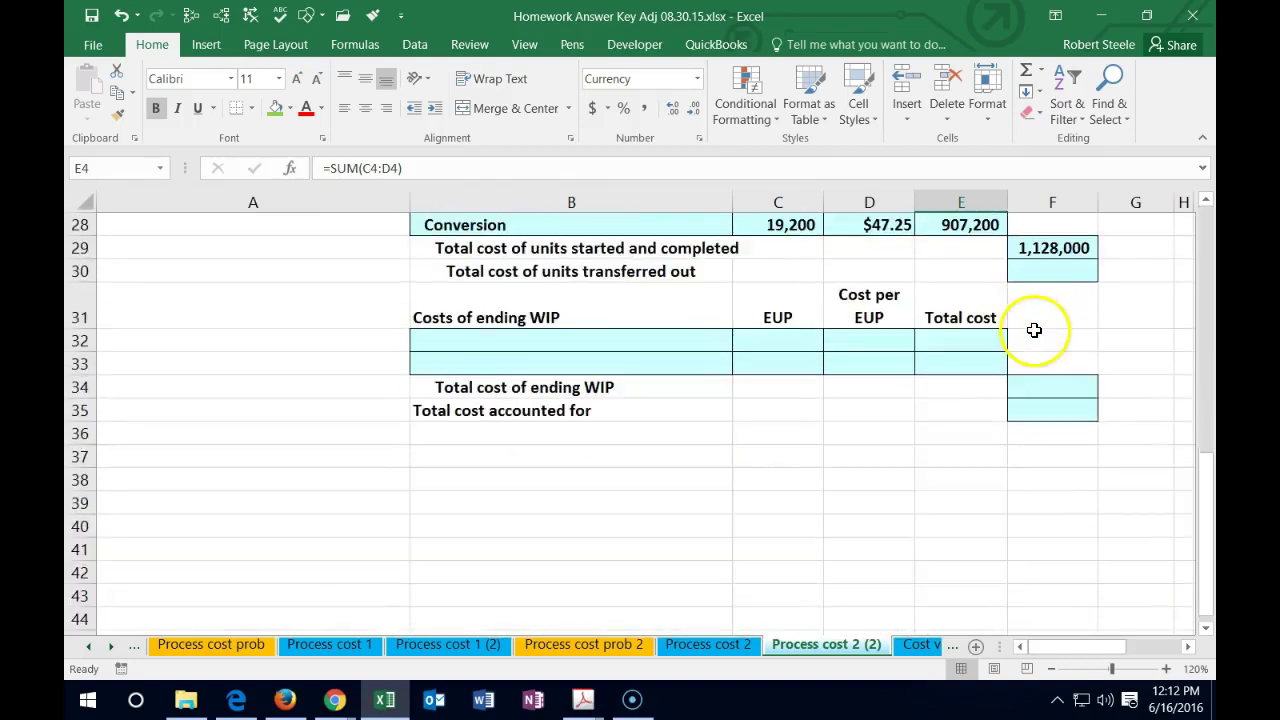
pyautogui.scroll(3, 1035, 330)
pyautogui.click(1047, 251)
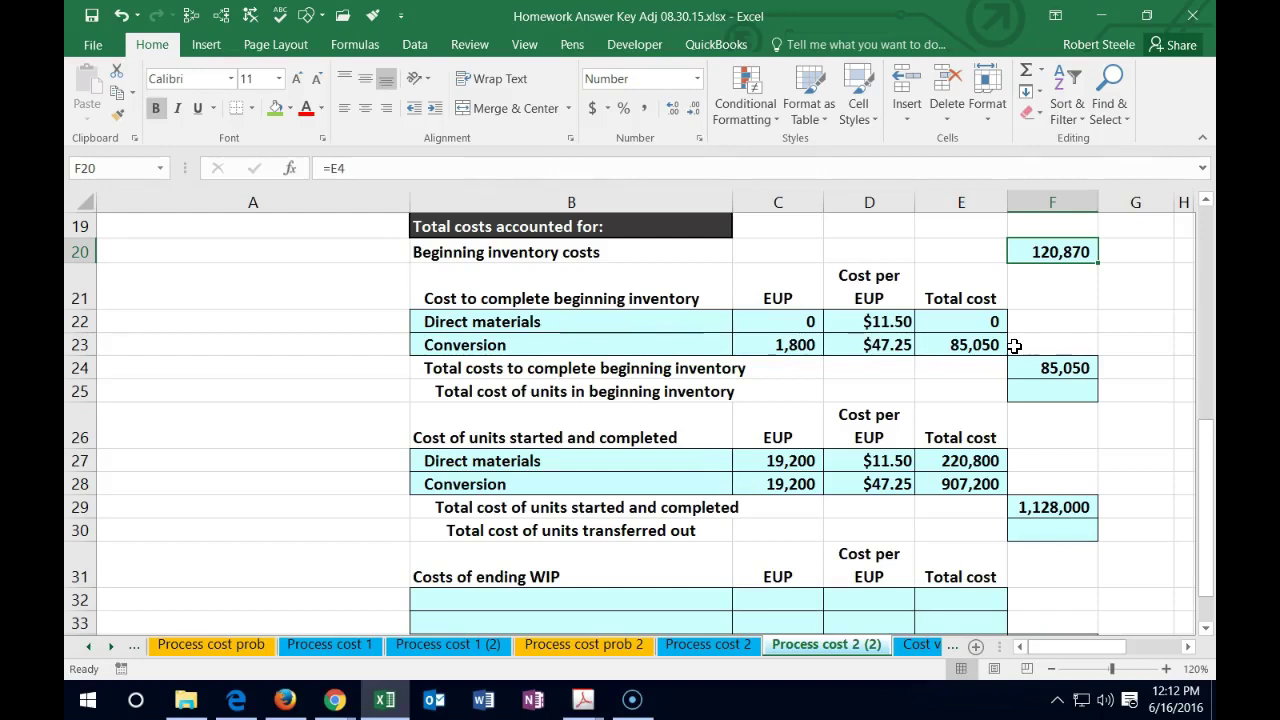
# - Enter =SUM(F20:F24) in F25 for a 205,920 beginning inventory total
pyautogui.click(1045, 390)
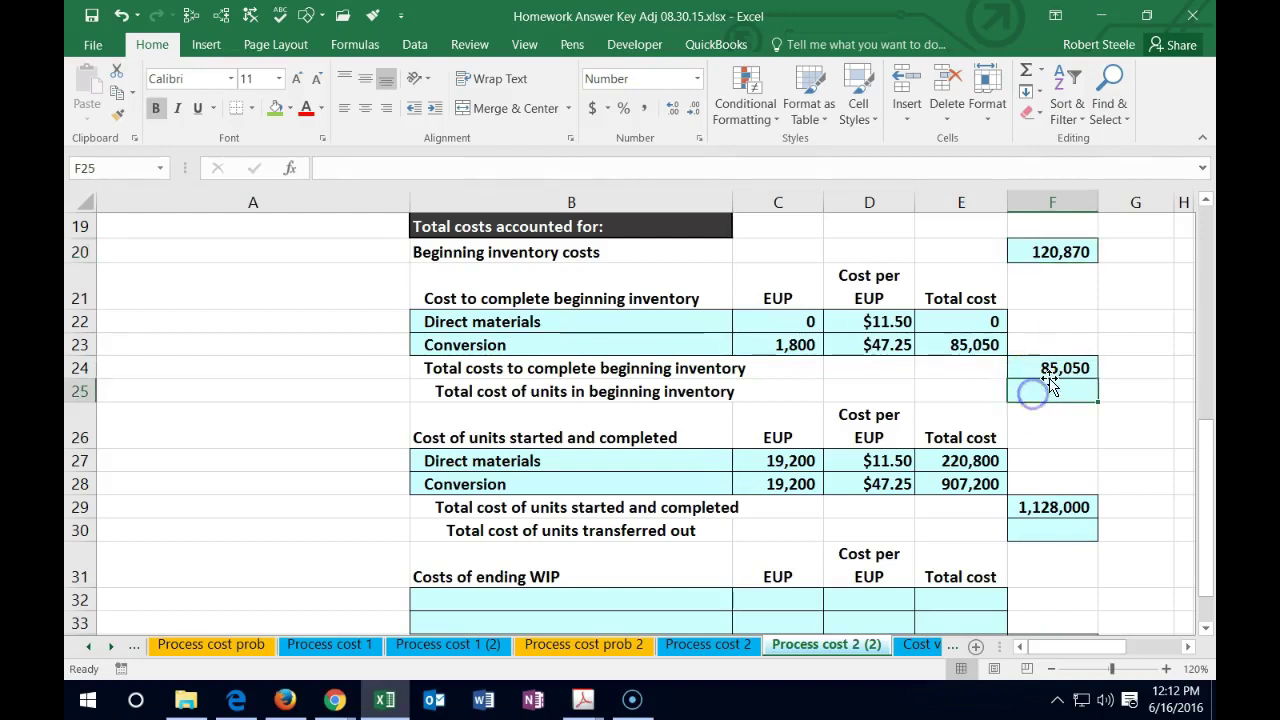
pyautogui.write('=sum(')
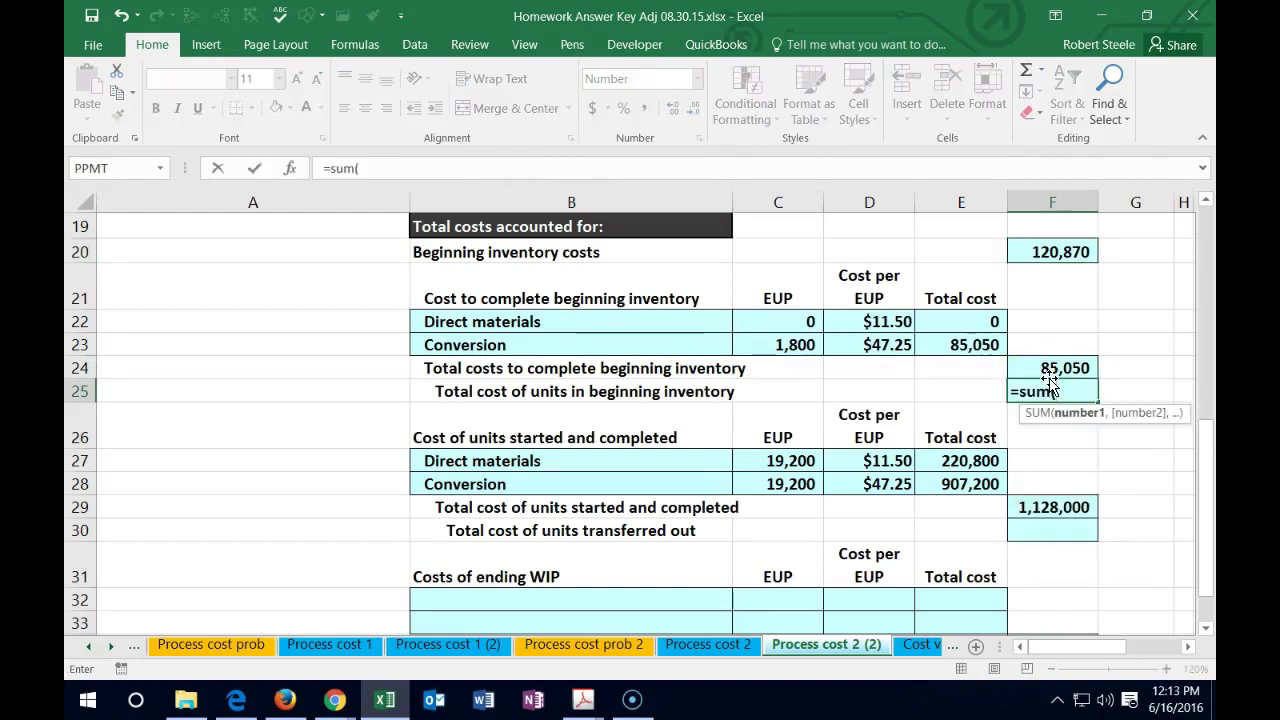
pyautogui.moveTo(1077, 252); pyautogui.dragTo(1090, 368)
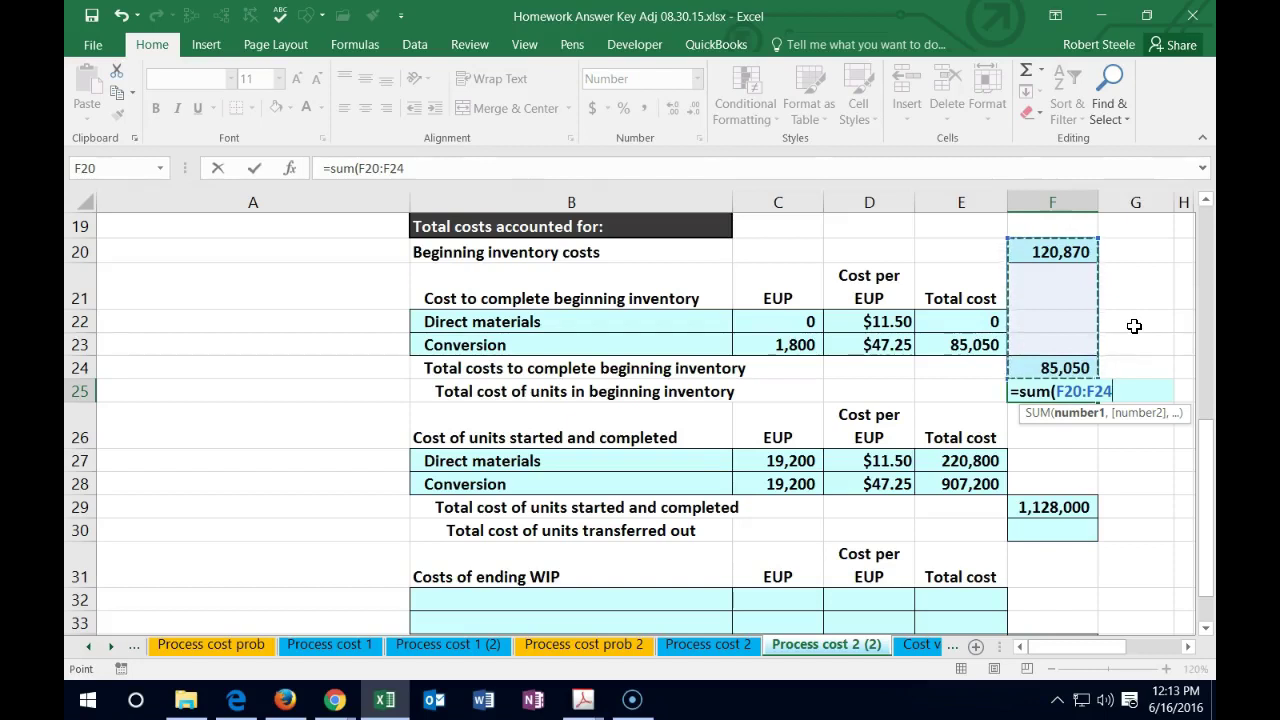
pyautogui.press('Return')
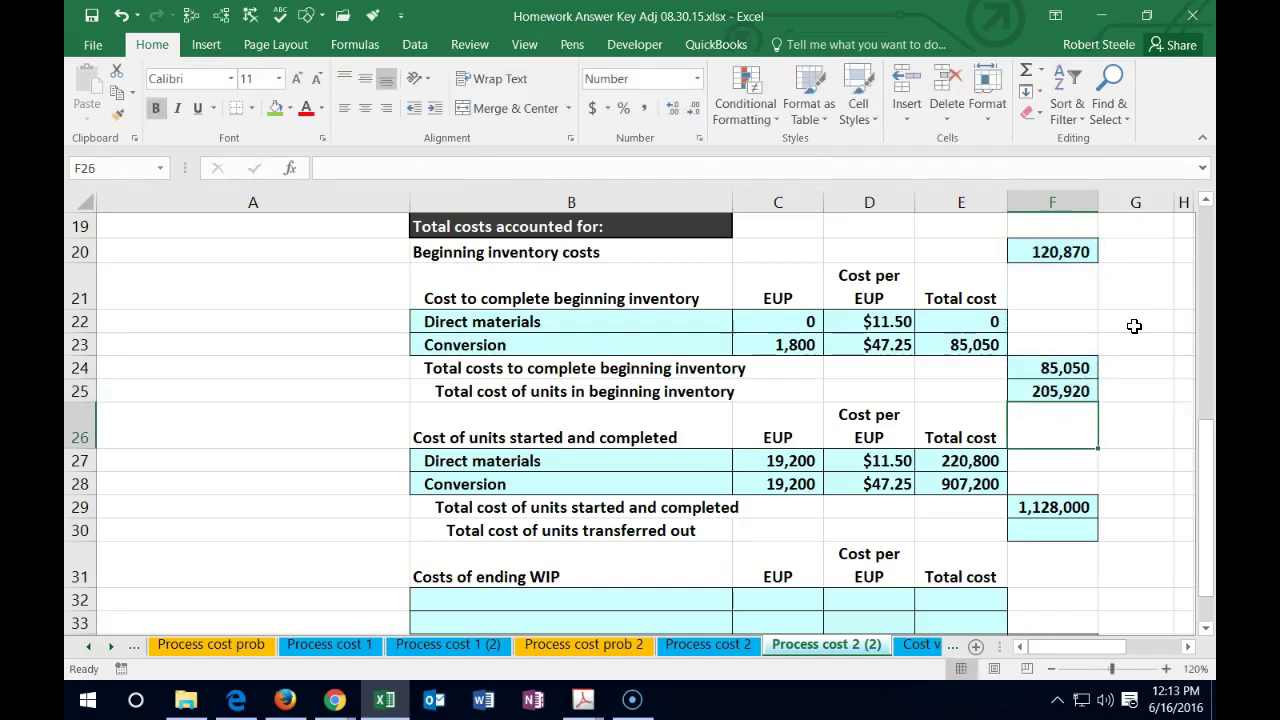
# - Review the beginning inventory and started-and-completed total formulas
pyautogui.click(672, 532)
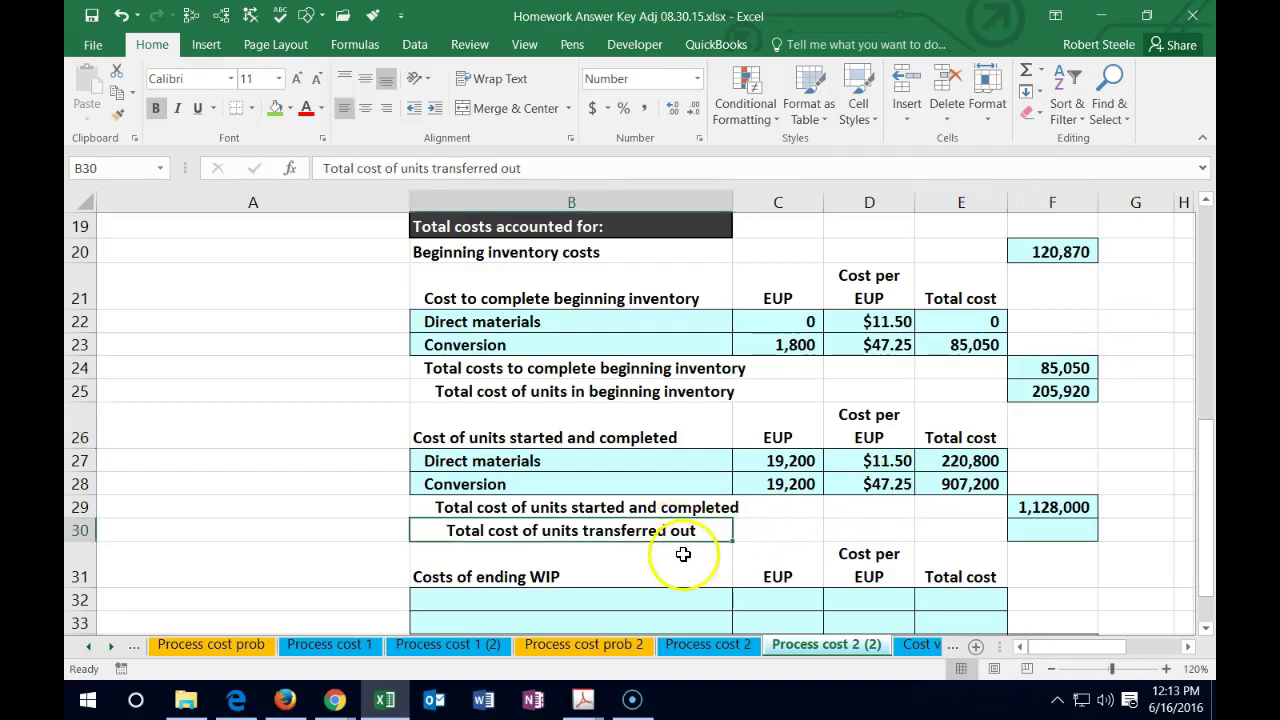
pyautogui.click(951, 527)
pyautogui.click(1035, 528)
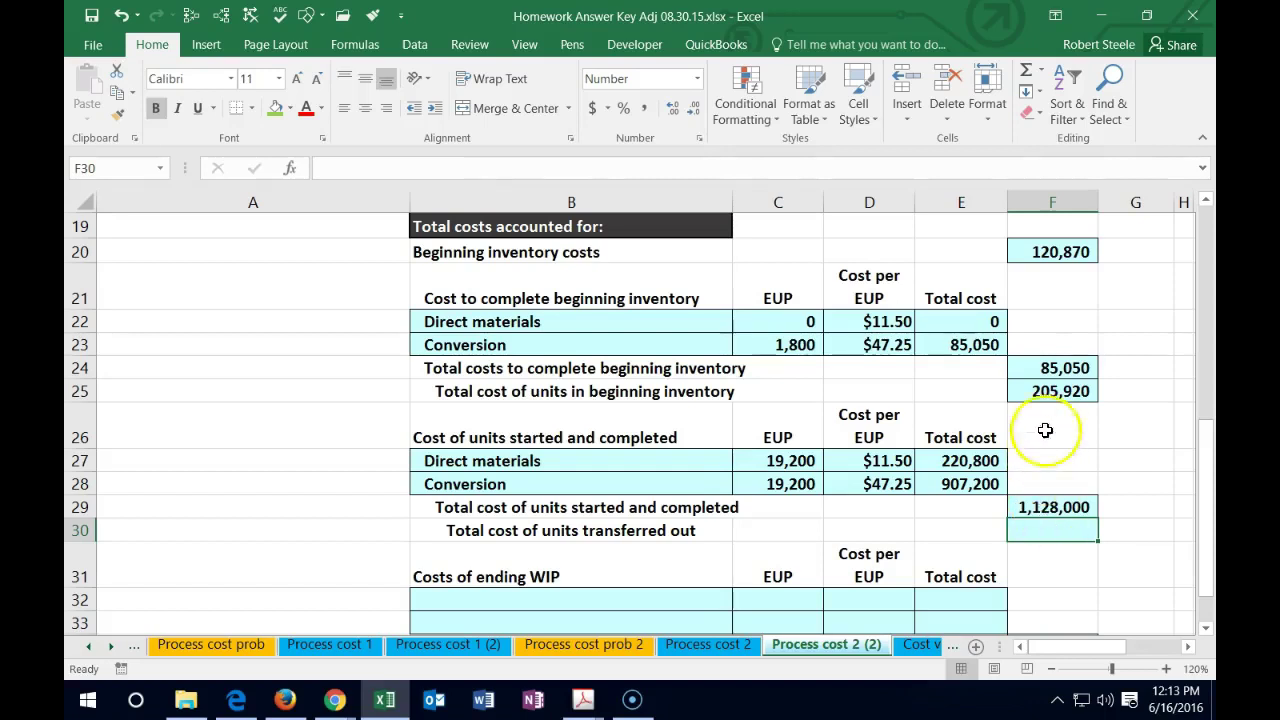
pyautogui.click(1055, 392)
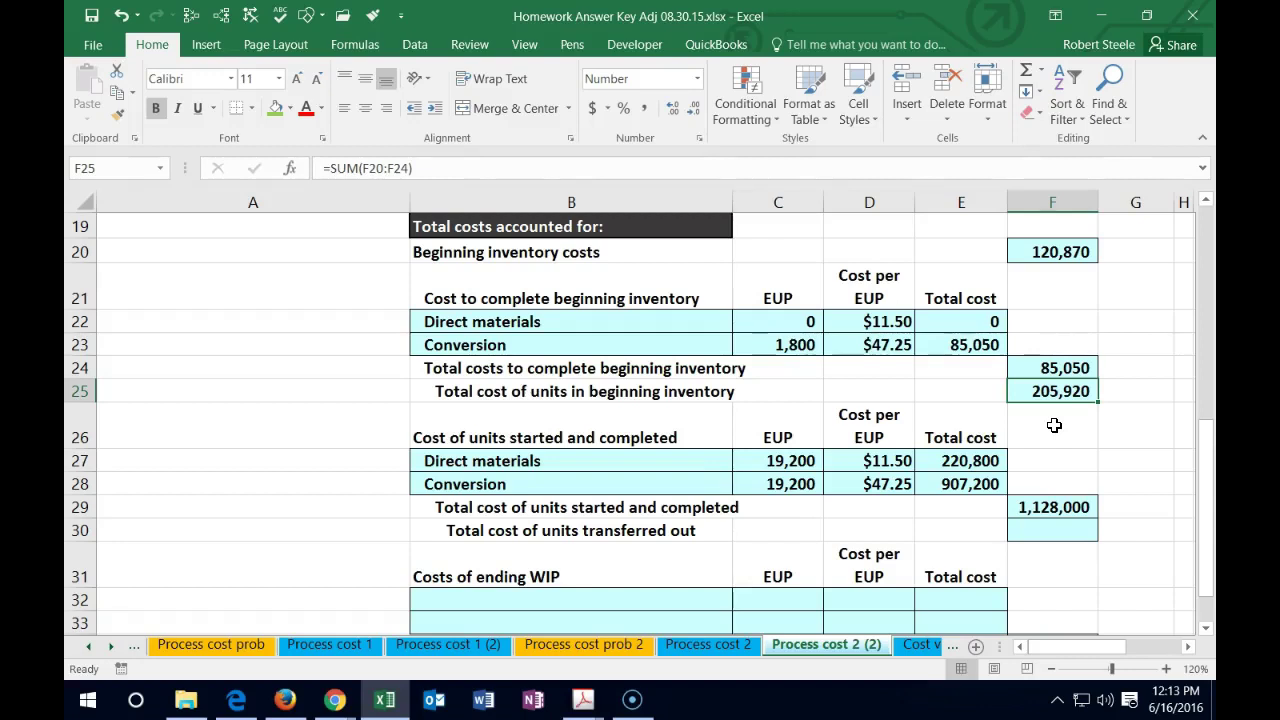
pyautogui.click(1043, 502)
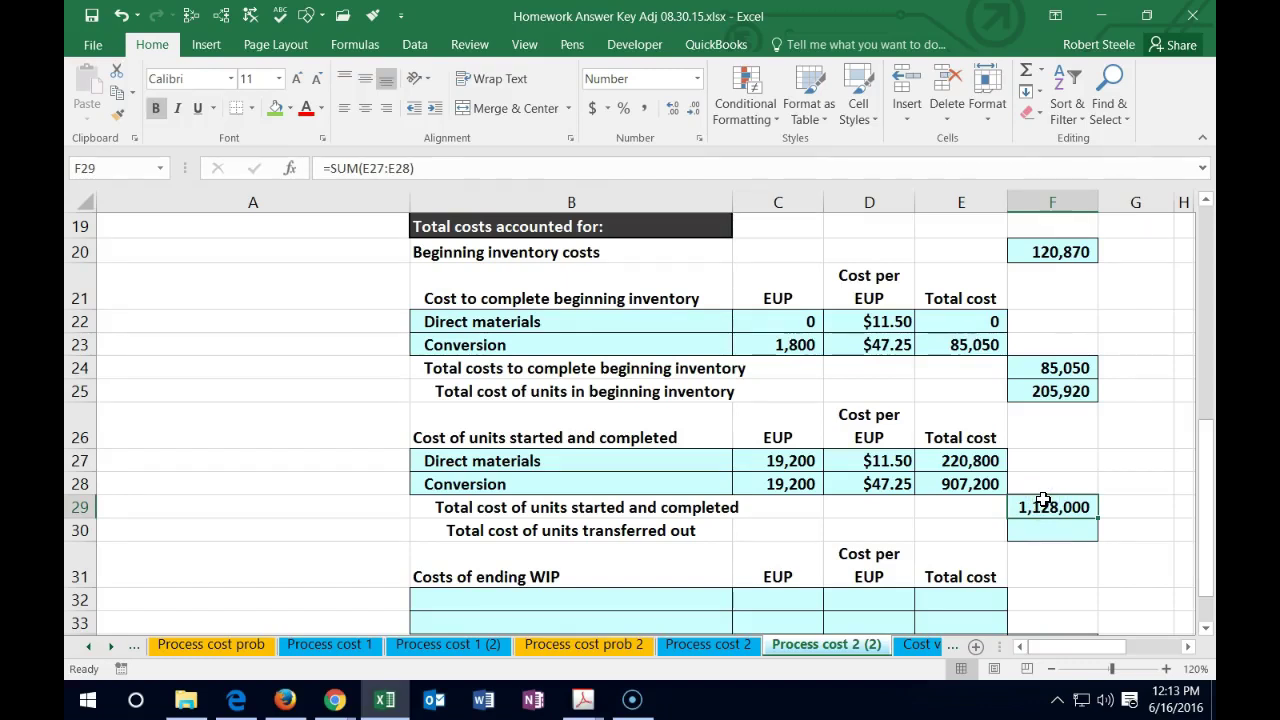
# - Enter =SUM(F25:F29) in F30 for 1,333,920 transferred out
pyautogui.press('Down')
pyautogui.write('=sum(')
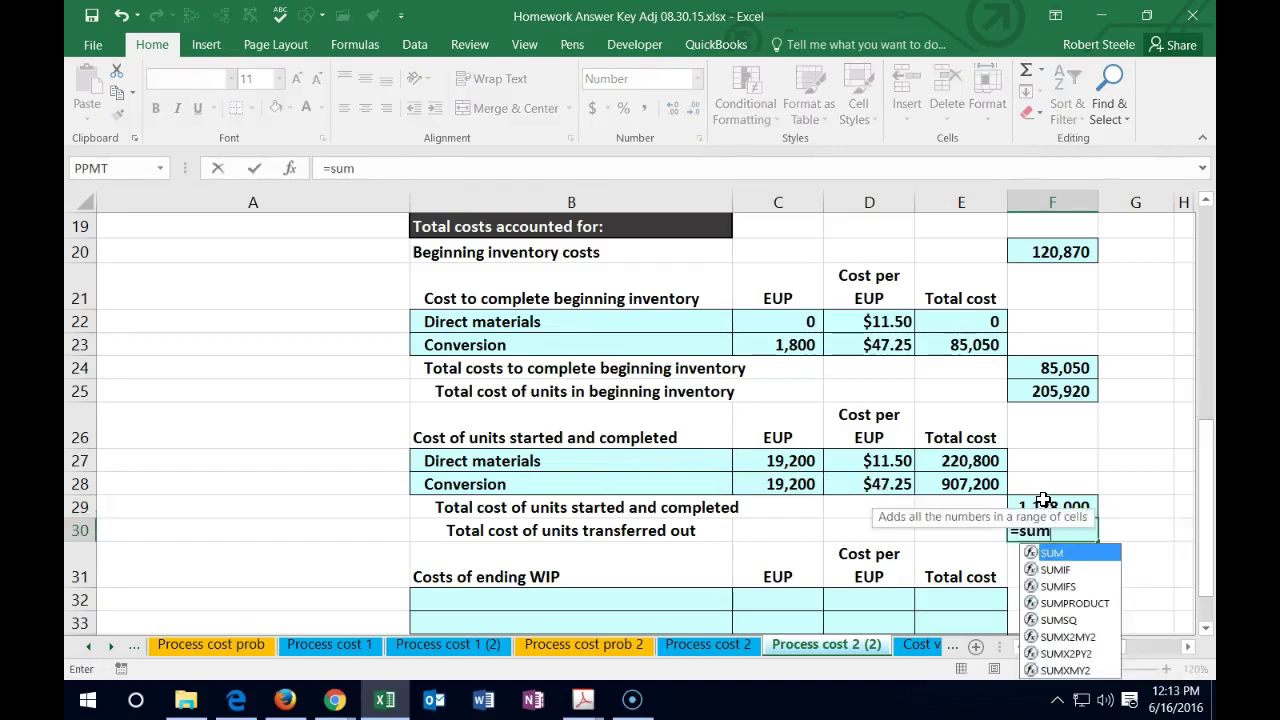
pyautogui.click(1055, 394)
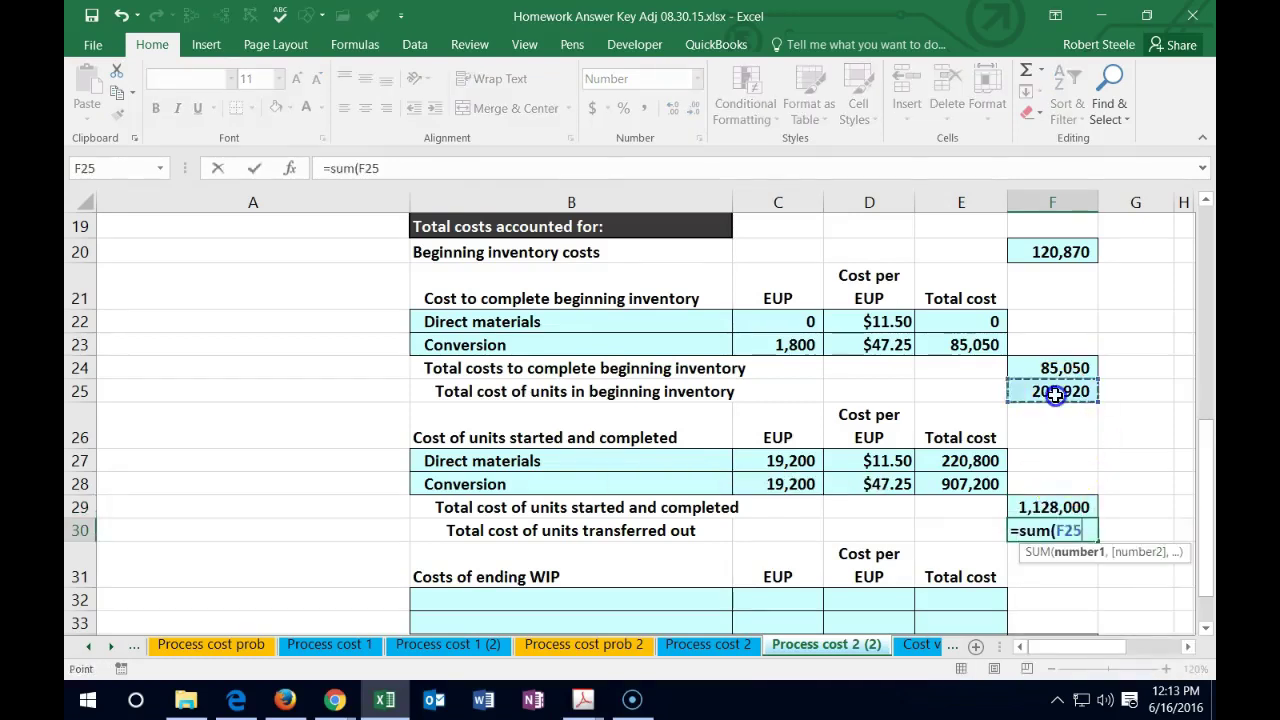
pyautogui.moveTo(1055, 394); pyautogui.dragTo(1050, 509)
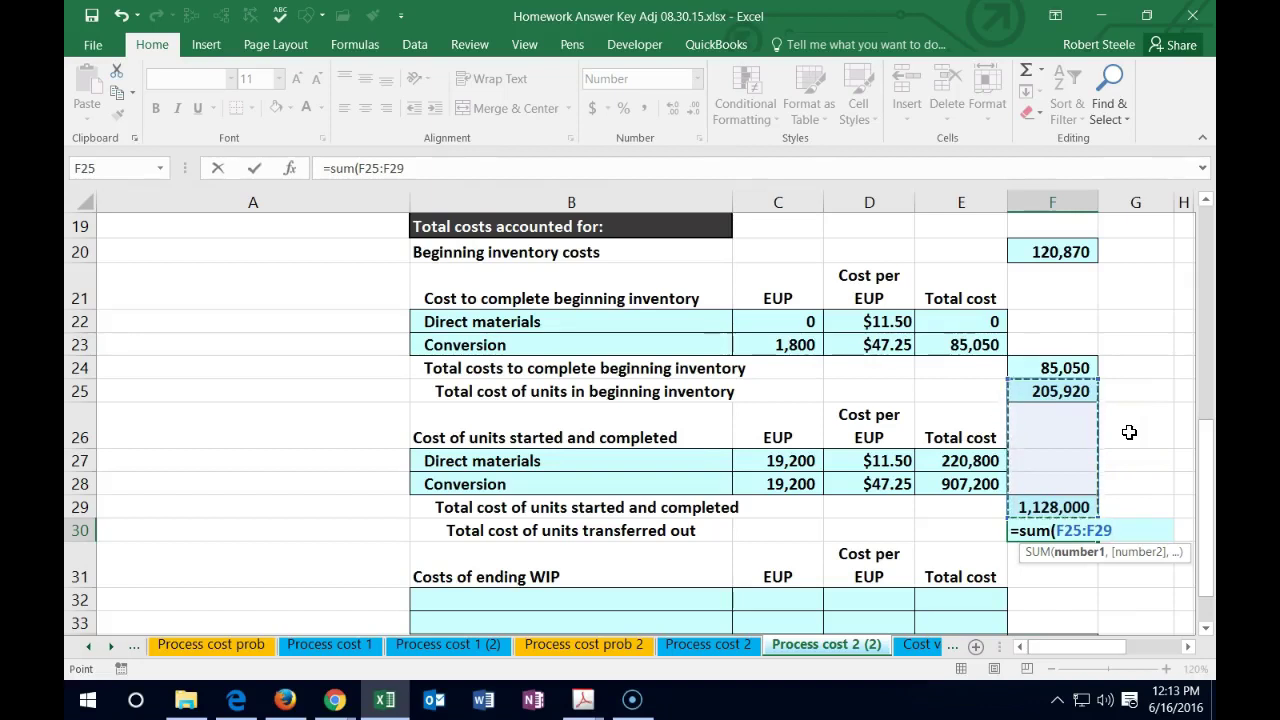
pyautogui.press('Return')
pyautogui.click(1058, 530)
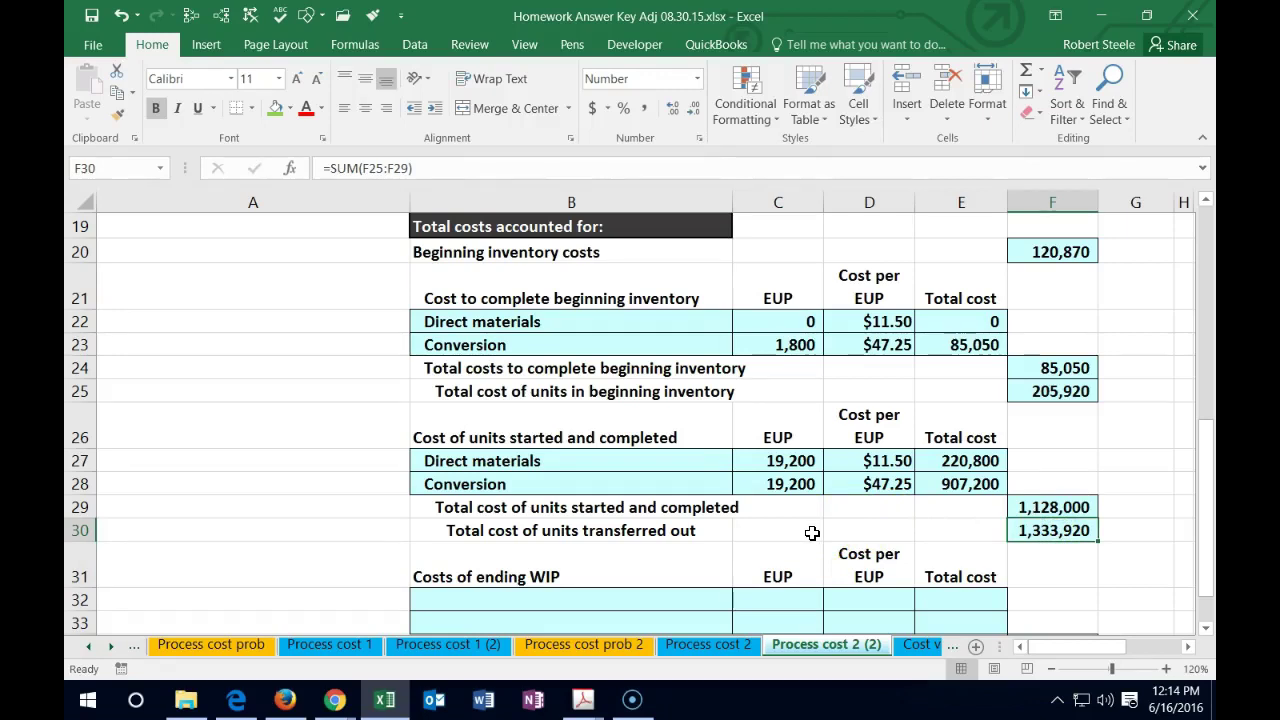
pyautogui.scroll(-1, 812, 533)
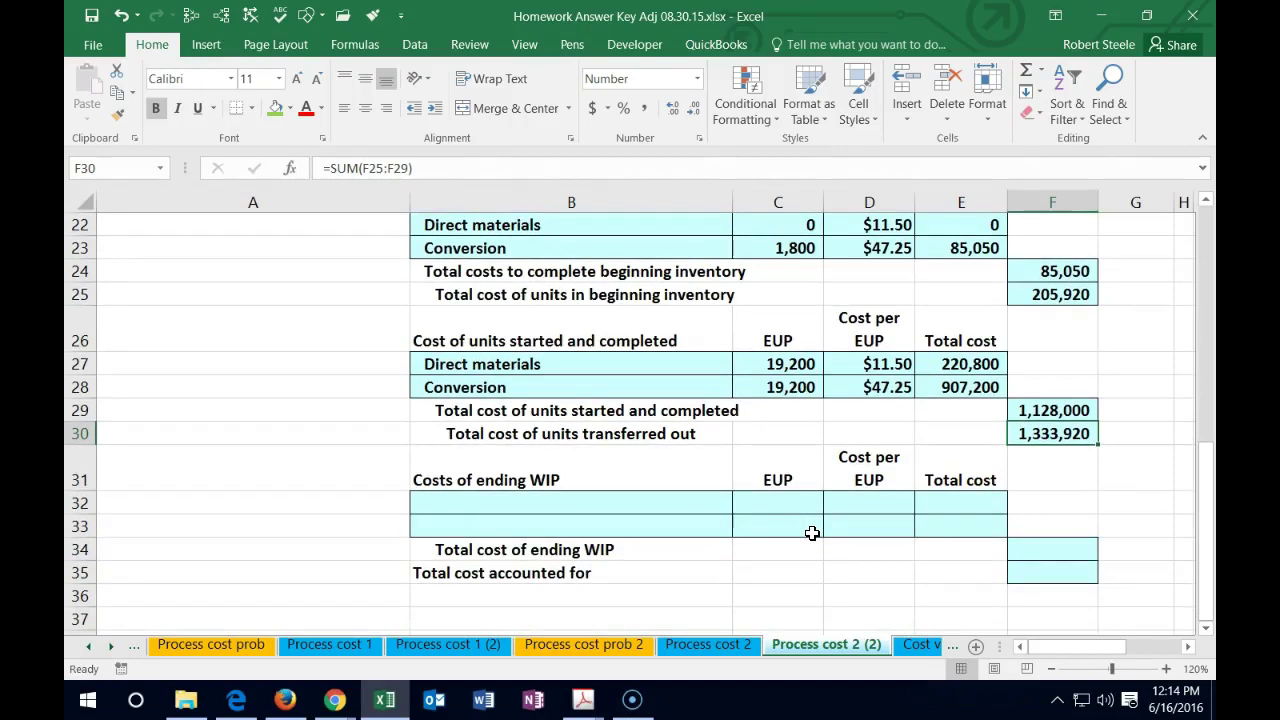
# - Link B32 to the Direct materials label and C32 to the 2,400 EUP in E11
pyautogui.doubleClick(620, 503)
pyautogui.write('=')
pyautogui.press('Up')
pyautogui.press('Up')
pyautogui.press('Up')
pyautogui.press('Up')
pyautogui.press('Up')
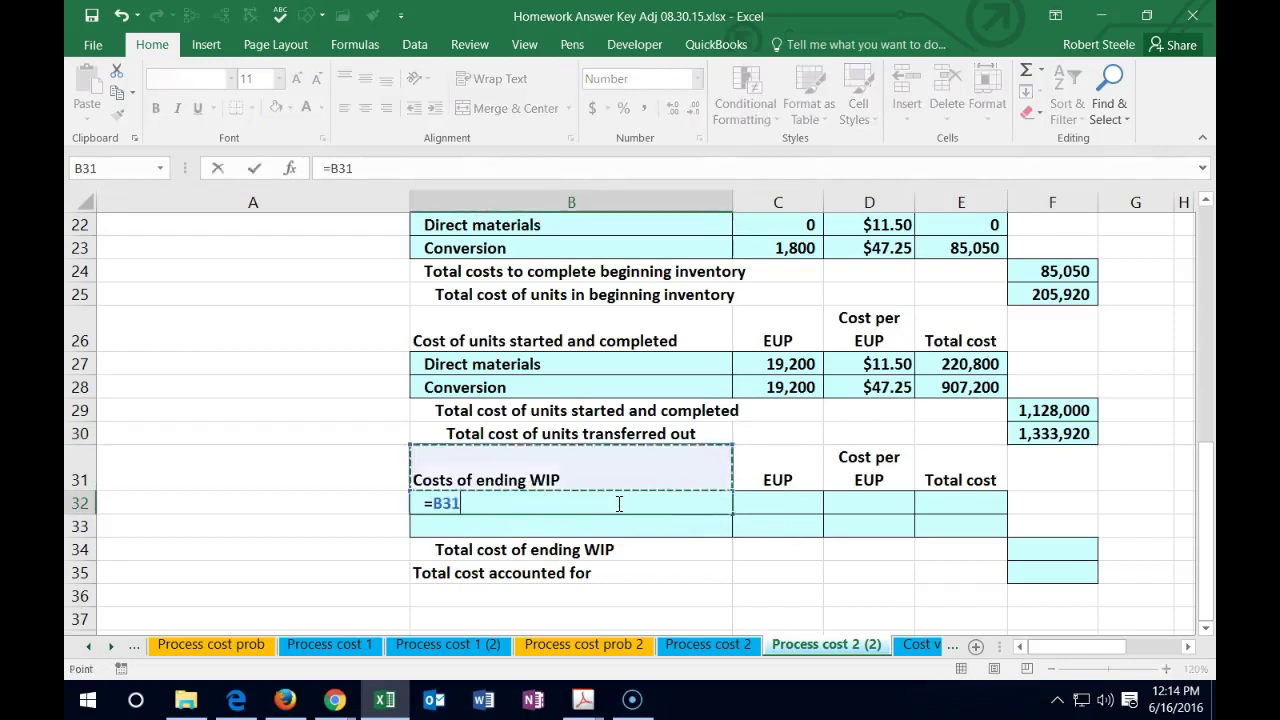
pyautogui.press('Tab')
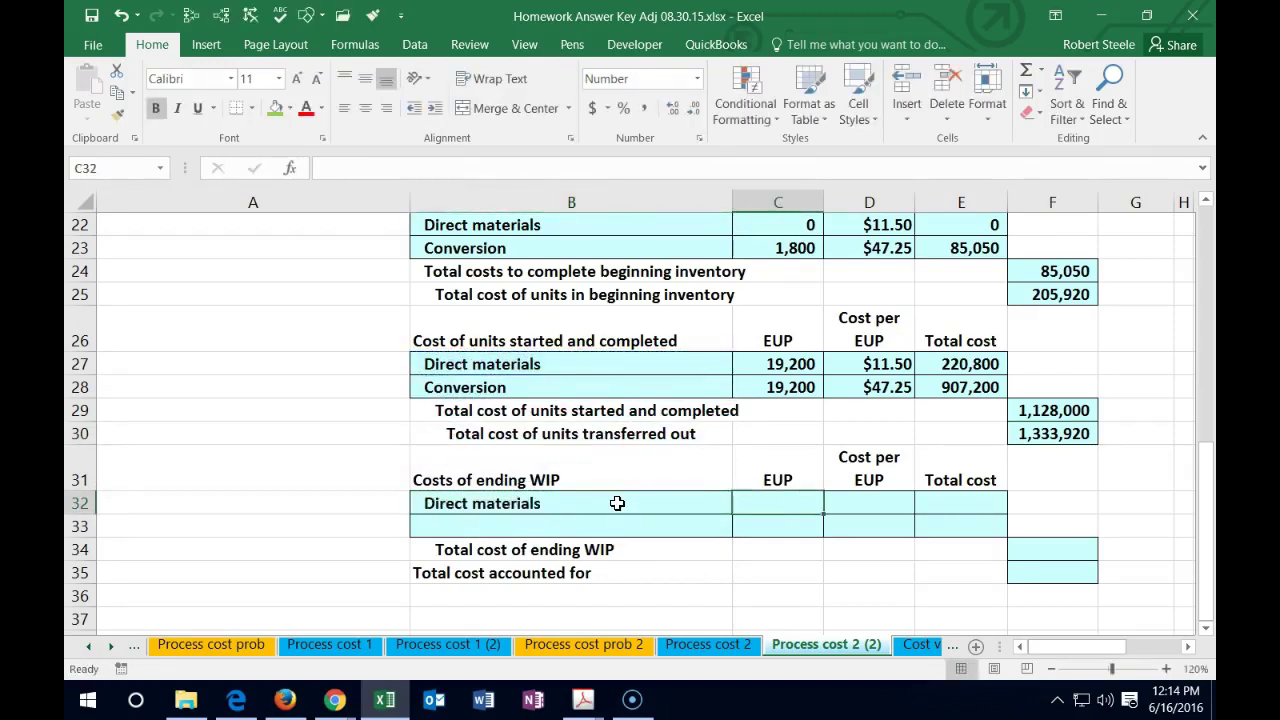
pyautogui.write('=')
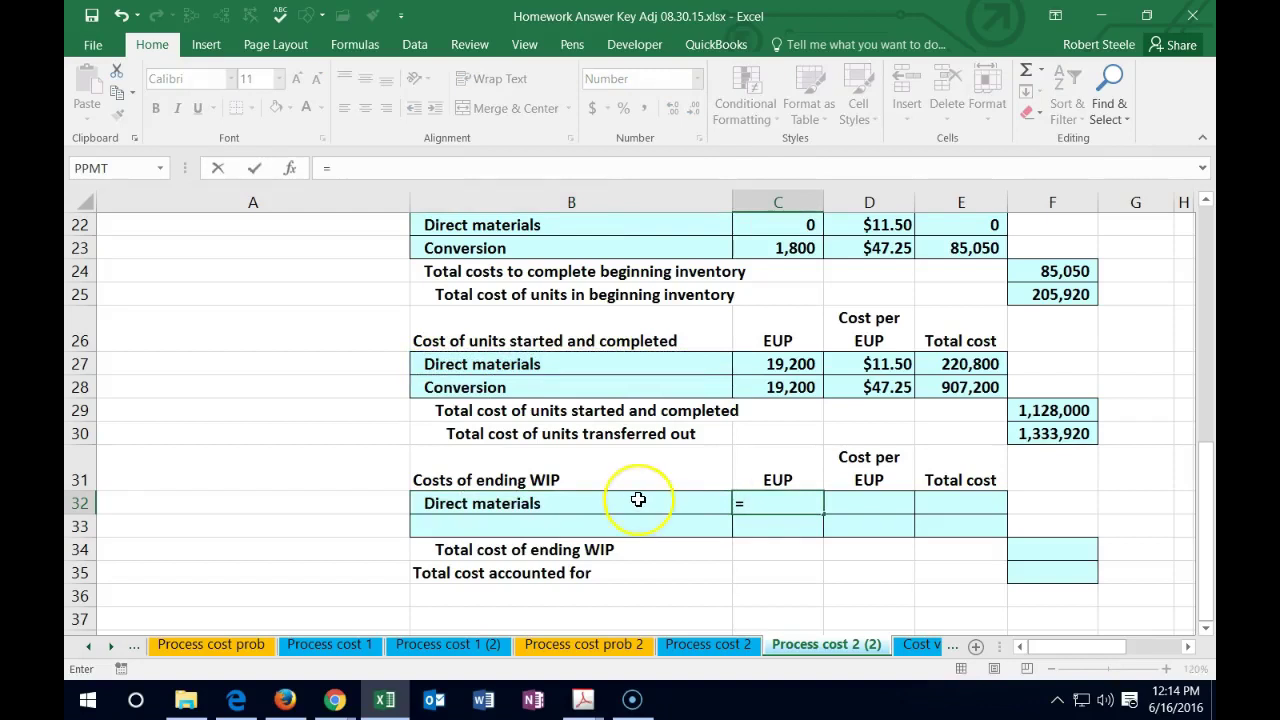
pyautogui.scroll(5, 630, 500)
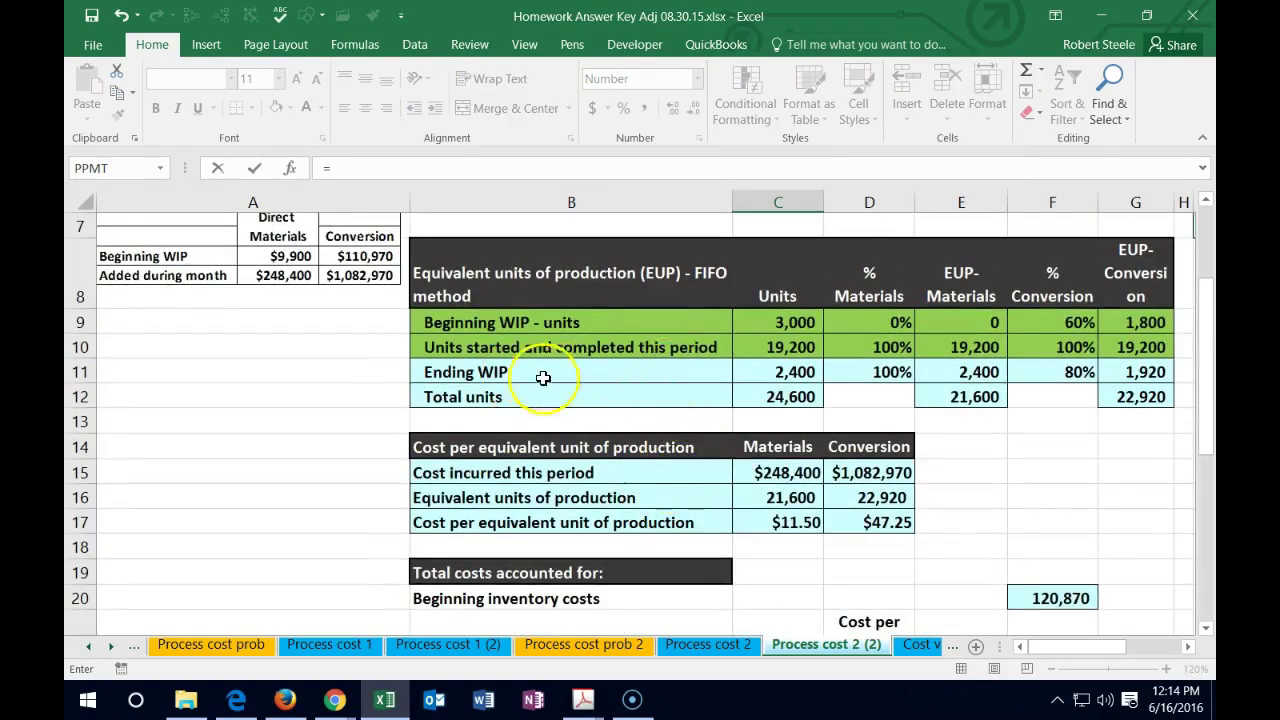
pyautogui.click(976, 374)
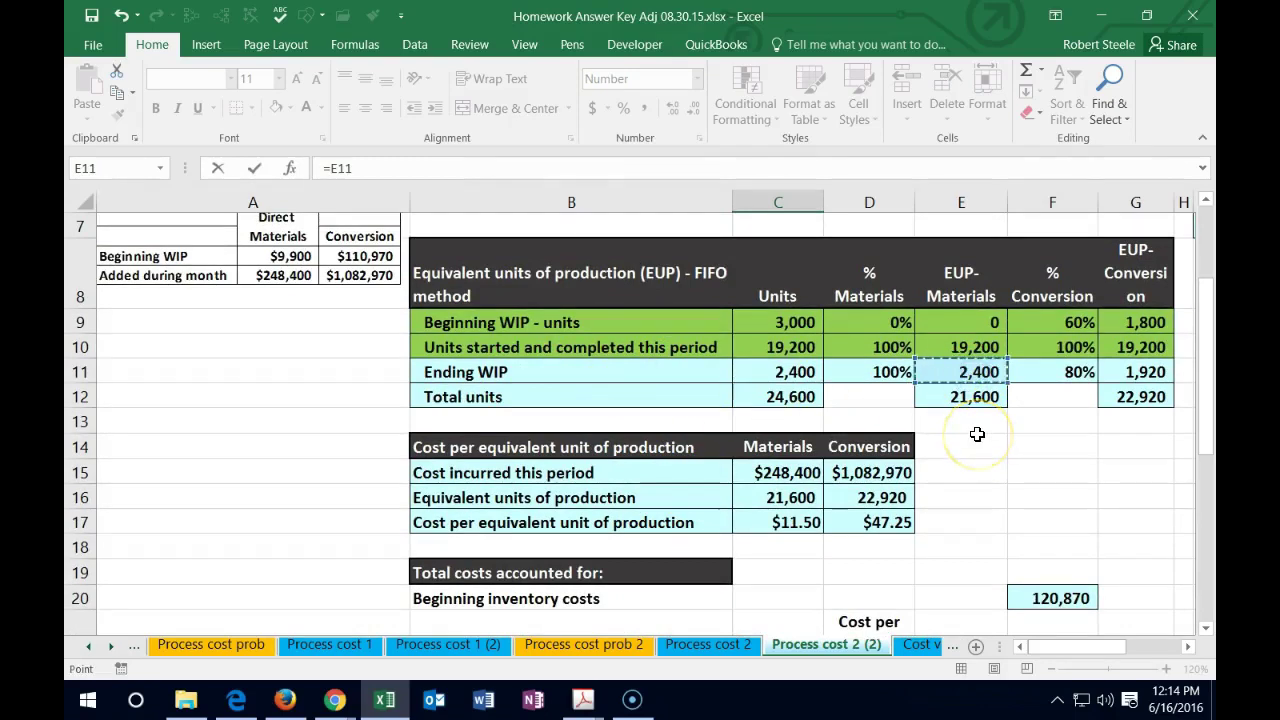
pyautogui.press('Return')
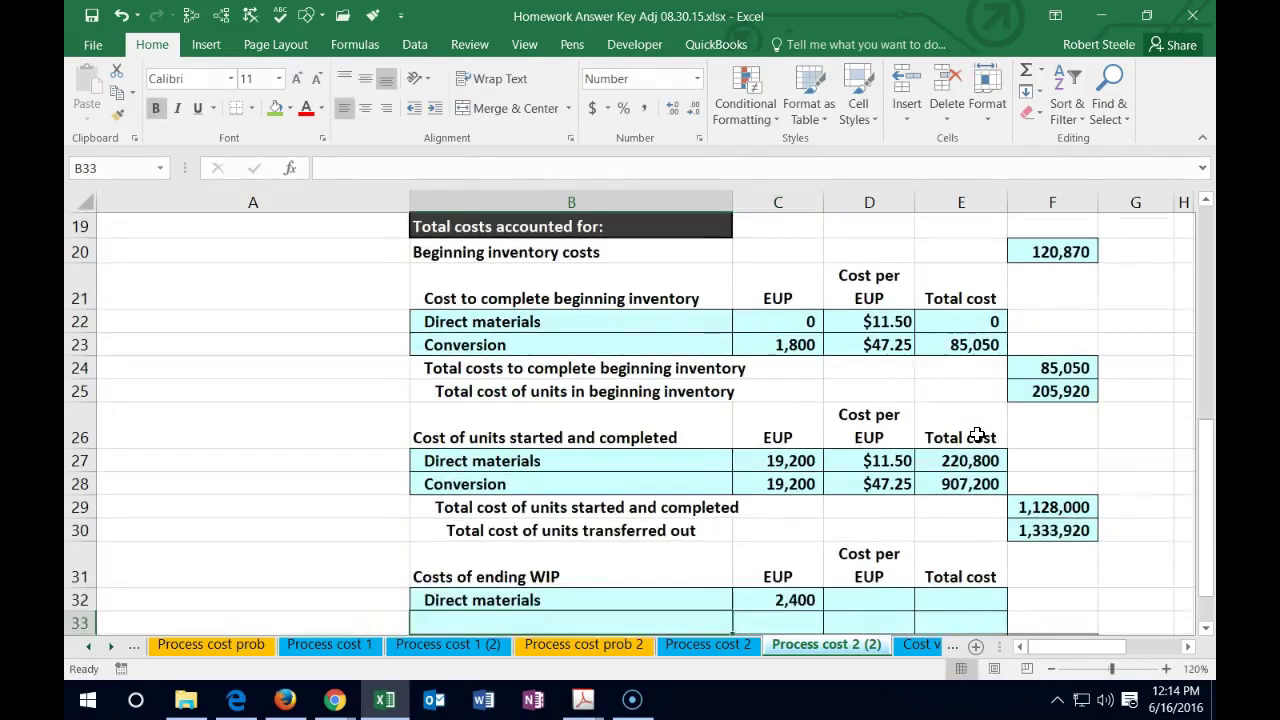
# - Add the $11.50 cost per EUP in D32 and the 27,600 total with =C32*D32
pyautogui.press('Right')
pyautogui.press('Up')
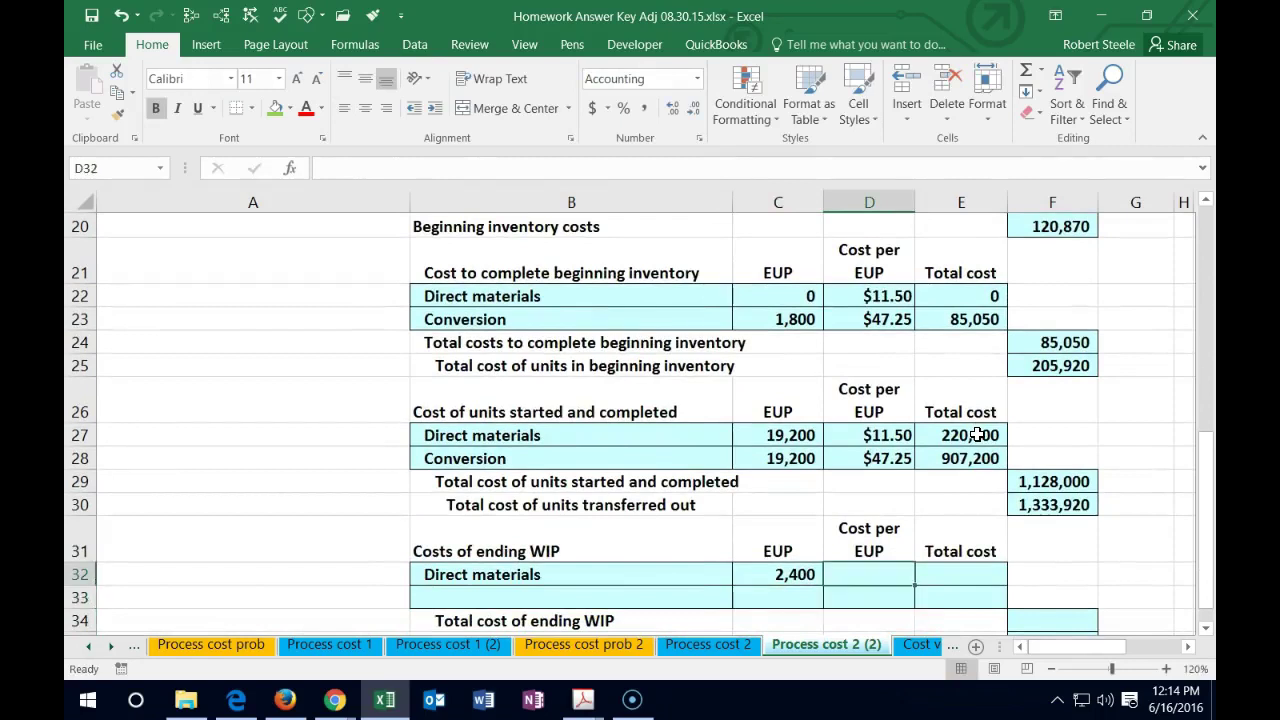
pyautogui.scroll(-1, 977, 434)
pyautogui.write('=')
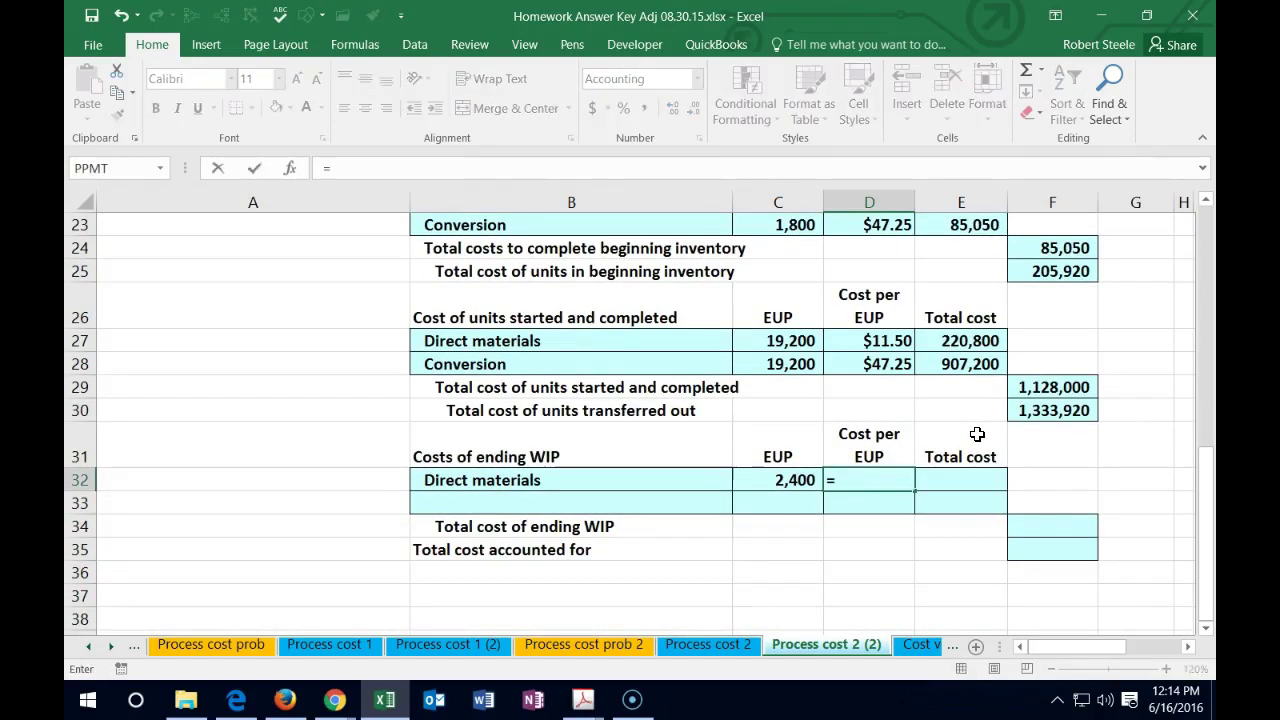
pyautogui.scroll(3, 946, 520)
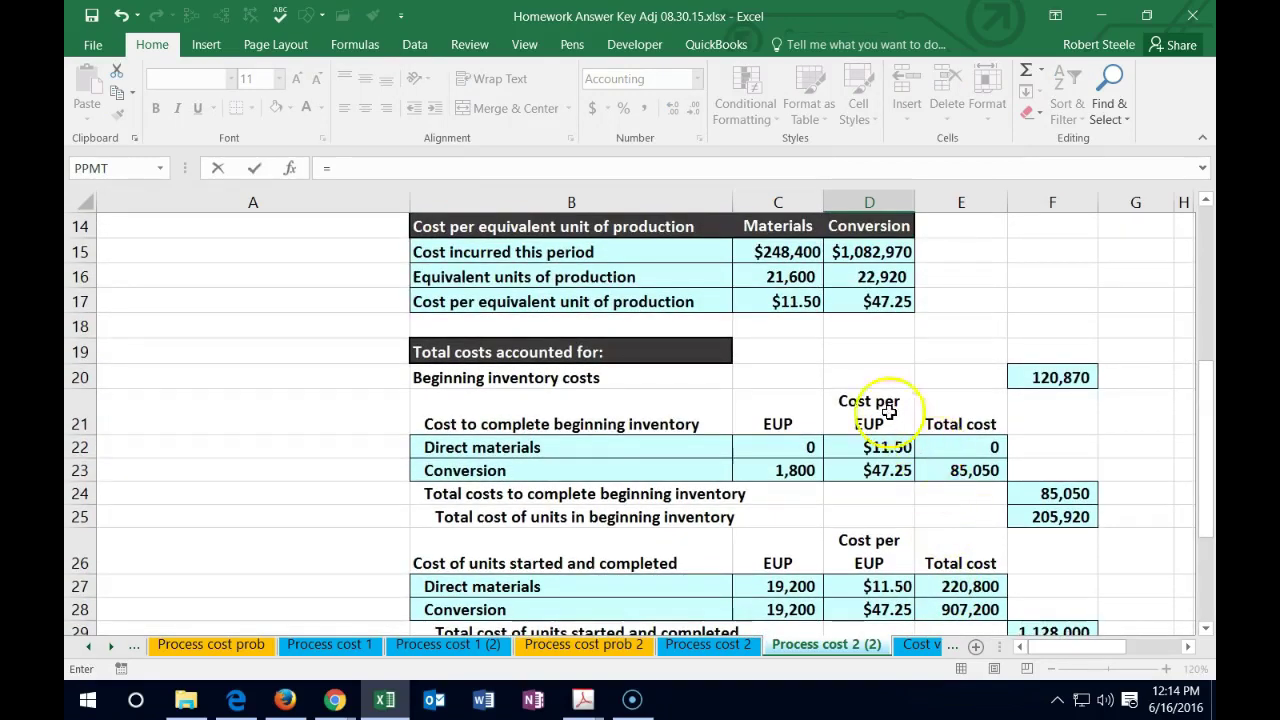
pyautogui.click(793, 304)
pyautogui.scroll(-1, 794, 340)
pyautogui.scroll(1, 794, 346)
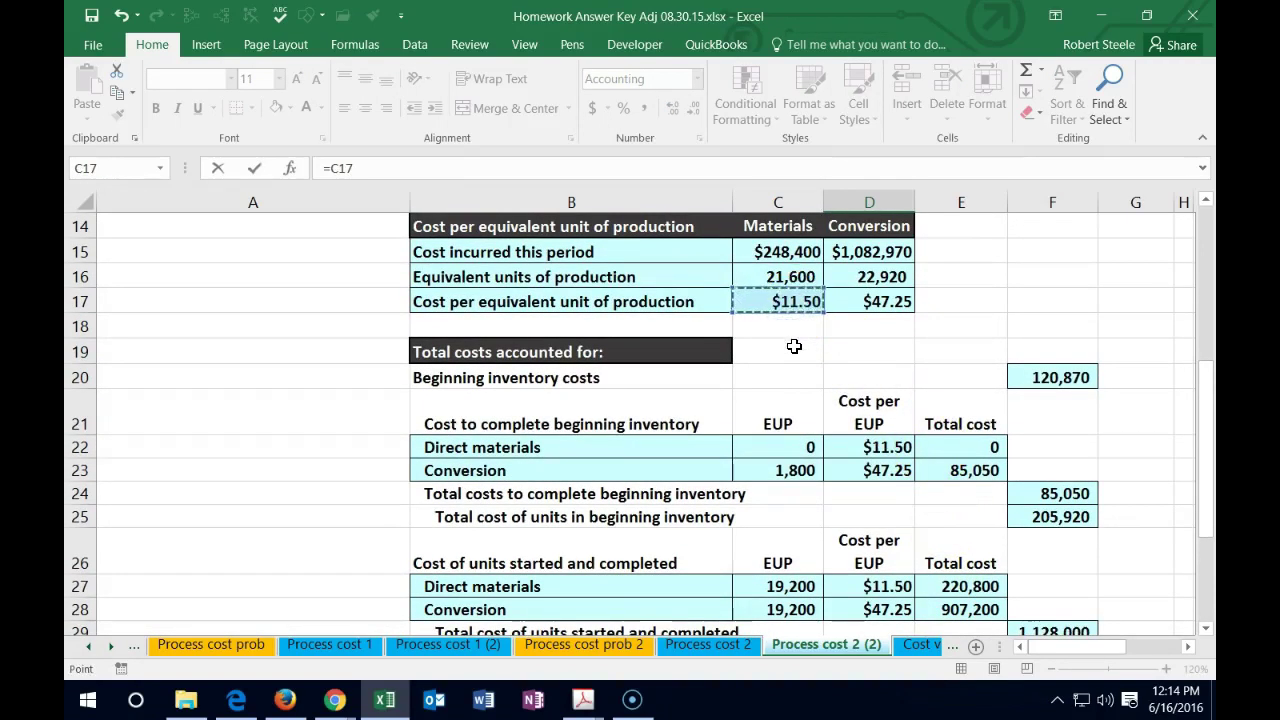
pyautogui.press('Tab')
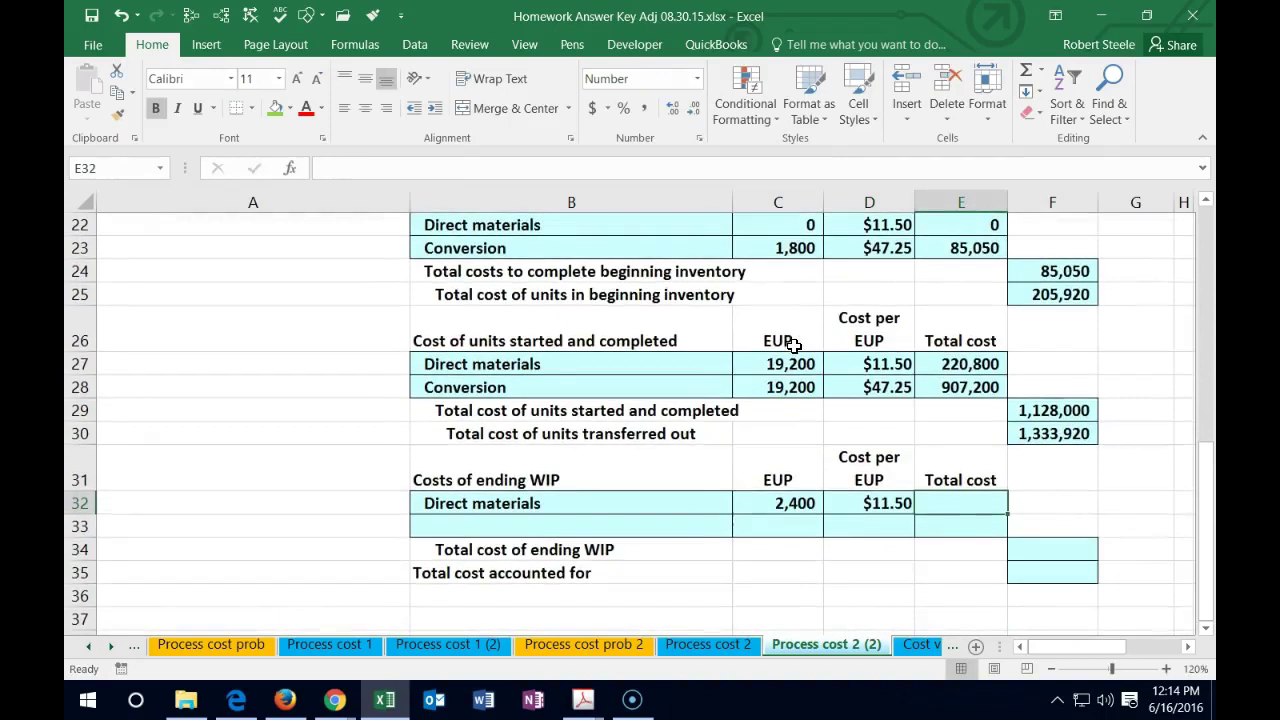
pyautogui.write('=')
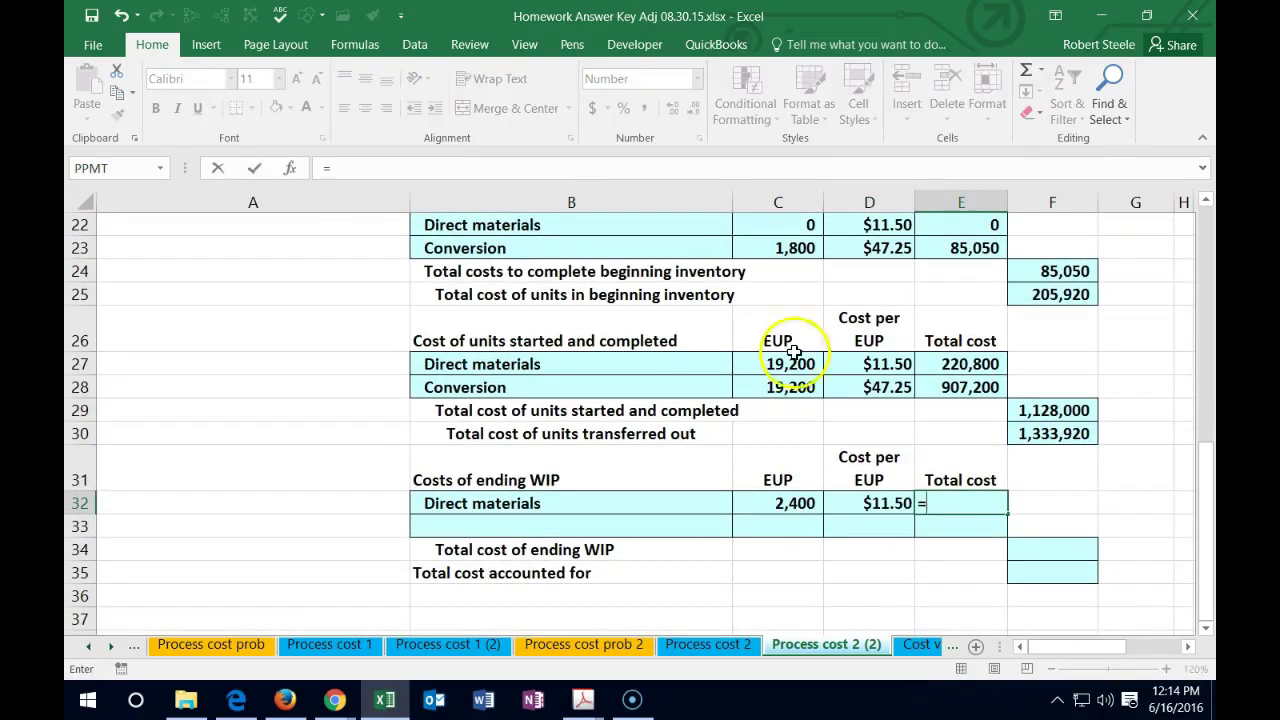
pyautogui.click(792, 502)
pyautogui.write('*')
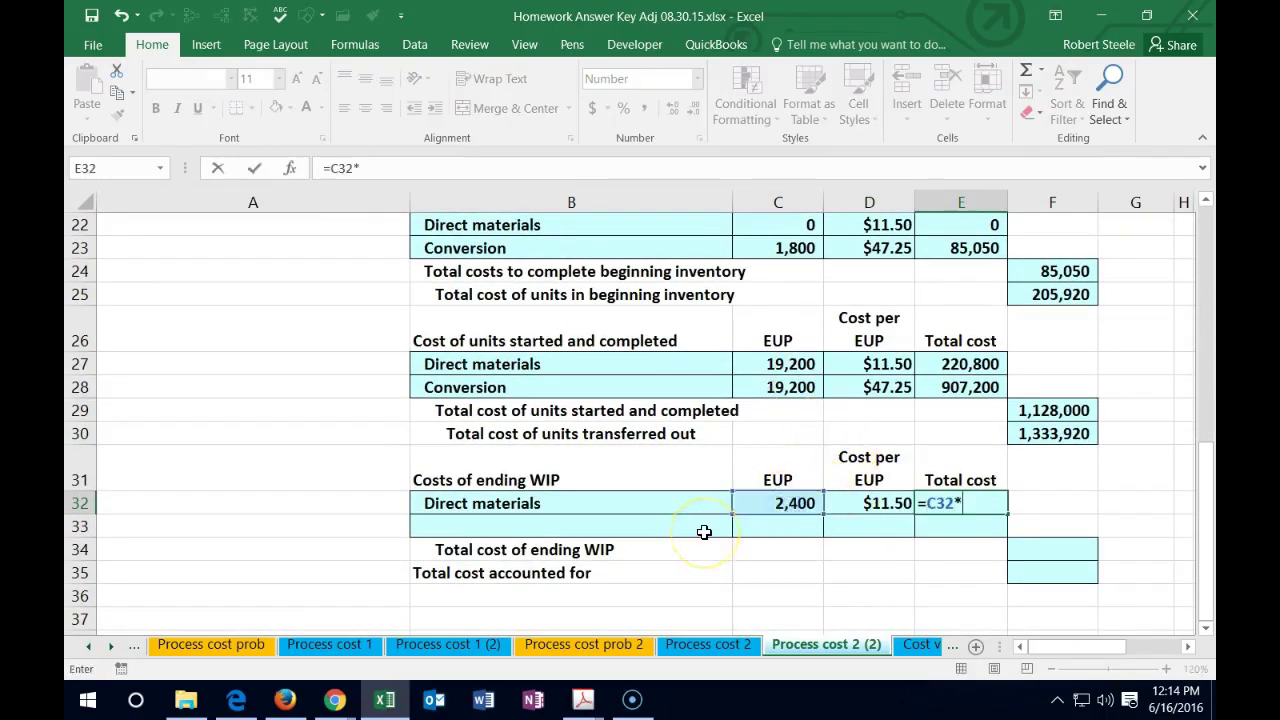
pyautogui.click(882, 502)
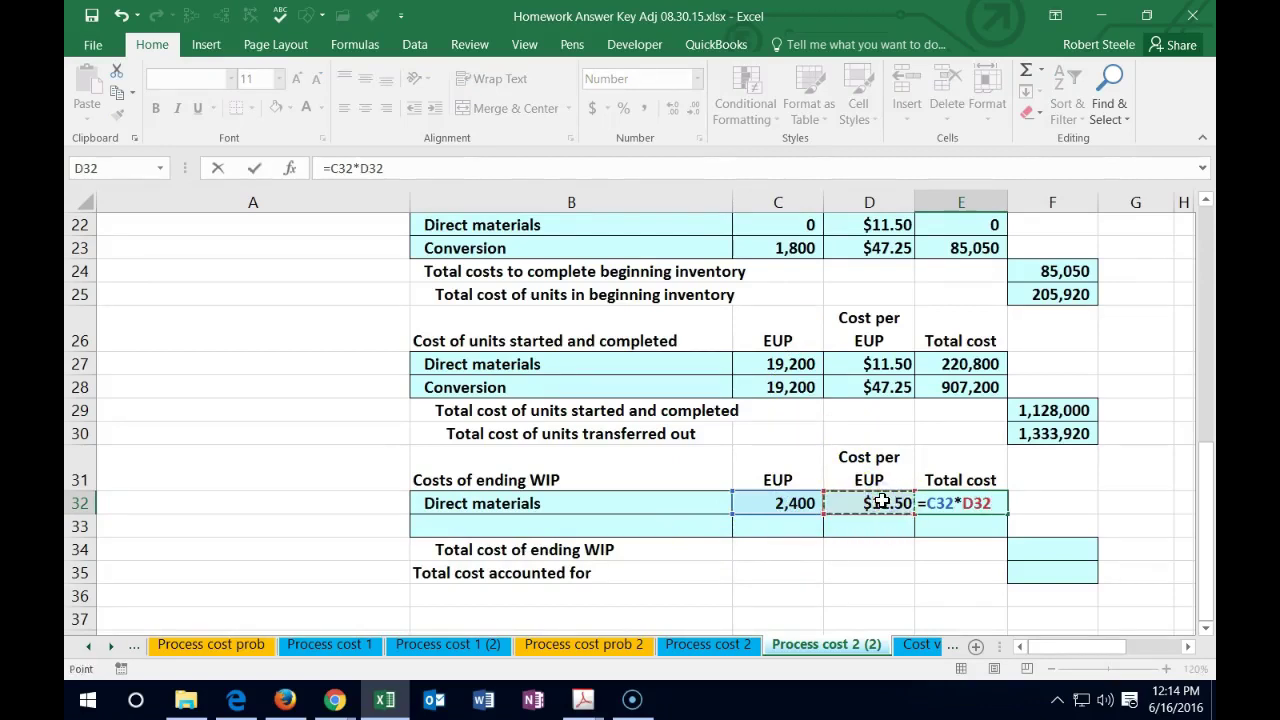
pyautogui.press('Return')
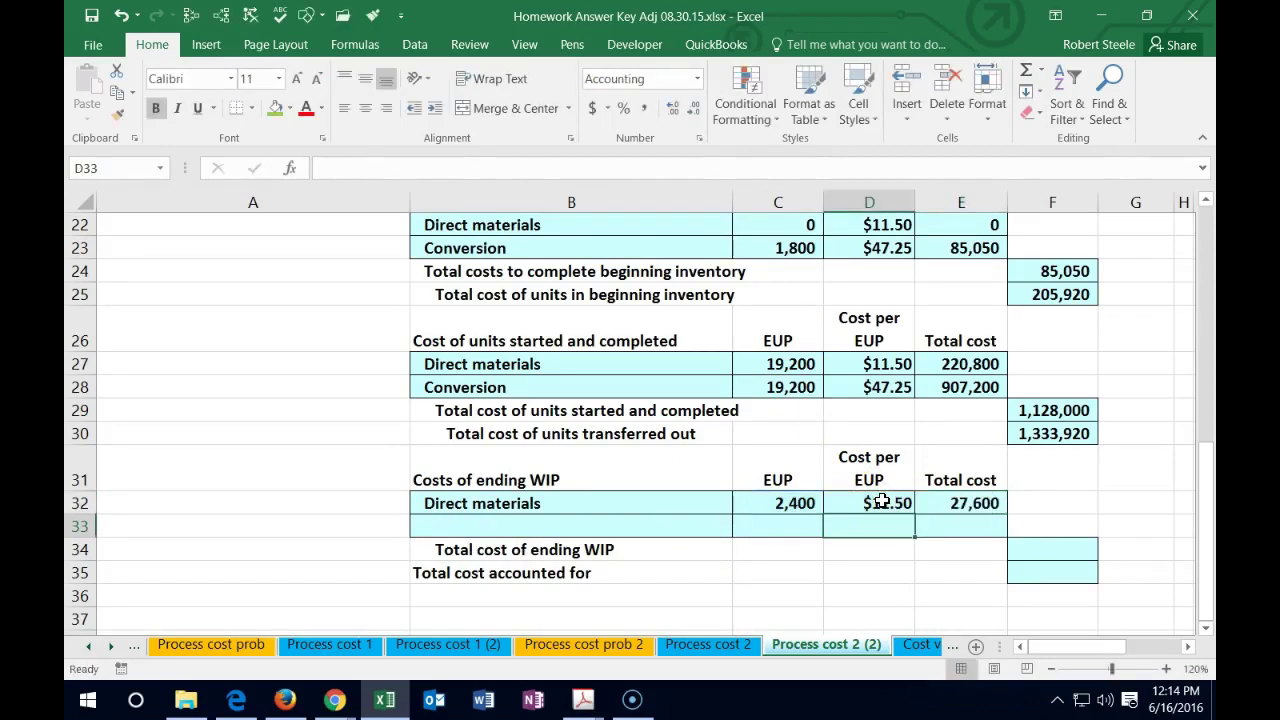
pyautogui.press('Left')
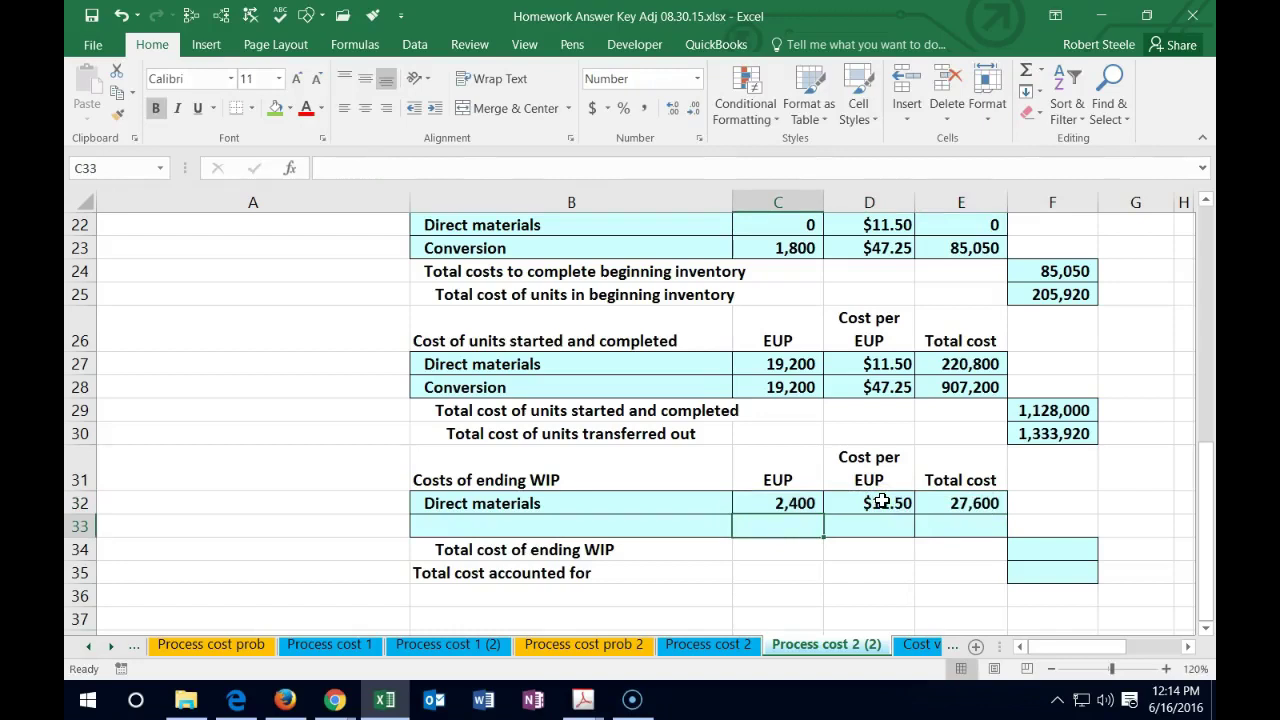
# - Link B33 to the Conversion label and C33 to the 1,920 EUP in G11
pyautogui.click(583, 524)
pyautogui.doubleClick(590, 523)
pyautogui.write('=')
pyautogui.click(545, 388)
pyautogui.hotkey('ctrl', 'Return')
pyautogui.press('Tab')
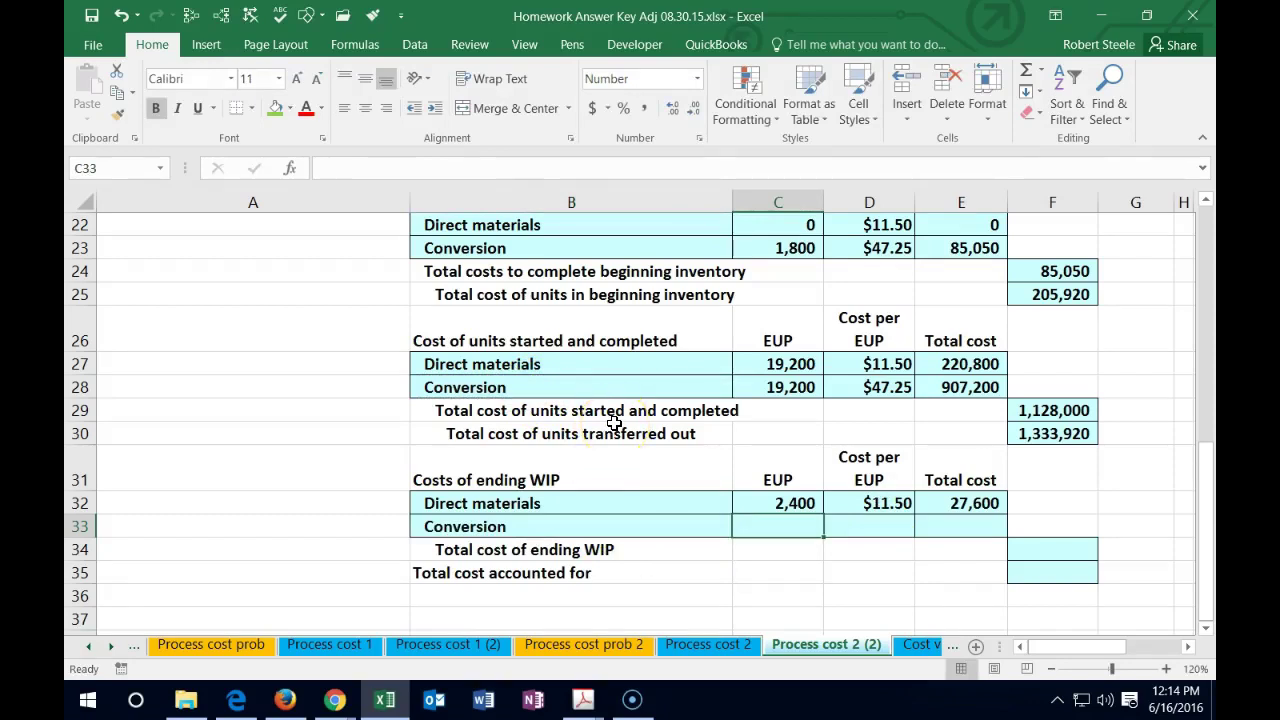
pyautogui.write('=')
pyautogui.scroll(5, 846, 500)
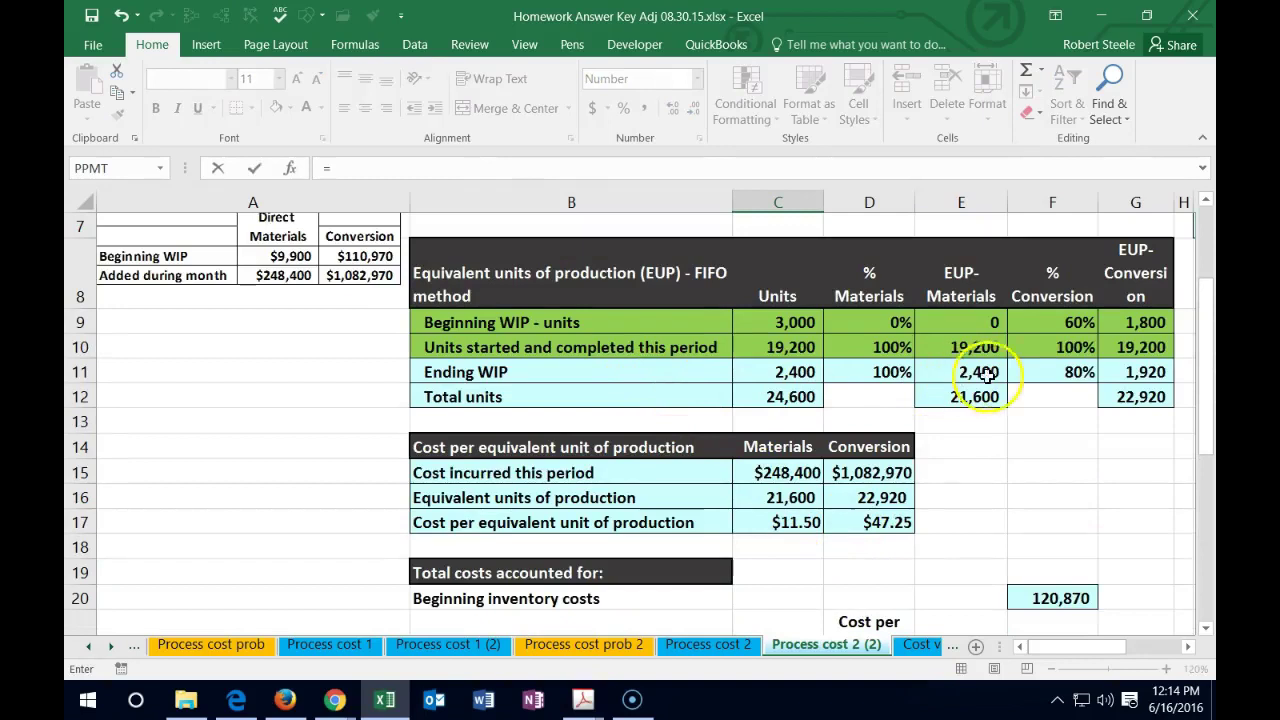
pyautogui.click(1138, 372)
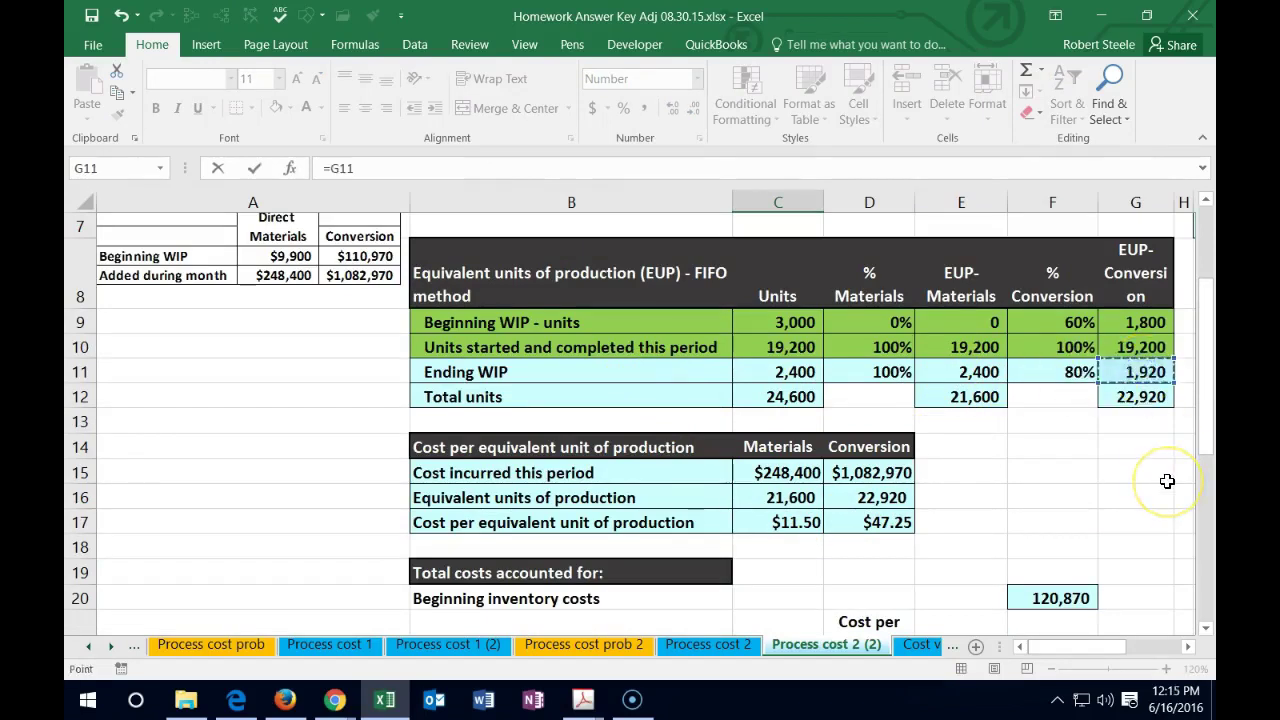
pyautogui.press('Return')
# - Add the $47.25 cost per EUP in D33 and the 90,720 total with =C33*D33
pyautogui.scroll(-2, 1167, 481)
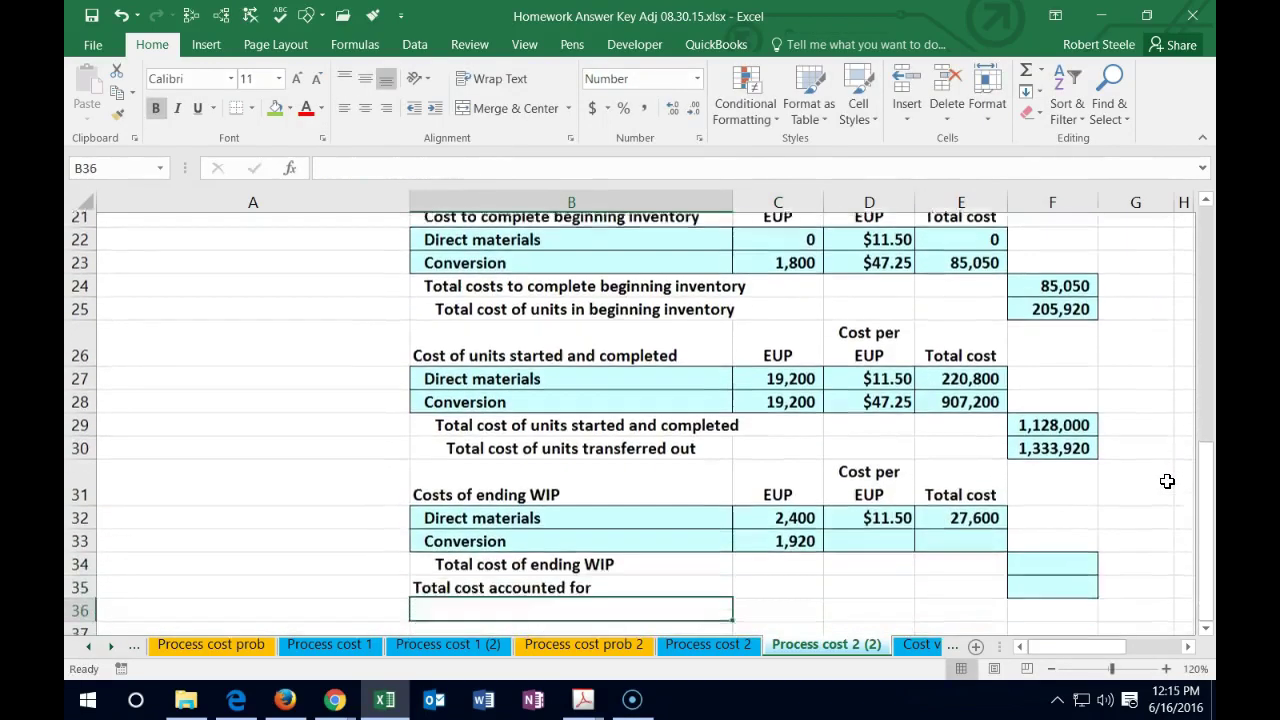
pyautogui.press('Down')
pyautogui.press('Up')
pyautogui.press('Up')
pyautogui.press('Right')
pyautogui.press('Right')
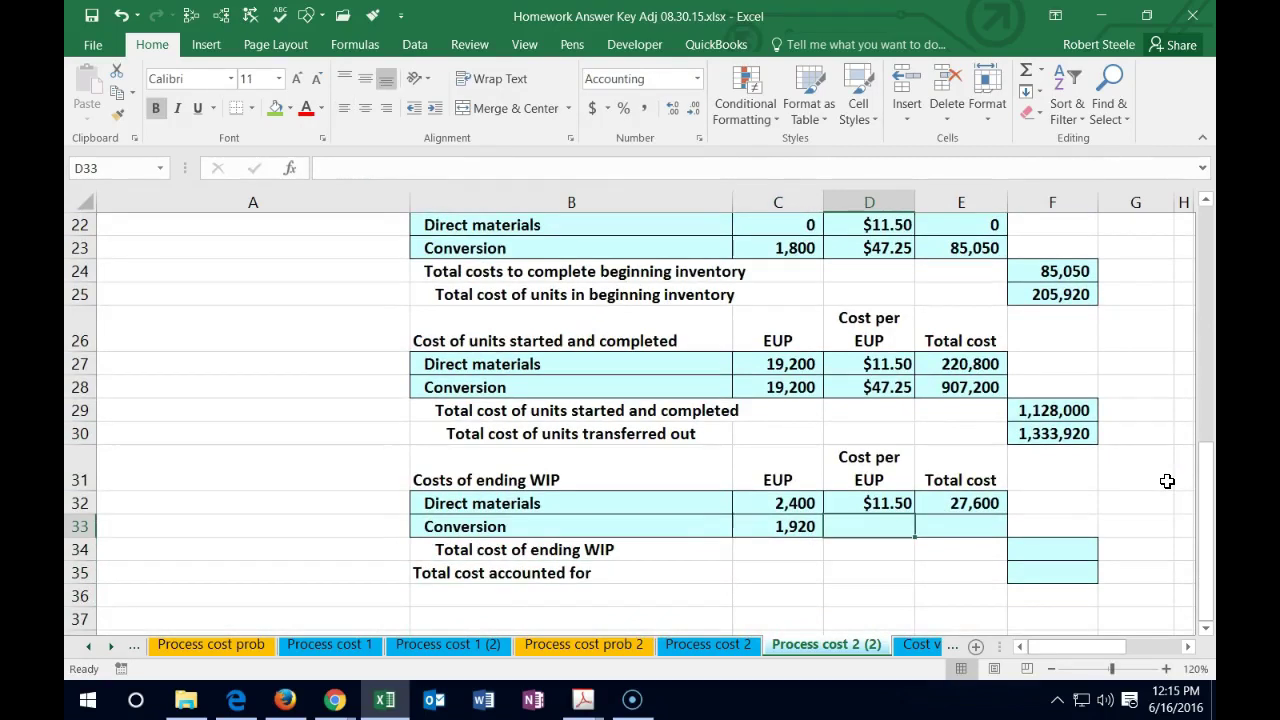
pyautogui.write('=')
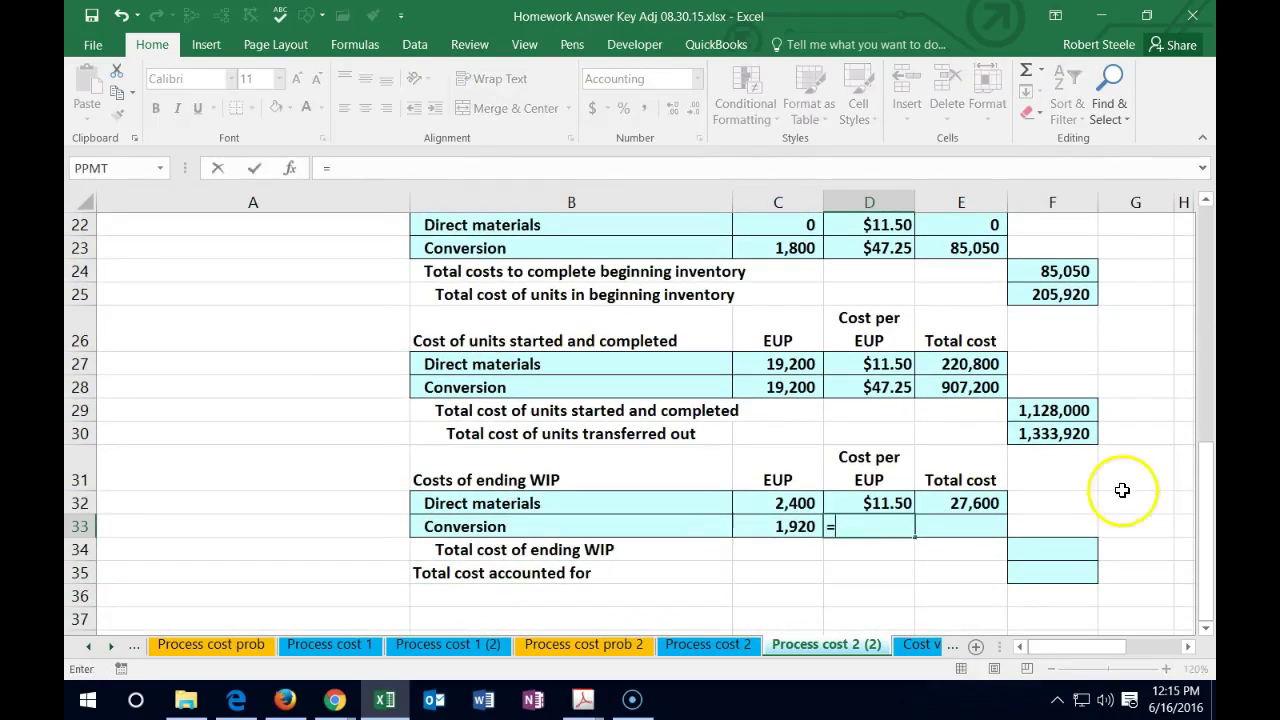
pyautogui.scroll(1, 910, 305)
pyautogui.scroll(1, 910, 305)
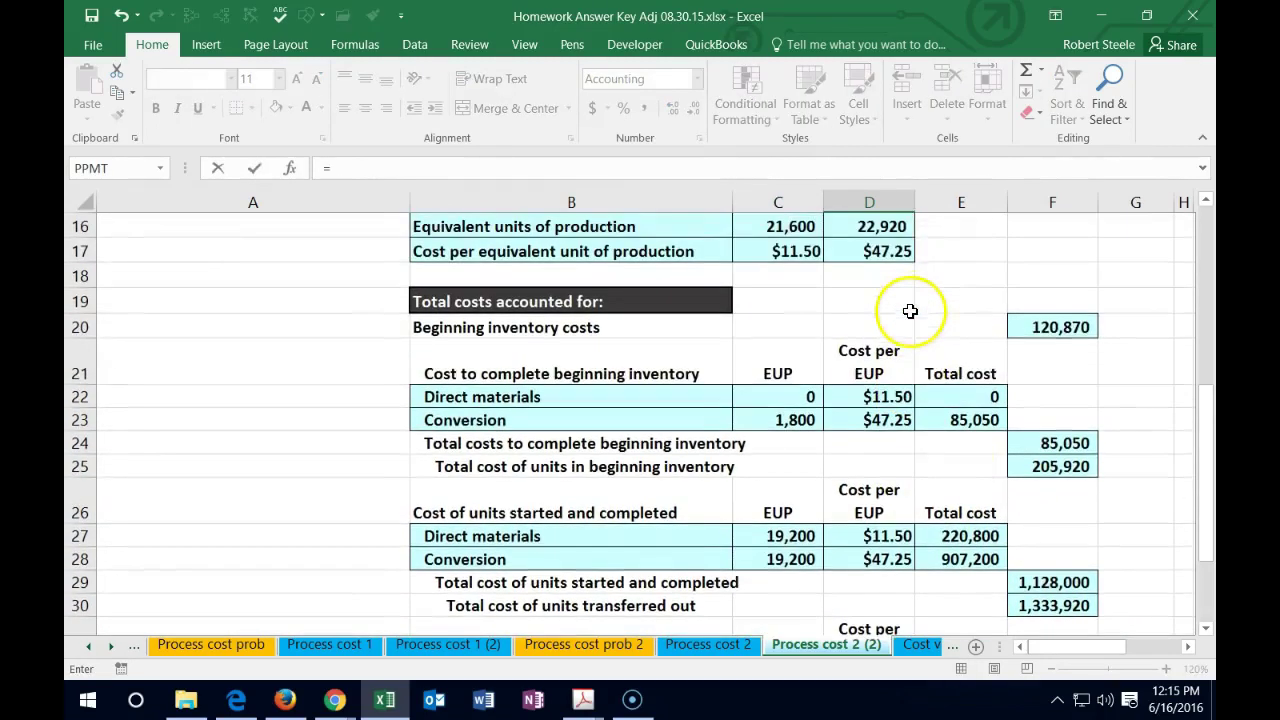
pyautogui.click(906, 252)
pyautogui.press('Tab')
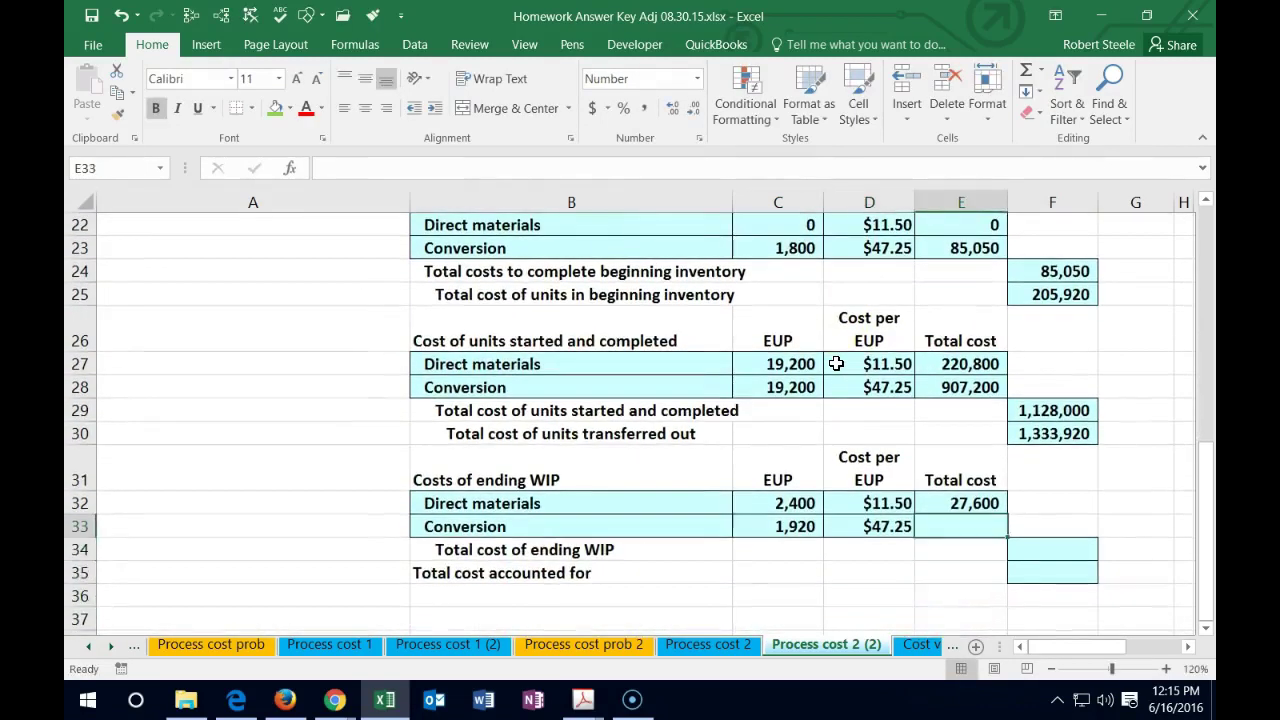
pyautogui.write('=')
pyautogui.click(786, 524)
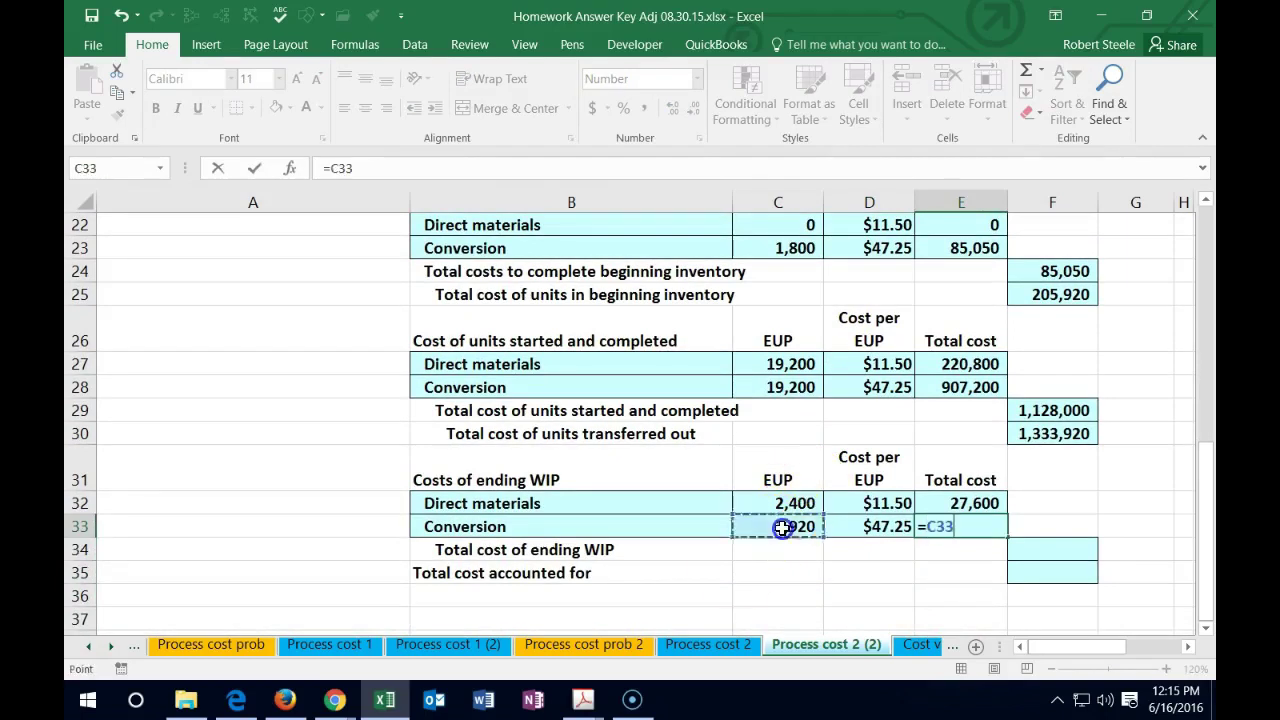
pyautogui.write('*')
pyautogui.click(850, 528)
pyautogui.press('Return')
pyautogui.press('Right')
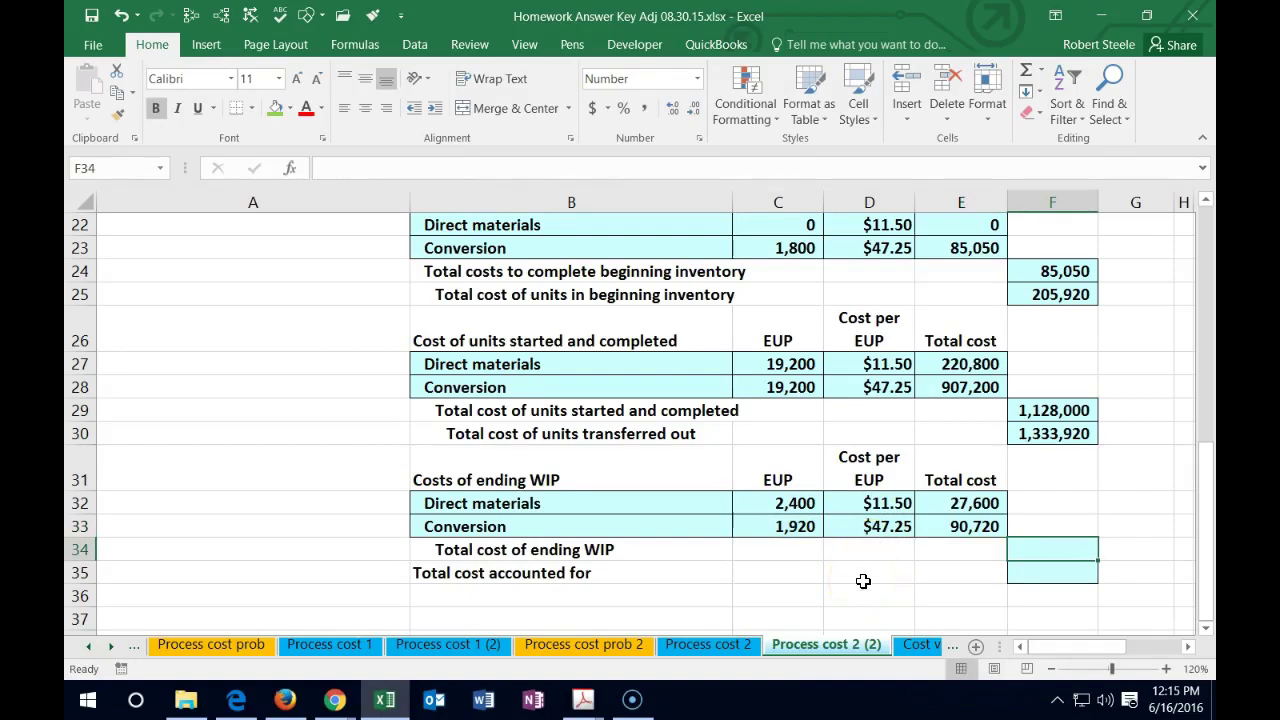
# - Enter =SUM(E32:E33) in F34 for a 118,320 ending WIP total
pyautogui.write('=sum(')
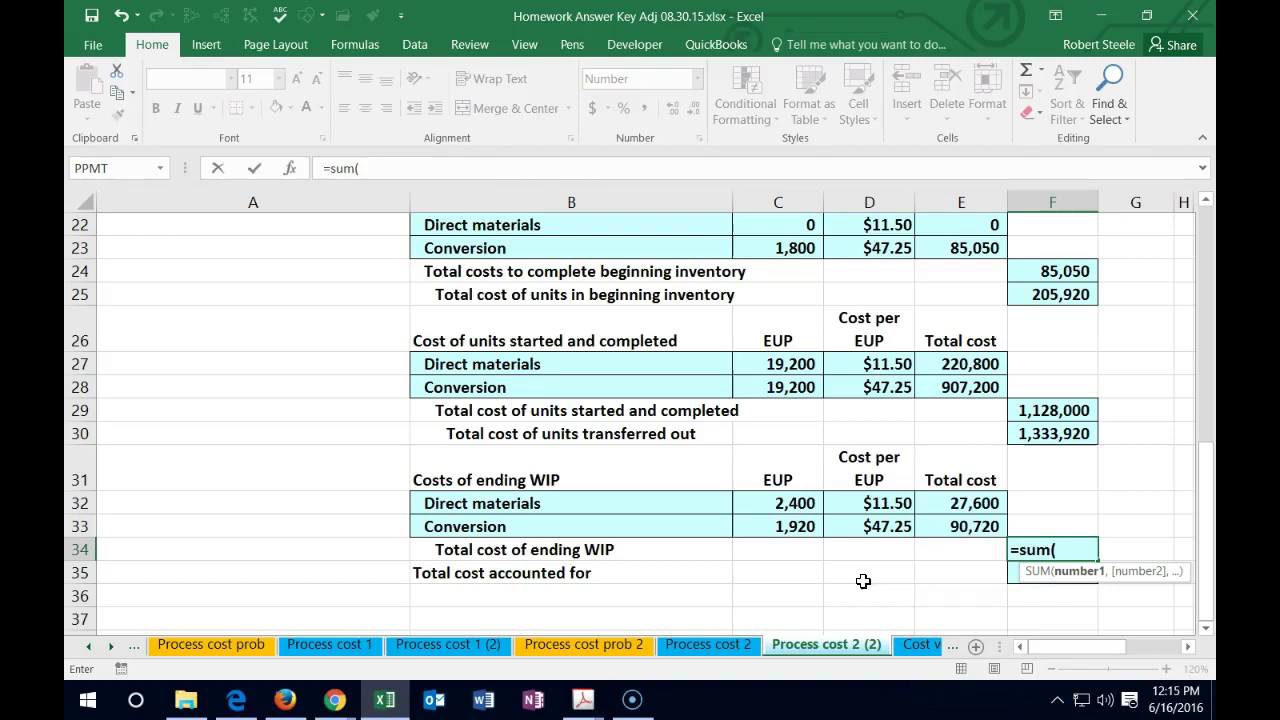
pyautogui.click(969, 504)
pyautogui.moveTo(969, 504); pyautogui.dragTo(968, 526)
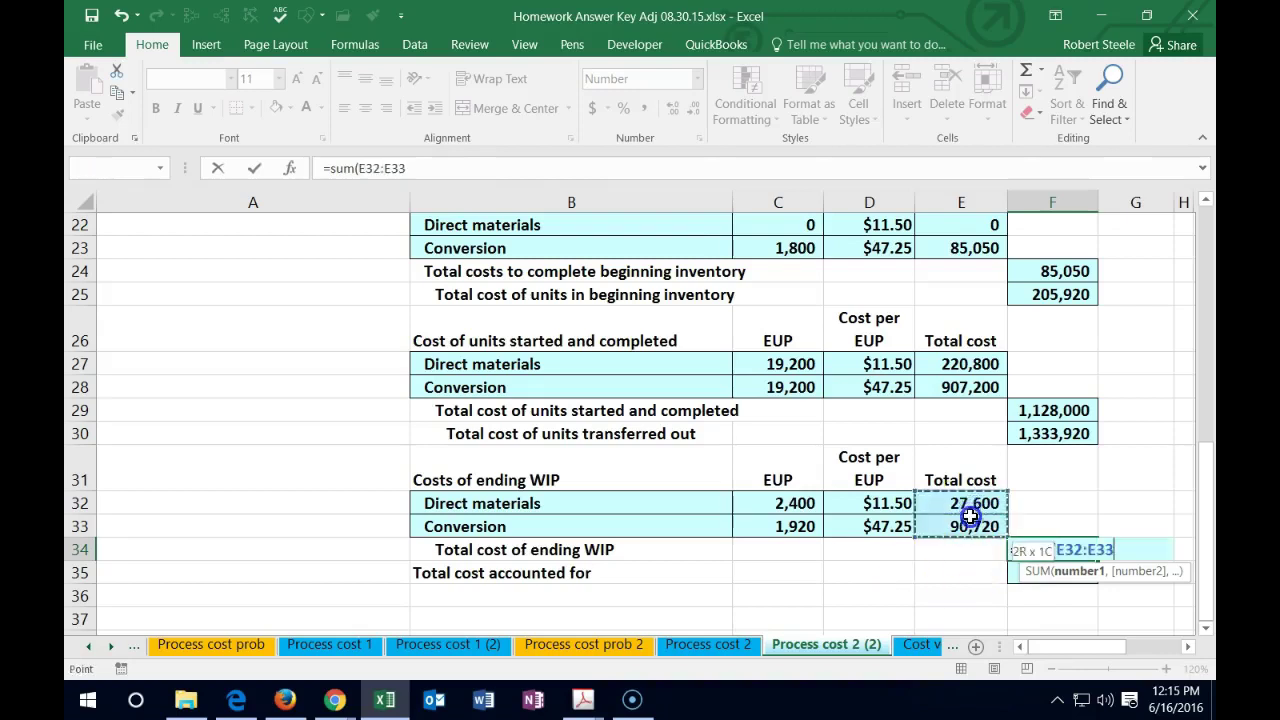
pyautogui.press('Return')
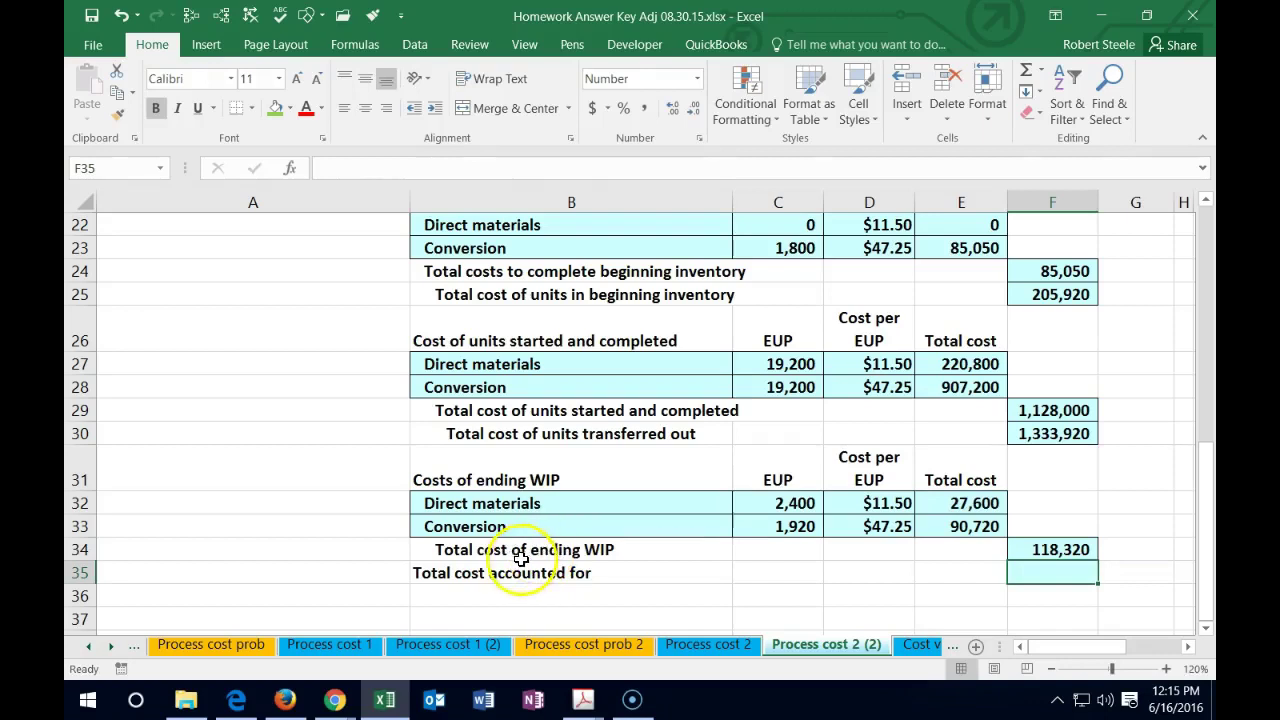
# - Enter =SUM(F30:F34) in F35 for 1,452,240 total cost accounted for
pyautogui.scroll(-1, 1052, 530)
pyautogui.click(1051, 505)
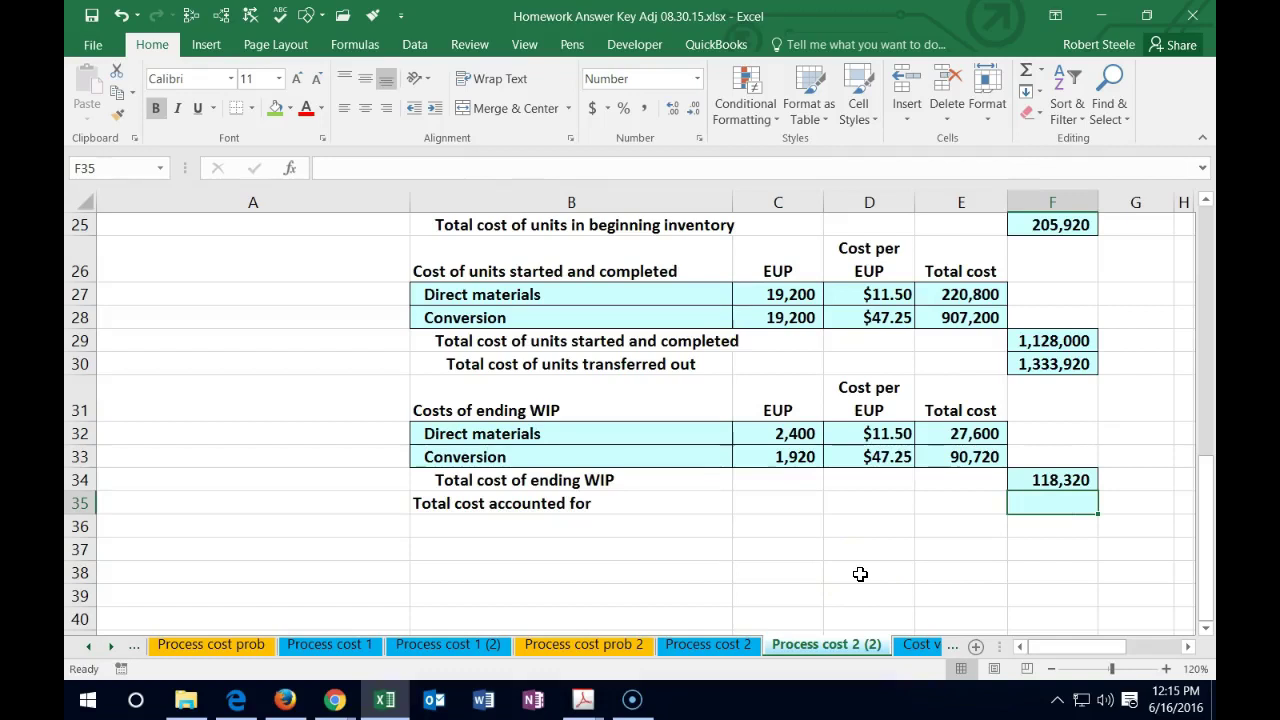
pyautogui.write('=sum(')
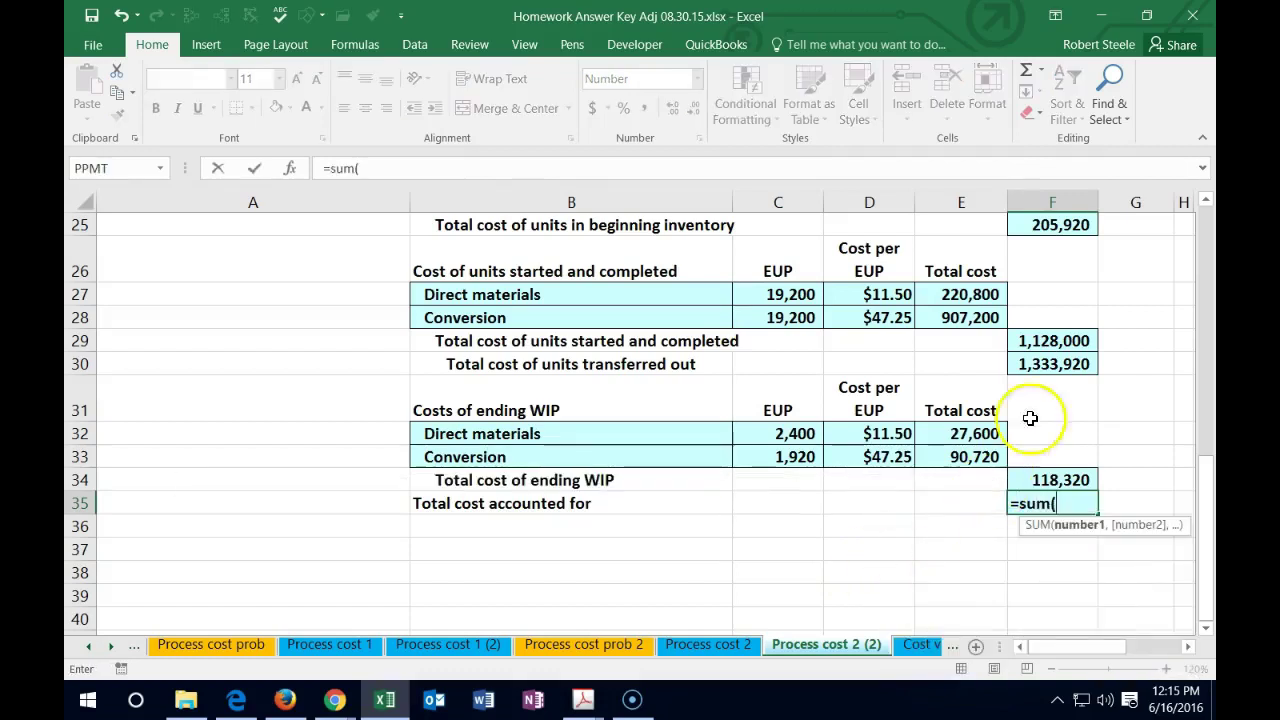
pyautogui.click(1045, 367)
pyautogui.moveTo(1045, 367); pyautogui.dragTo(1046, 470)
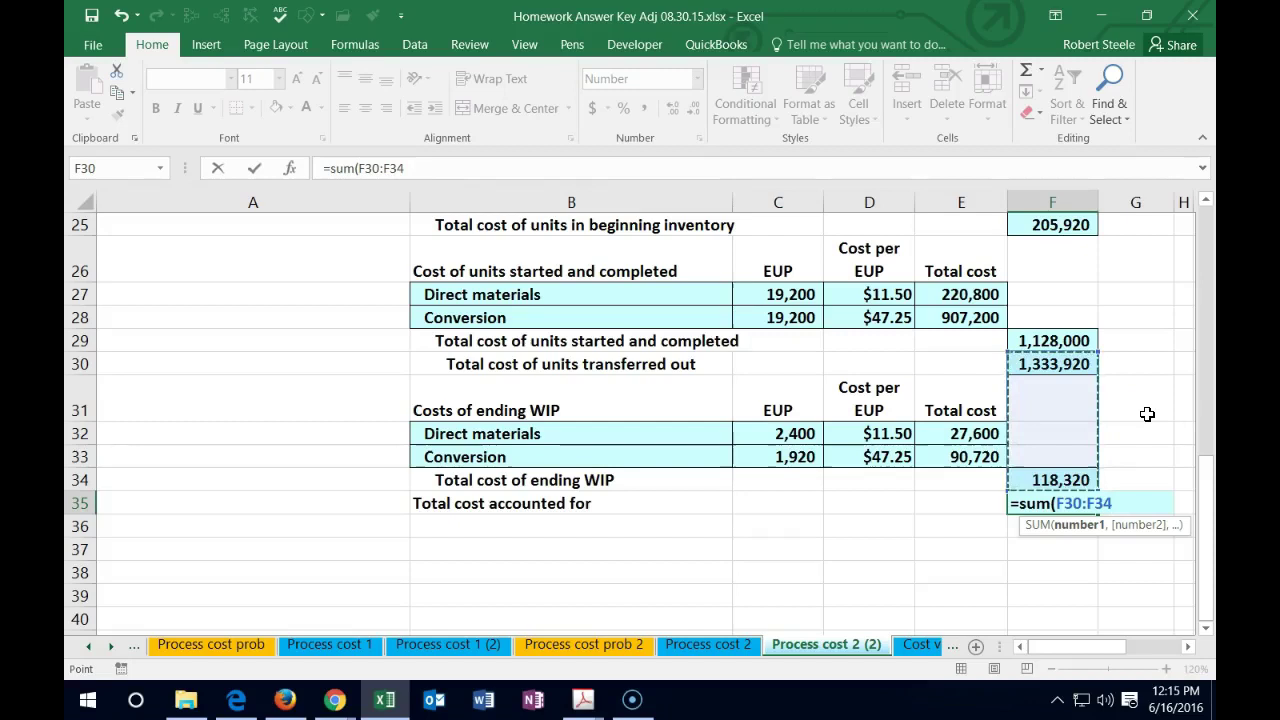
pyautogui.press('Return')
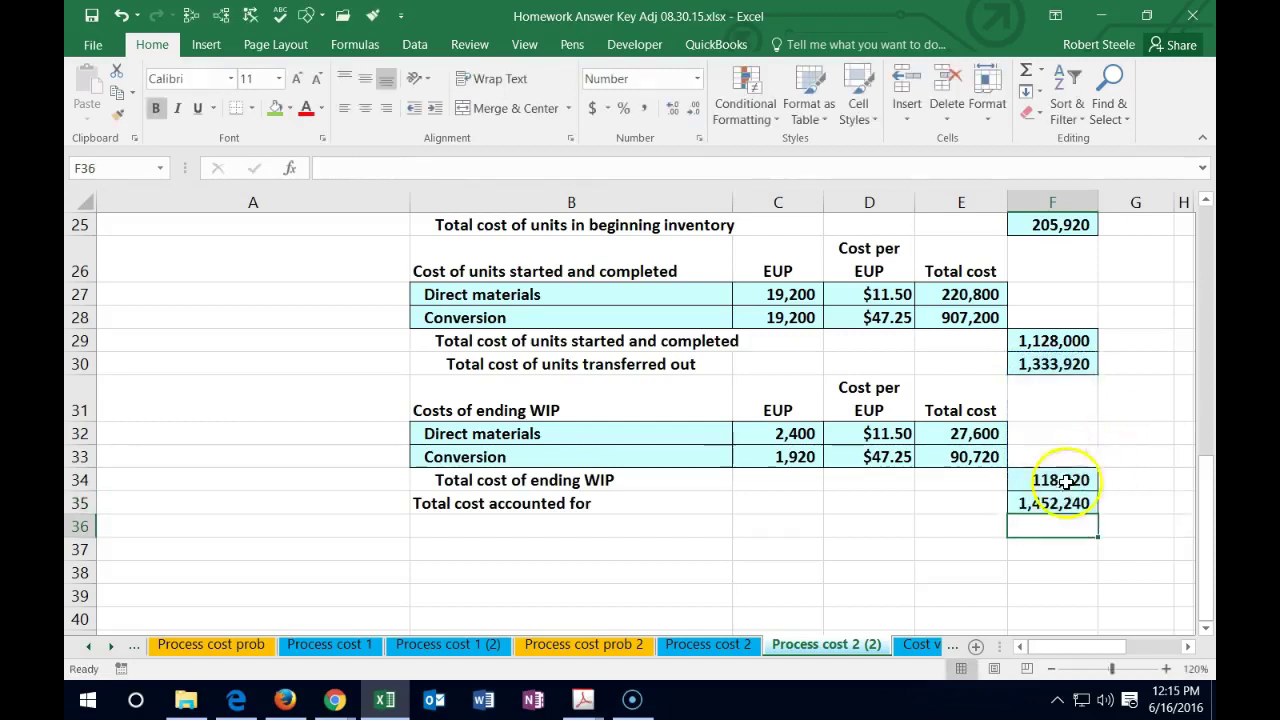
pyautogui.click(1050, 507)
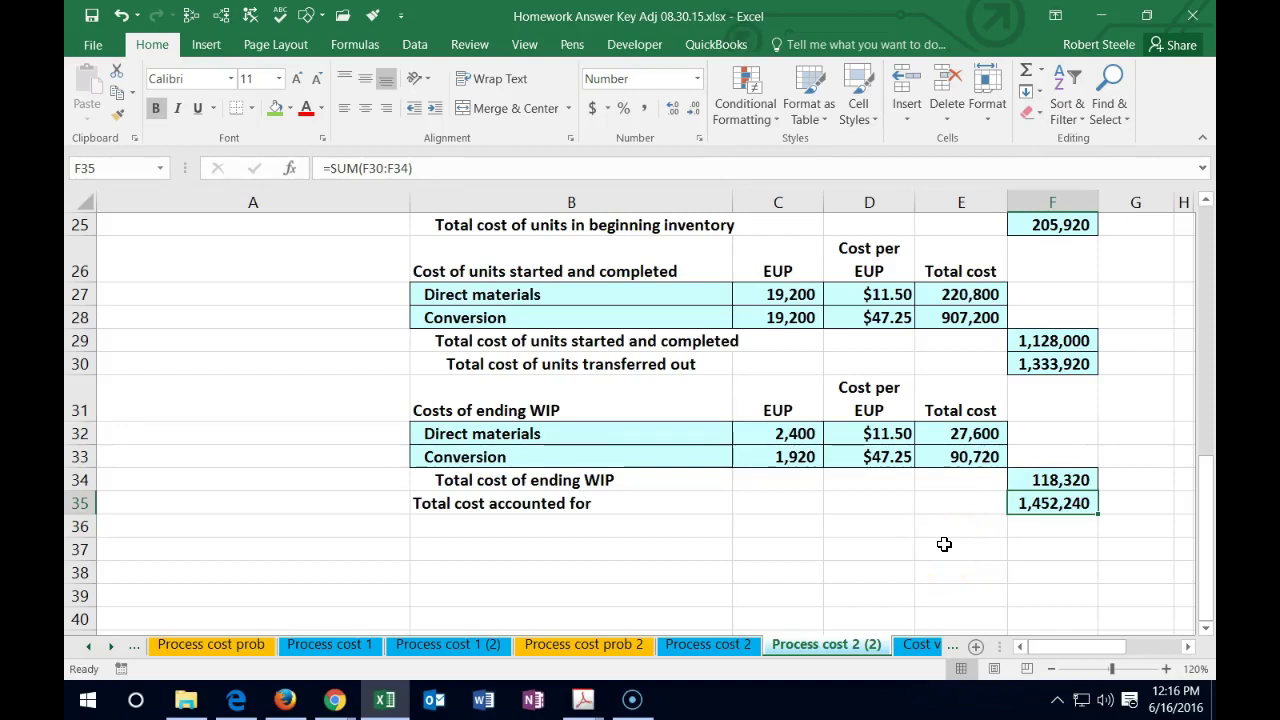
pyautogui.scroll(6, 944, 544)
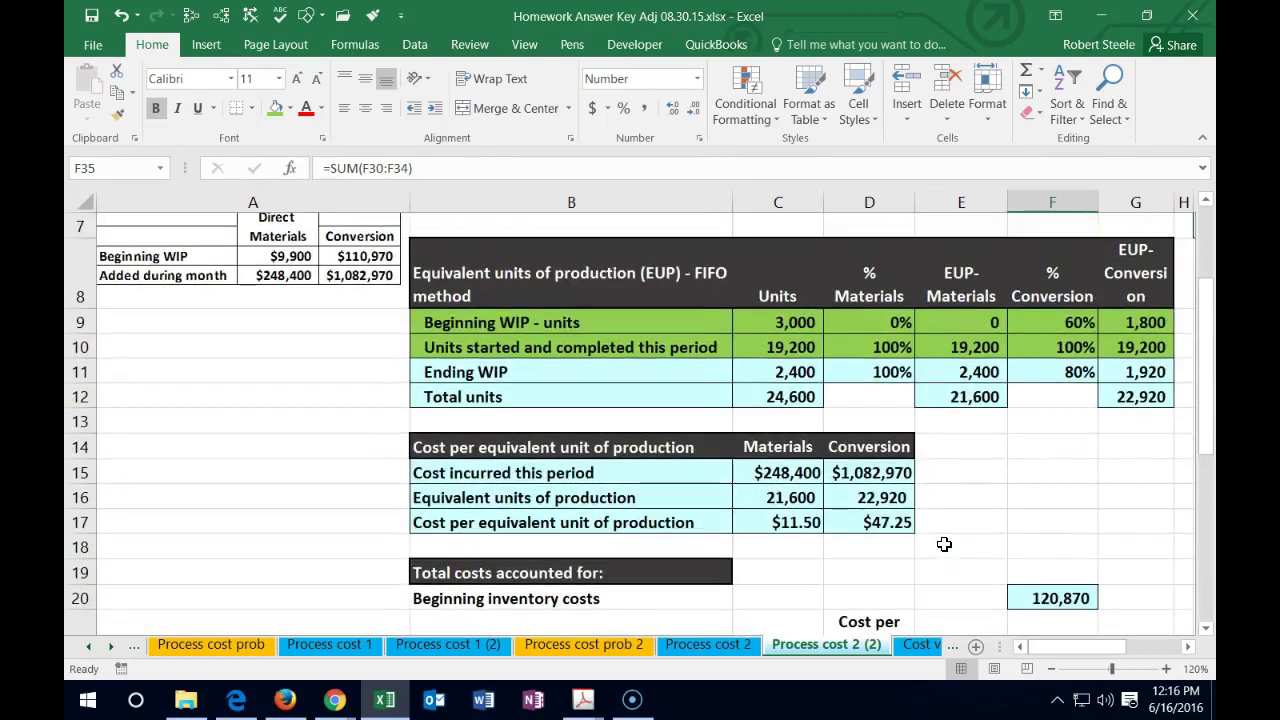
pyautogui.scroll(2, 942, 544)
pyautogui.click(960, 400)
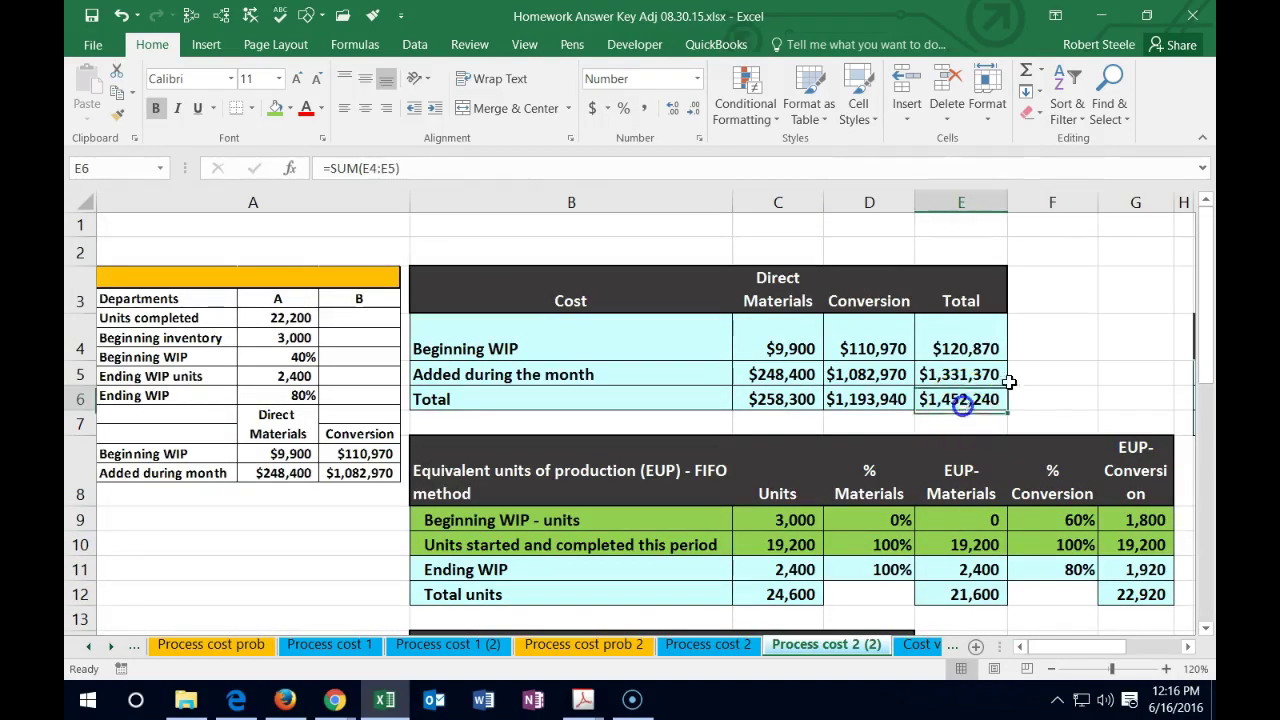
pyautogui.scroll(-8, 1040, 364)
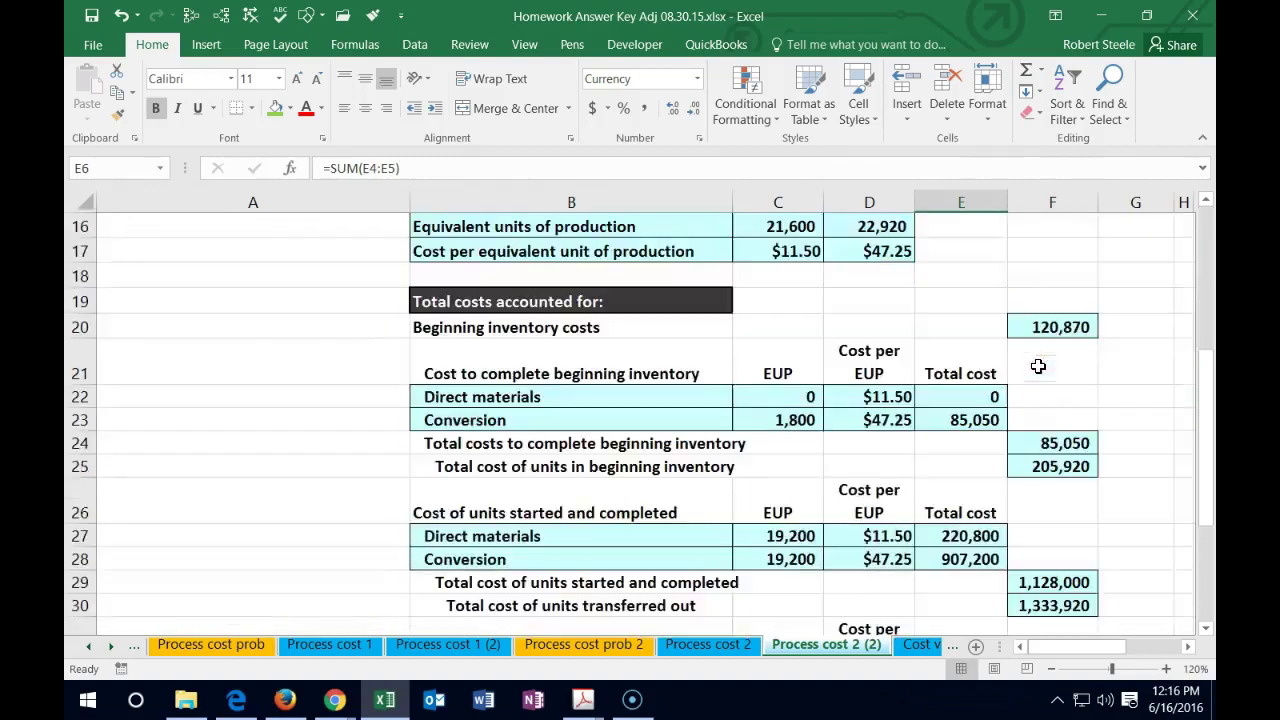
pyautogui.click(1046, 510)
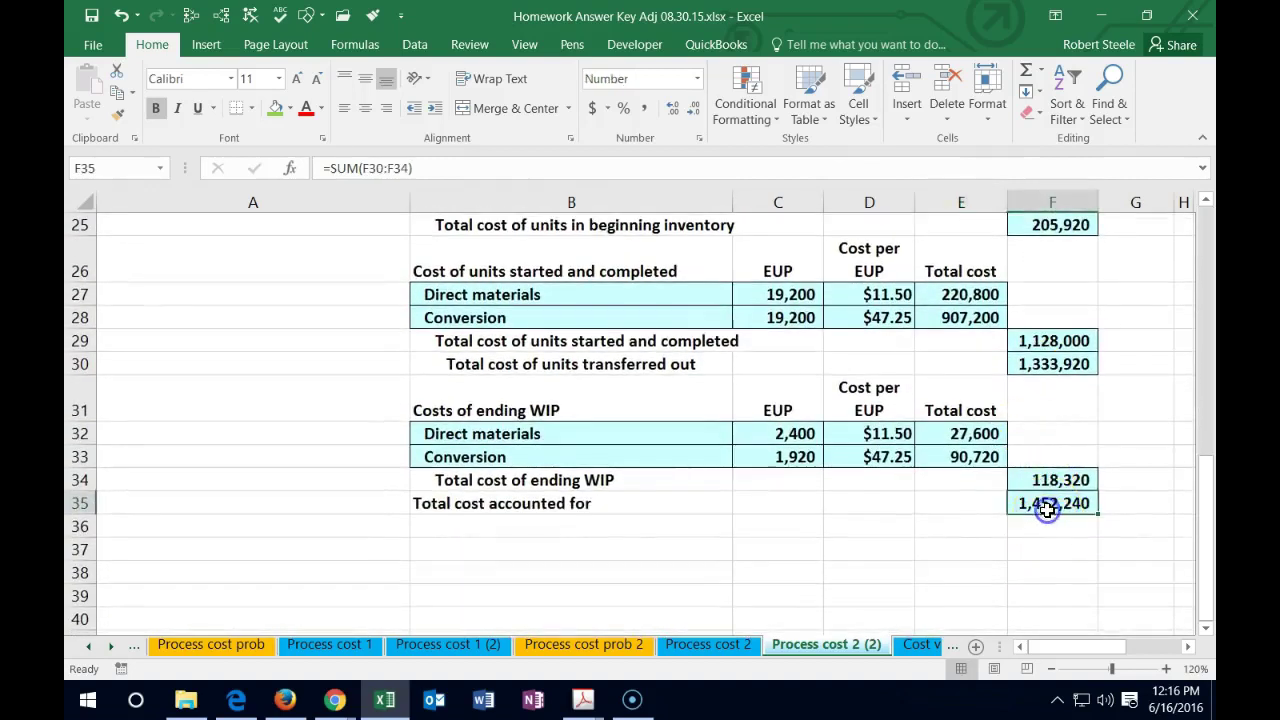
pyautogui.scroll(8, 1046, 505)
pyautogui.click(971, 399)
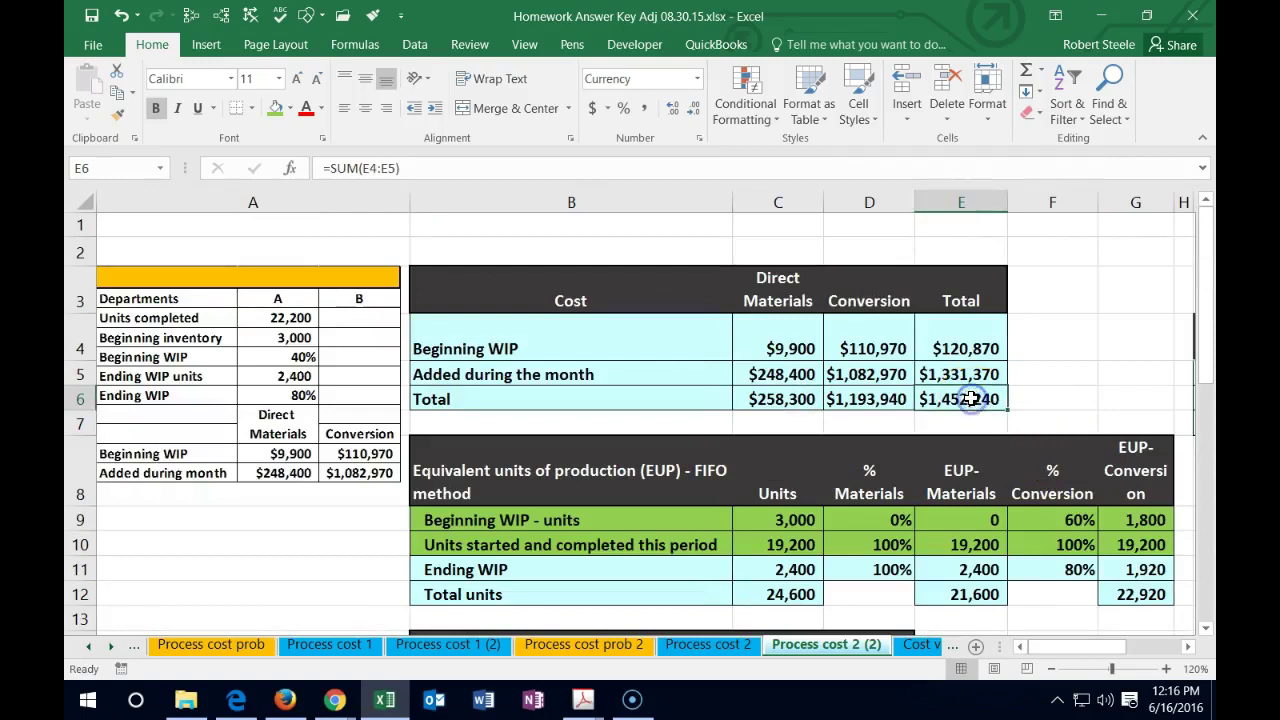
pyautogui.click(960, 347)
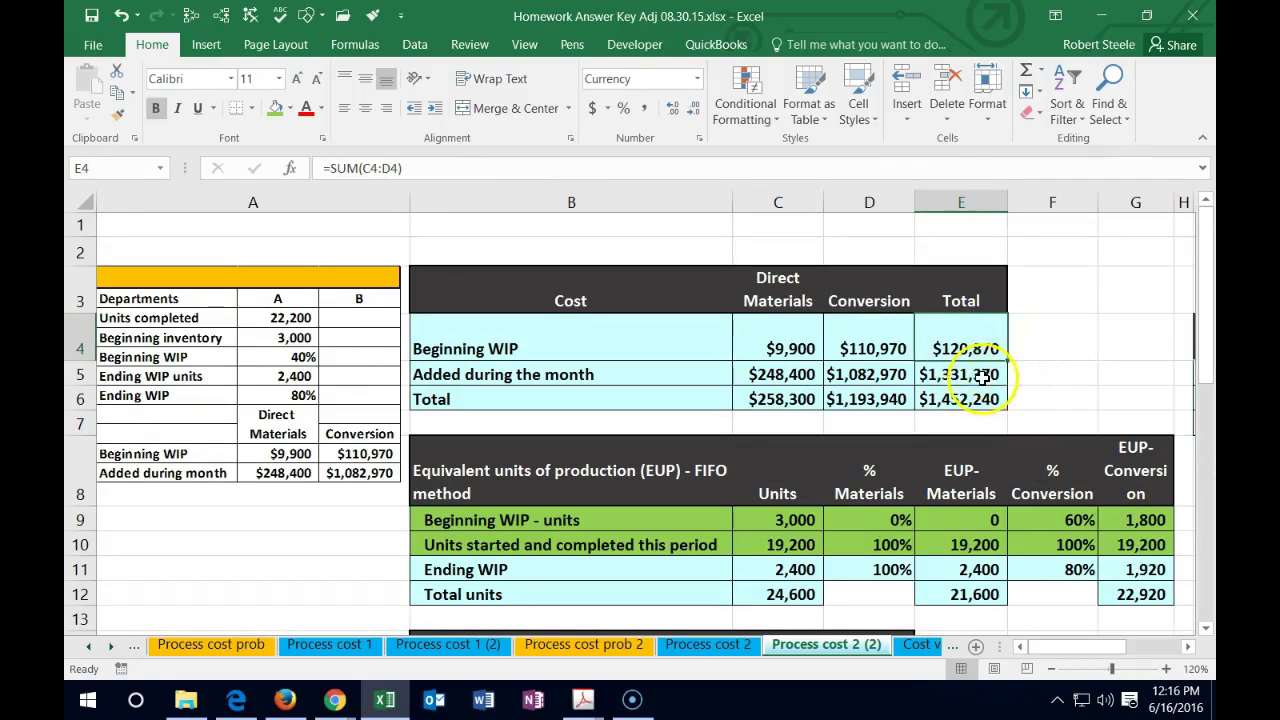
pyautogui.click(983, 376)
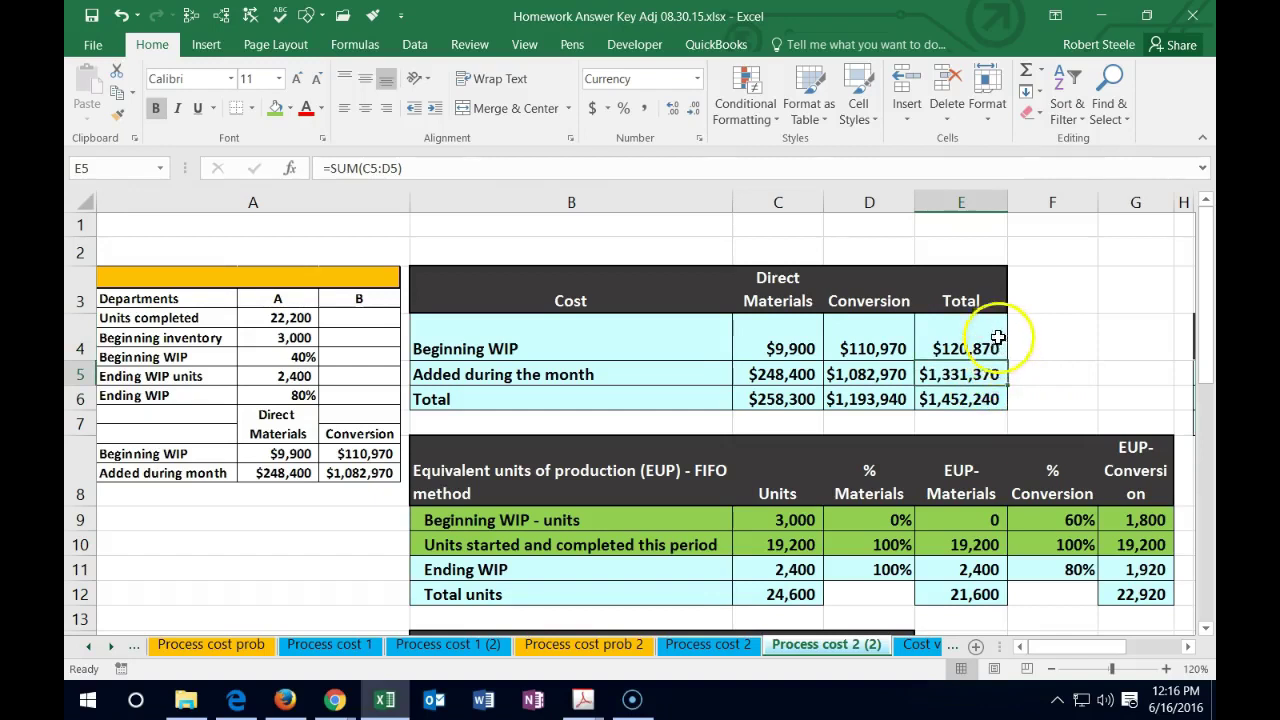
pyautogui.scroll(-7, 1015, 358)
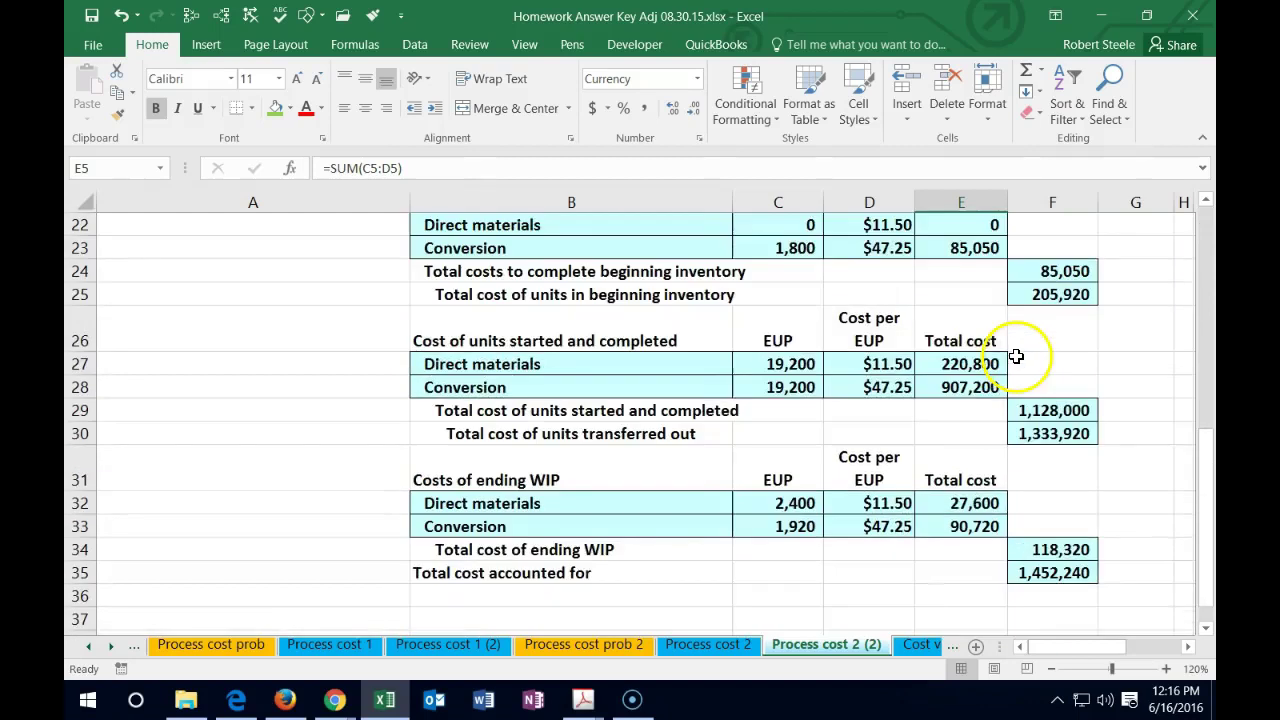
pyautogui.click(1052, 433)
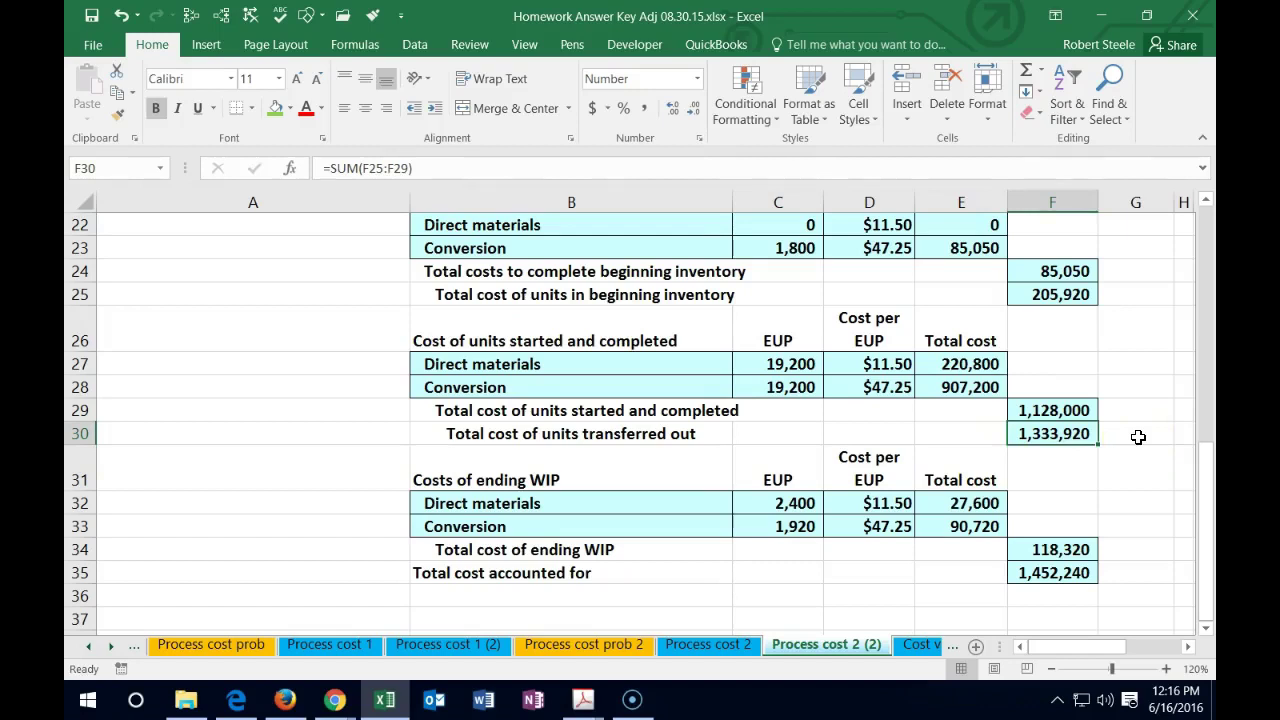
pyautogui.click(1072, 548)
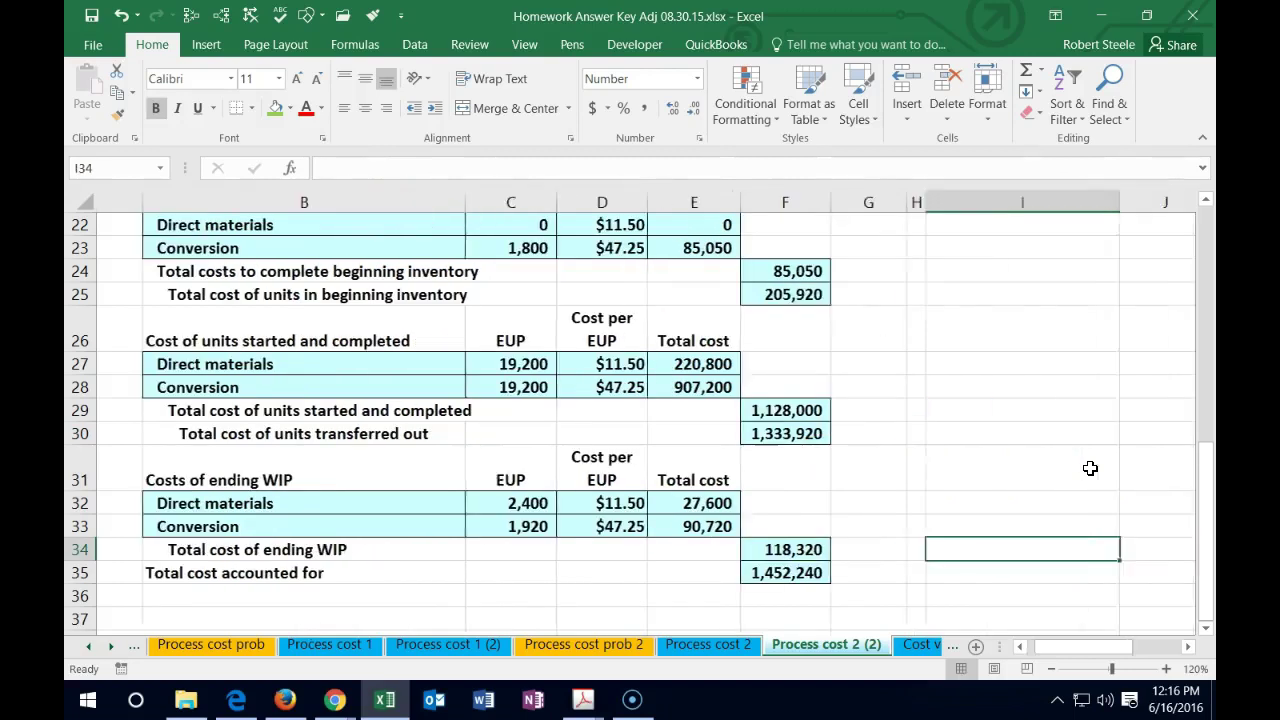
# - Review the trial balance's beginning Cash, Accounts Receivable and WIP A balances
pyautogui.click(533, 515)
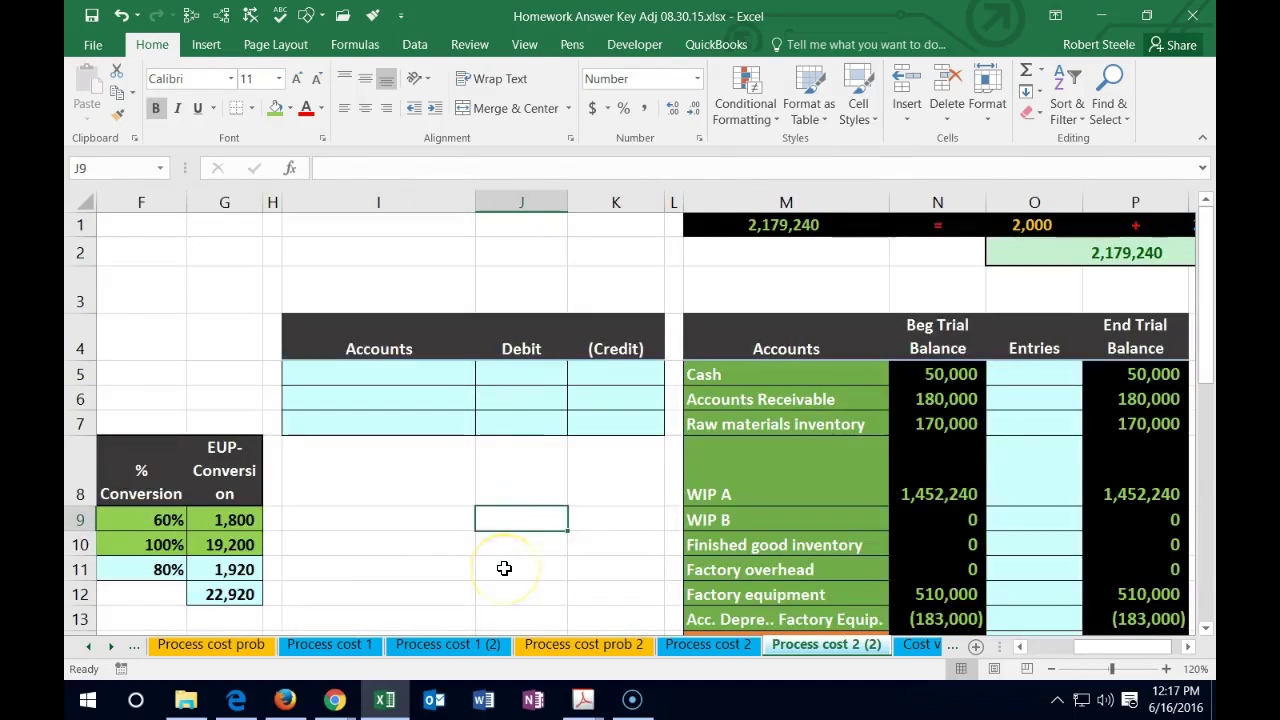
pyautogui.press('Right')
pyautogui.press('Right')
pyautogui.press('Right')
pyautogui.press('Right')
pyautogui.press('Right')
pyautogui.press('Right')
pyautogui.press('Right')
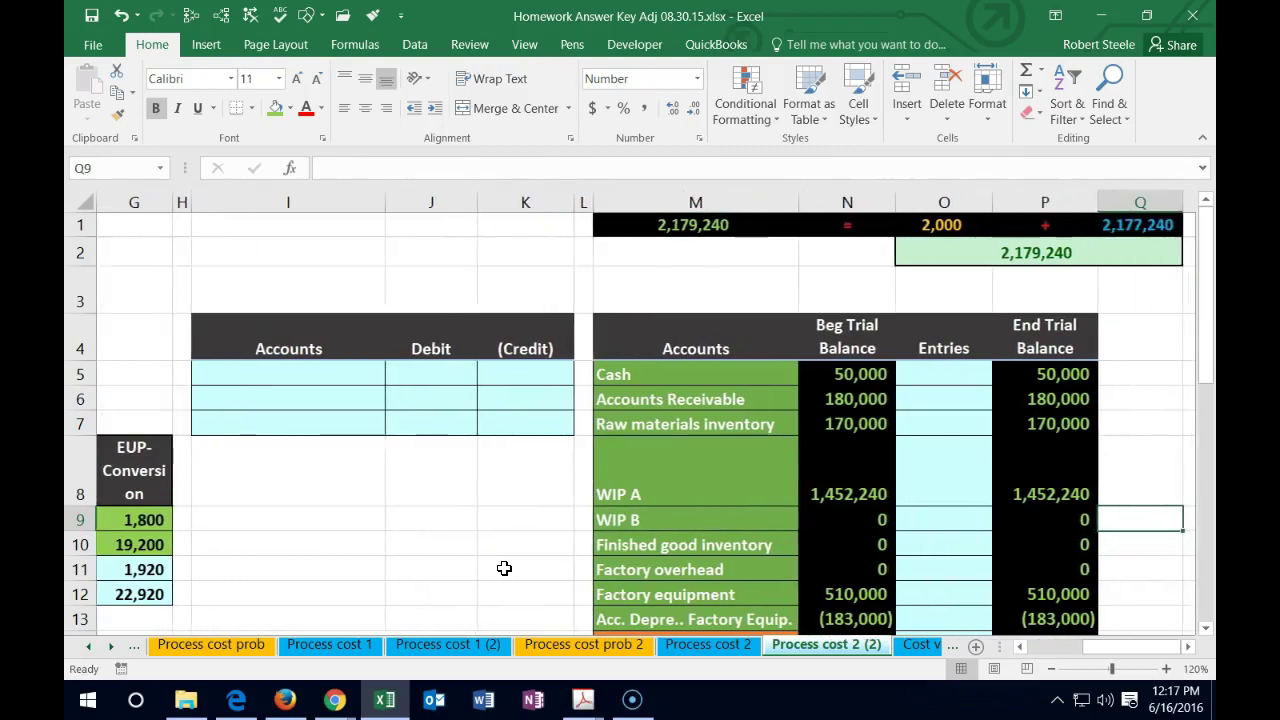
pyautogui.moveTo(843, 380); pyautogui.dragTo(846, 423)
pyautogui.click(846, 494)
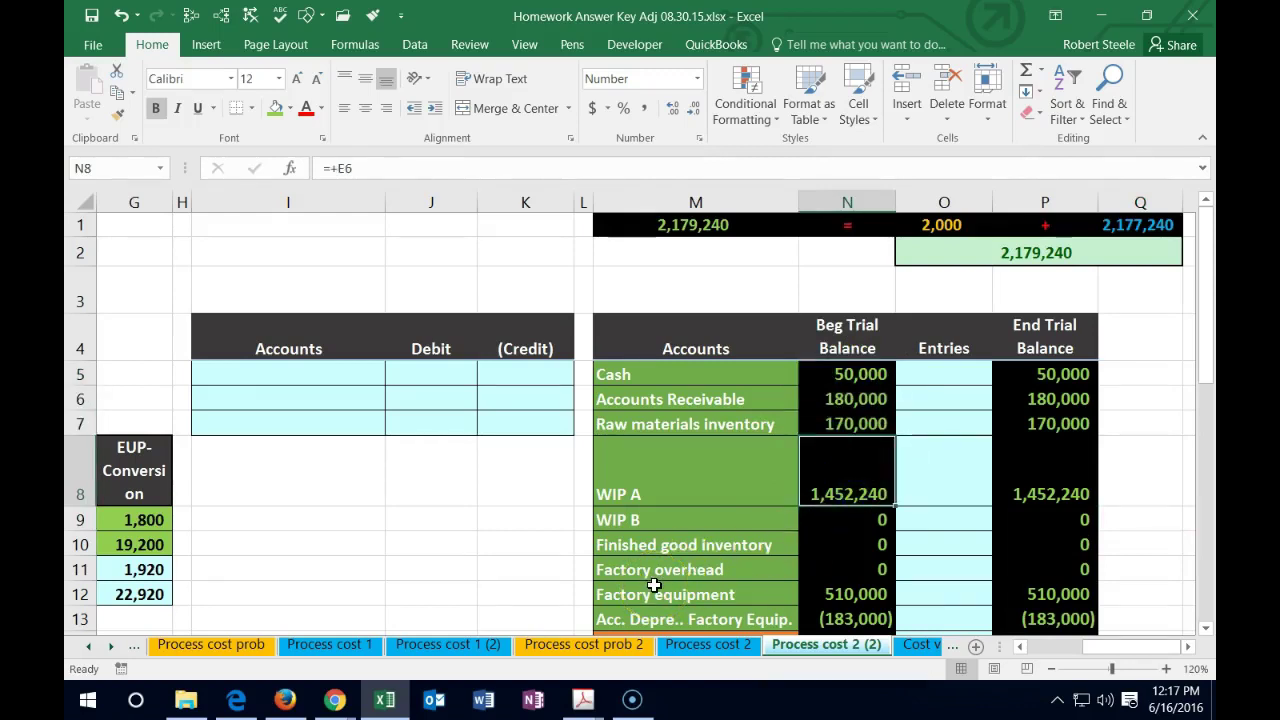
pyautogui.press('Left')
pyautogui.press('Left')
pyautogui.press('Left')
pyautogui.press('Left')
pyautogui.press('Left')
pyautogui.press('Left')
pyautogui.press('Left')
pyautogui.press('Left')
pyautogui.press('Left')
pyautogui.press('Left')
pyautogui.press('Left')
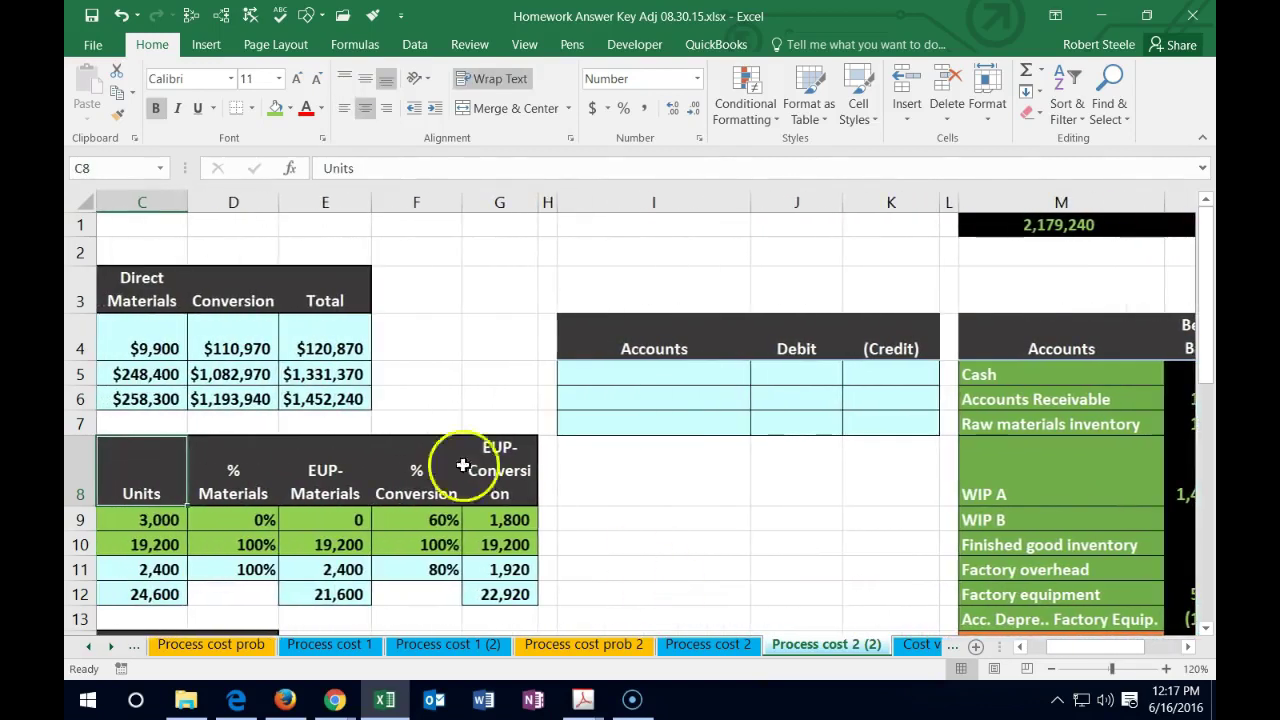
# - Check the beginning WIP plus added cost total, then confirm WIP A uses =+E6 (1,452,240) and WIP B is 0
pyautogui.moveTo(345, 352); pyautogui.dragTo(346, 374)
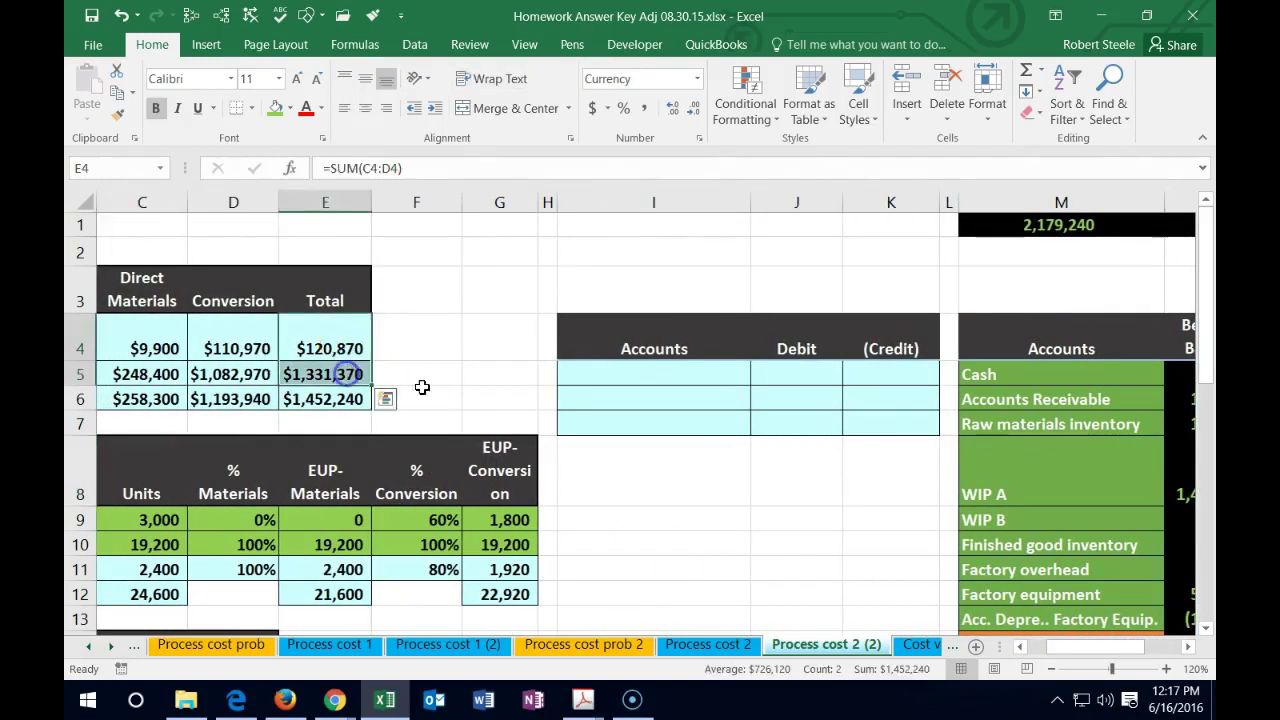
pyautogui.click(1190, 647)
pyautogui.click(1190, 645)
pyautogui.click(850, 485)
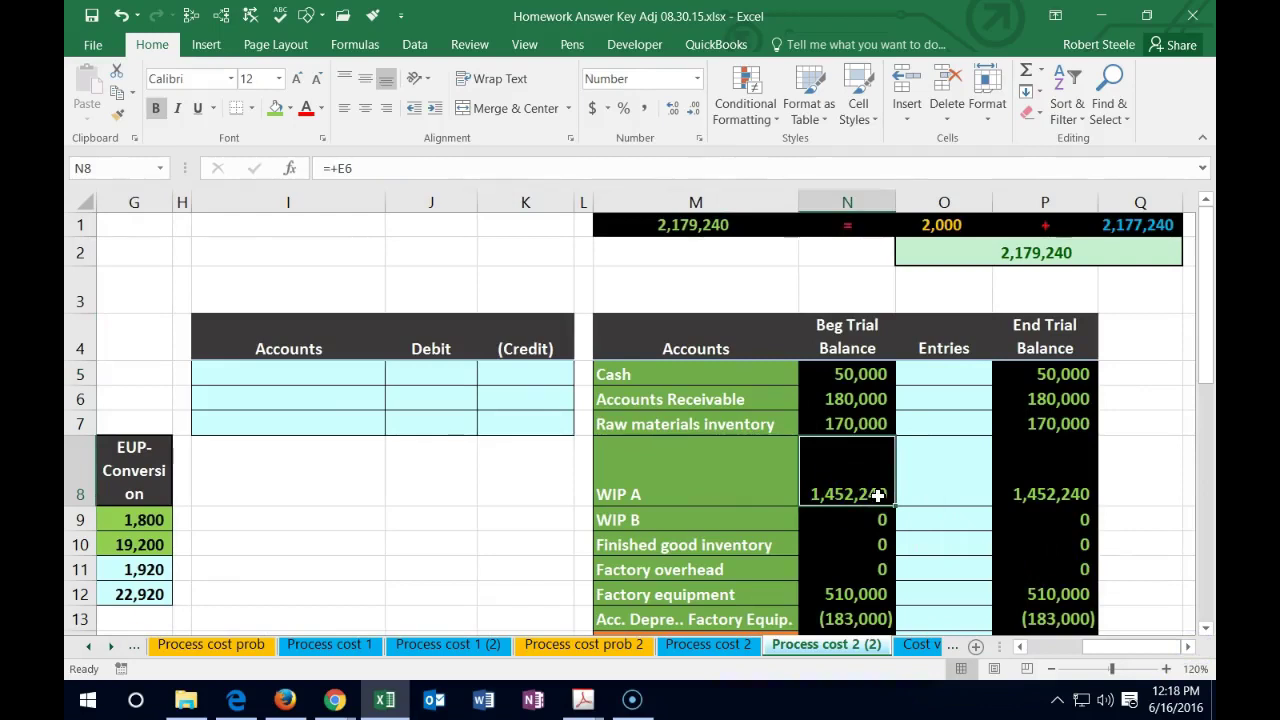
pyautogui.click(866, 517)
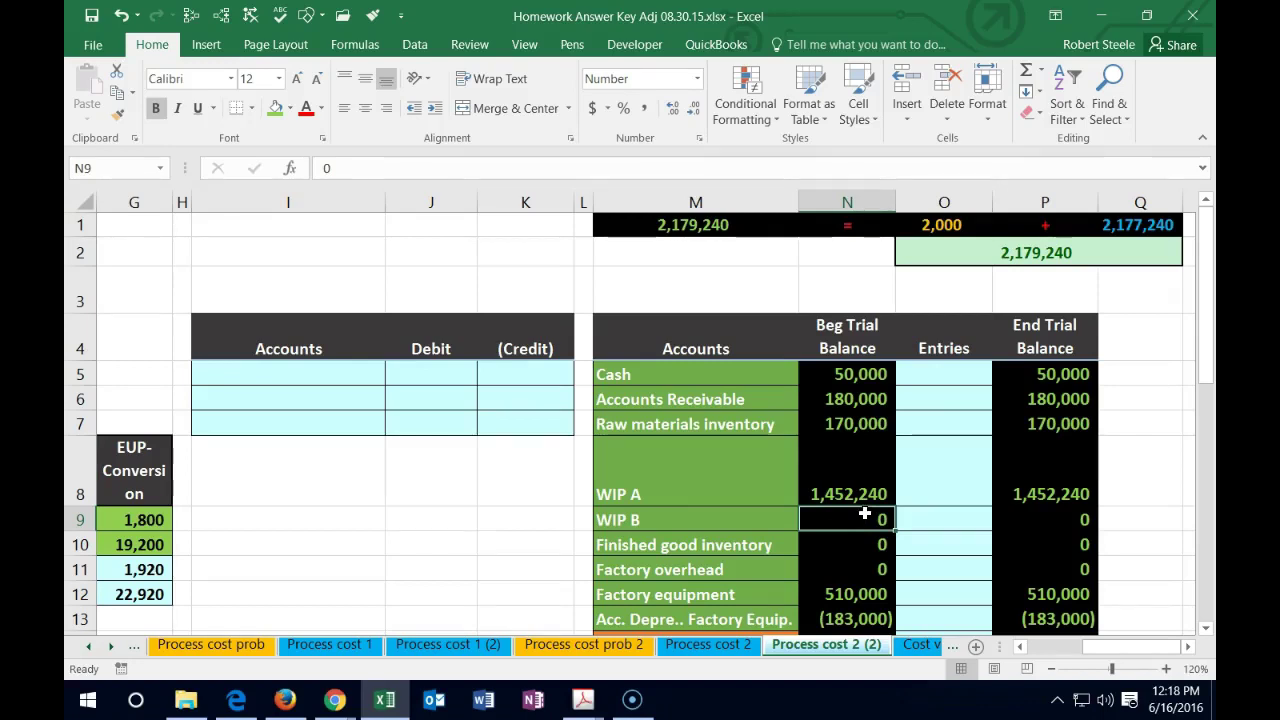
# - Check the beginning trial balance total formula and leave it unchanged
pyautogui.scroll(-2, 865, 513)
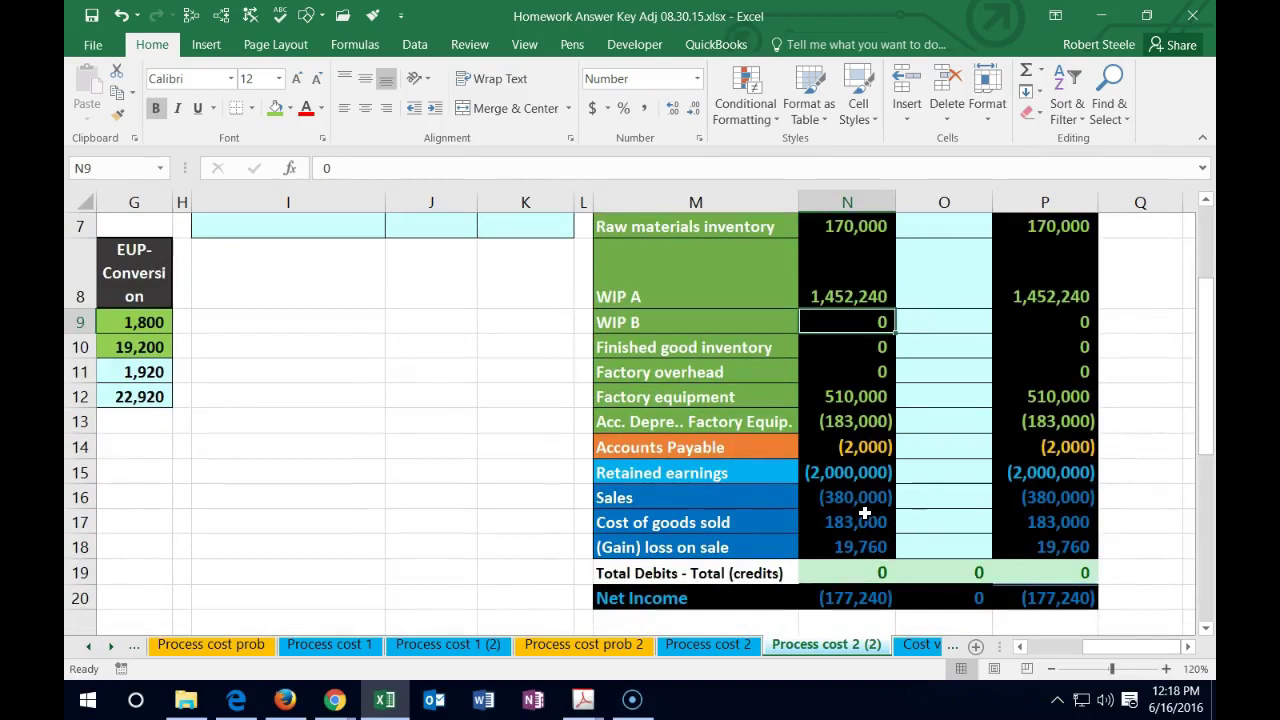
pyautogui.doubleClick(868, 568)
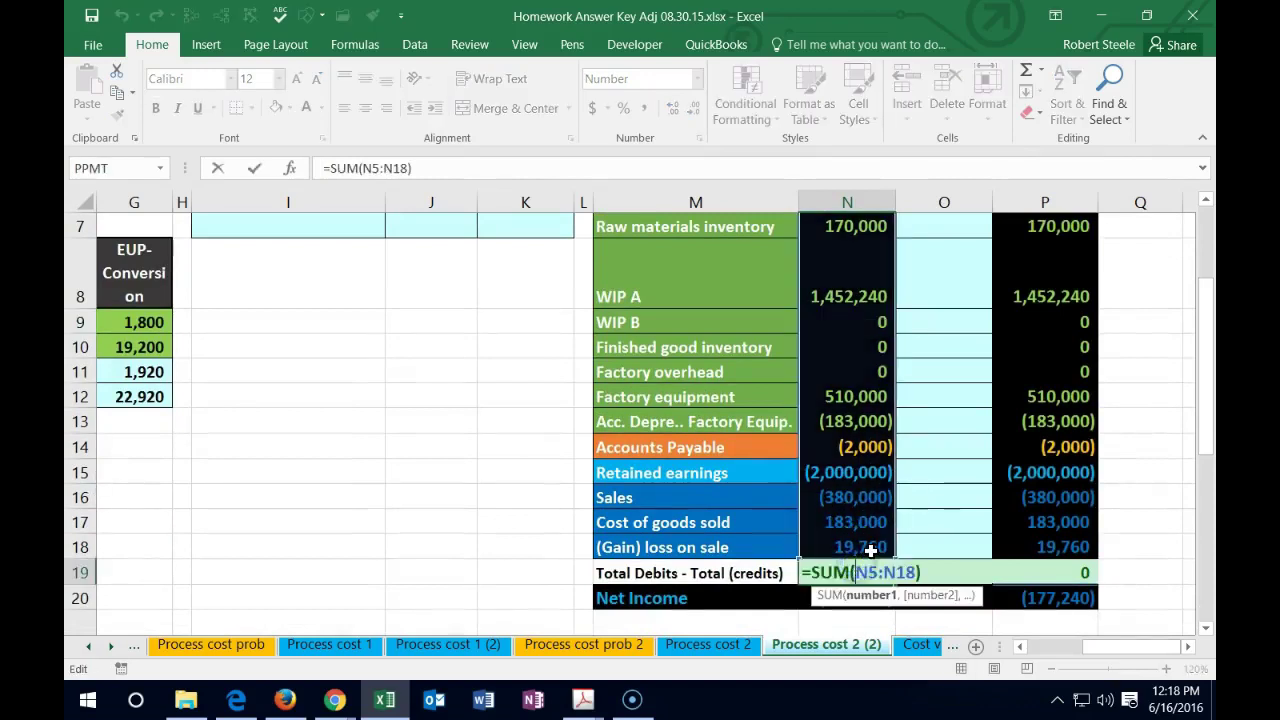
pyautogui.press('Return')
pyautogui.scroll(1, 870, 549)
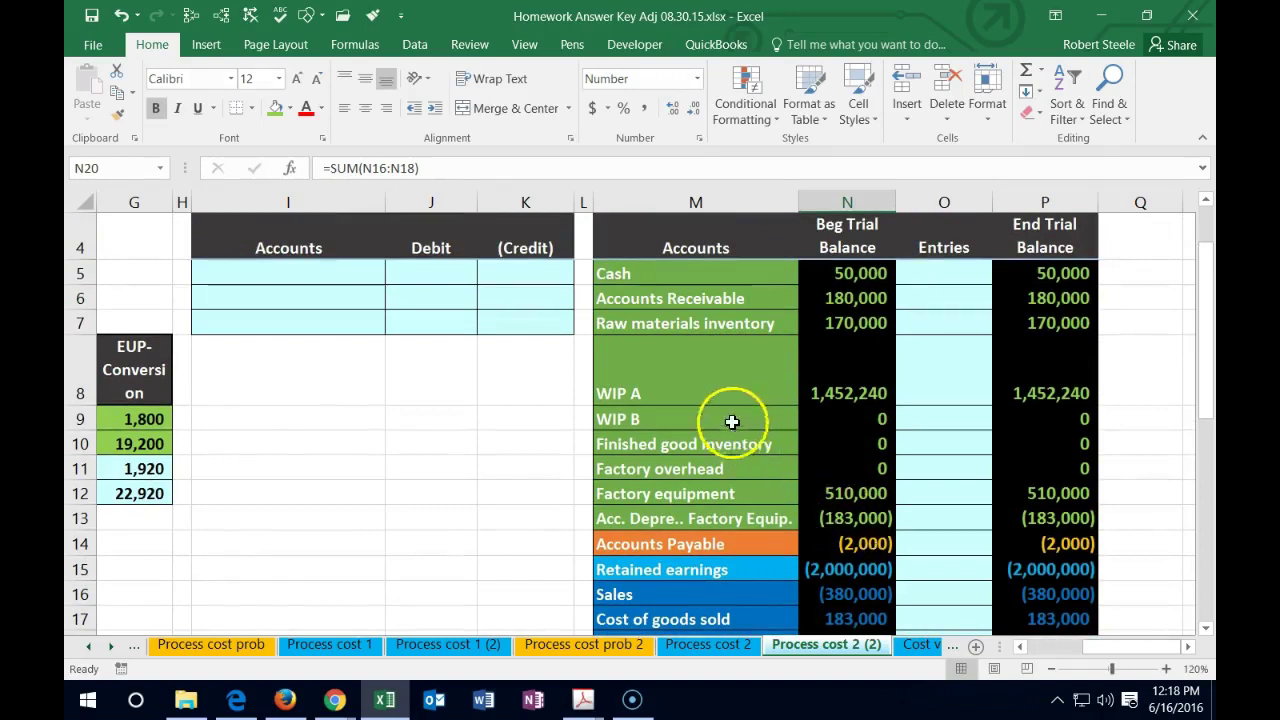
# - Copy the WIP B account name and paste it as a value into I5
pyautogui.click(706, 380)
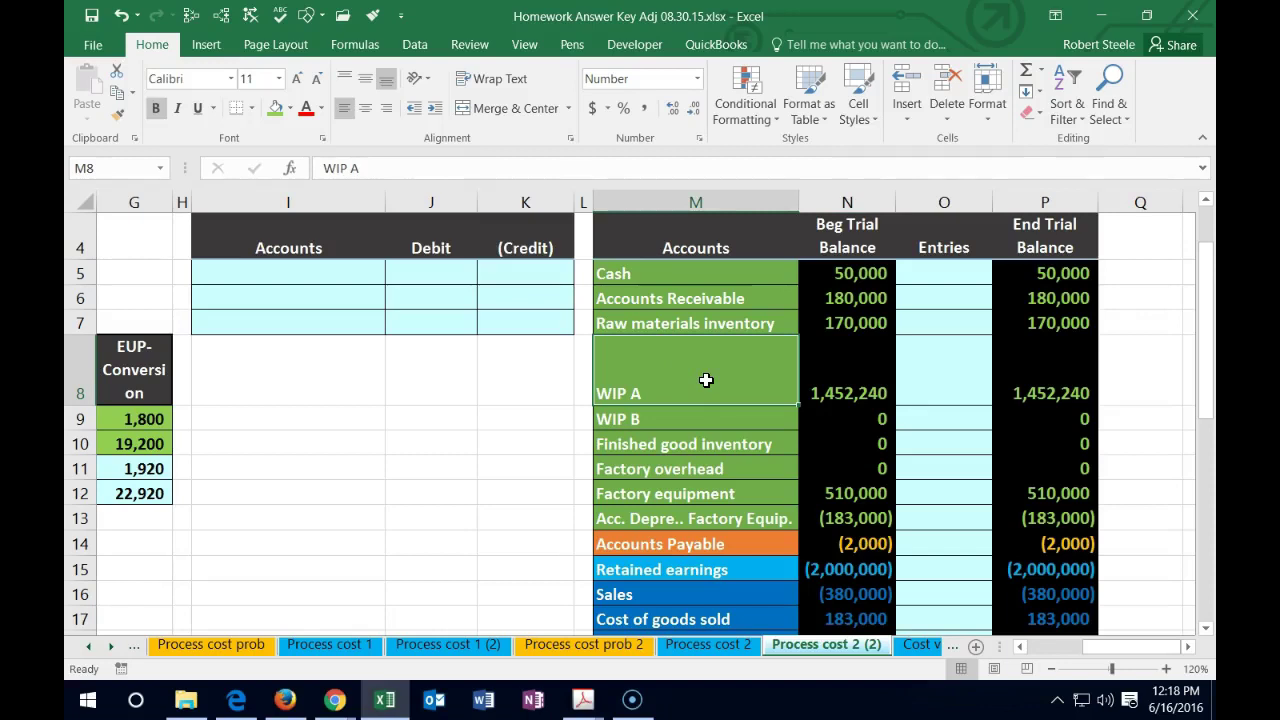
pyautogui.click(686, 419)
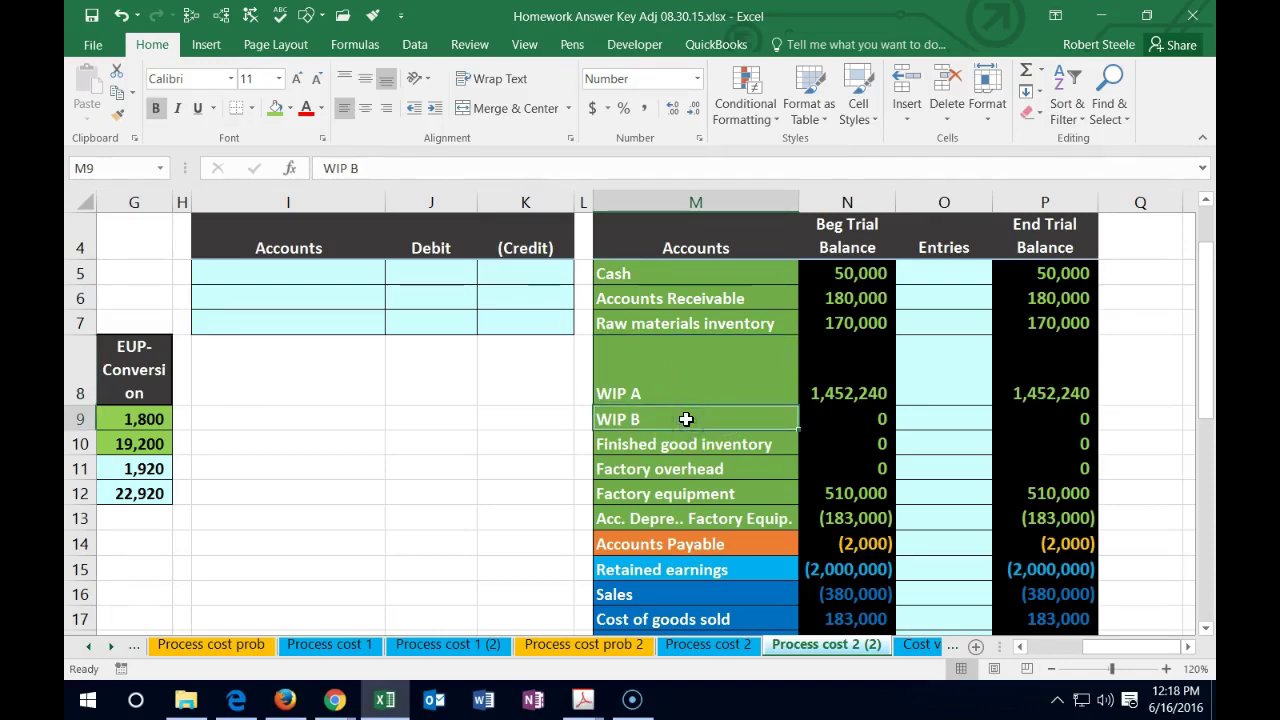
pyautogui.rightClick(686, 419)
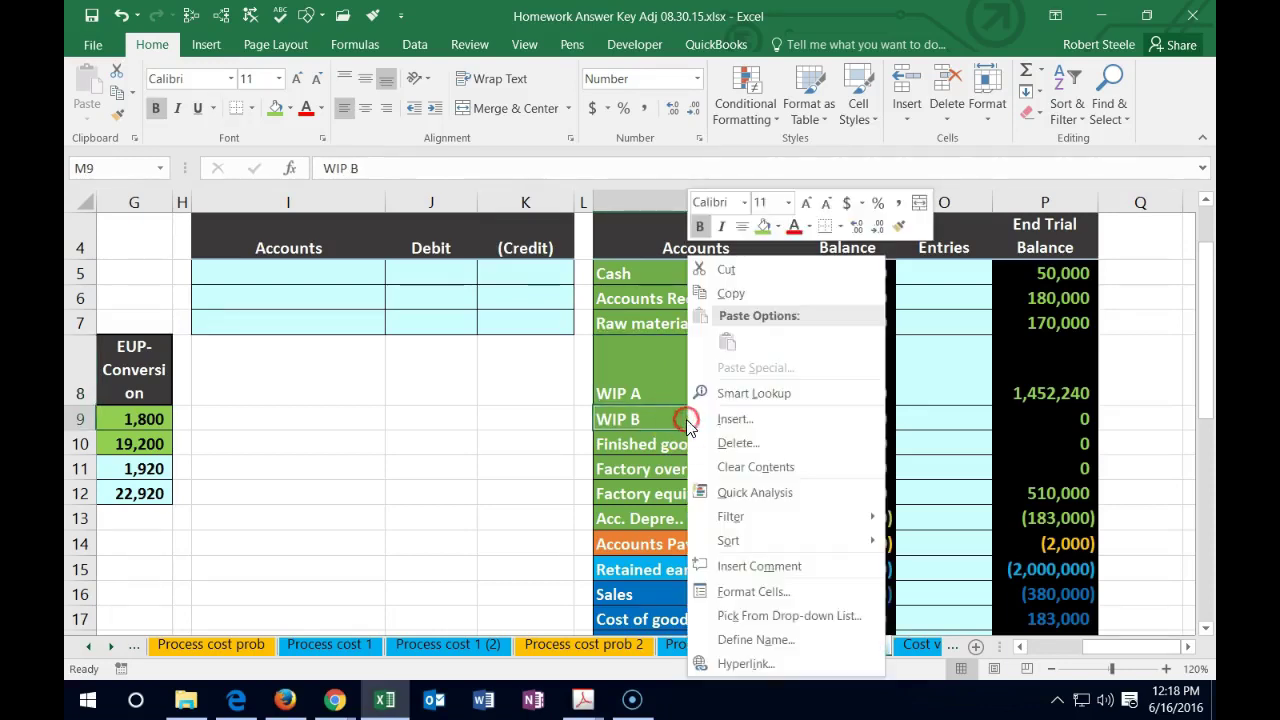
pyautogui.click(718, 290)
pyautogui.click(305, 275)
pyautogui.rightClick(305, 275)
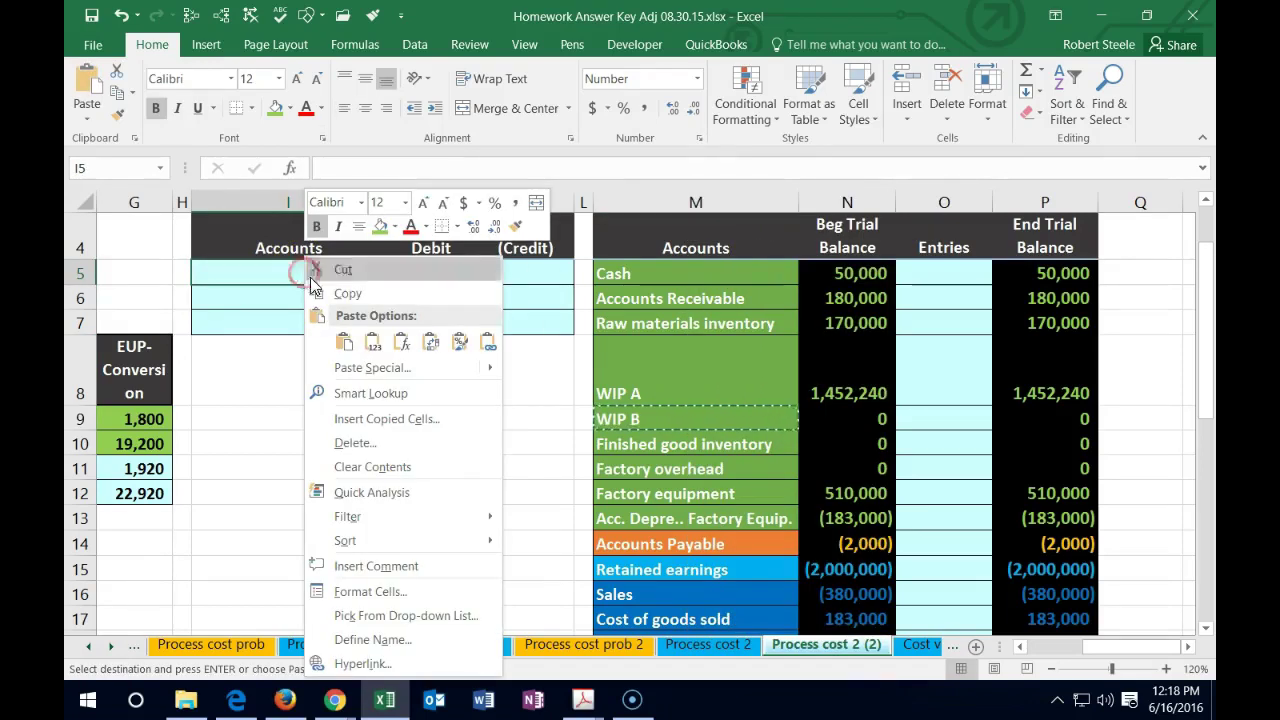
pyautogui.click(371, 343)
# - Set J5 to =F30, debiting WIP B the 1,333,920 transferred-out cost
pyautogui.click(405, 272)
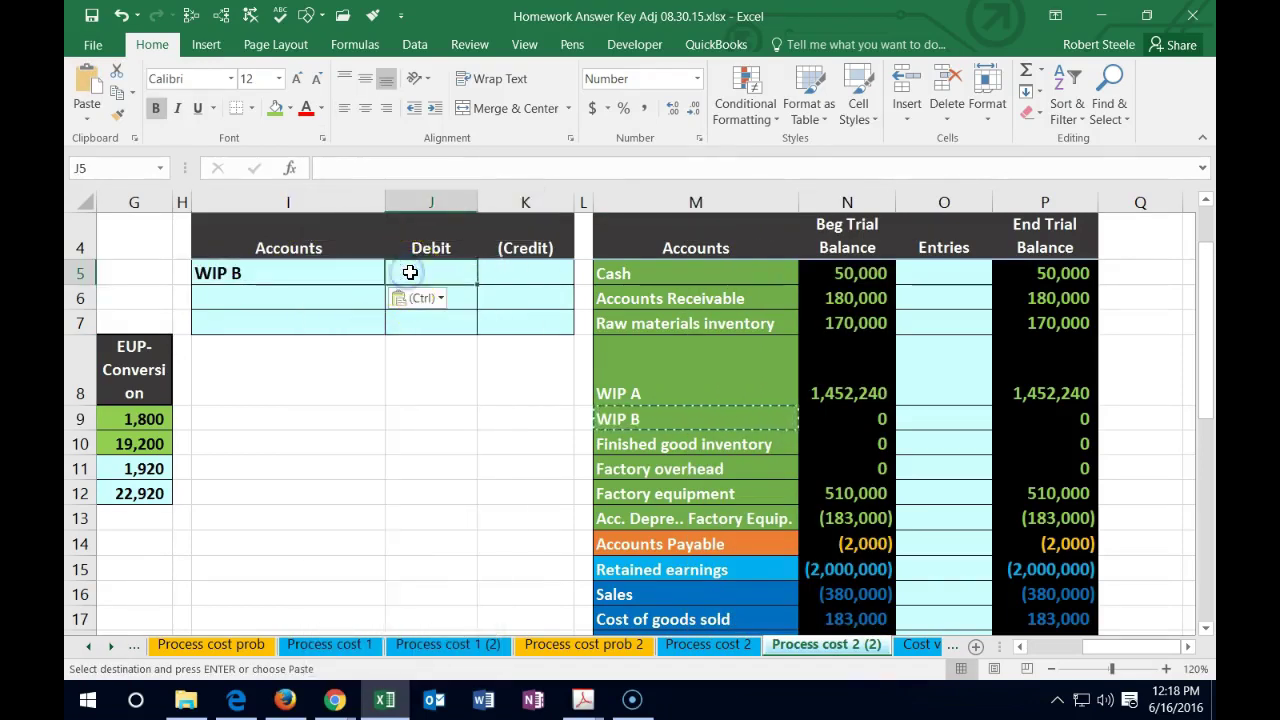
pyautogui.write('=')
pyautogui.press('Left')
pyautogui.press('Left')
pyautogui.press('Left')
pyautogui.press('Left')
pyautogui.press('Left')
pyautogui.press('Left')
pyautogui.press('Left')
pyautogui.press('Left')
pyautogui.press('Left')
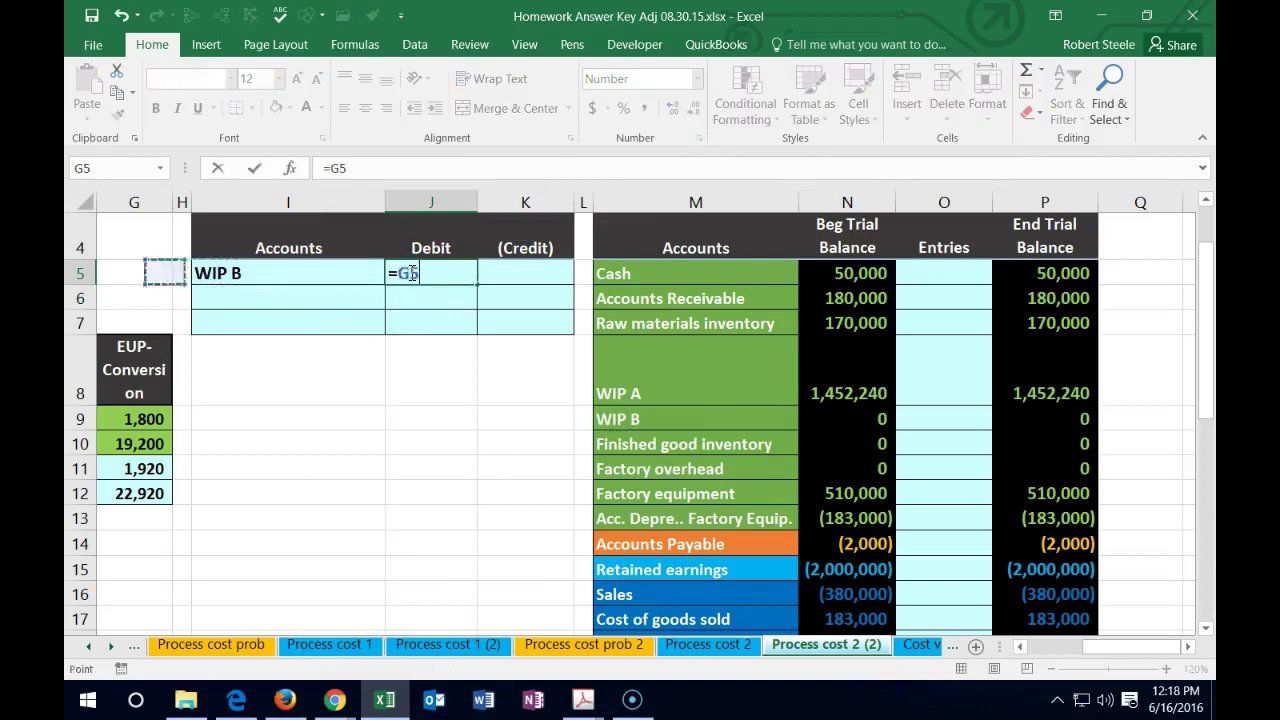
pyautogui.press('Right')
pyautogui.press('Right')
pyautogui.press('Down')
pyautogui.press('Down')
pyautogui.press('Down')
pyautogui.press('Down')
pyautogui.press('Down')
pyautogui.press('Down')
pyautogui.press('Down')
pyautogui.press('Down')
pyautogui.press('Down')
pyautogui.press('Down')
pyautogui.press('Down')
pyautogui.press('Down')
pyautogui.press('Down')
pyautogui.press('Down')
pyautogui.press('Down')
pyautogui.press('Down')
pyautogui.press('Down')
pyautogui.press('Down')
pyautogui.press('Down')
pyautogui.press('Down')
pyautogui.press('Down')
pyautogui.press('Down')
pyautogui.press('Down')
pyautogui.press('Down')
pyautogui.press('Down')
pyautogui.press('Down')
pyautogui.press('Down')
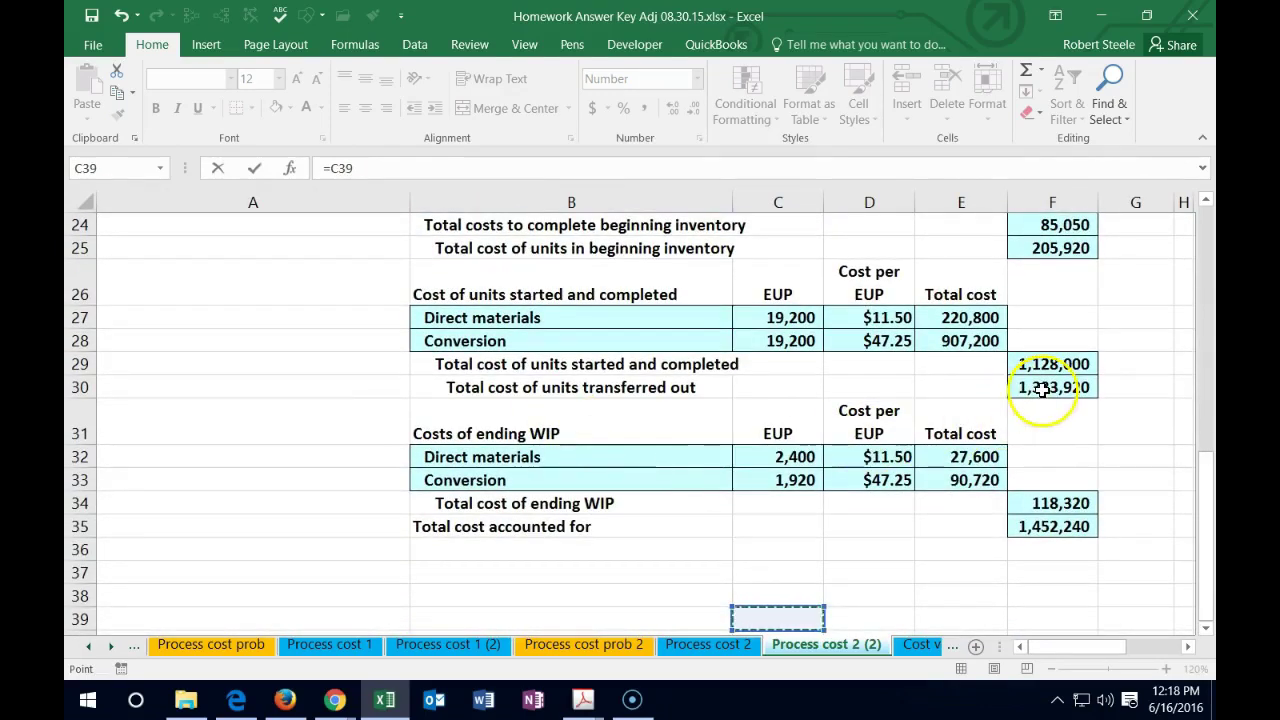
pyautogui.click(1075, 387)
pyautogui.scroll(1, 1128, 428)
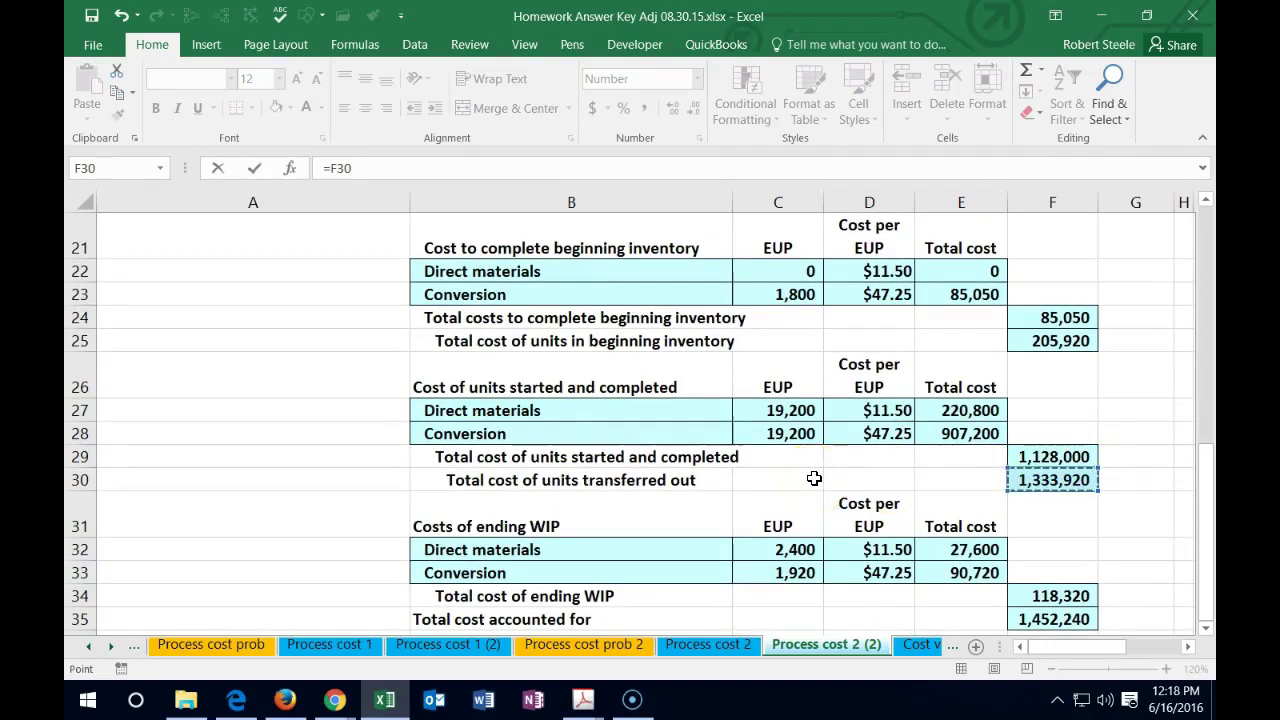
pyautogui.click(1097, 591)
pyautogui.press('Return')
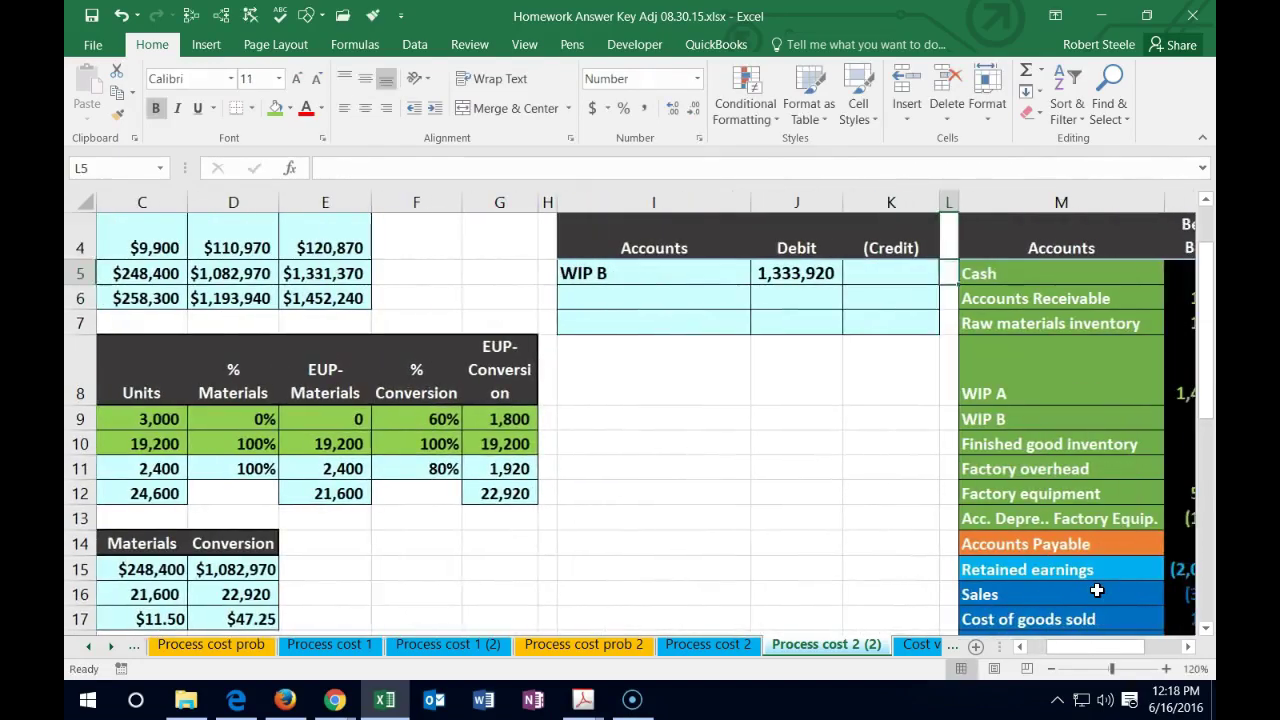
# - Enter =-J5 in K6 to credit (1,333,920)
pyautogui.press('Down')
pyautogui.press('Left')
pyautogui.write('=-')
pyautogui.press('Up')
pyautogui.press('Left')
pyautogui.press('Return')
# - Copy the WIP A account name and paste it as a value into I6
pyautogui.press('Right')
pyautogui.press('Right')
pyautogui.press('Right')
pyautogui.press('Right')
pyautogui.press('Right')
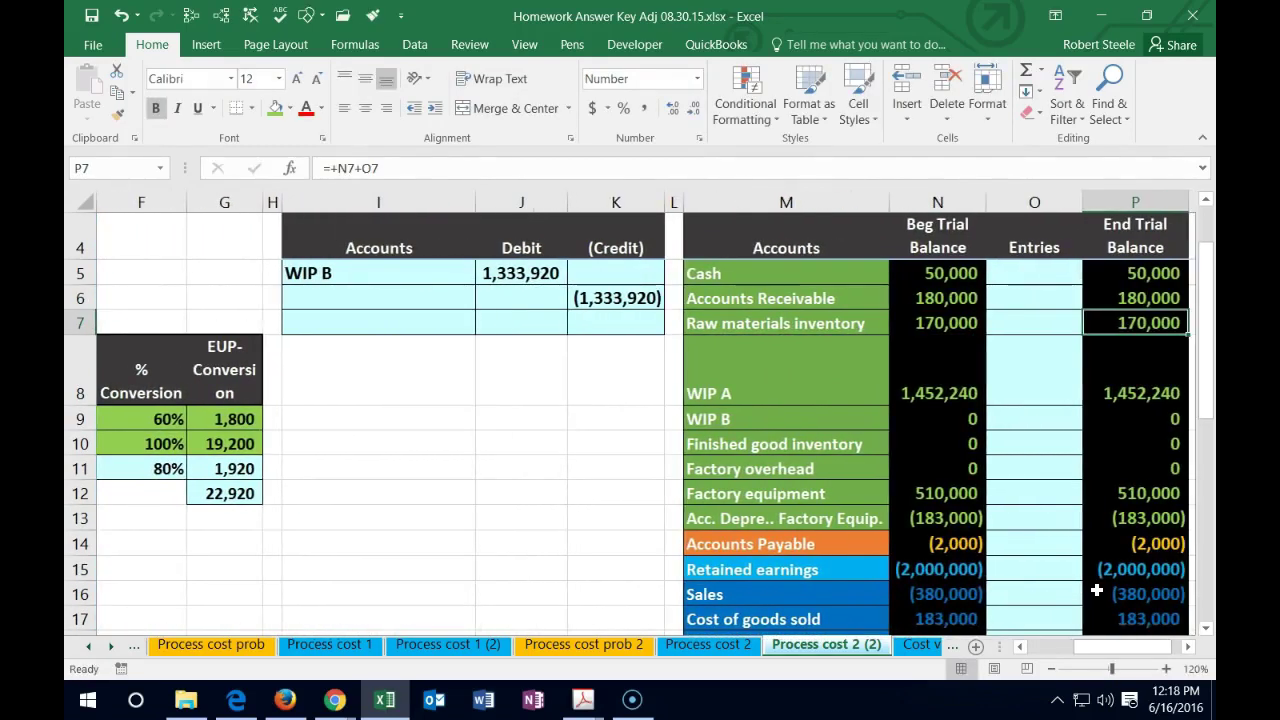
pyautogui.rightClick(762, 396)
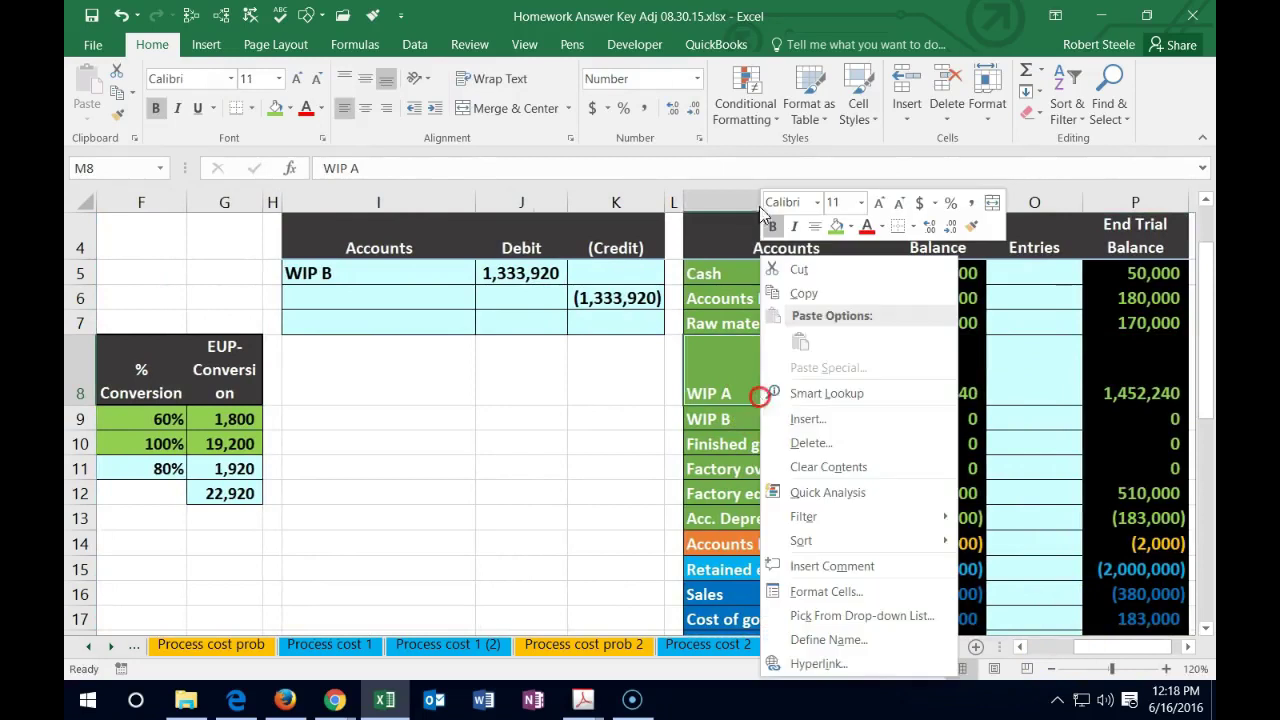
pyautogui.click(803, 293)
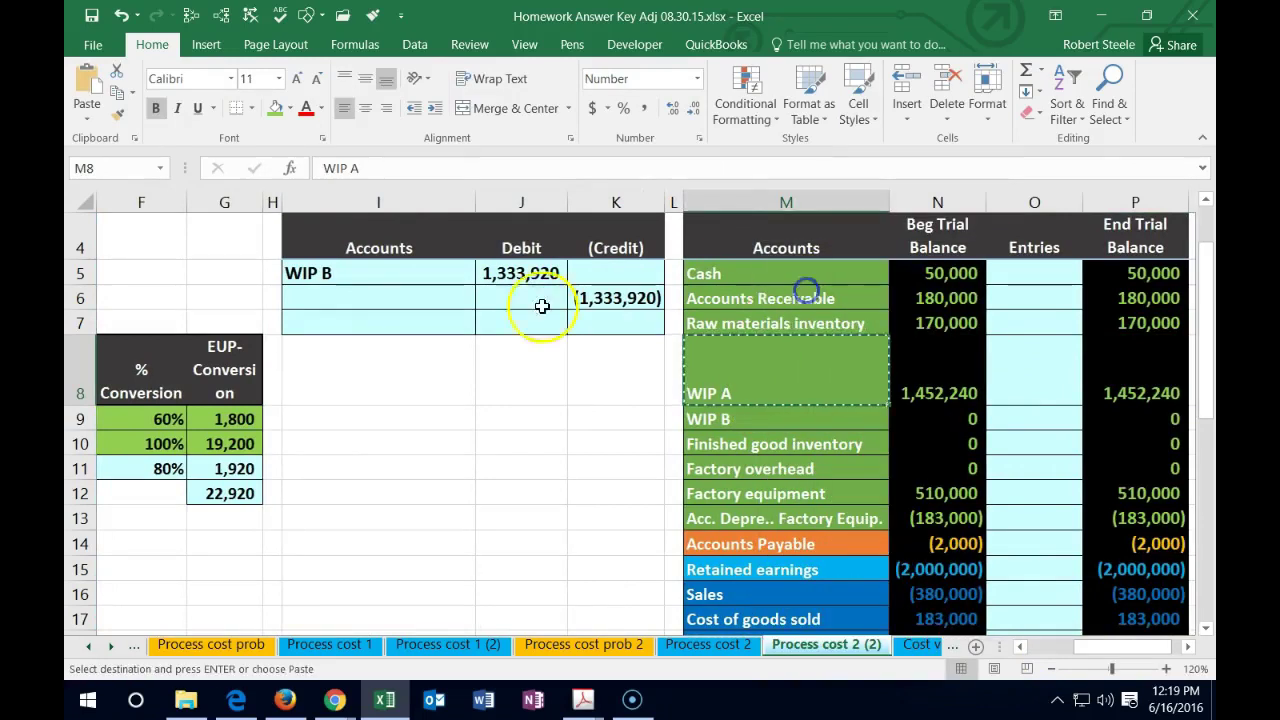
pyautogui.click(371, 298)
pyautogui.rightClick(371, 298)
pyautogui.click(360, 297)
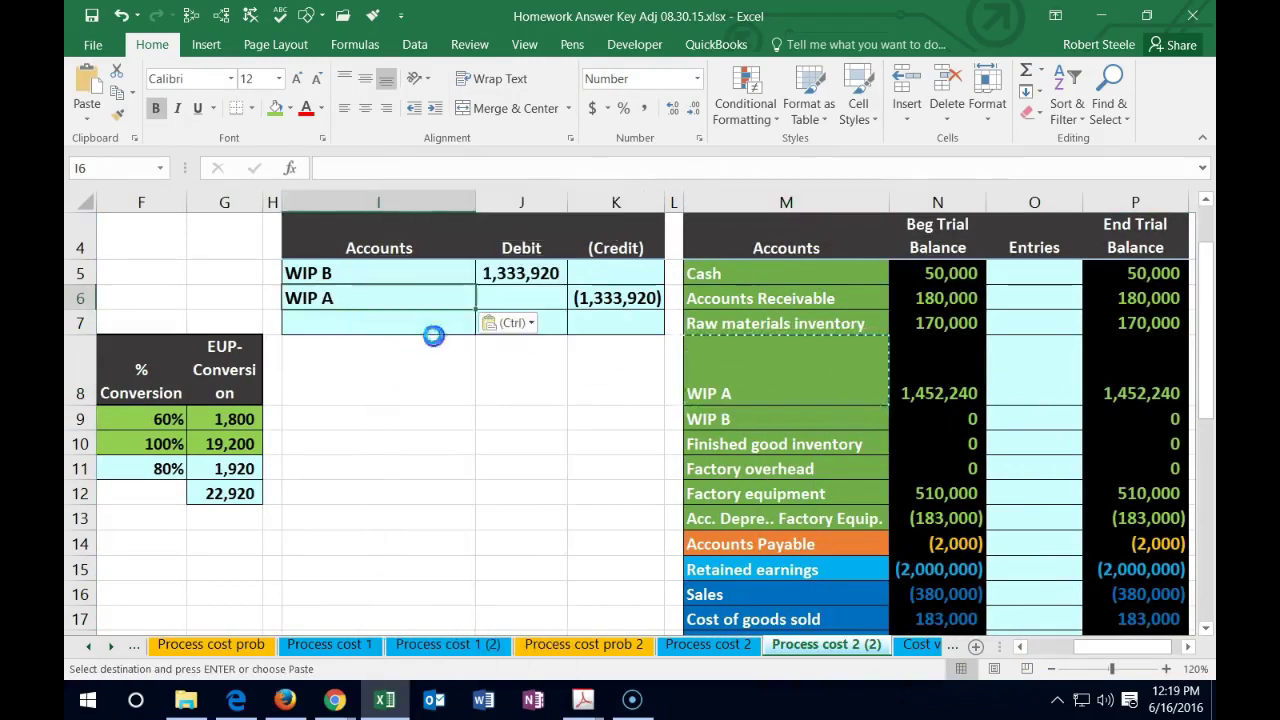
pyautogui.click(521, 450)
pyautogui.press('Right')
pyautogui.press('Right')
pyautogui.press('Right')
pyautogui.press('Right')
pyautogui.press('Right')
pyautogui.press('Right')
pyautogui.press('Right')
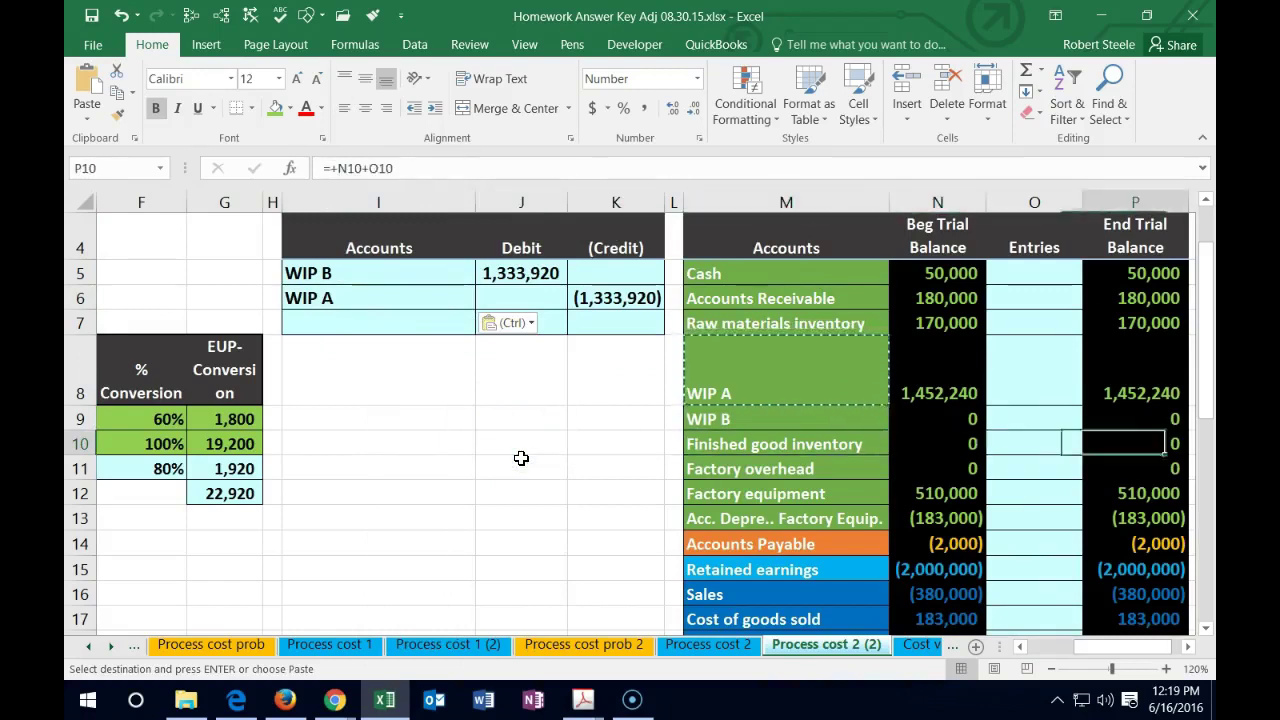
# - Enter =J5 in O9 to post the 1,333,920 WIP B debit
pyautogui.press('Left')
pyautogui.press('Left')
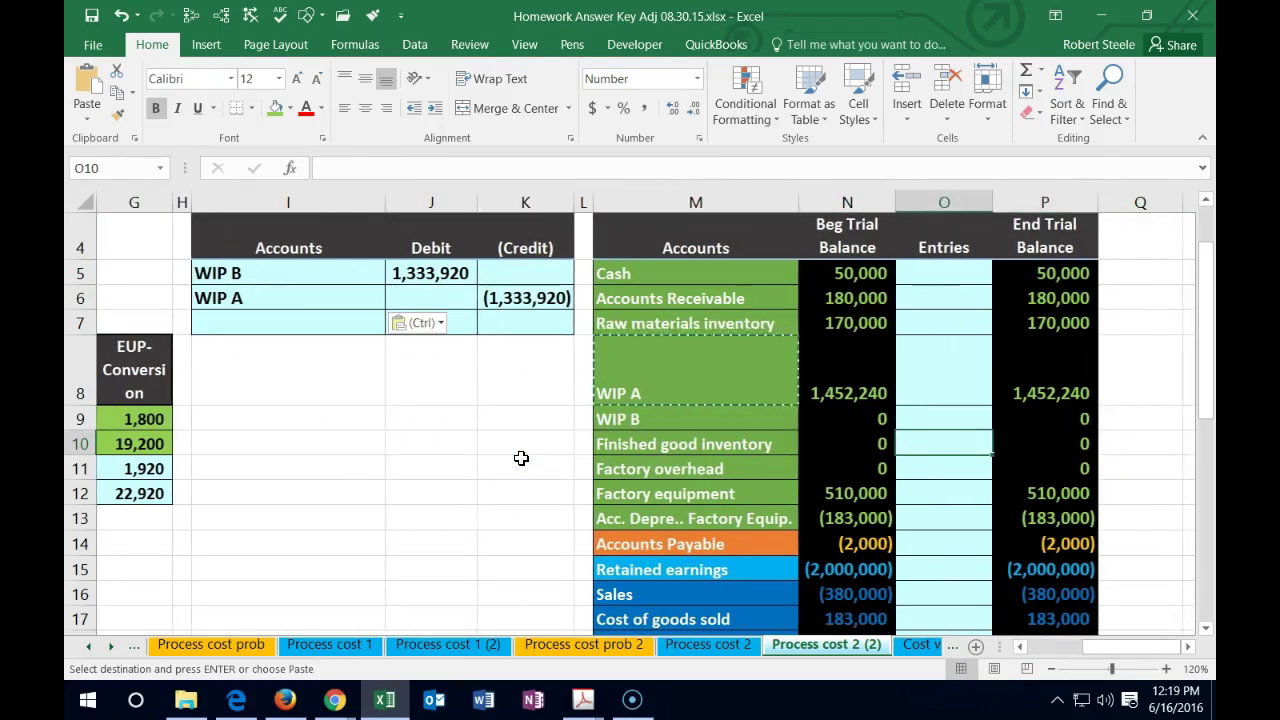
pyautogui.press('Up')
pyautogui.press('Up')
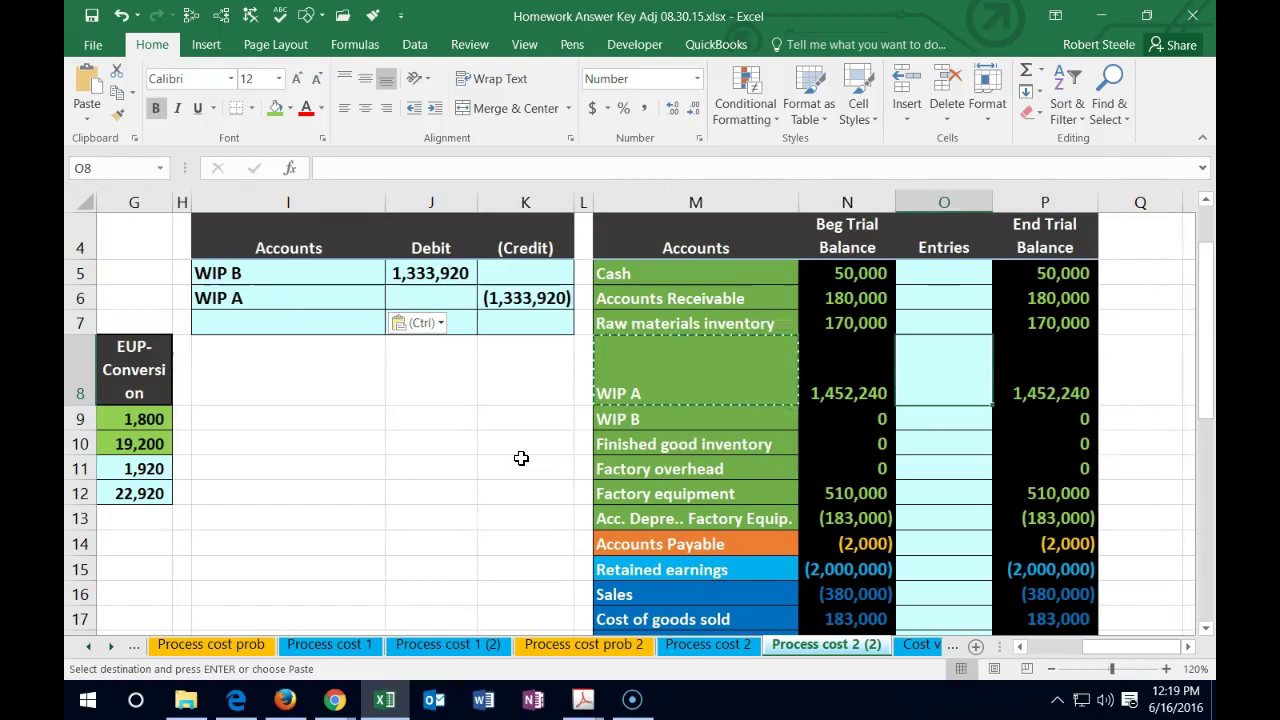
pyautogui.press('Down')
pyautogui.write('=')
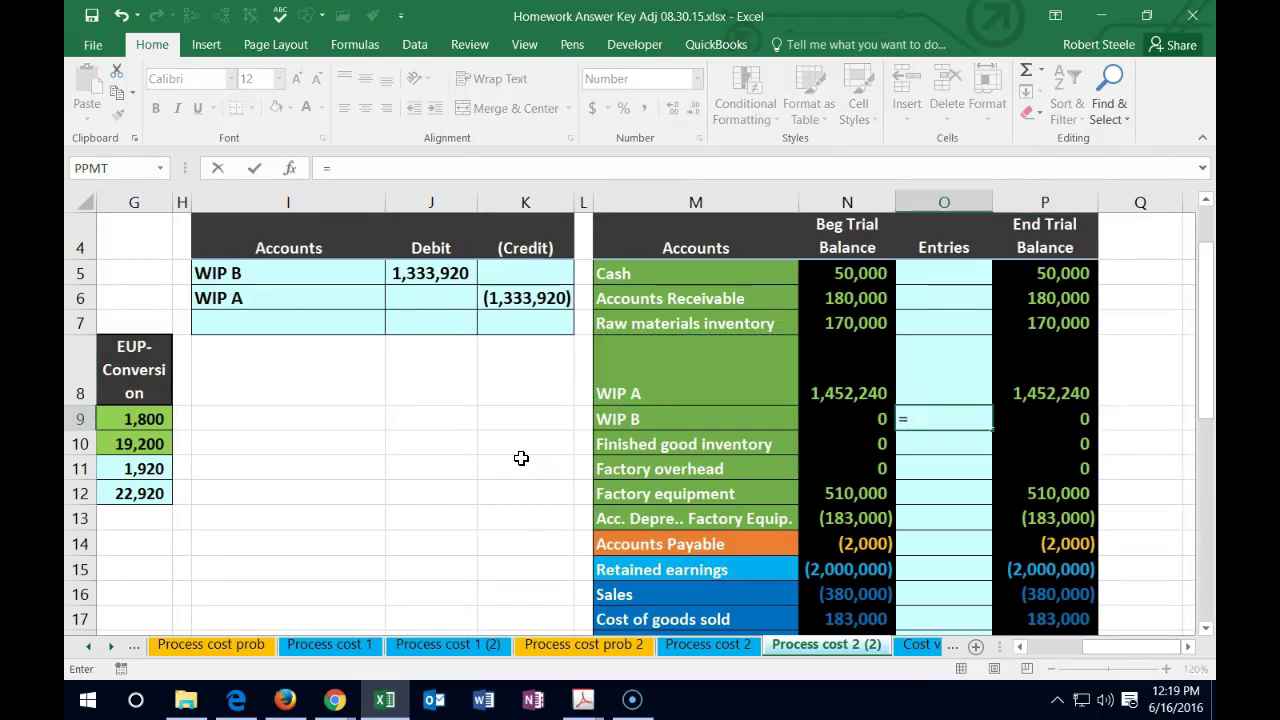
pyautogui.click(428, 278)
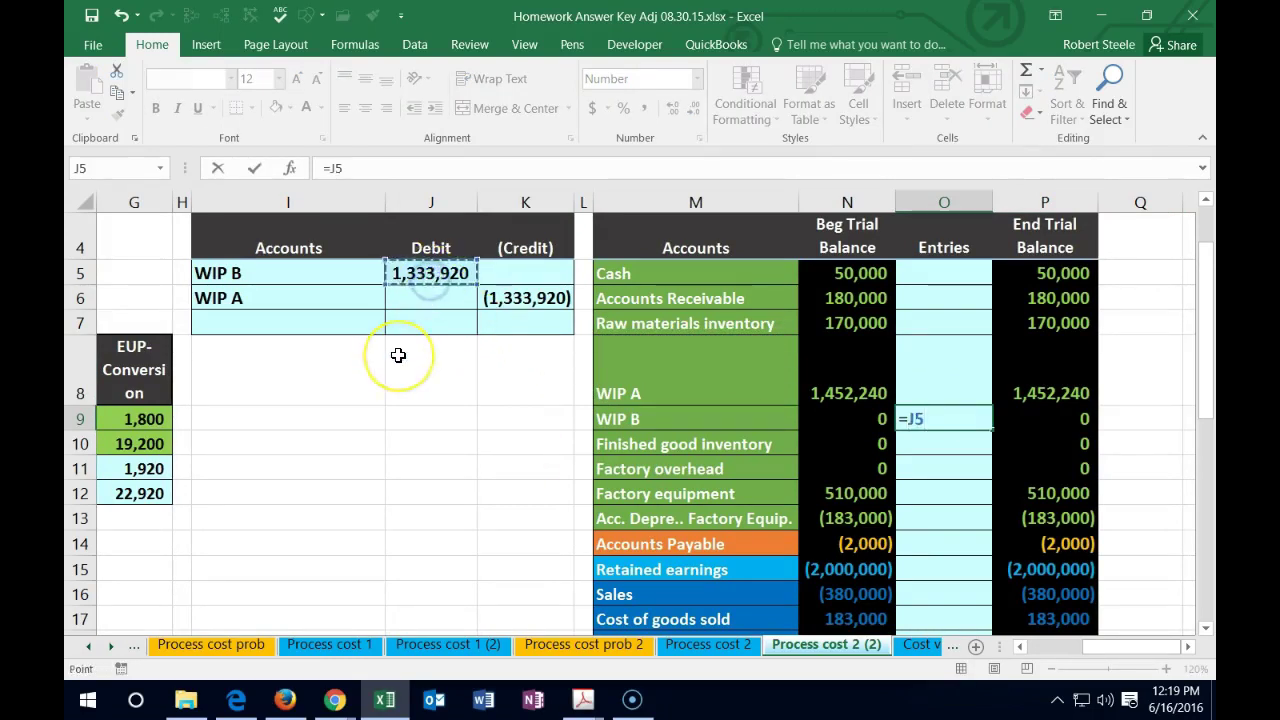
pyautogui.press('Return')
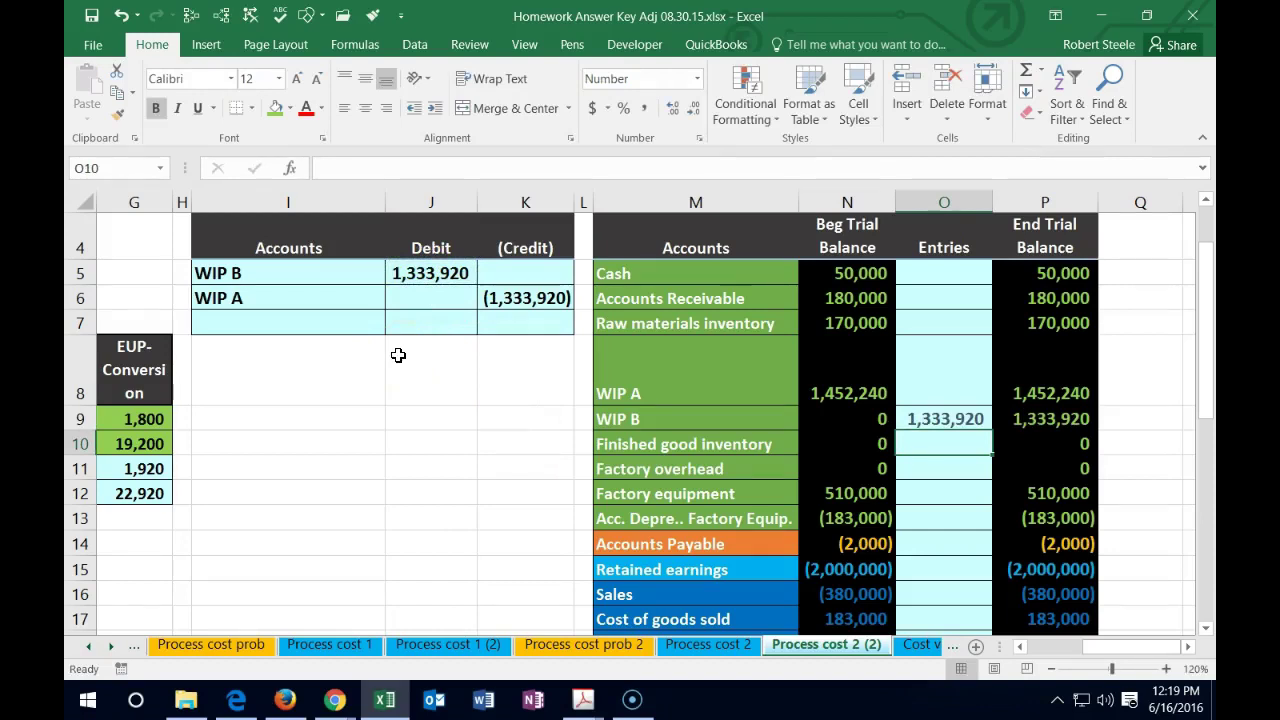
# - Enter =K6 in O8 to post the (1,333,920) WIP A credit, then check its ending balance
pyautogui.press('Up')
pyautogui.press('Up')
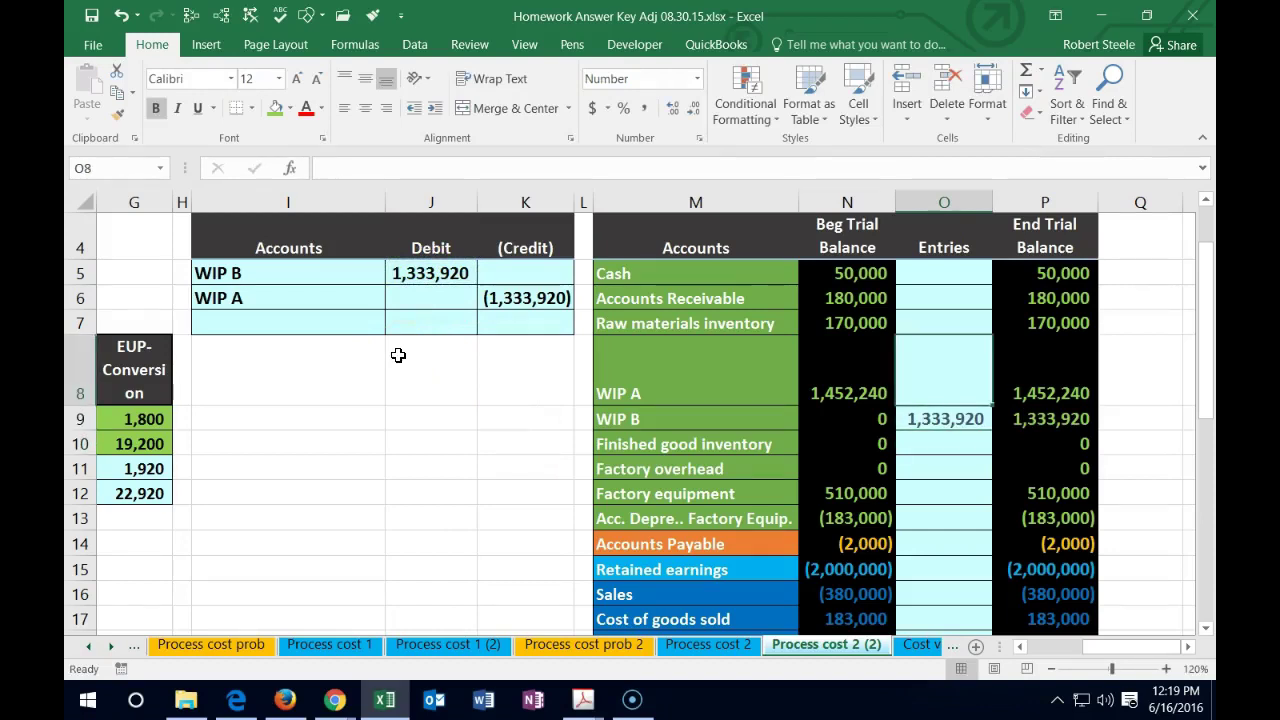
pyautogui.write('=')
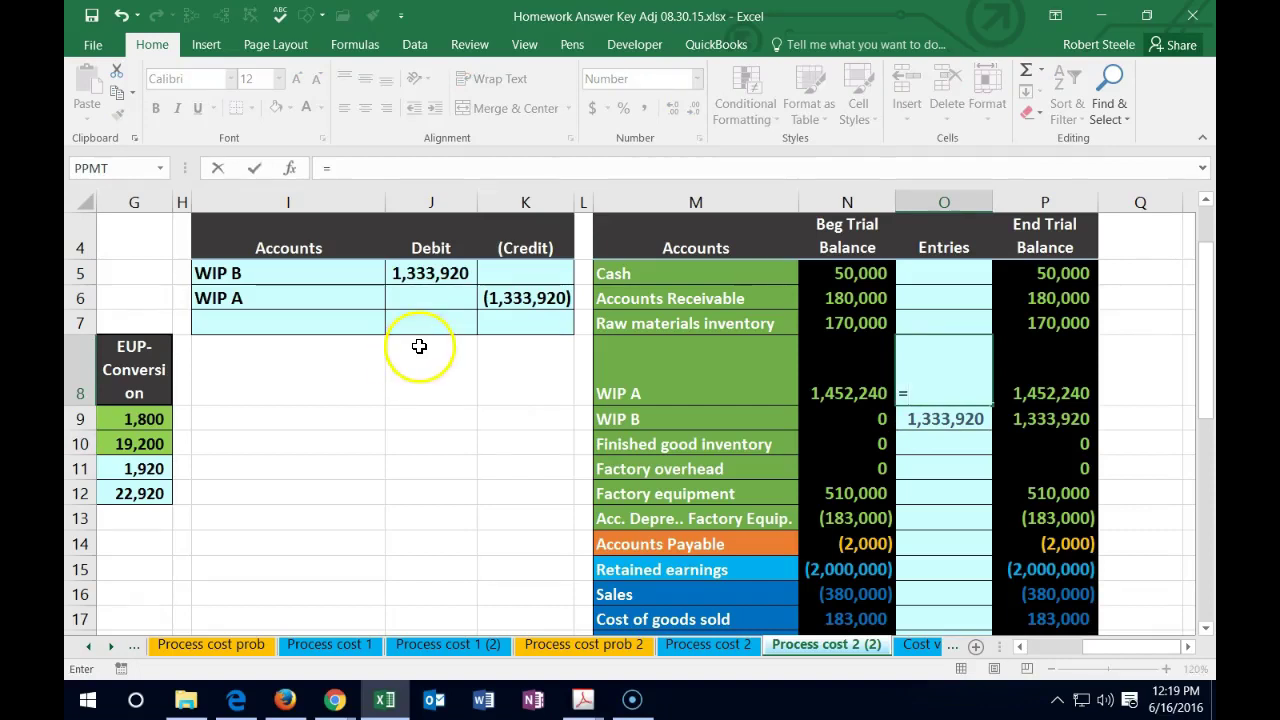
pyautogui.click(510, 298)
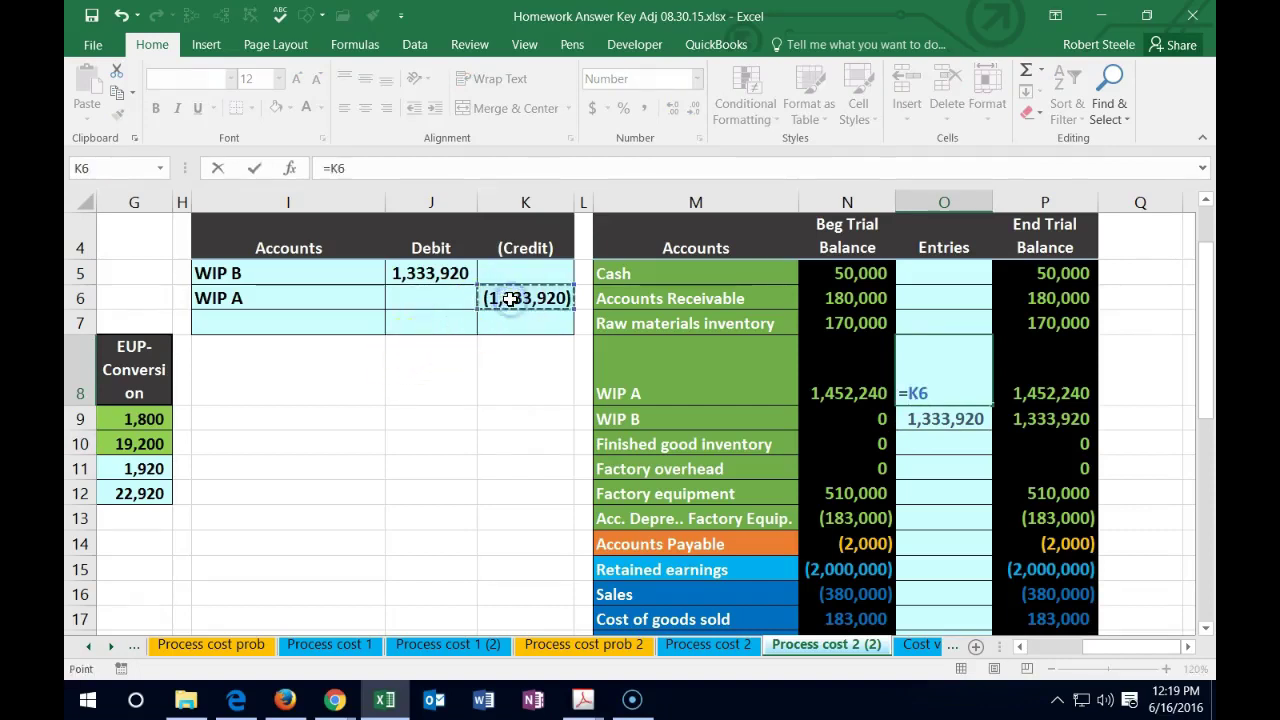
pyautogui.press('Return')
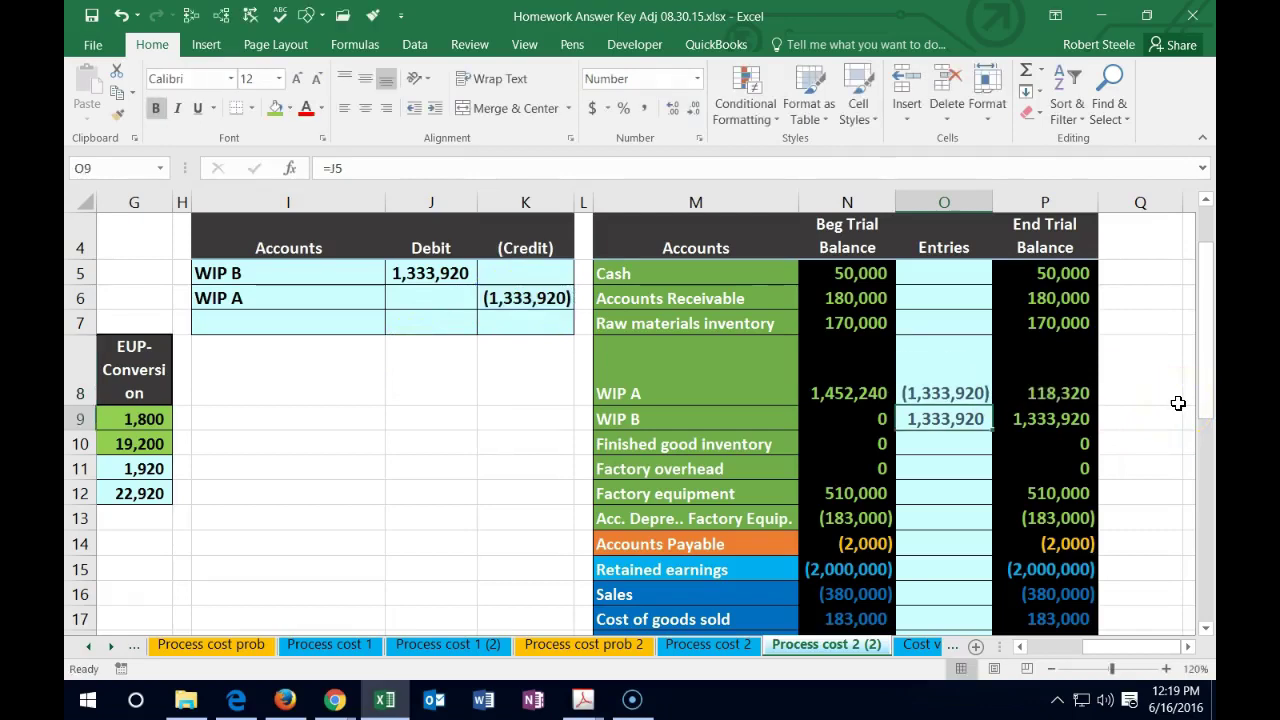
pyautogui.press('Right')
pyautogui.press('Up')
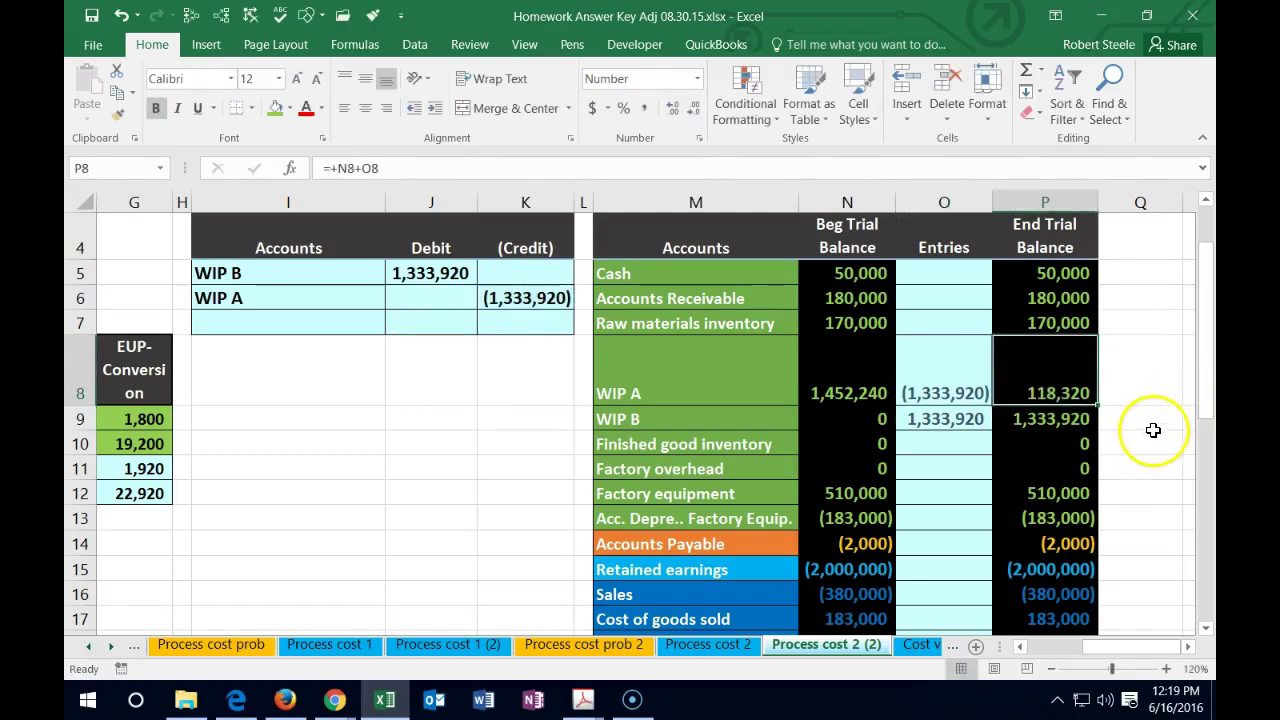
pyautogui.scroll(-1, 1151, 431)
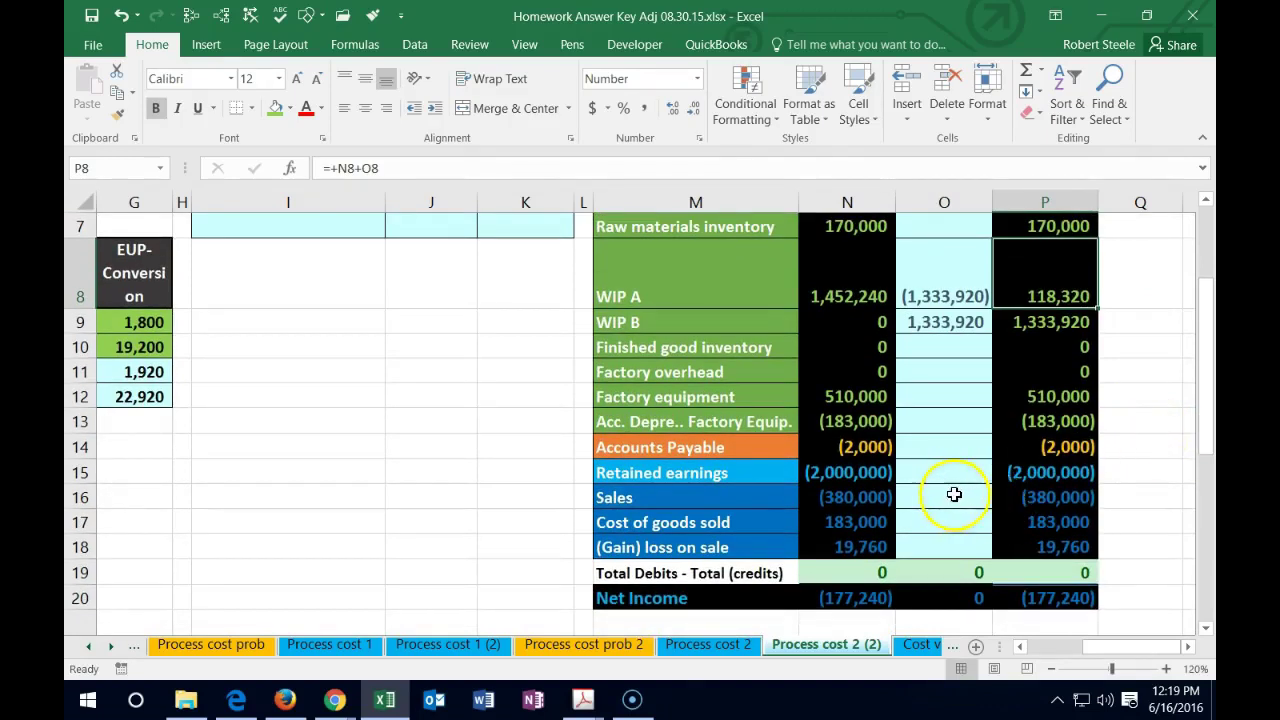
pyautogui.moveTo(944, 497); pyautogui.dragTo(930, 541)
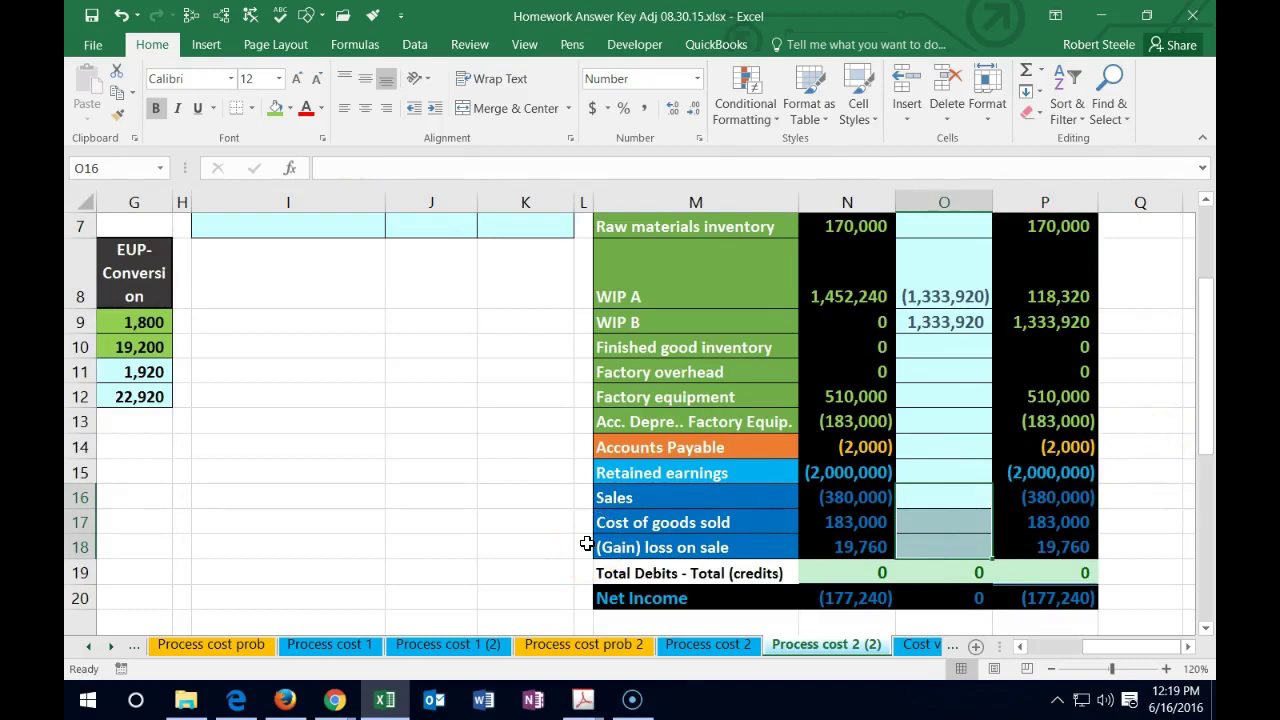
pyautogui.scroll(1, 587, 543)
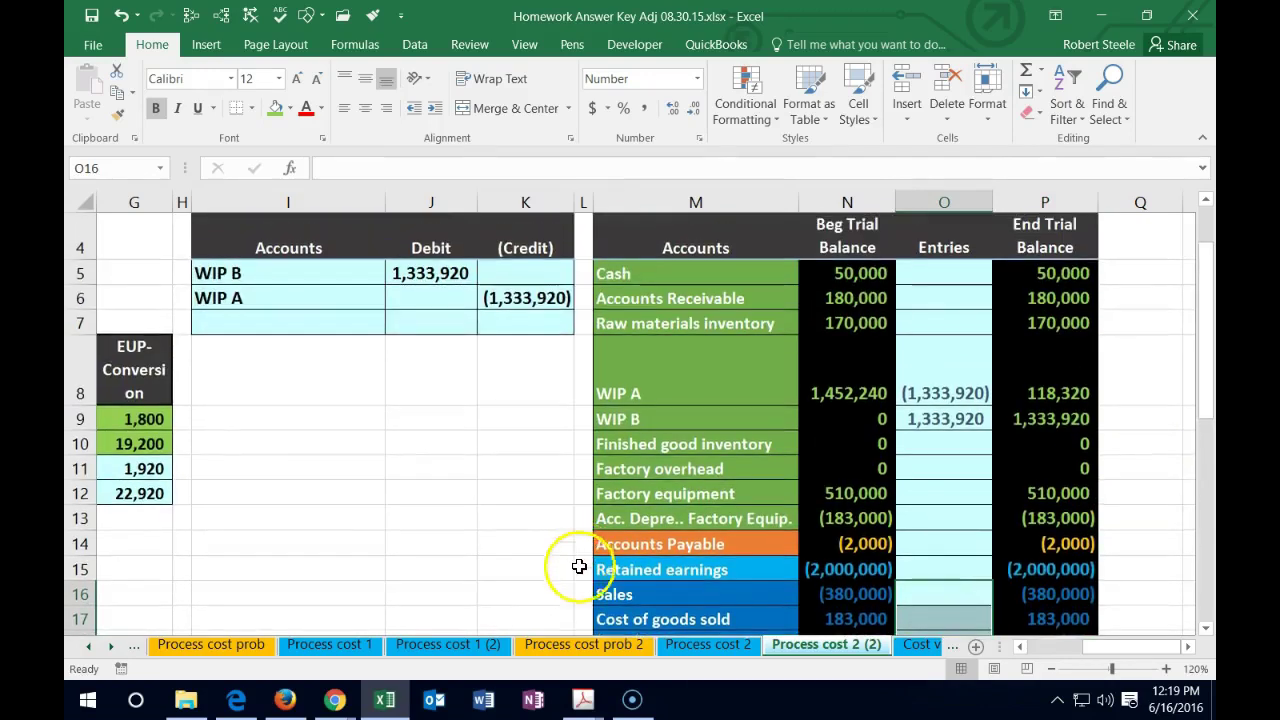
pyautogui.moveTo(612, 619); pyautogui.dragTo(1036, 621)
pyautogui.click(418, 510)
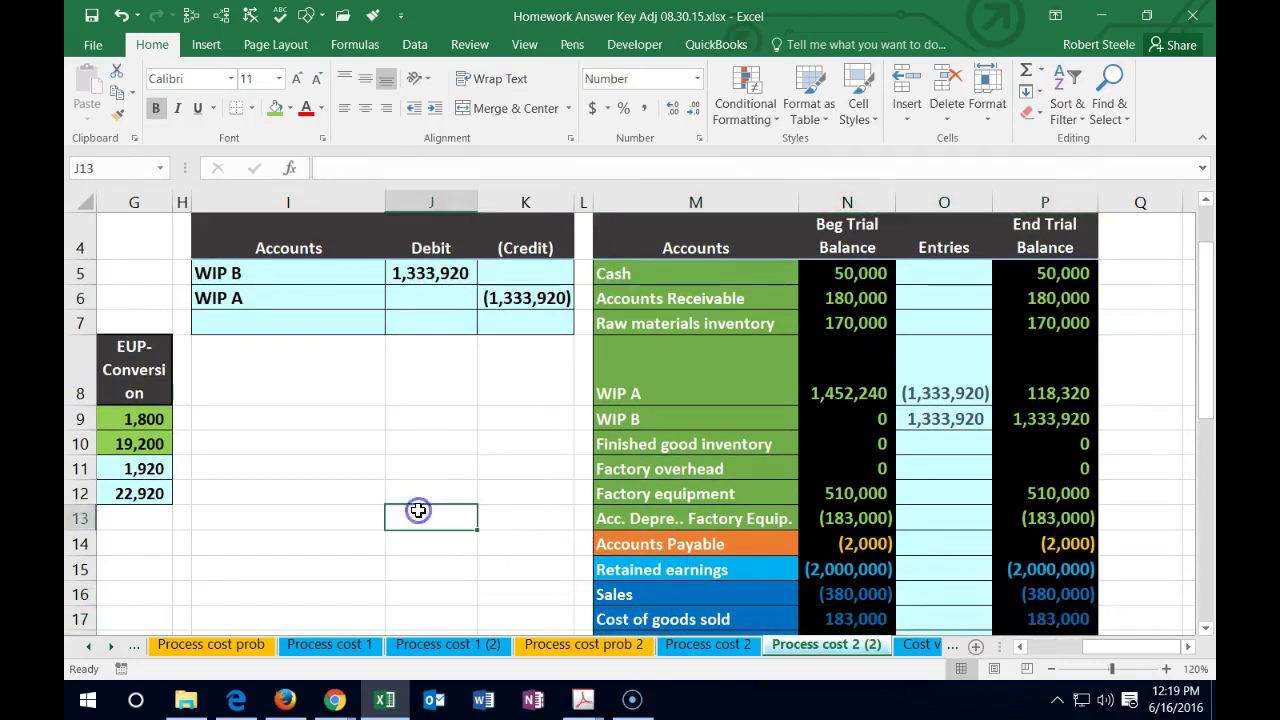
pyautogui.click(597, 420)
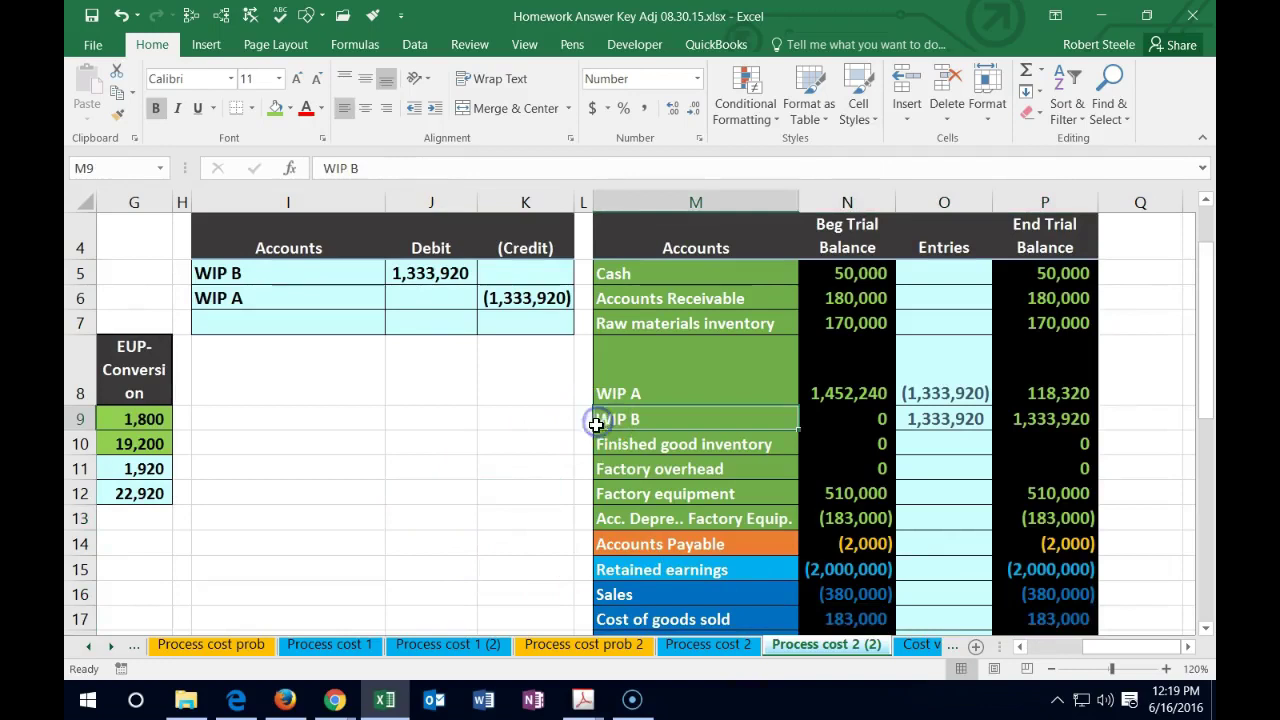
pyautogui.click(603, 443)
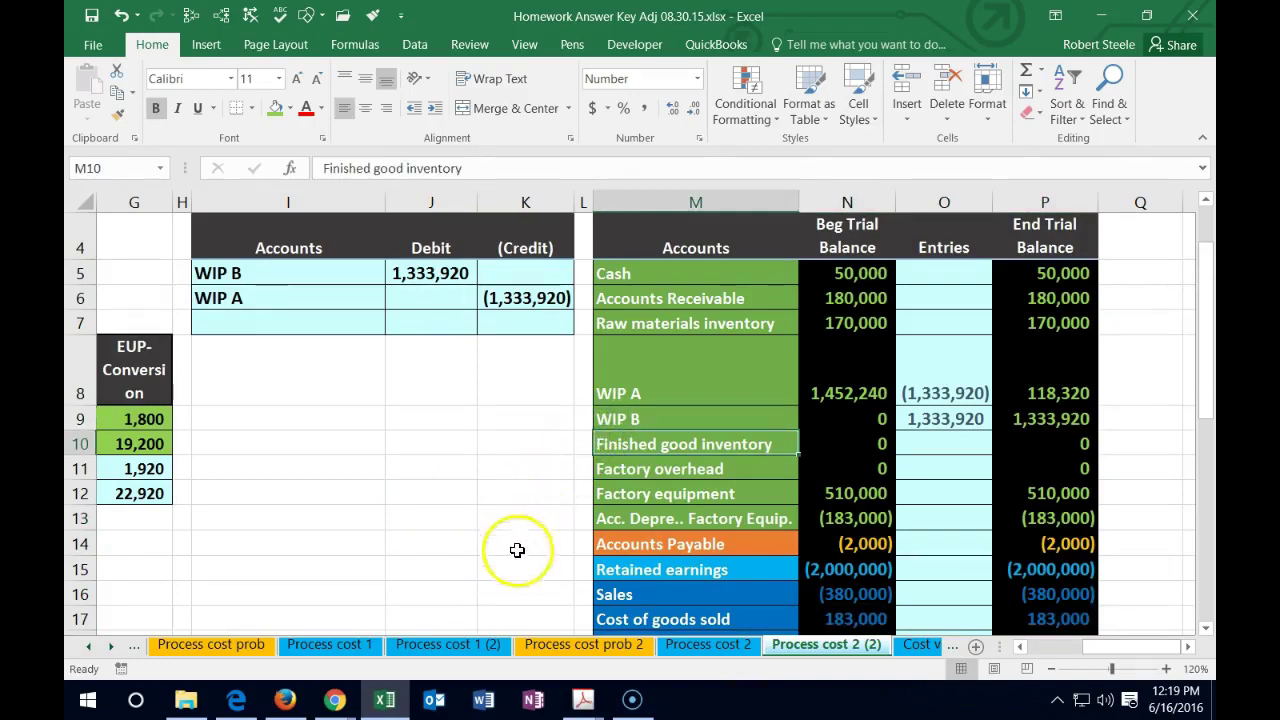